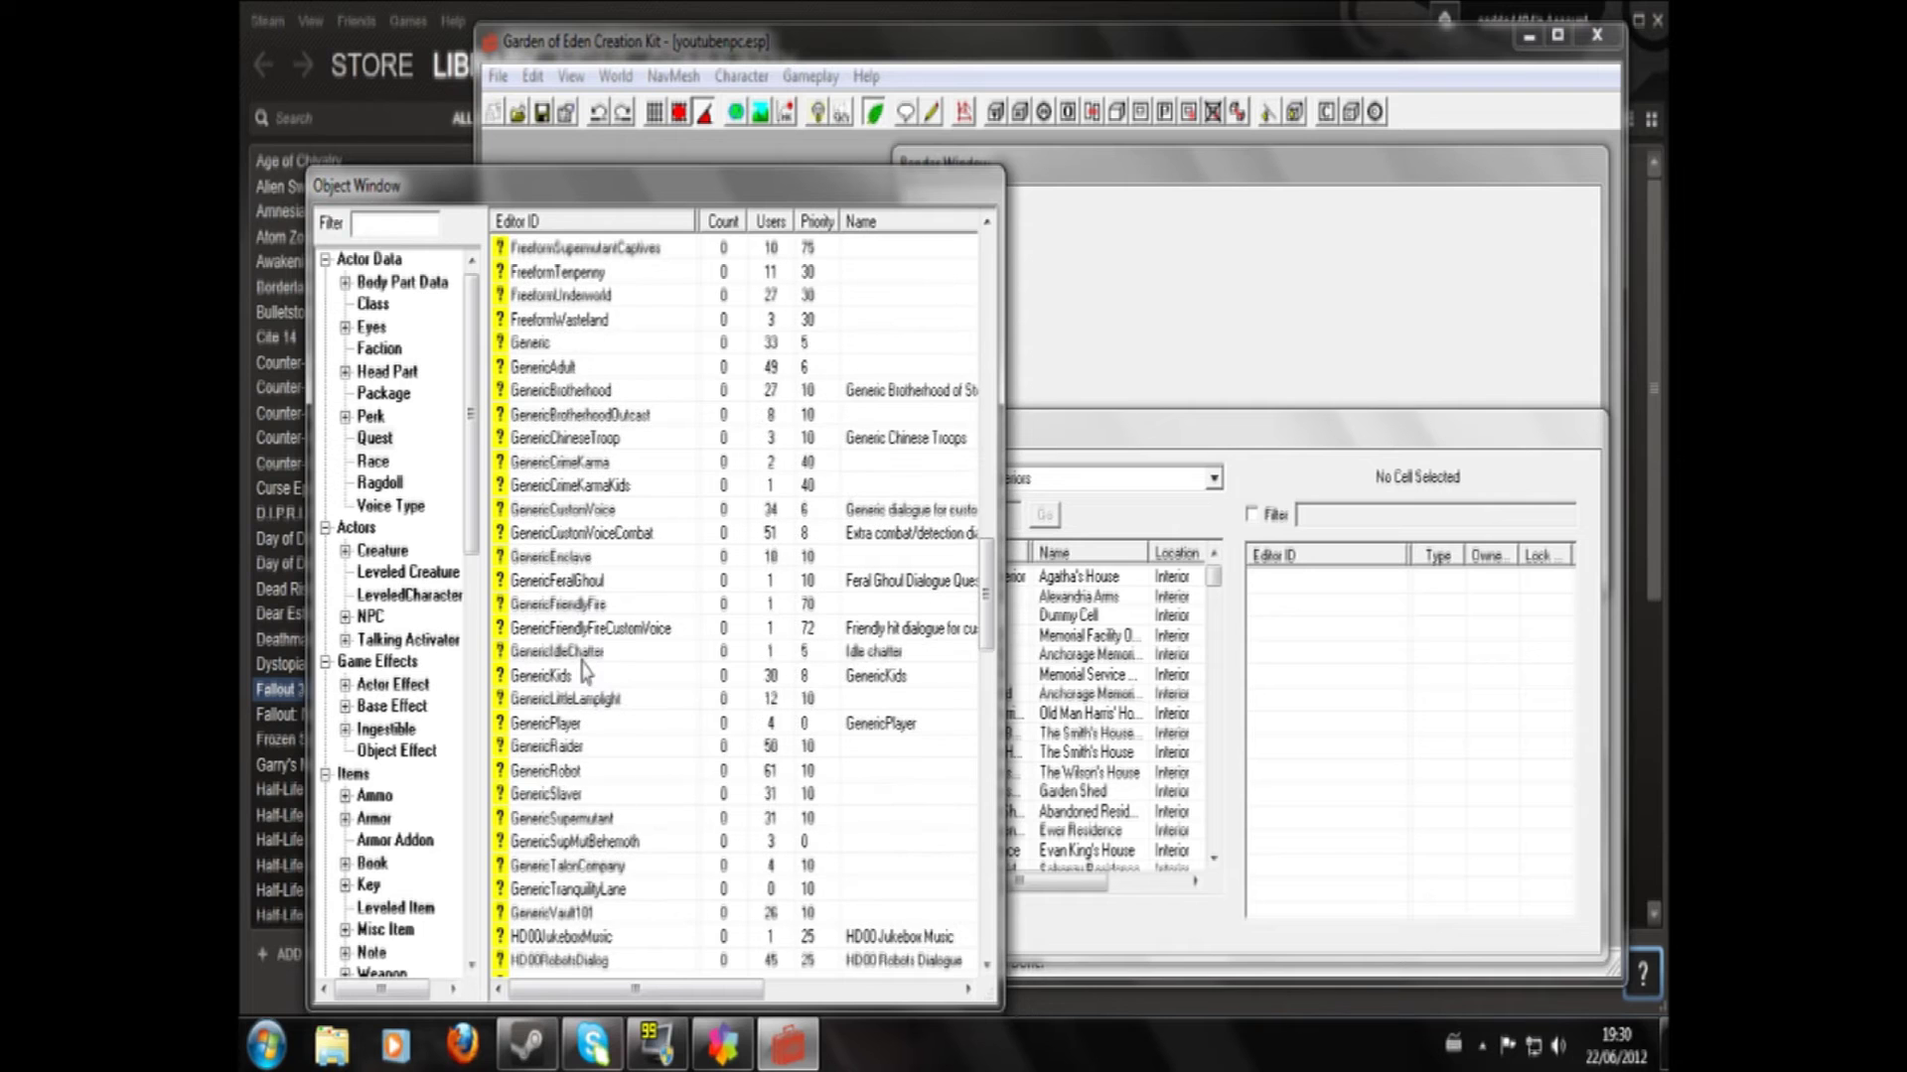
- Open the youtubedialogue quest and select its youtubequeststart topic
key(y)
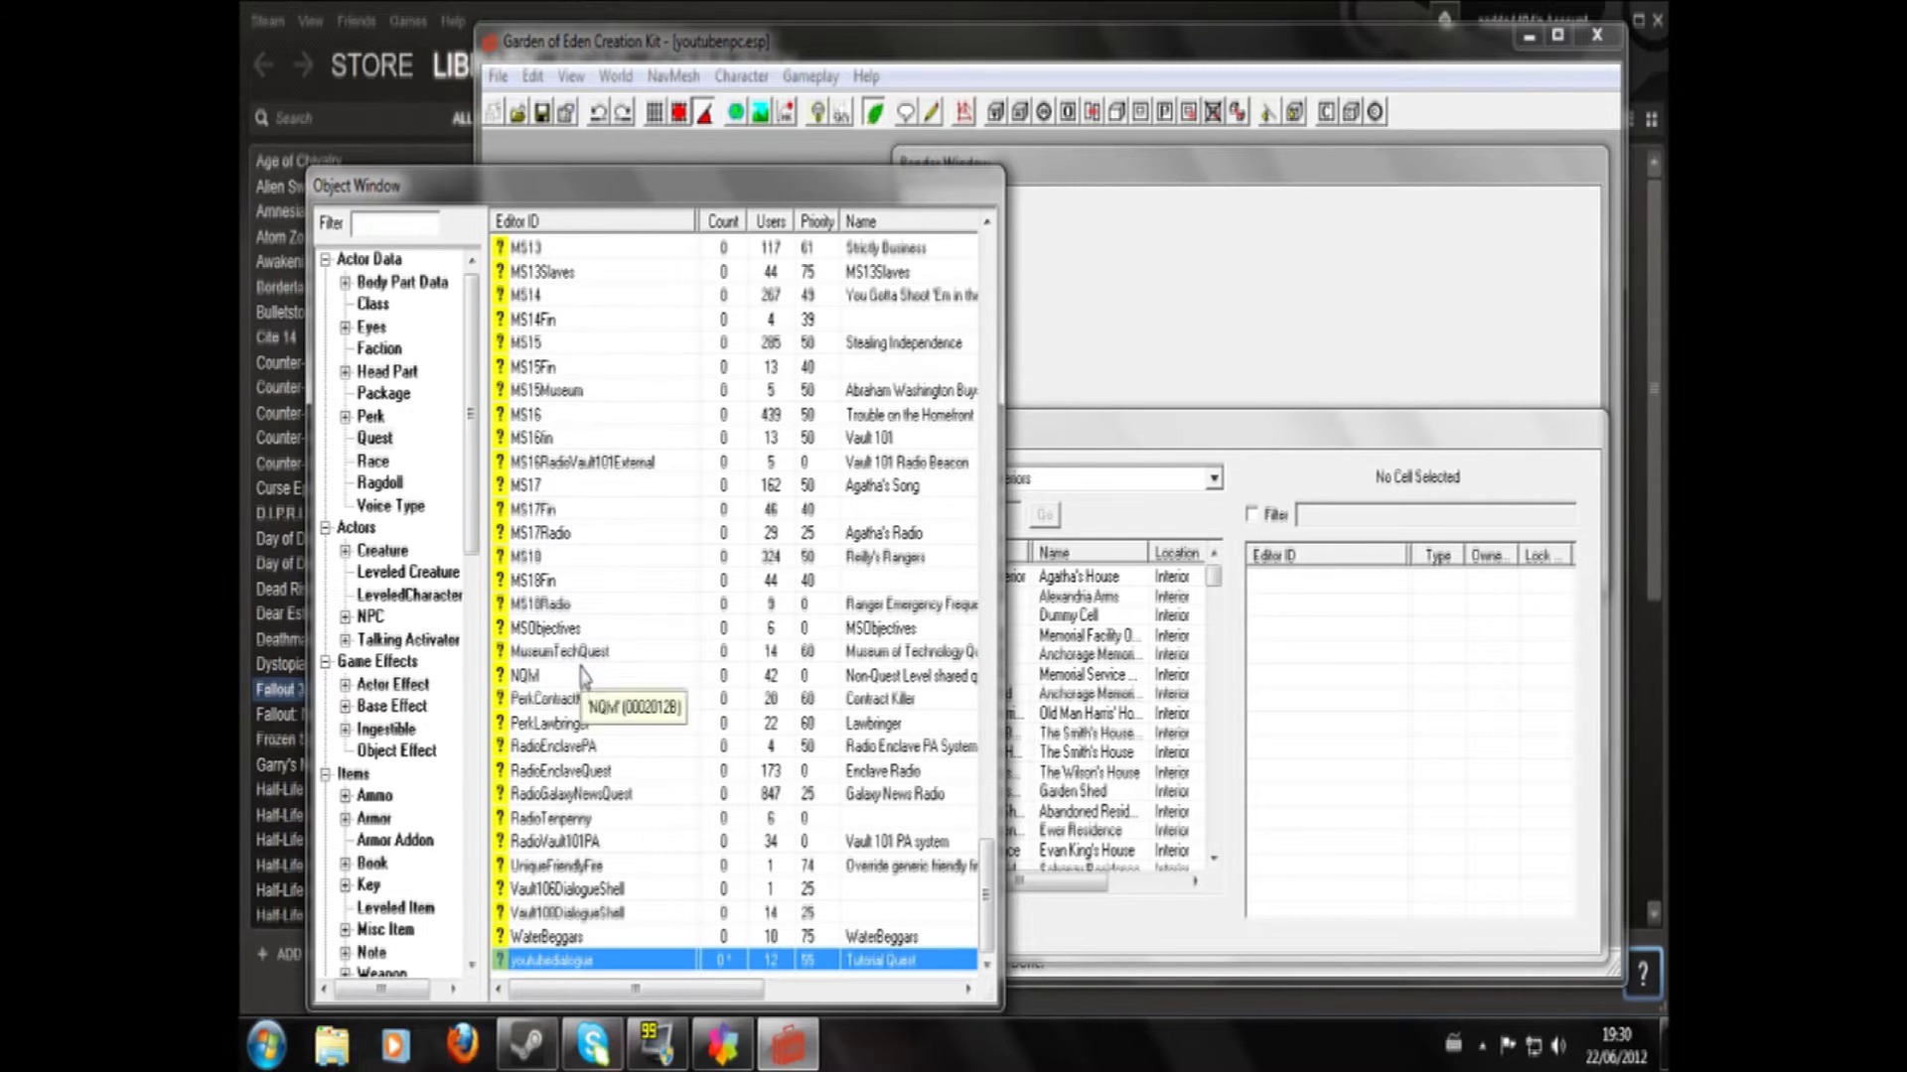
double_click(599, 961)
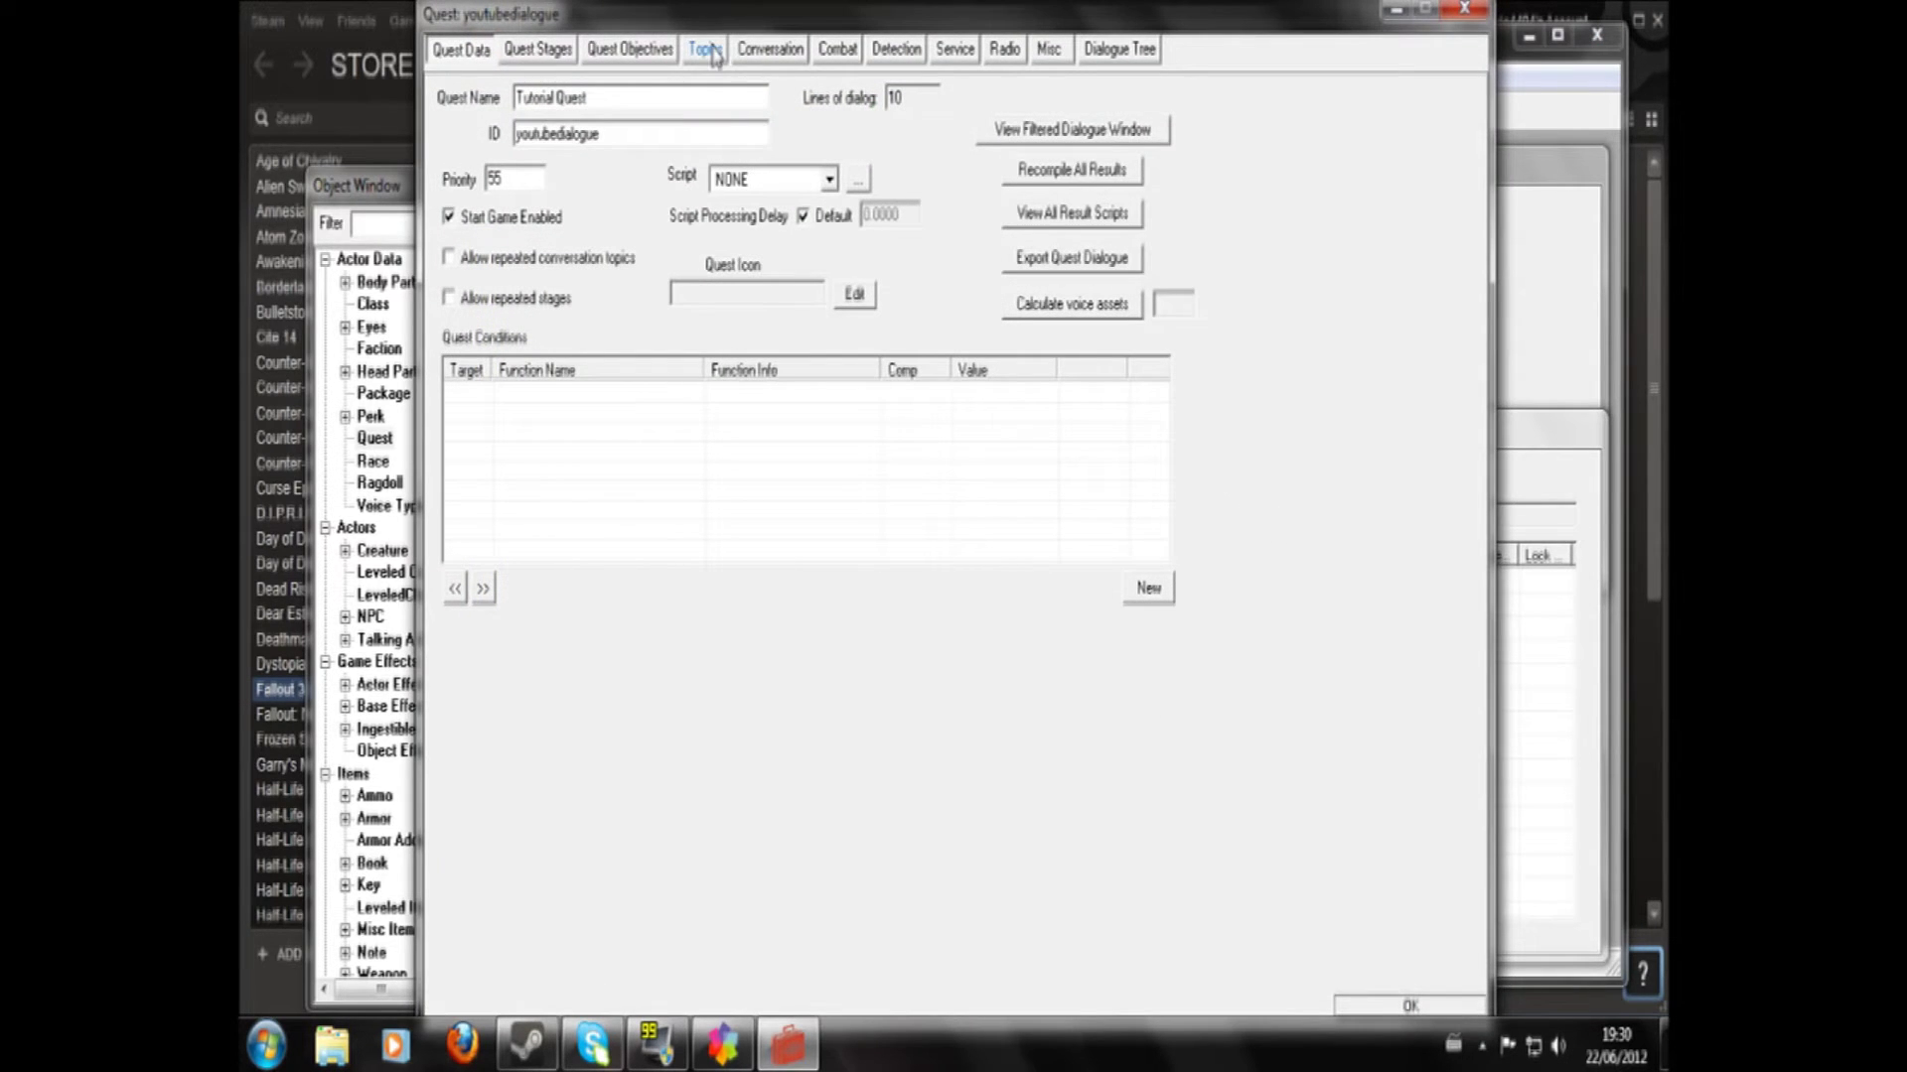
click(706, 49)
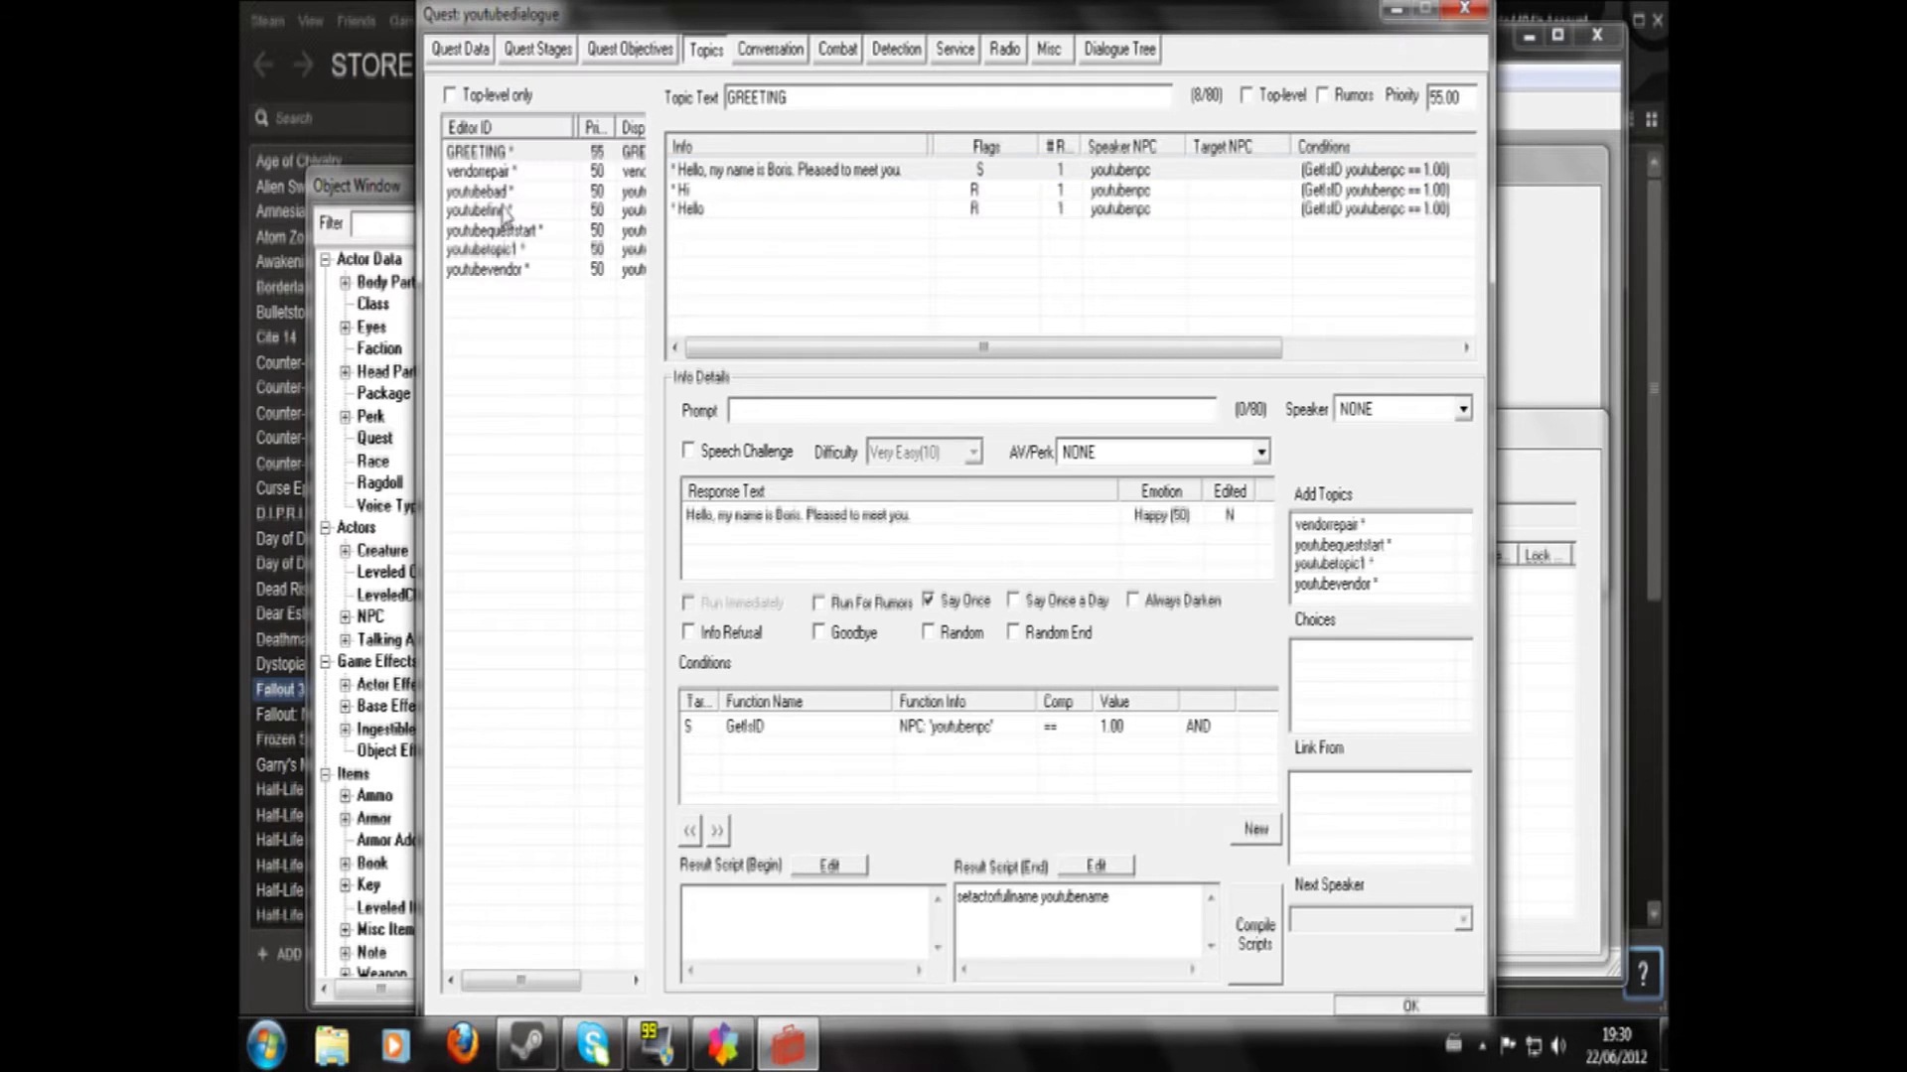
click(487, 230)
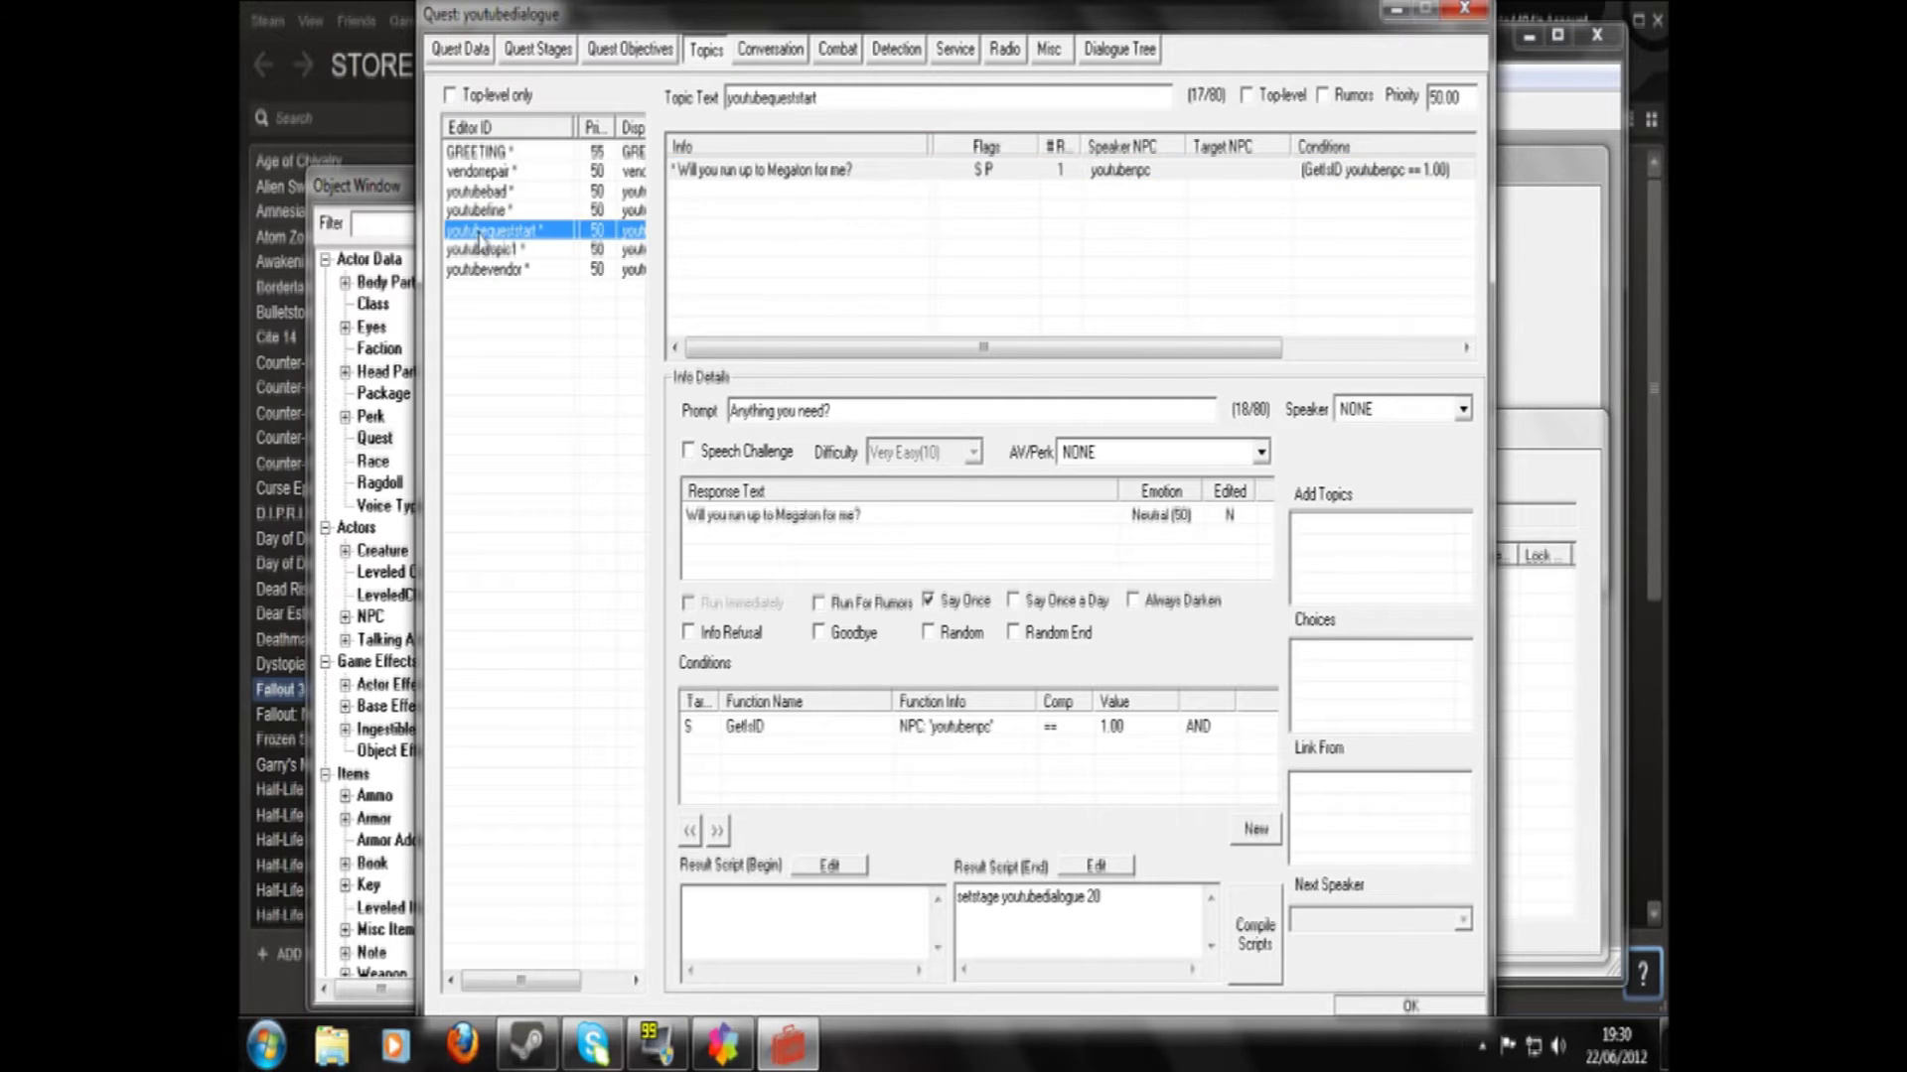
- Change the youtubequeststart topic's response text to "I've dropped my bottle, will you pick it up for me?"
click(779, 191)
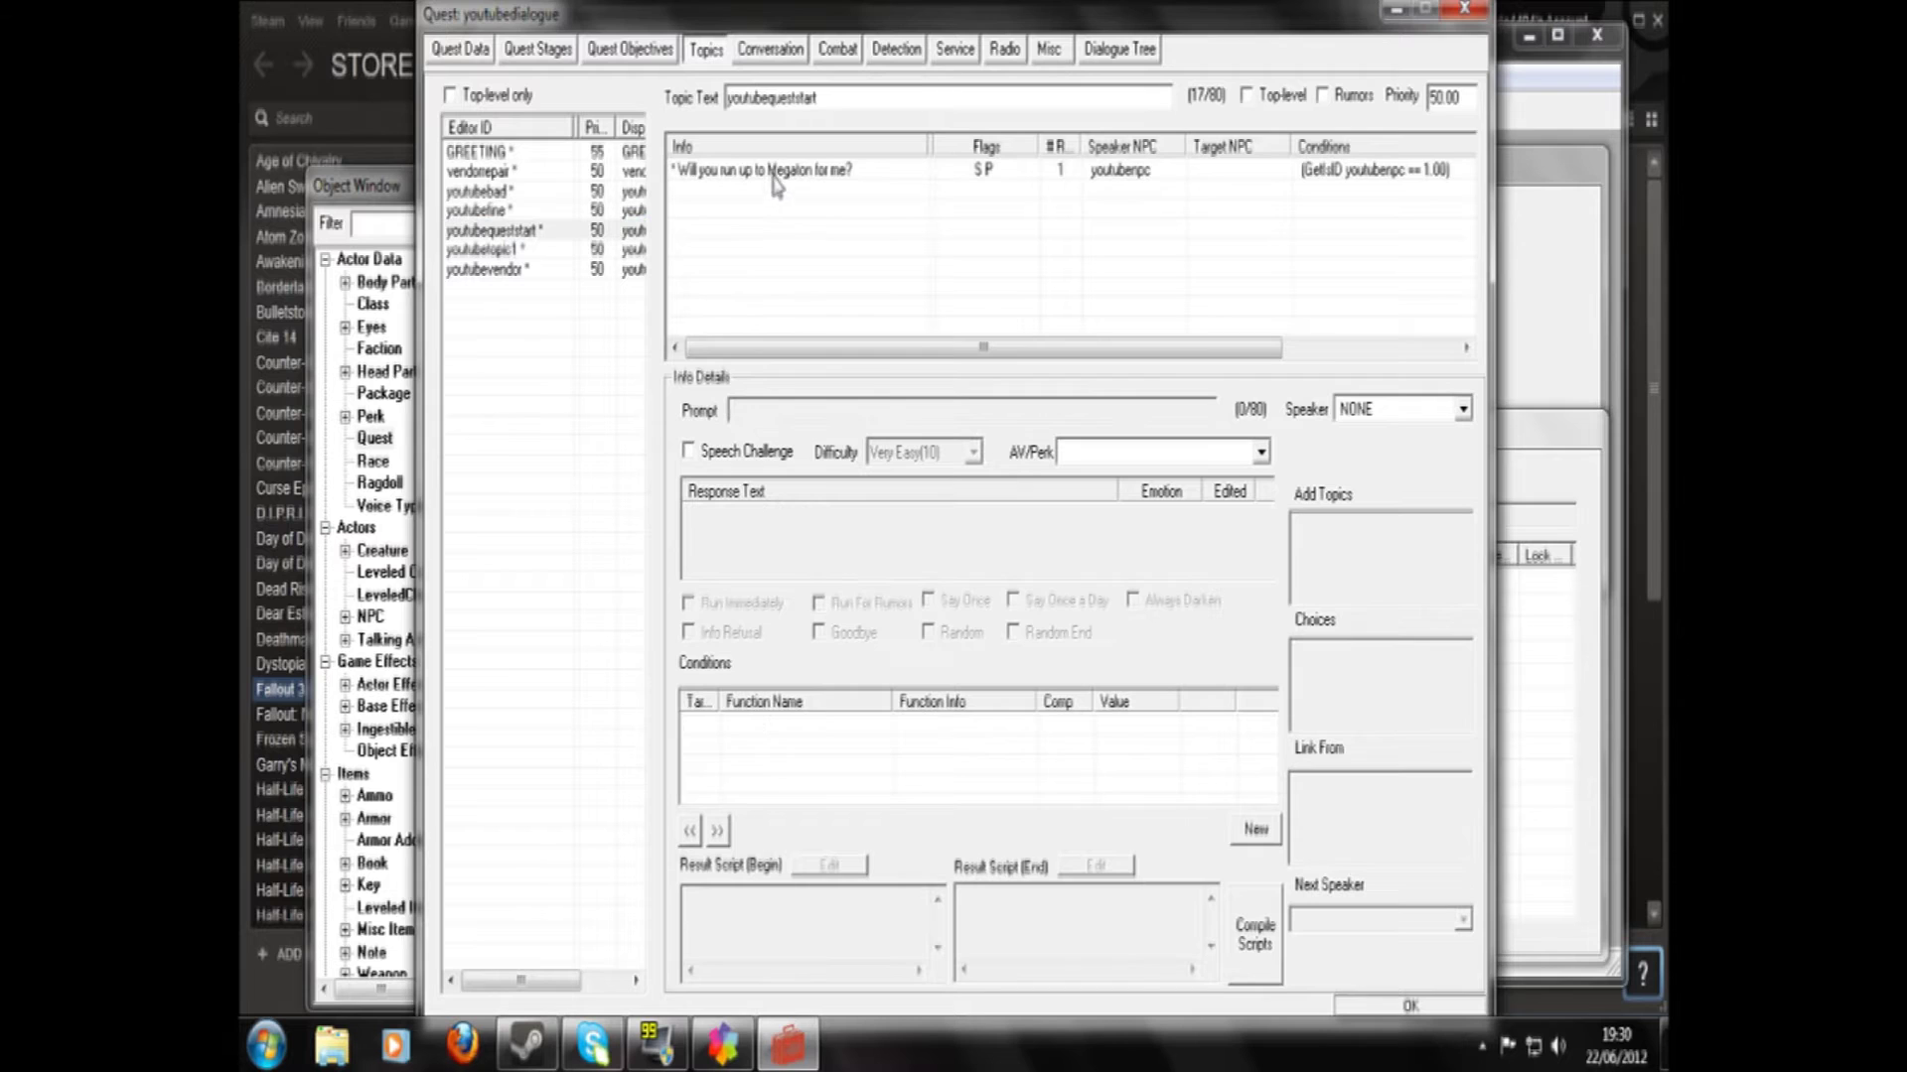
click(770, 170)
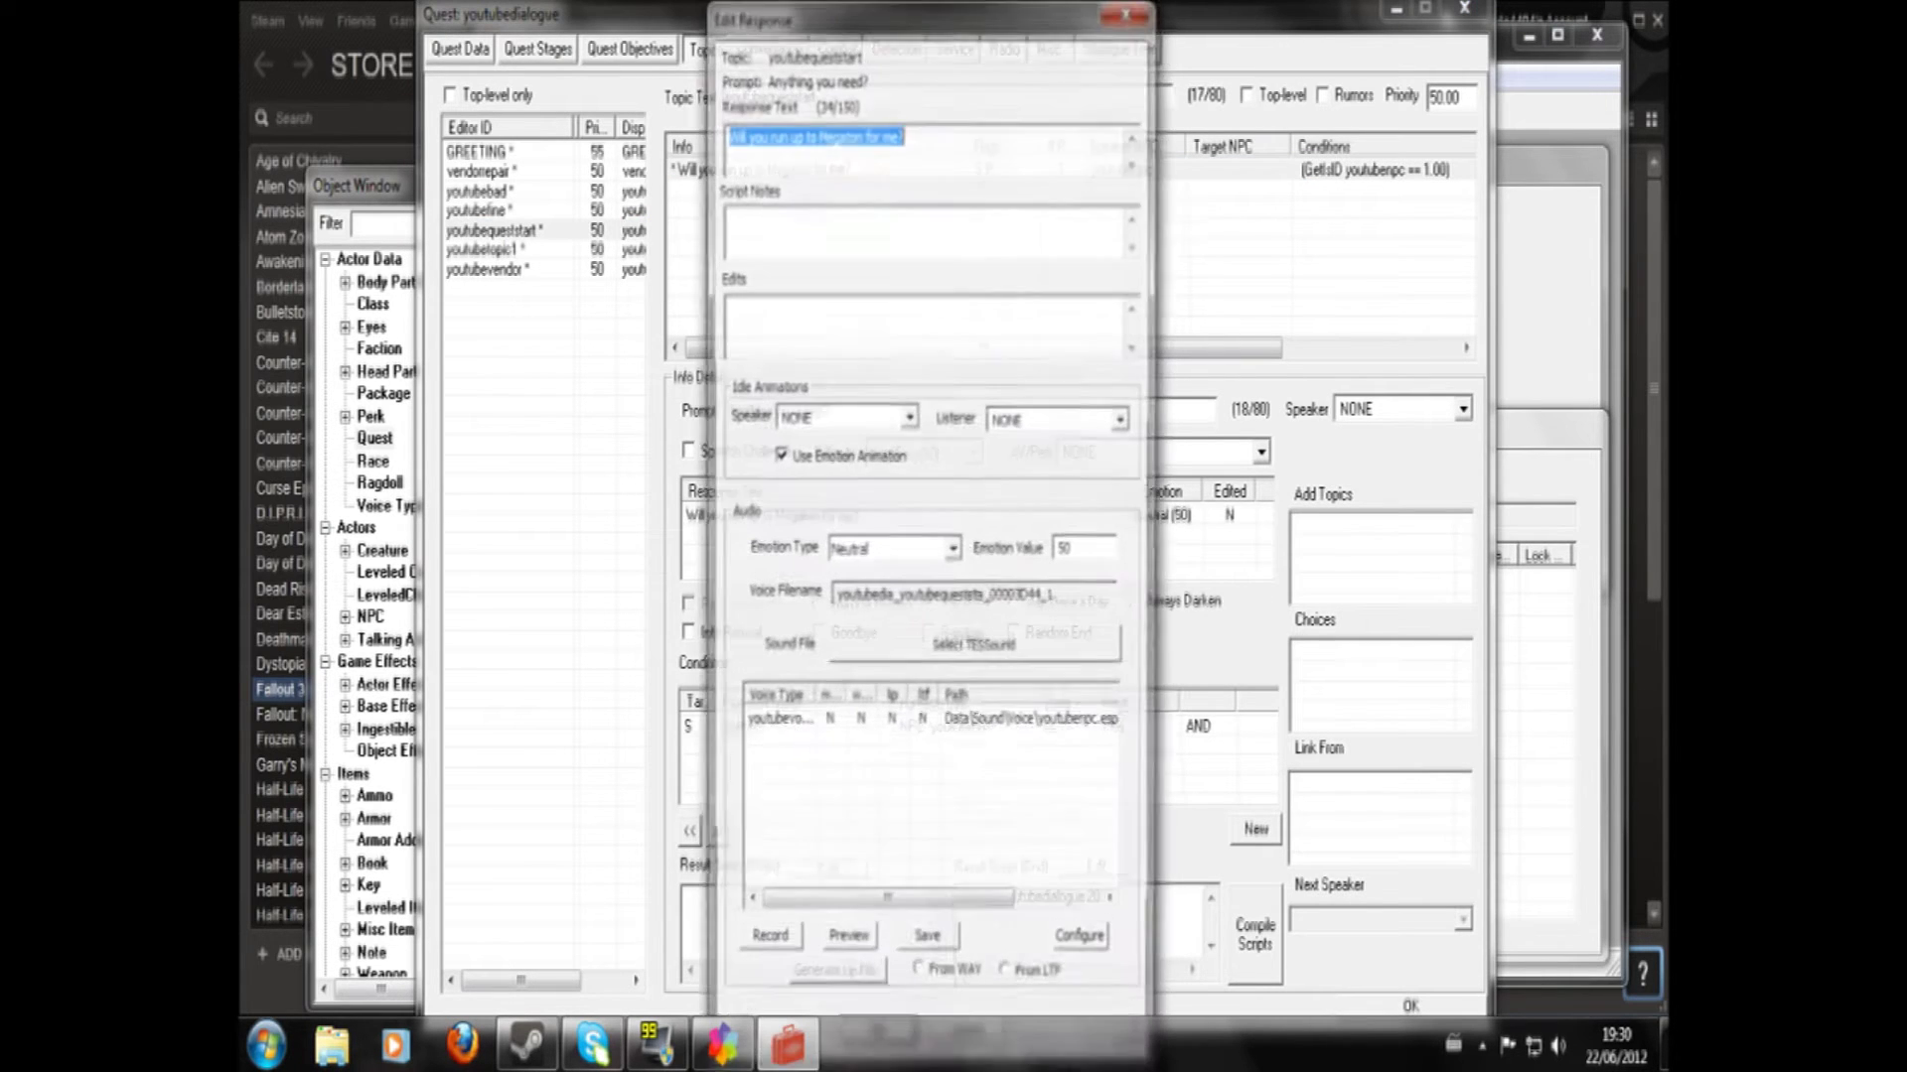
text(I've dro)
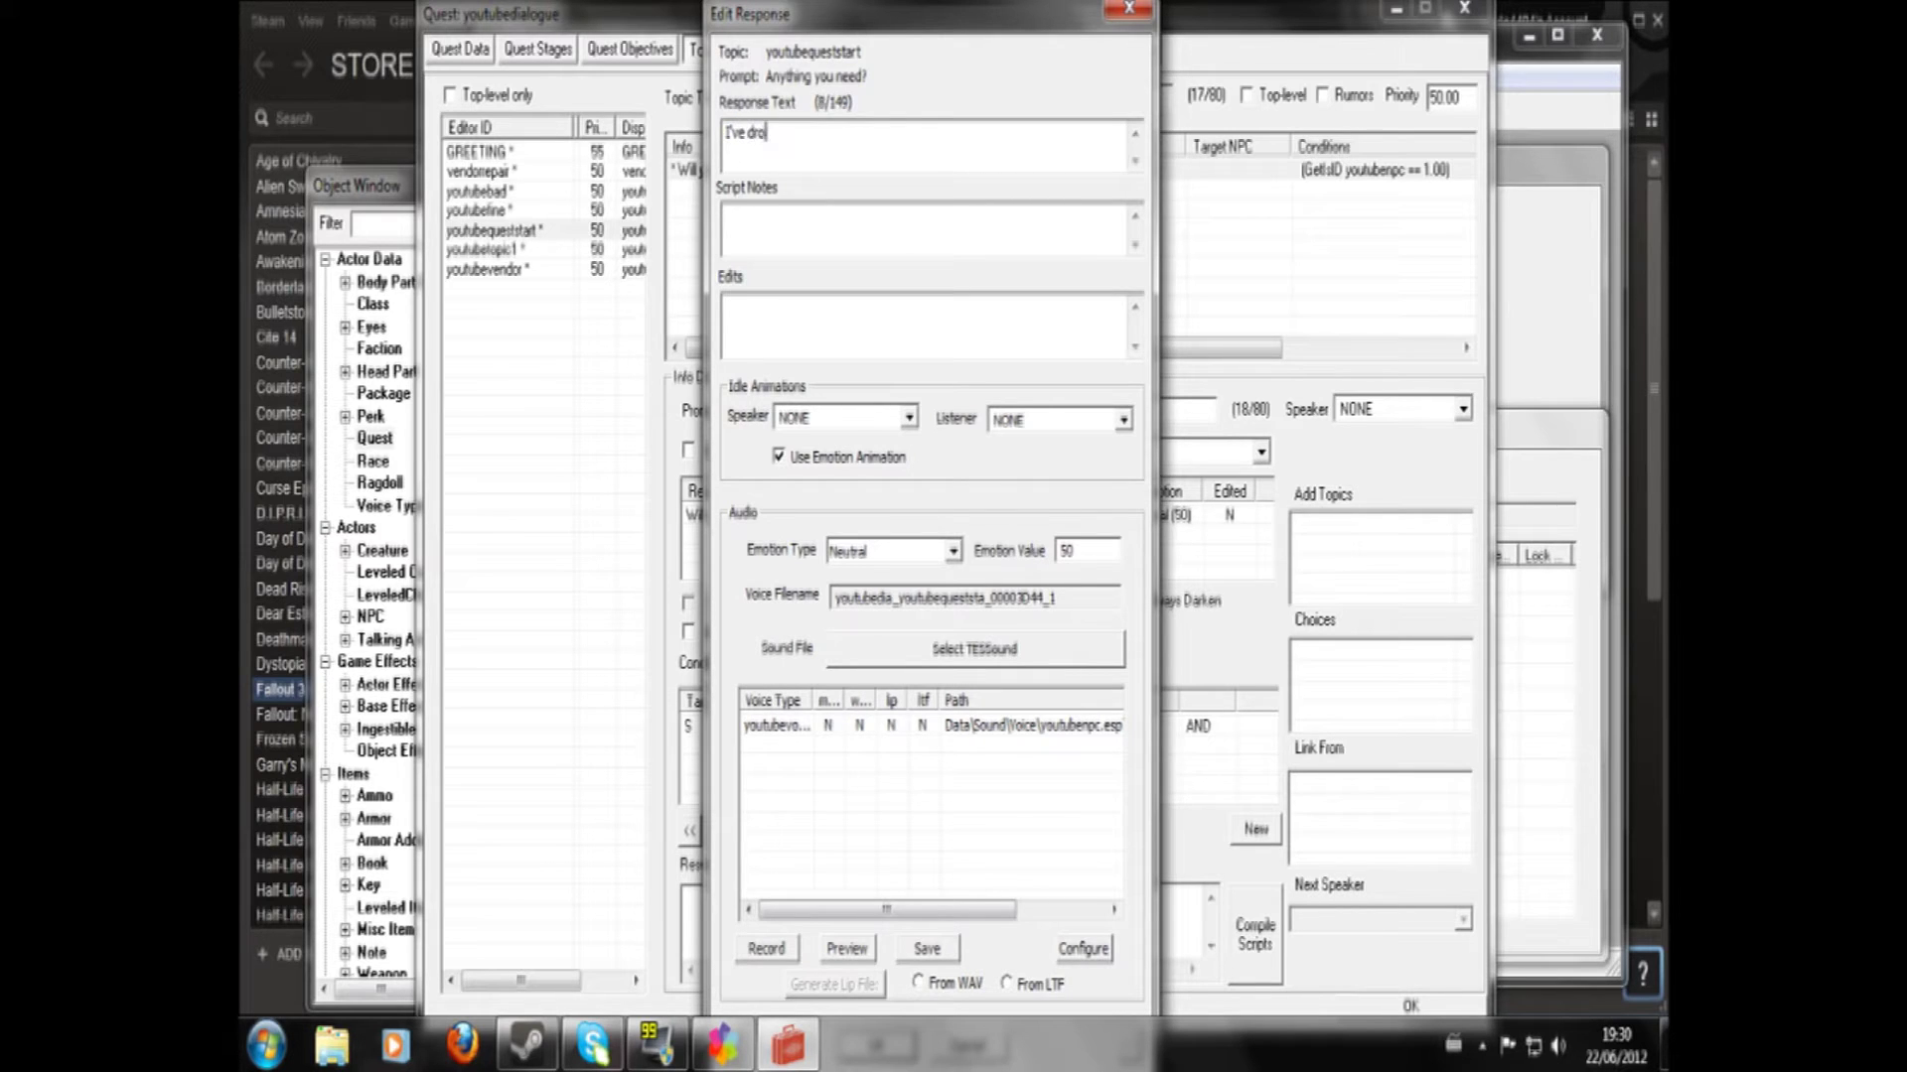
text(pped my bottle )
text( will yo)
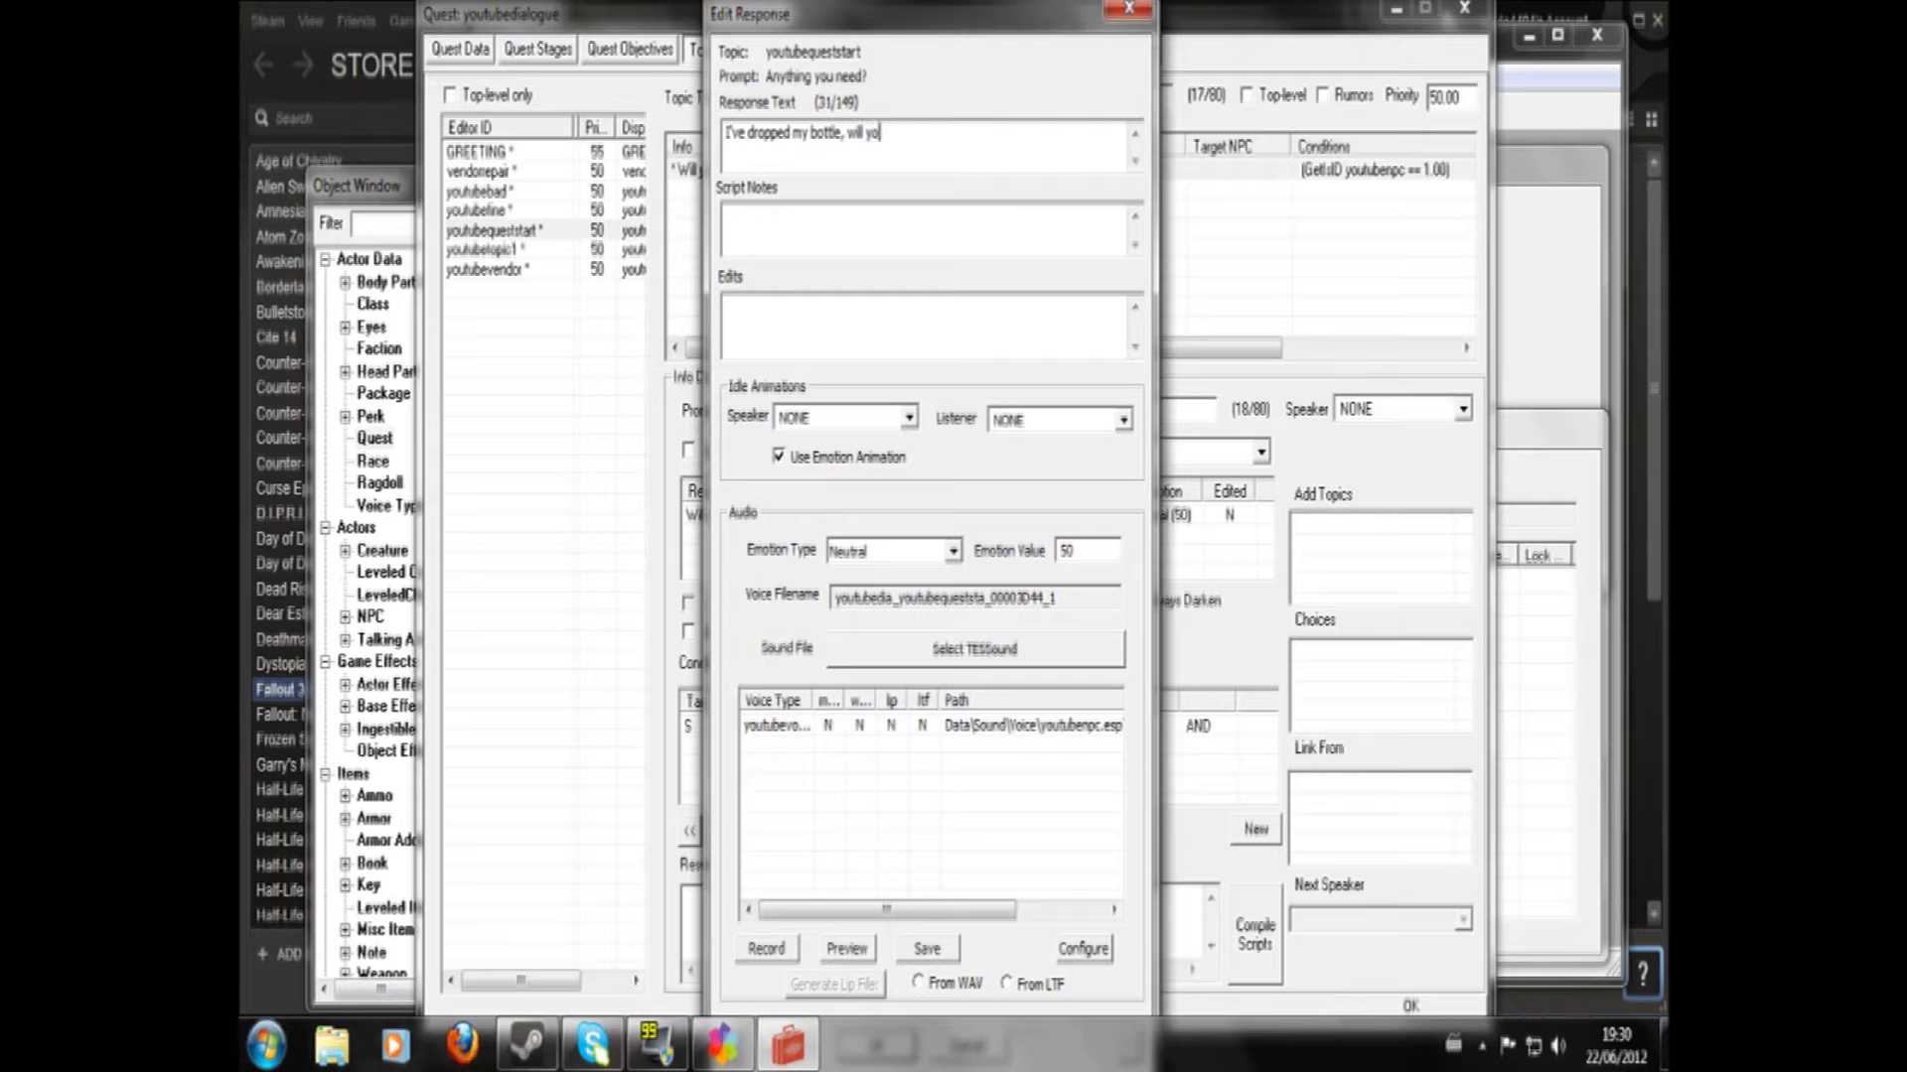
text(u pick it y)
text(p for me?)
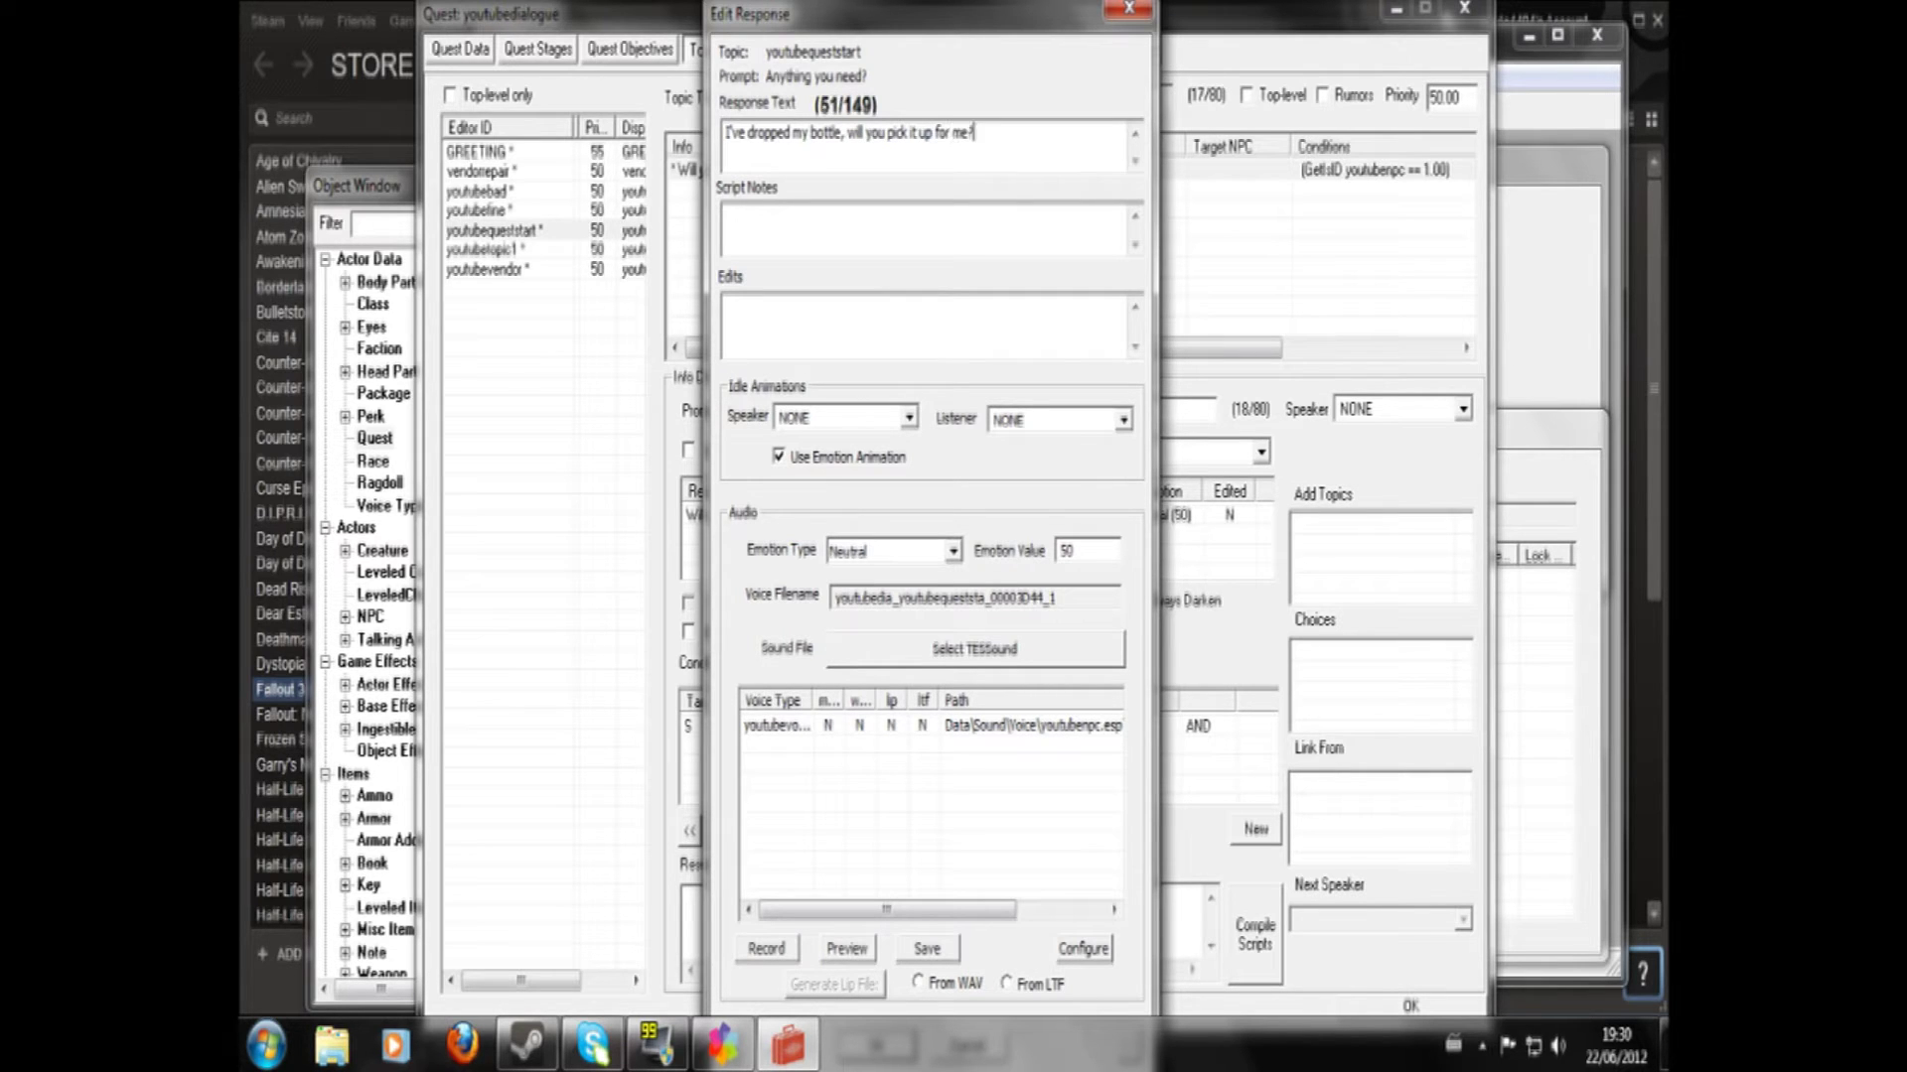
key(Return)
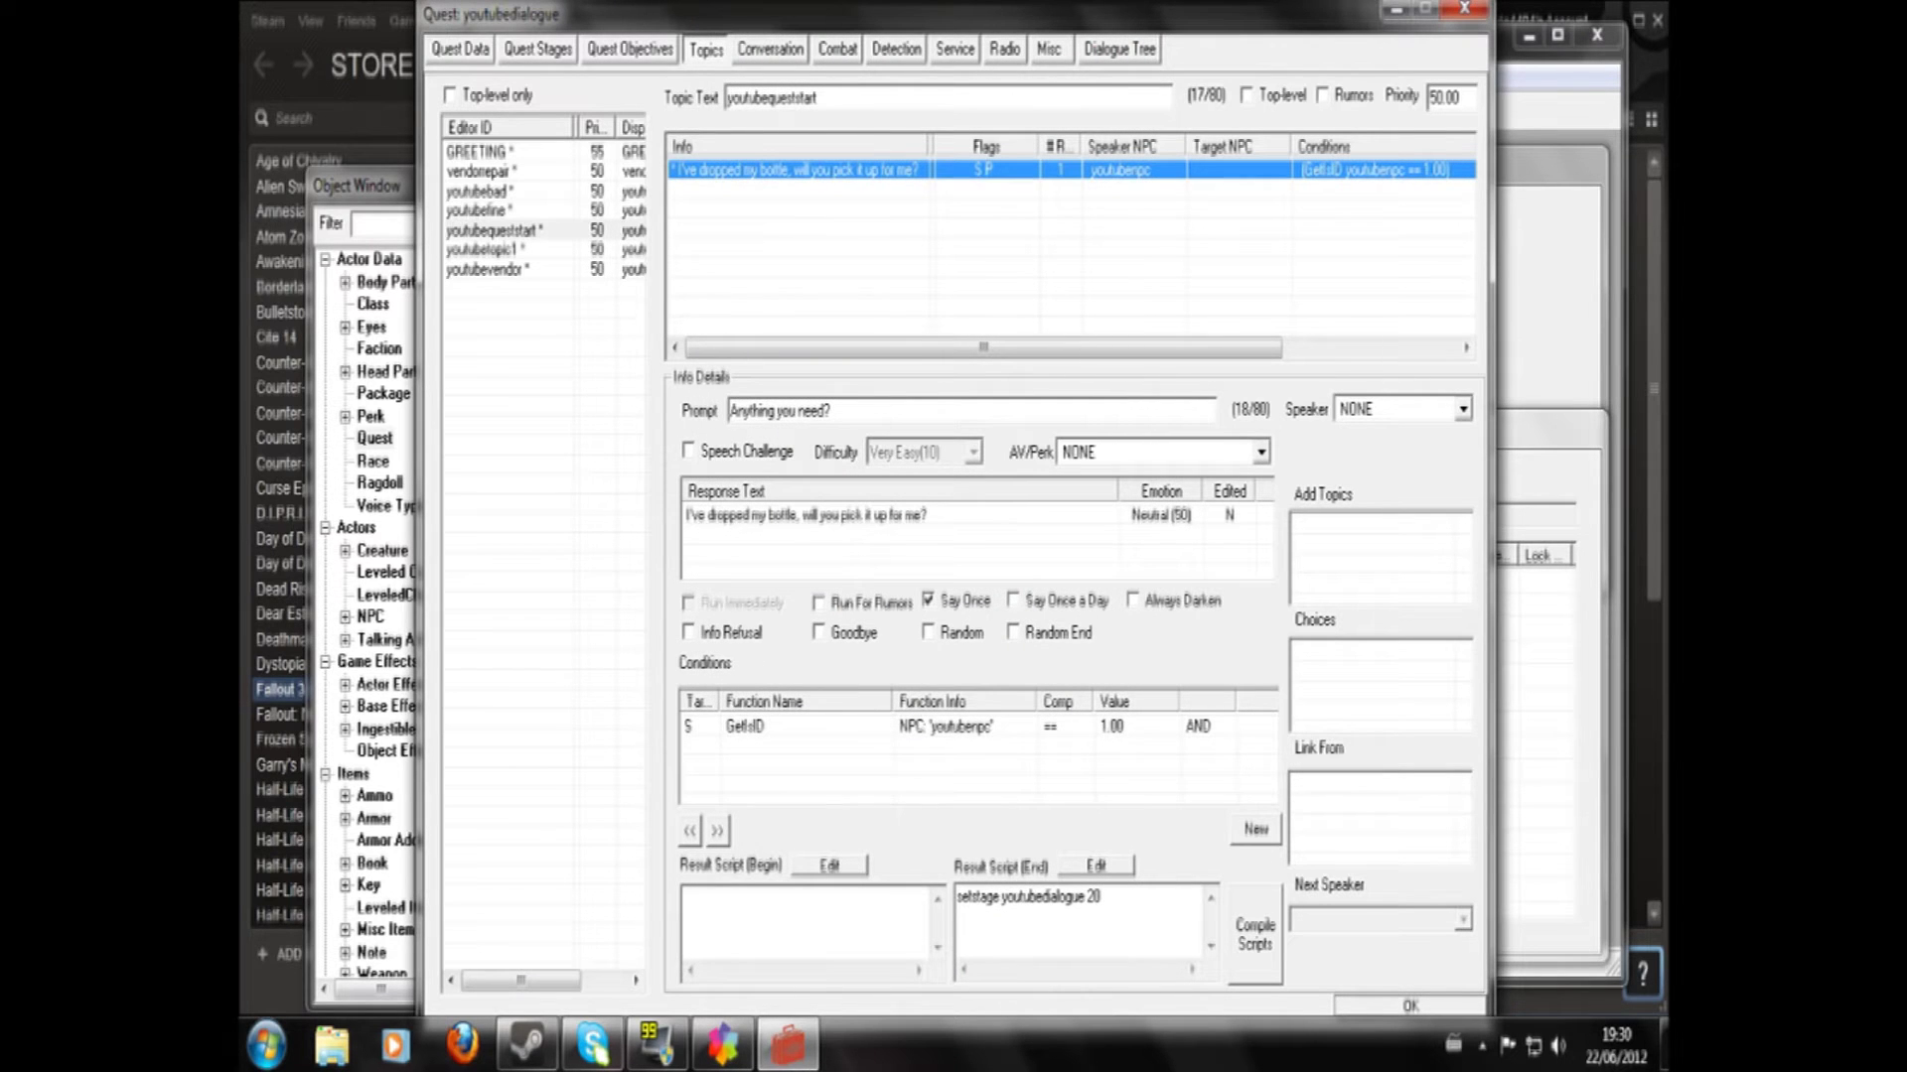
- Add a new quest stage with index 40
click(537, 50)
right_click(477, 217)
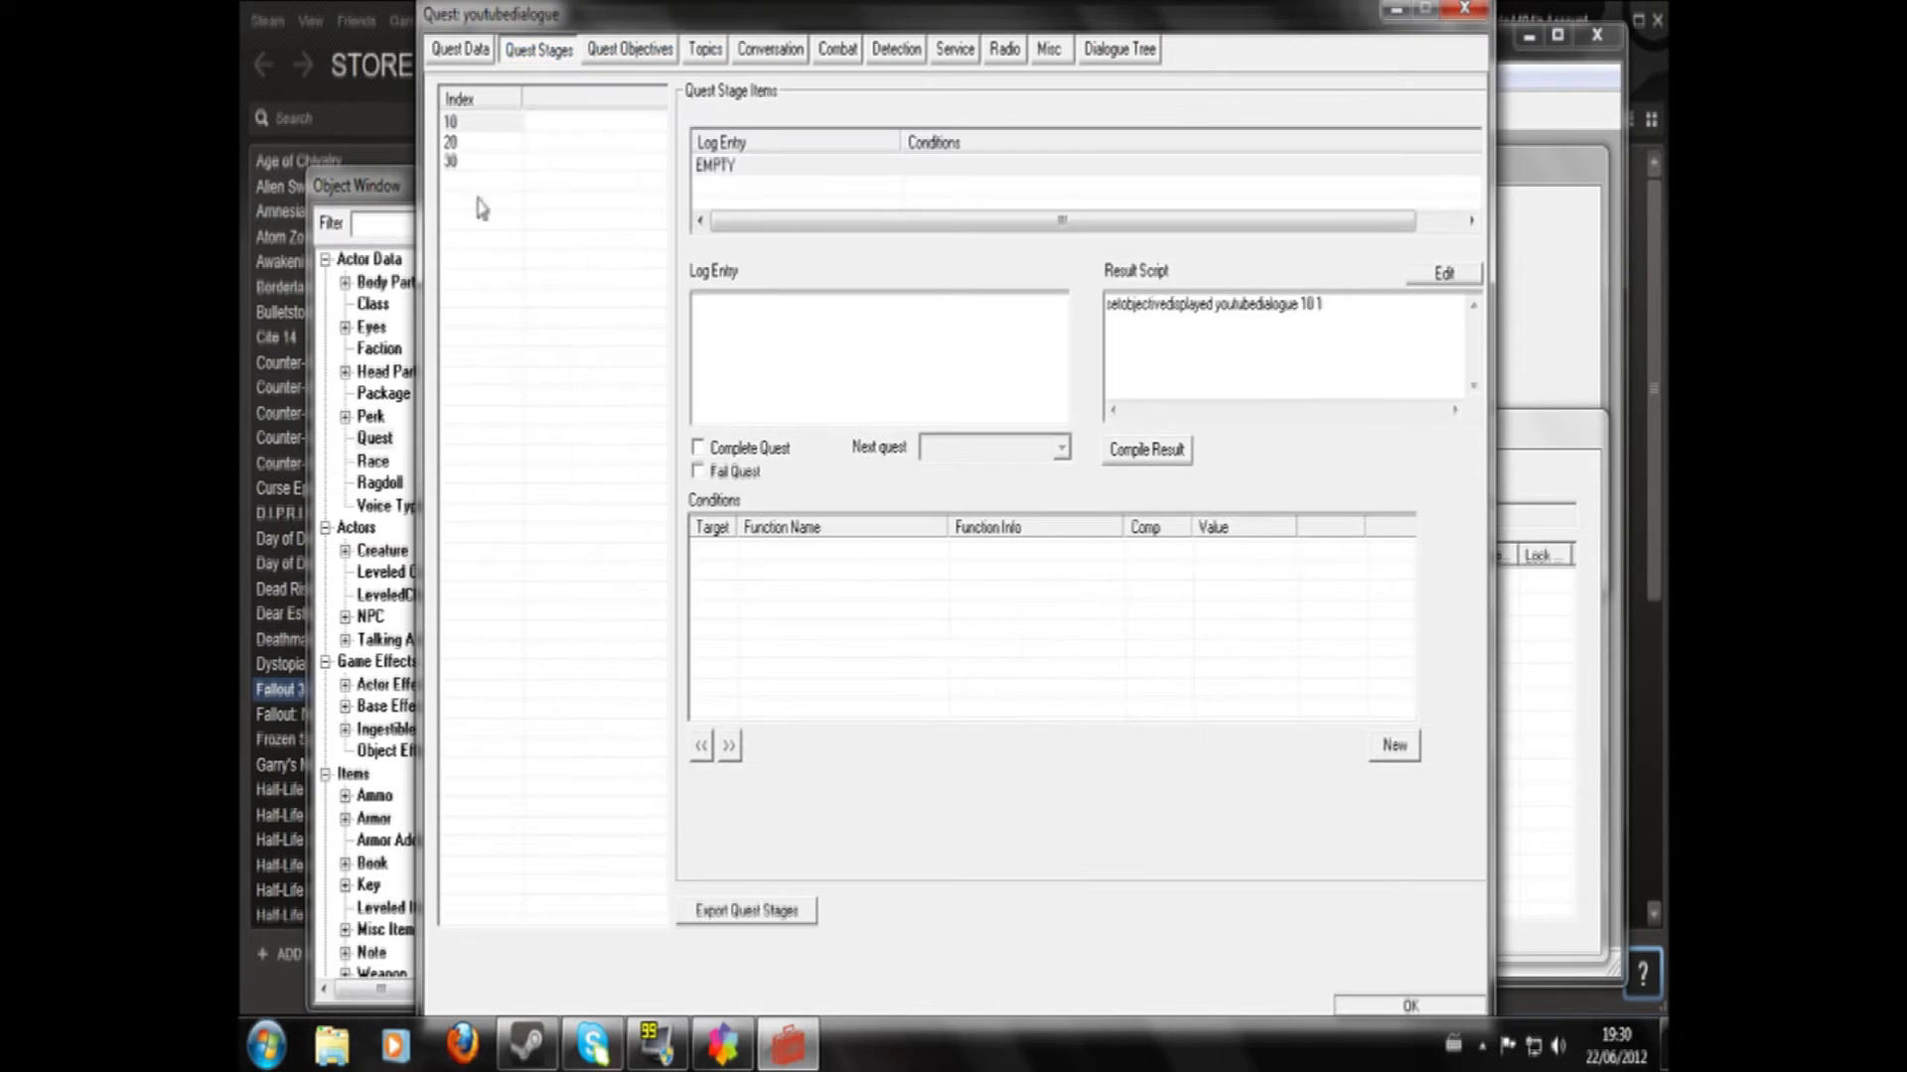
click(495, 236)
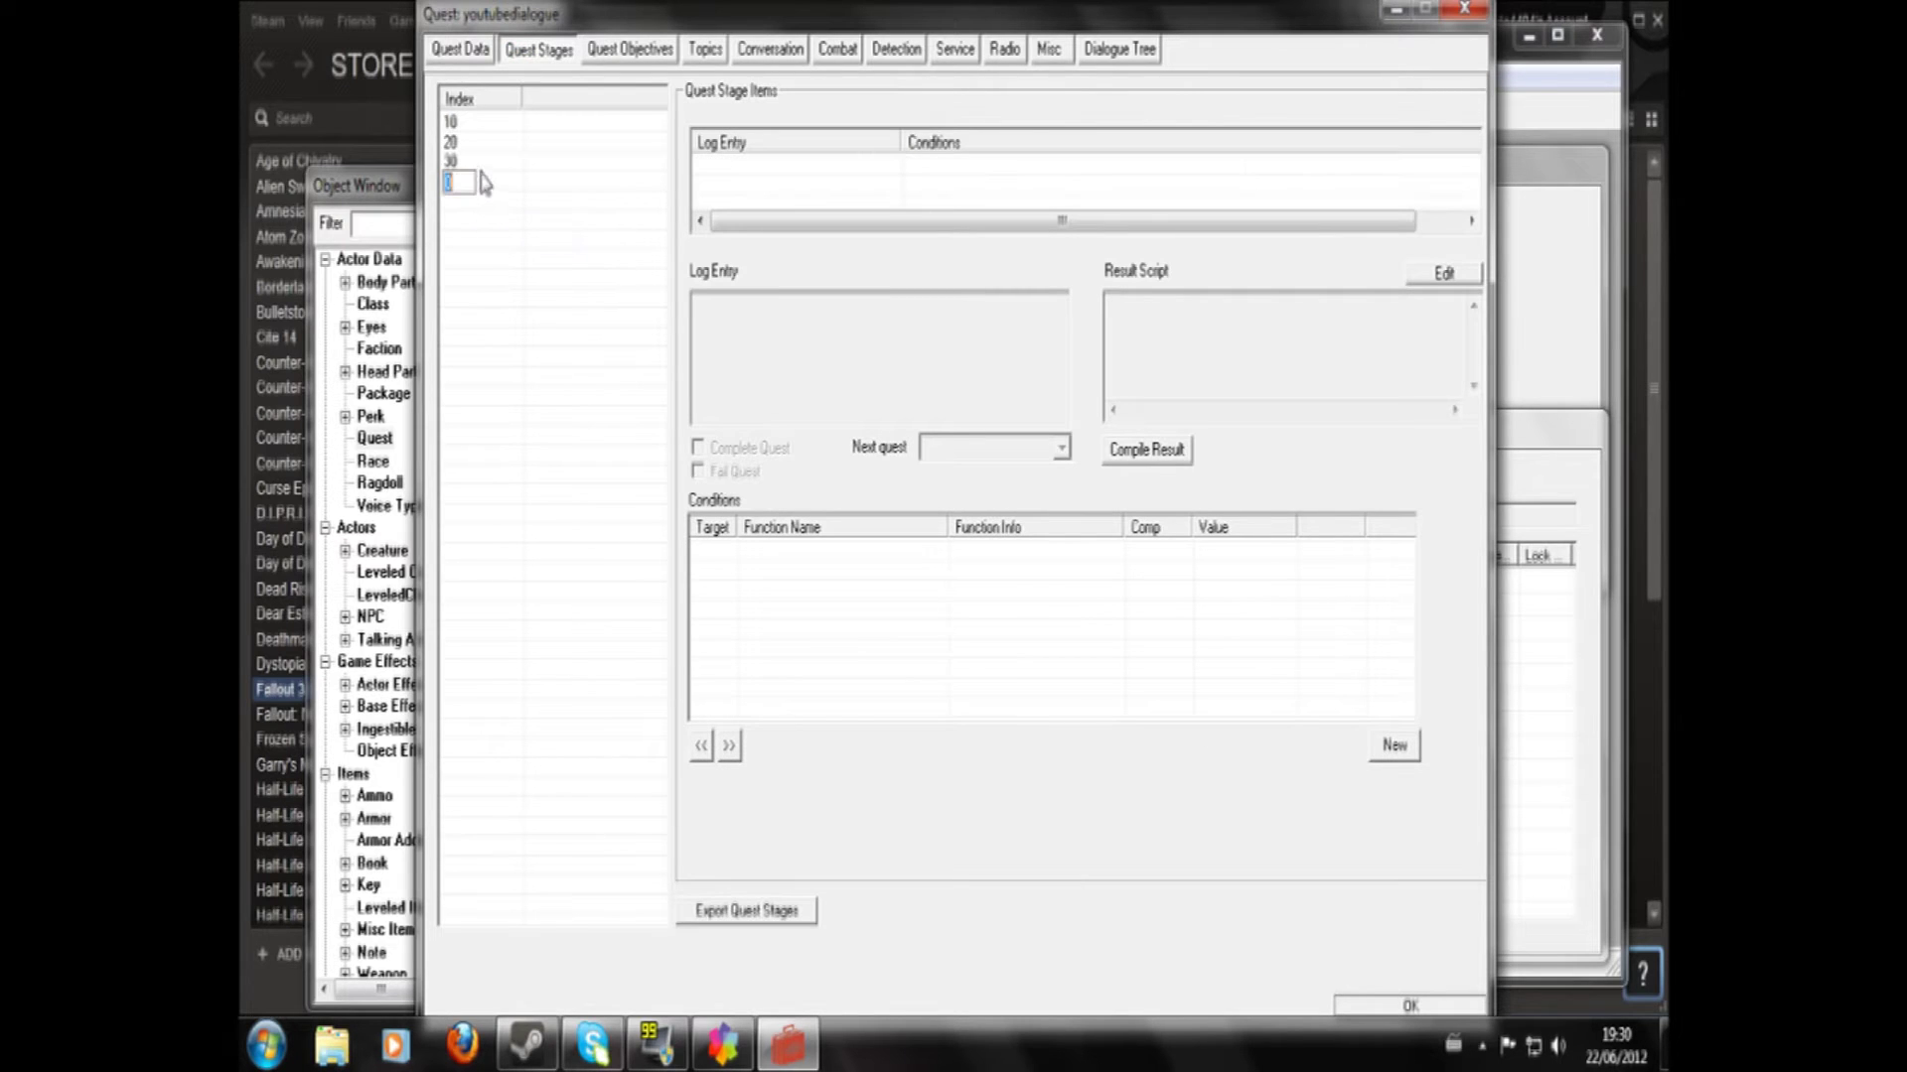
text(40)
key(Return)
- For stage 30, turn off Complete Quest and delete the rewardxp 300 line from the result script
click(466, 162)
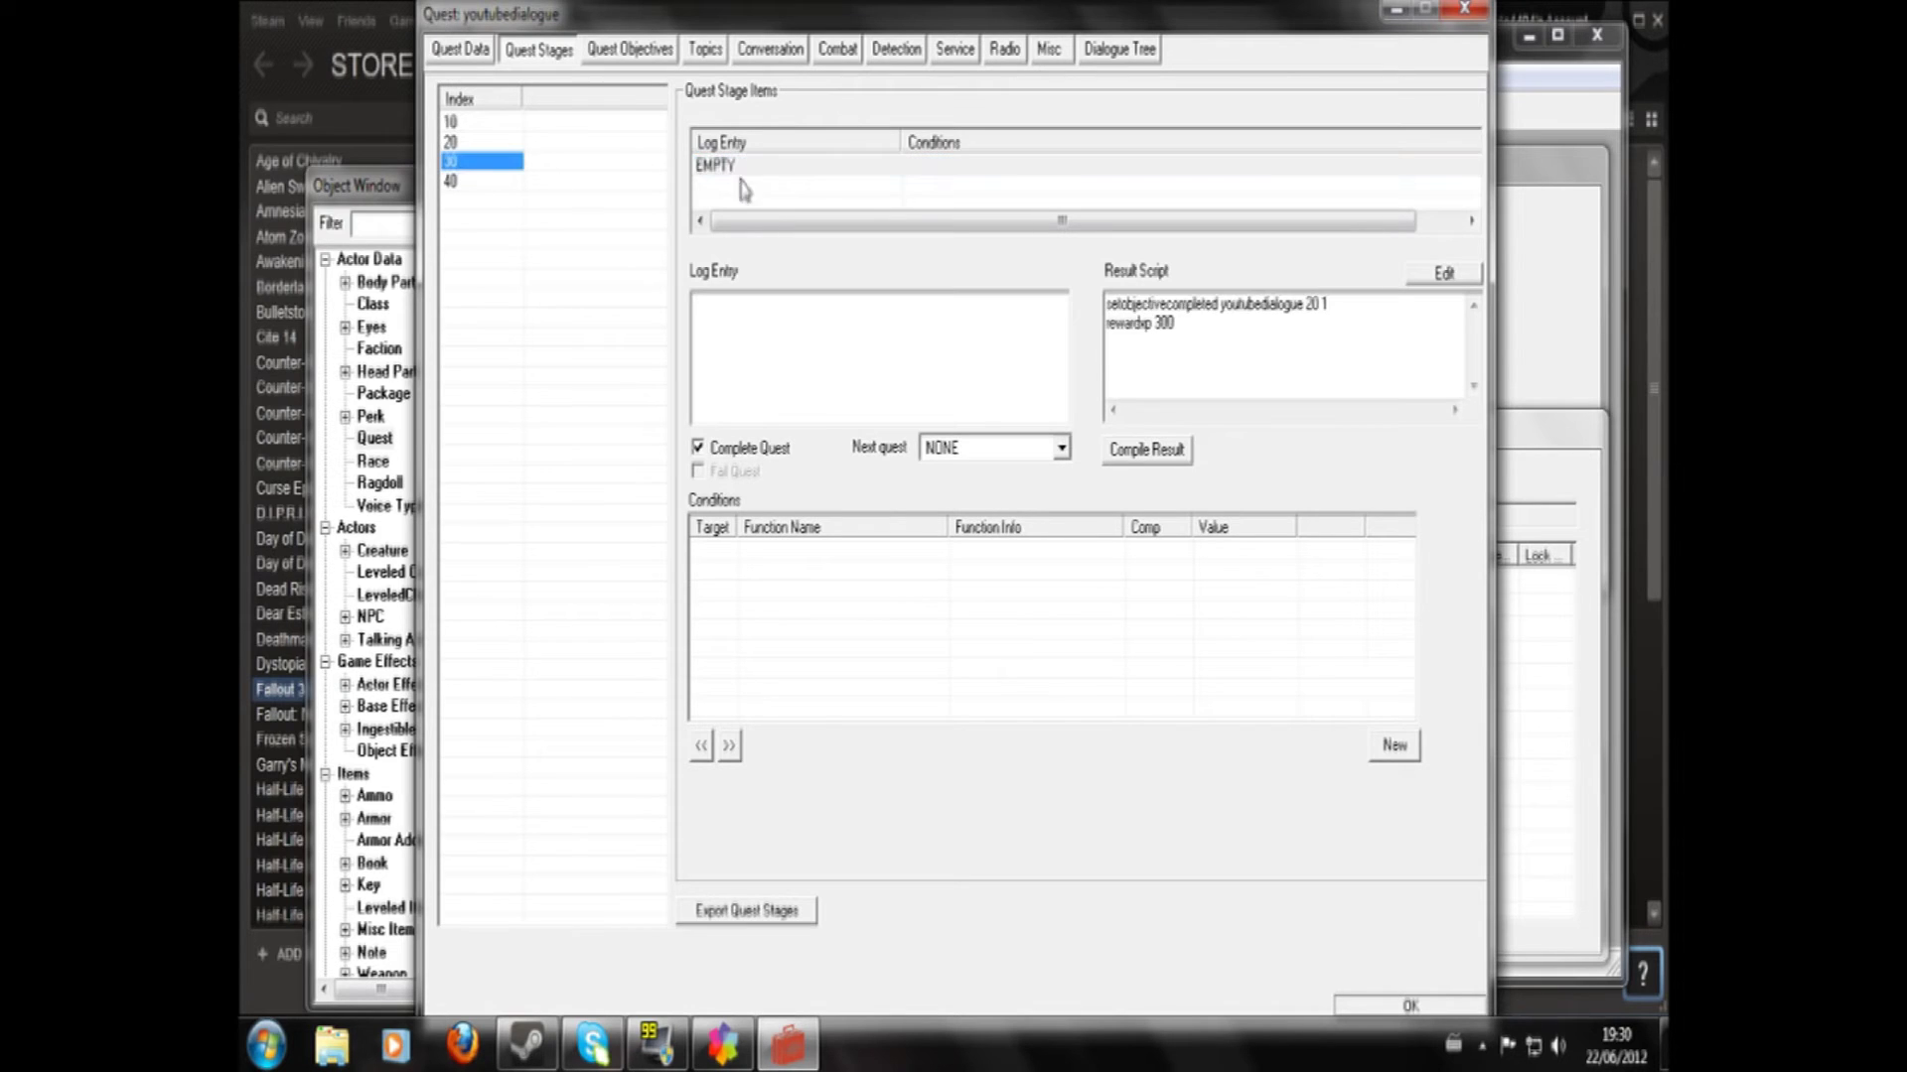
click(699, 452)
drag(1176, 324, 1106, 323)
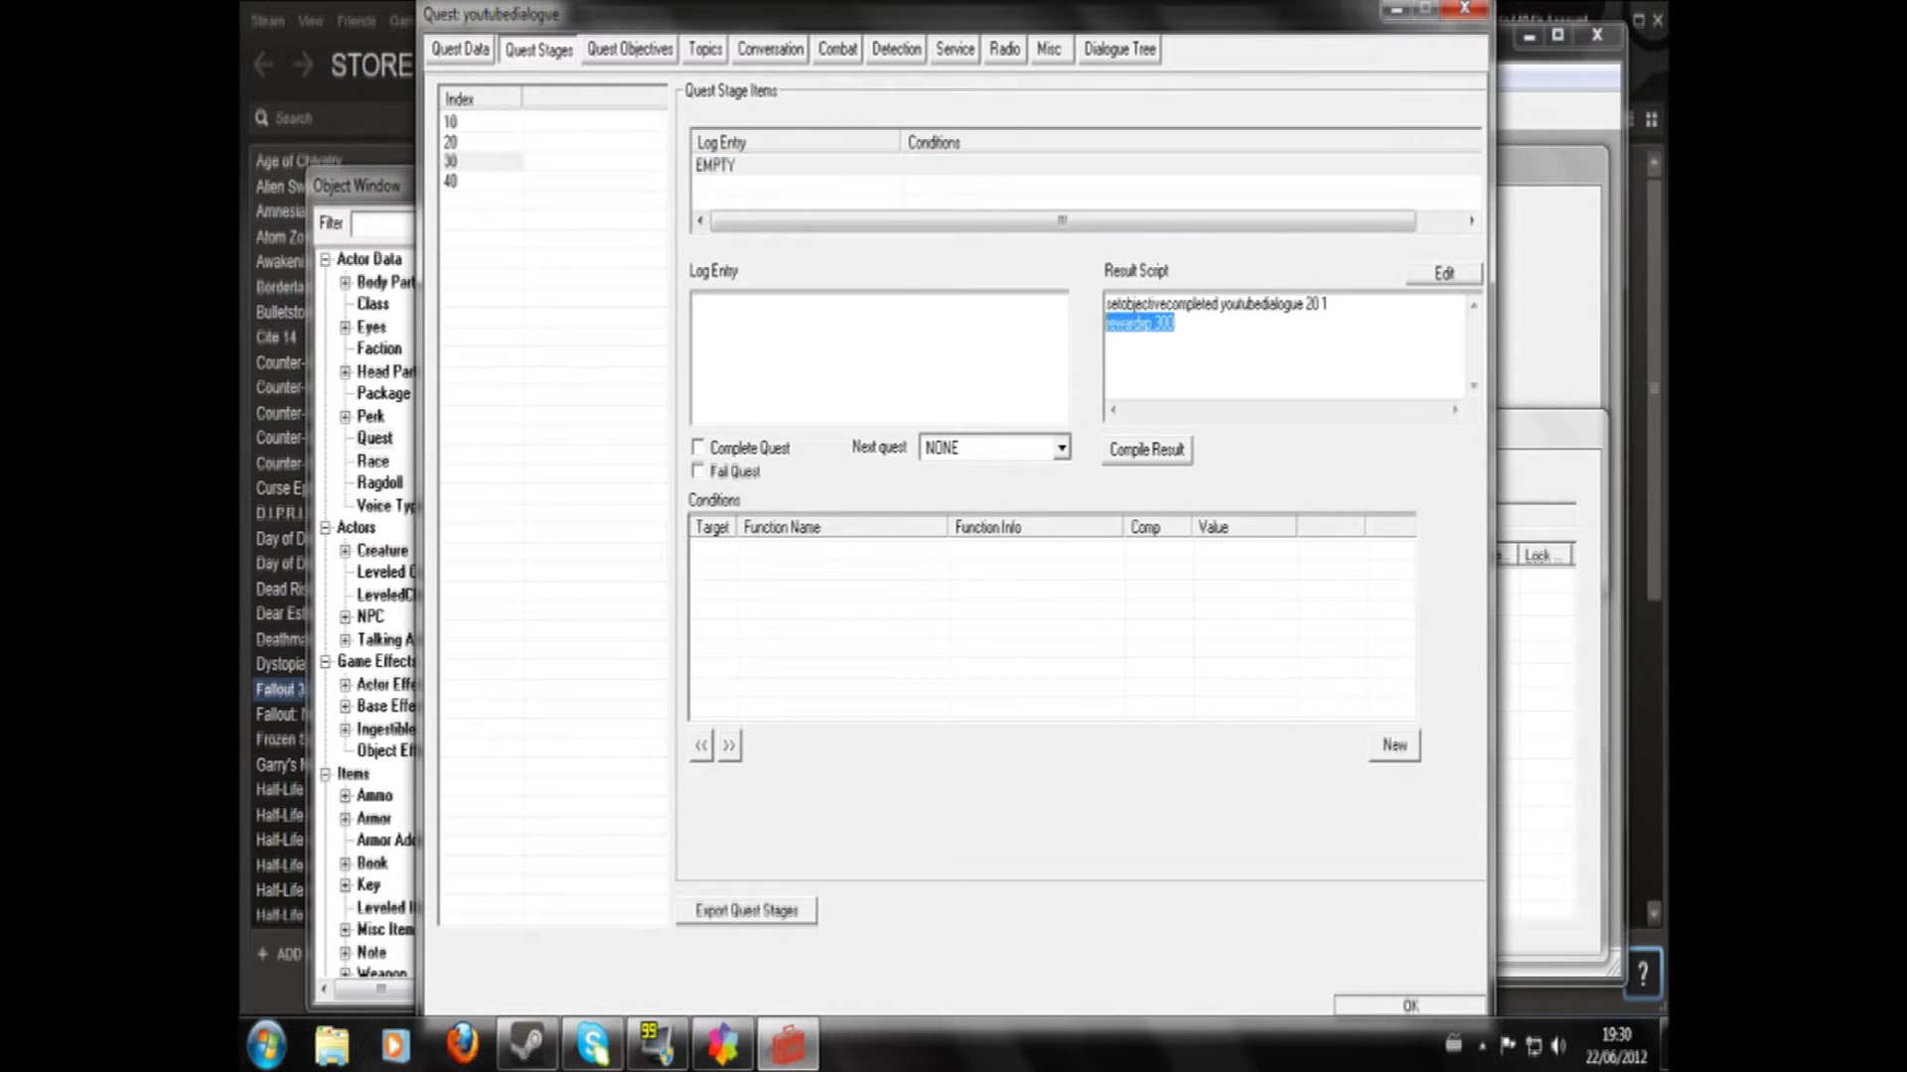
key(Delete)
- Add an empty log entry to stage 40 and mark it as Complete Quest
click(480, 183)
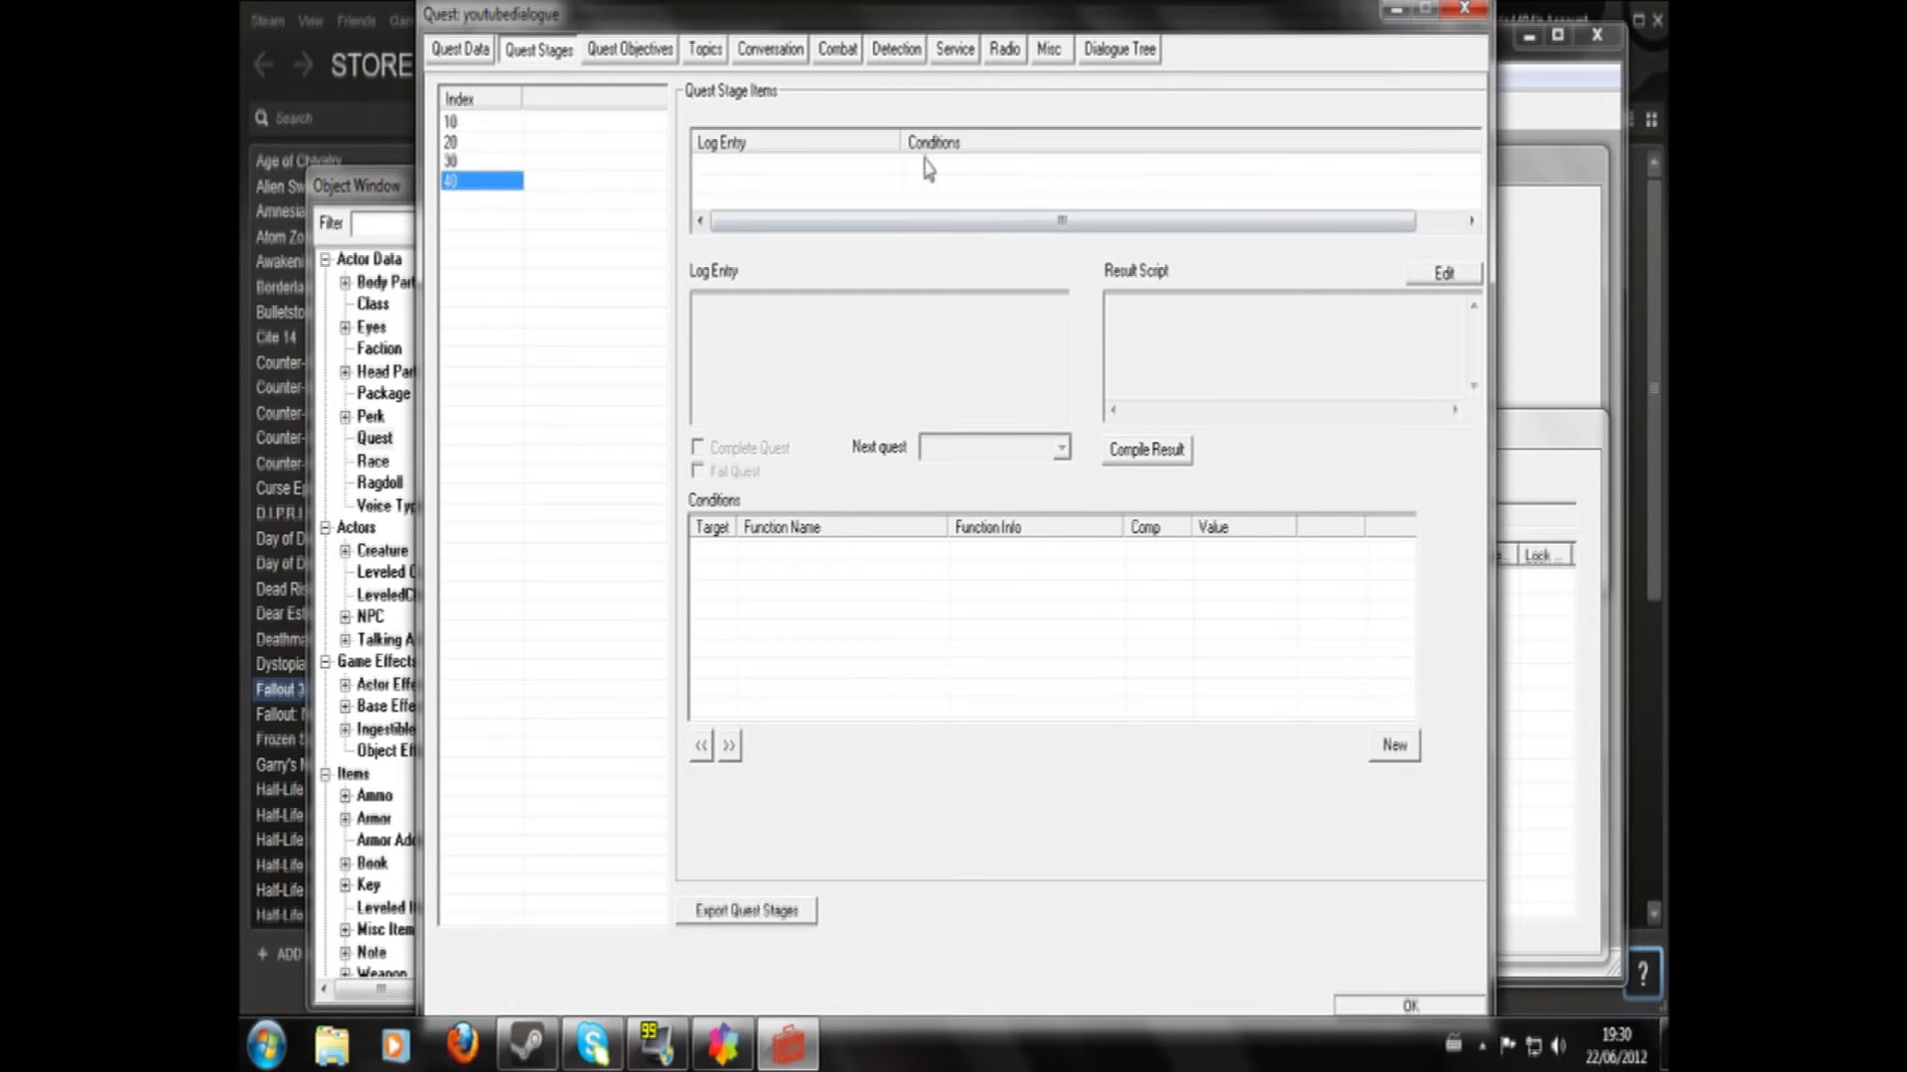
right_click(876, 179)
click(884, 196)
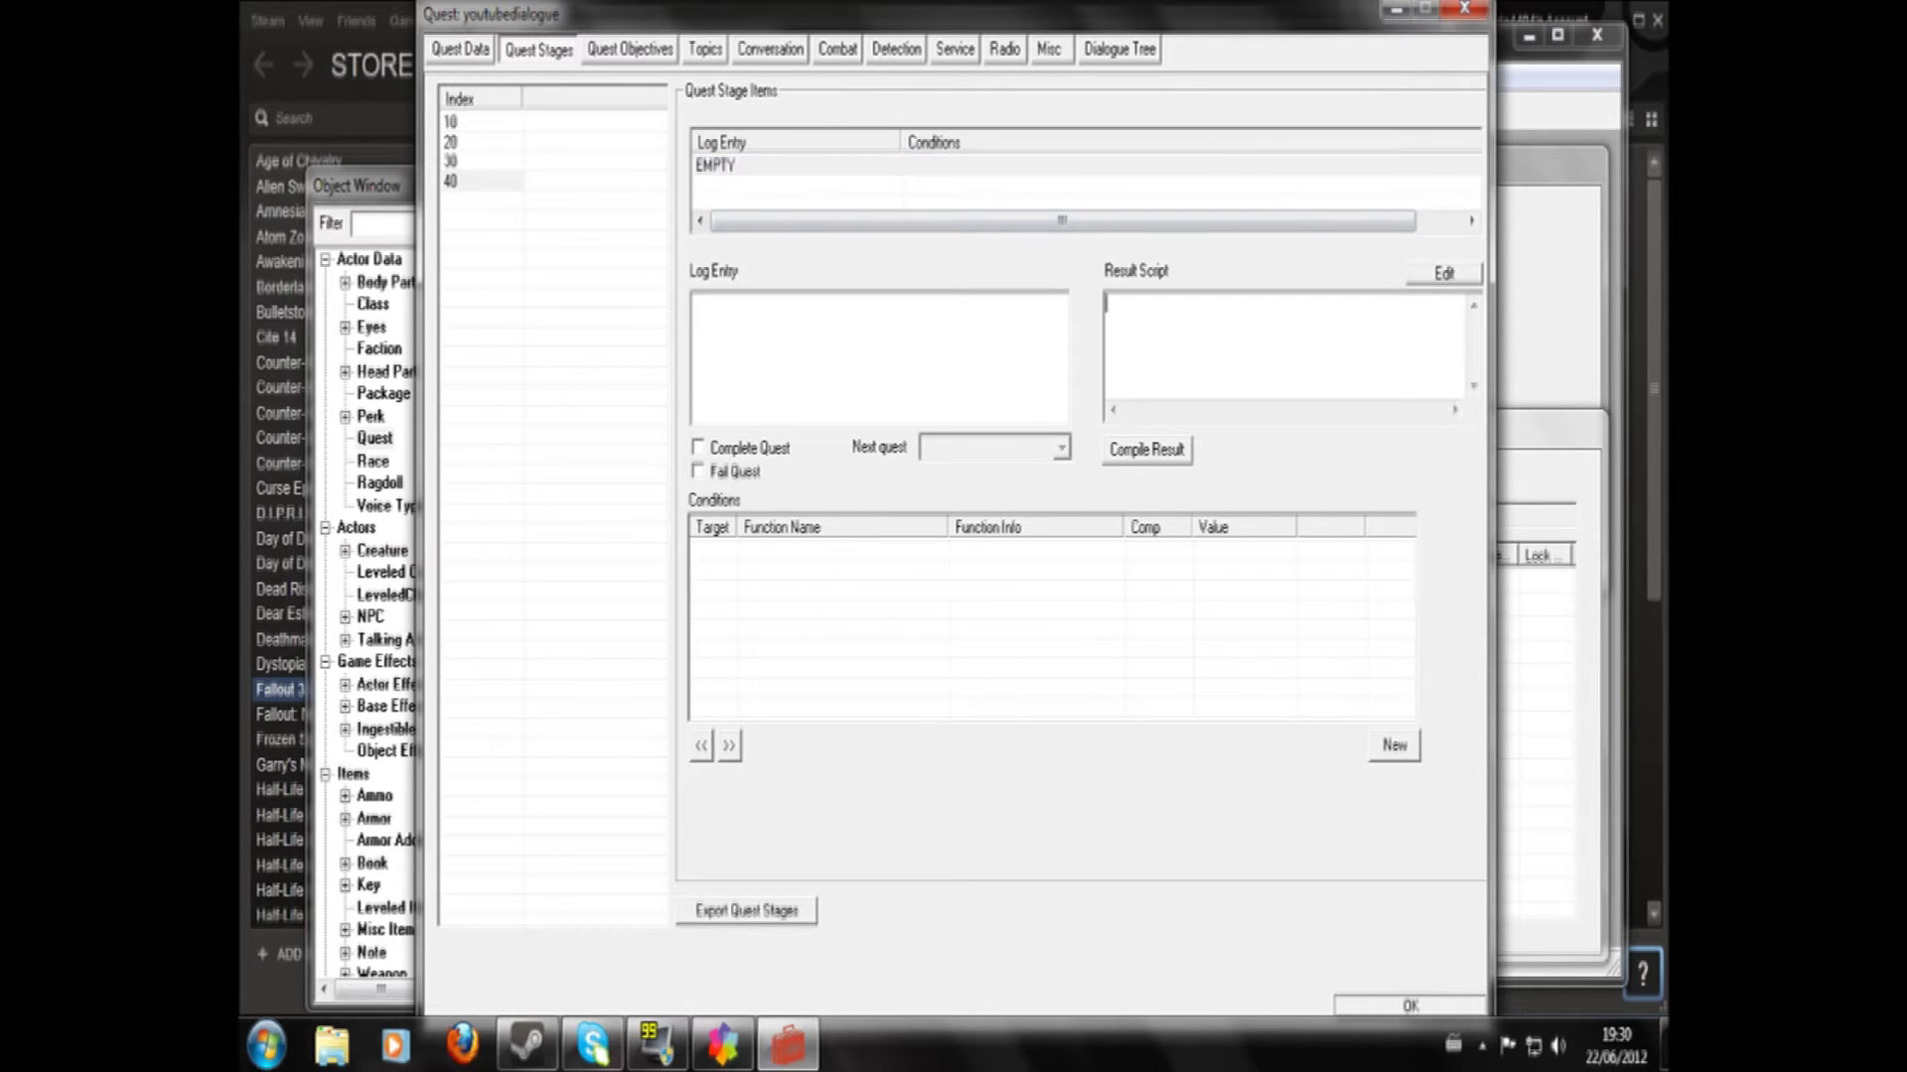
click(705, 452)
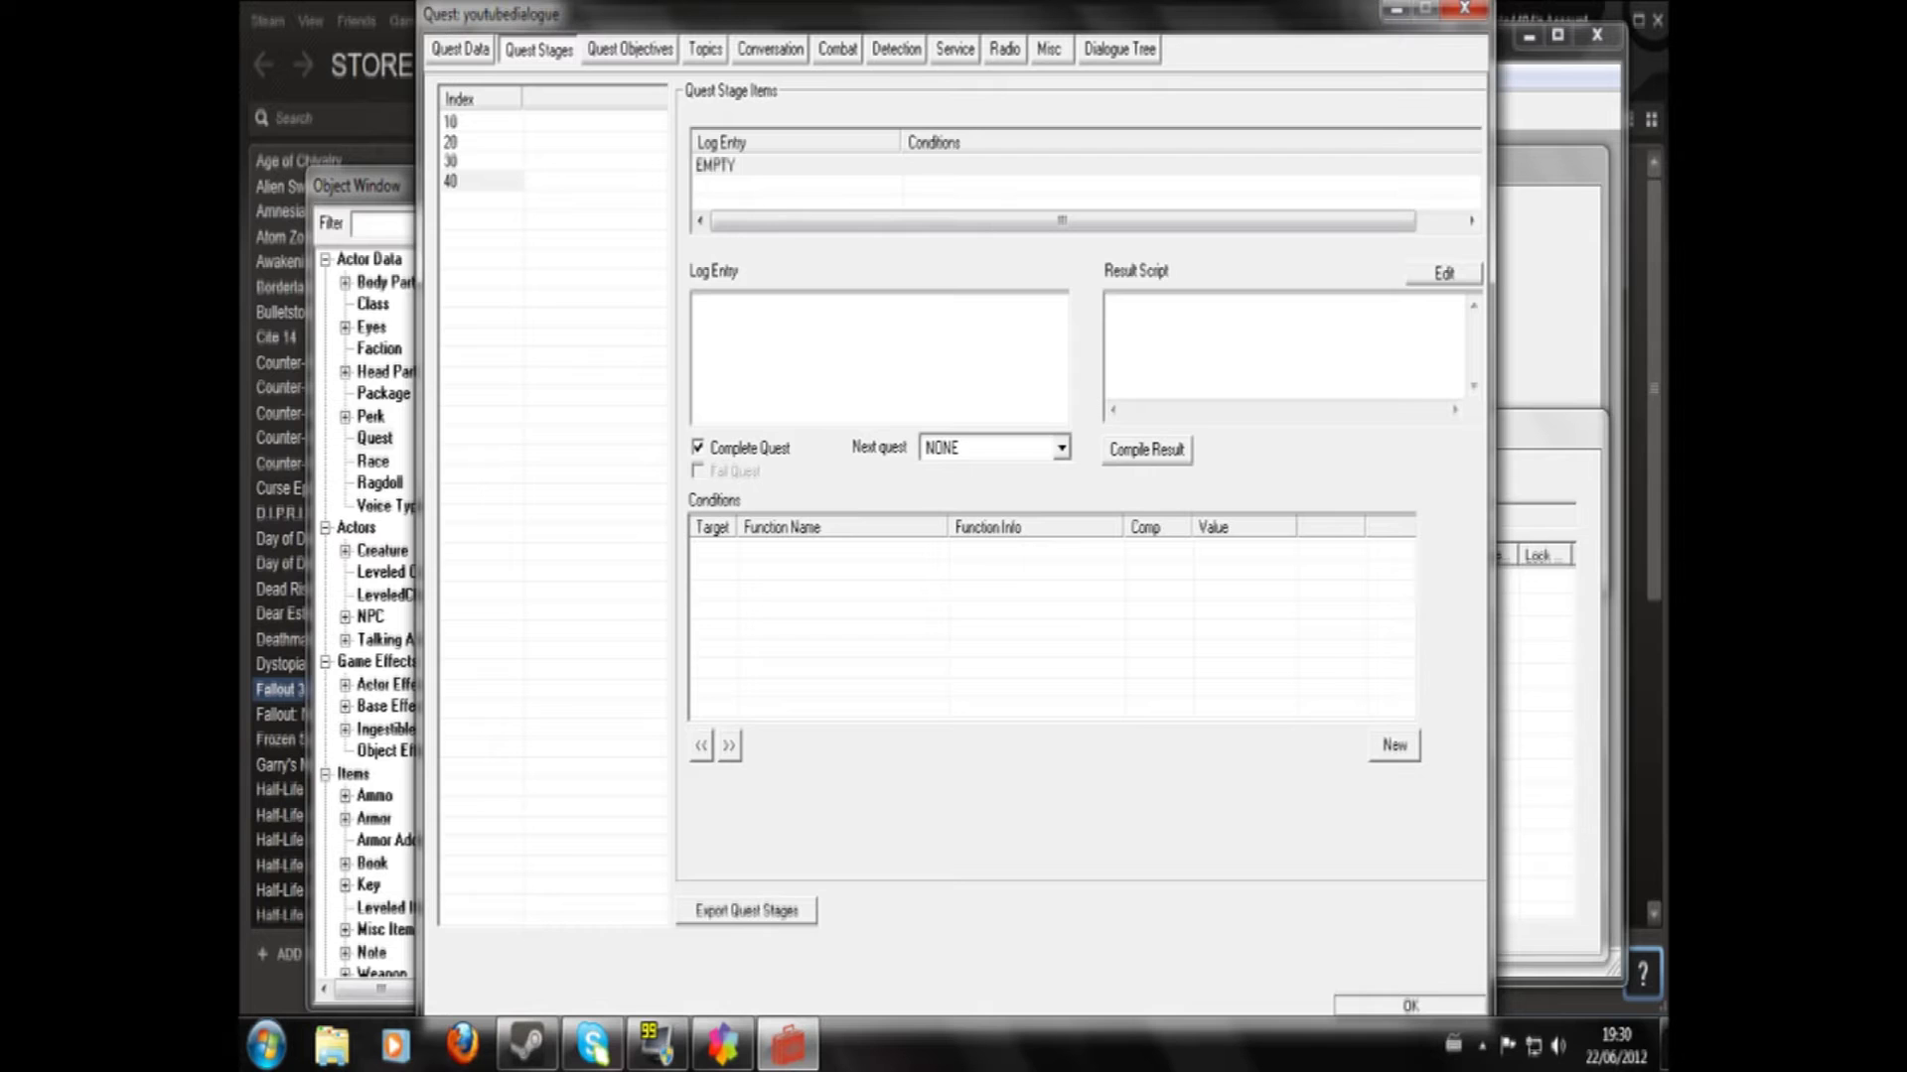
- Add the line "setobjectivedisplayed youtubedialogue 30 1" to stage 30's result script
click(473, 162)
click(1105, 322)
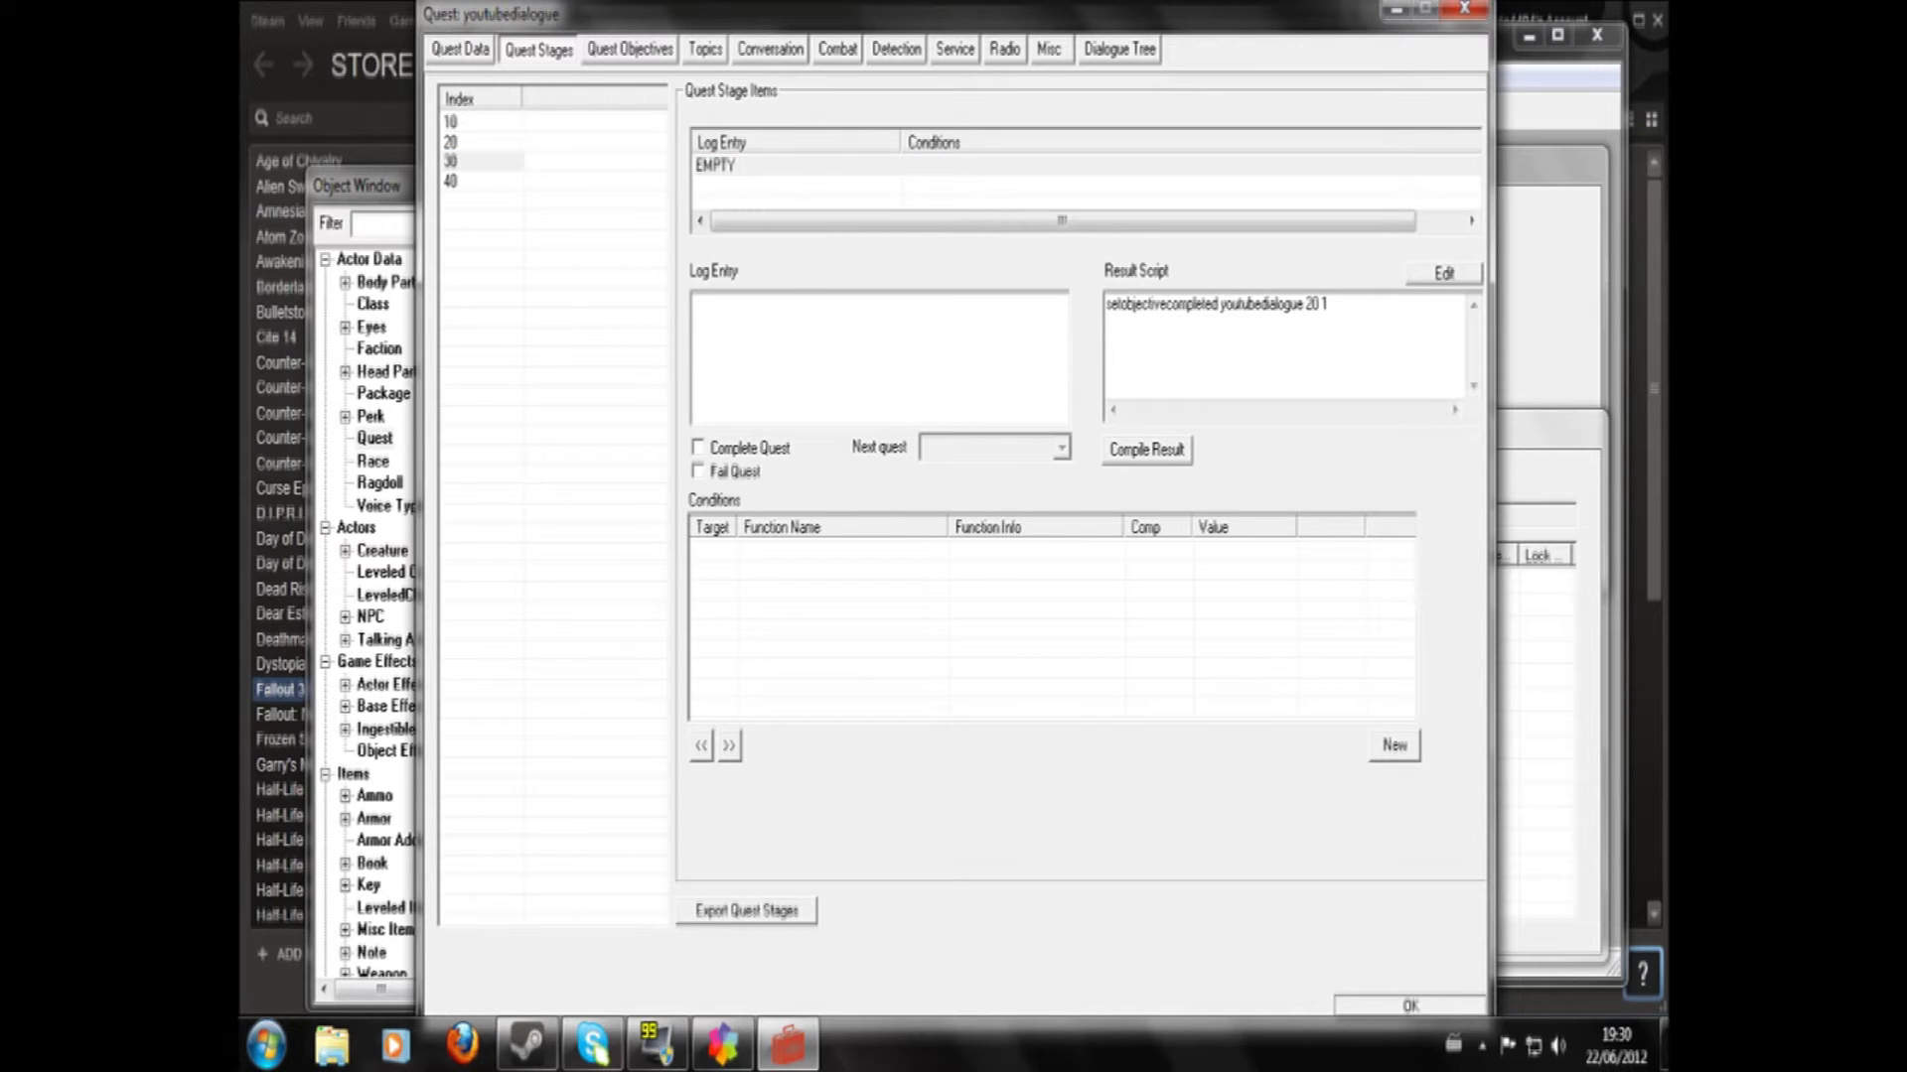
text(sel)
text(objectivedispla)
text(yed youtubedialogu)
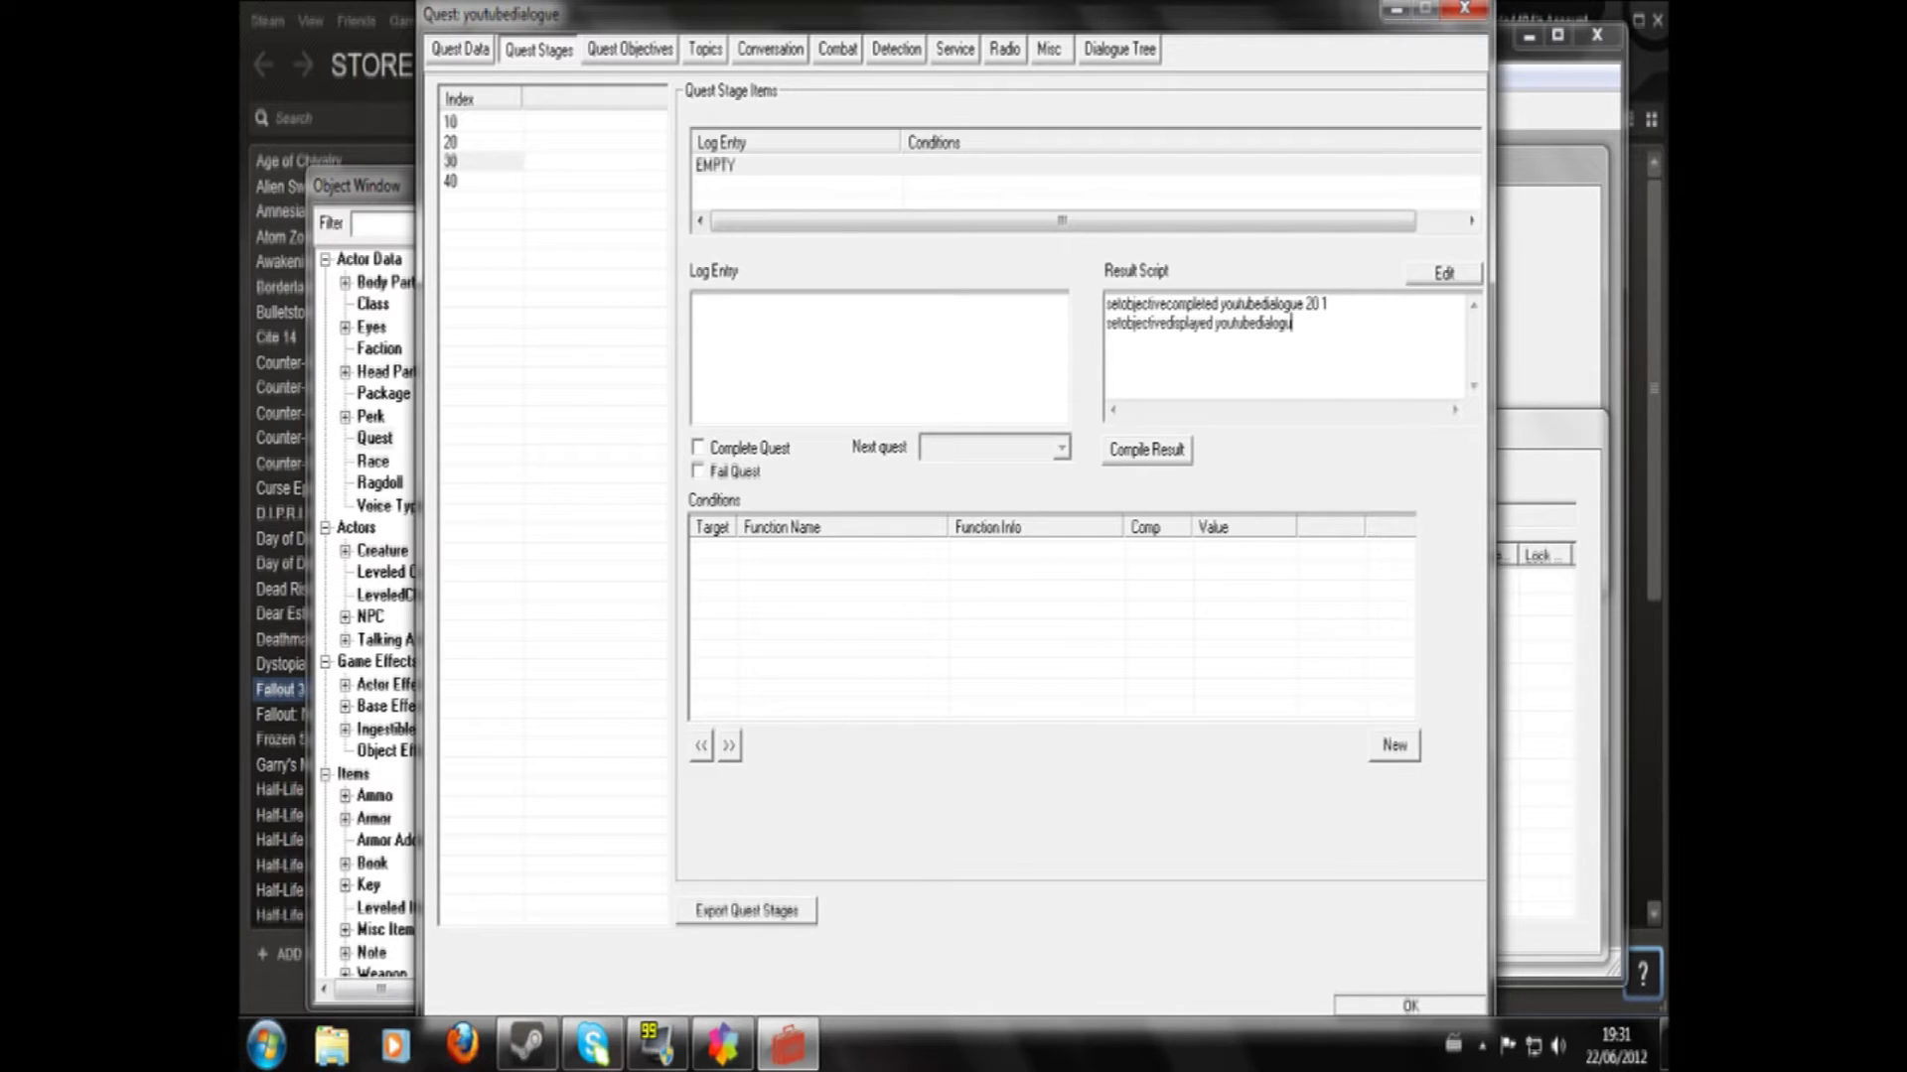
text(e 30 1)
- Enter "setobjectivecompleted youtubedialogue 30 1" as stage 40's result script
click(487, 181)
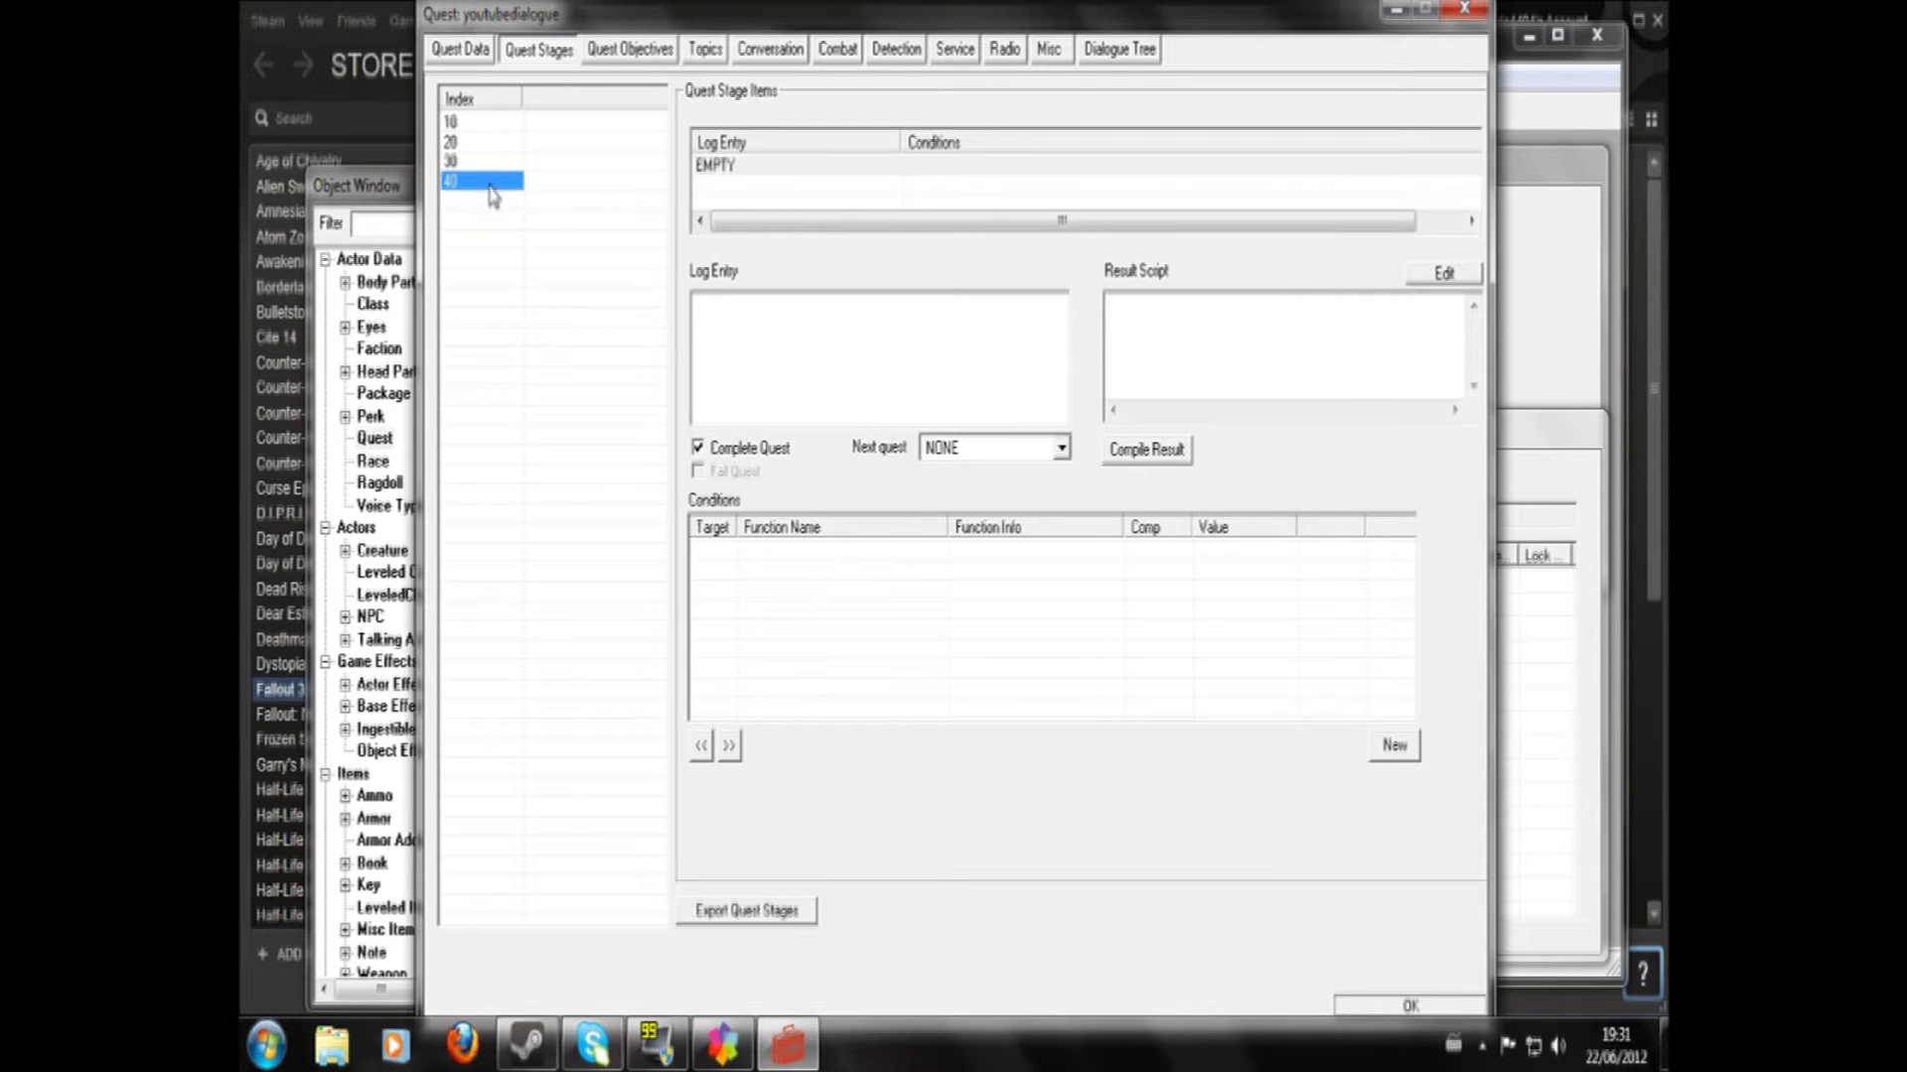
click(1191, 323)
text(setobjectiveco)
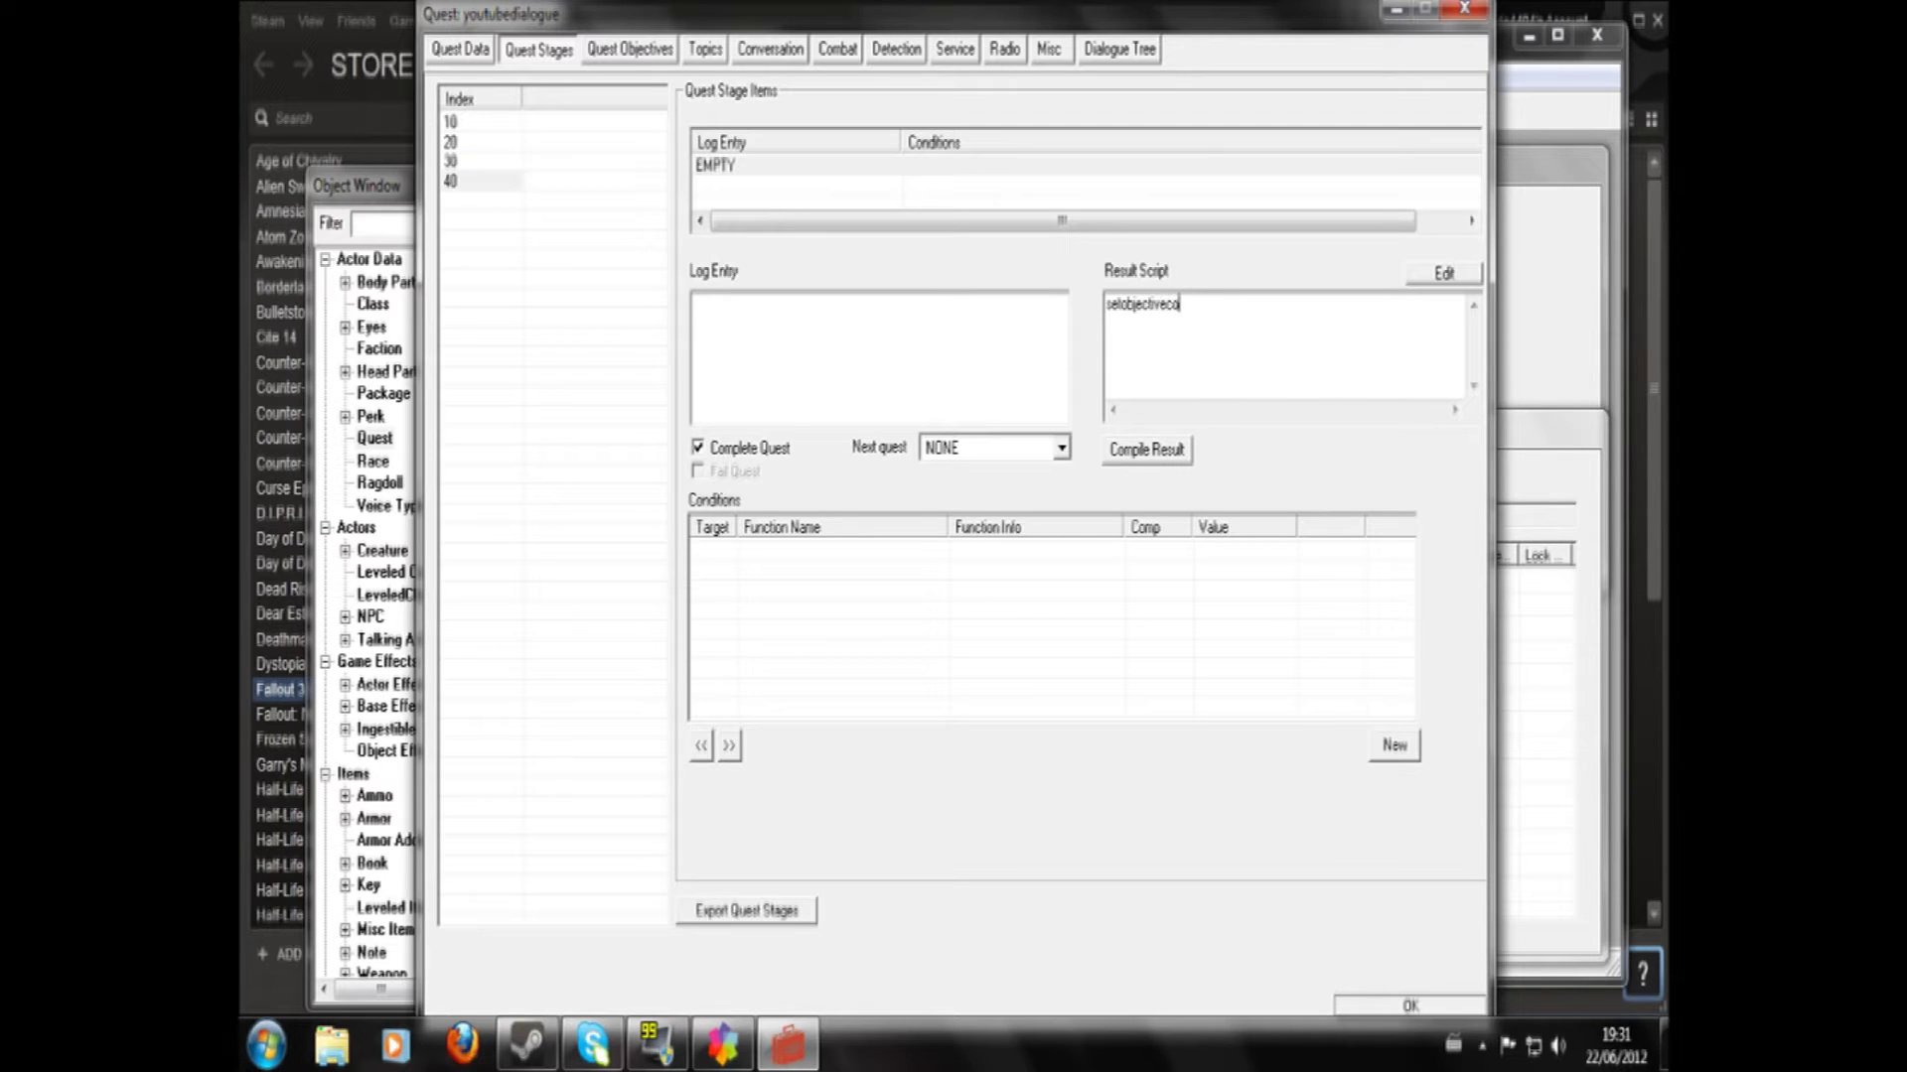
text(mpleted youtubedialogue 30 1)
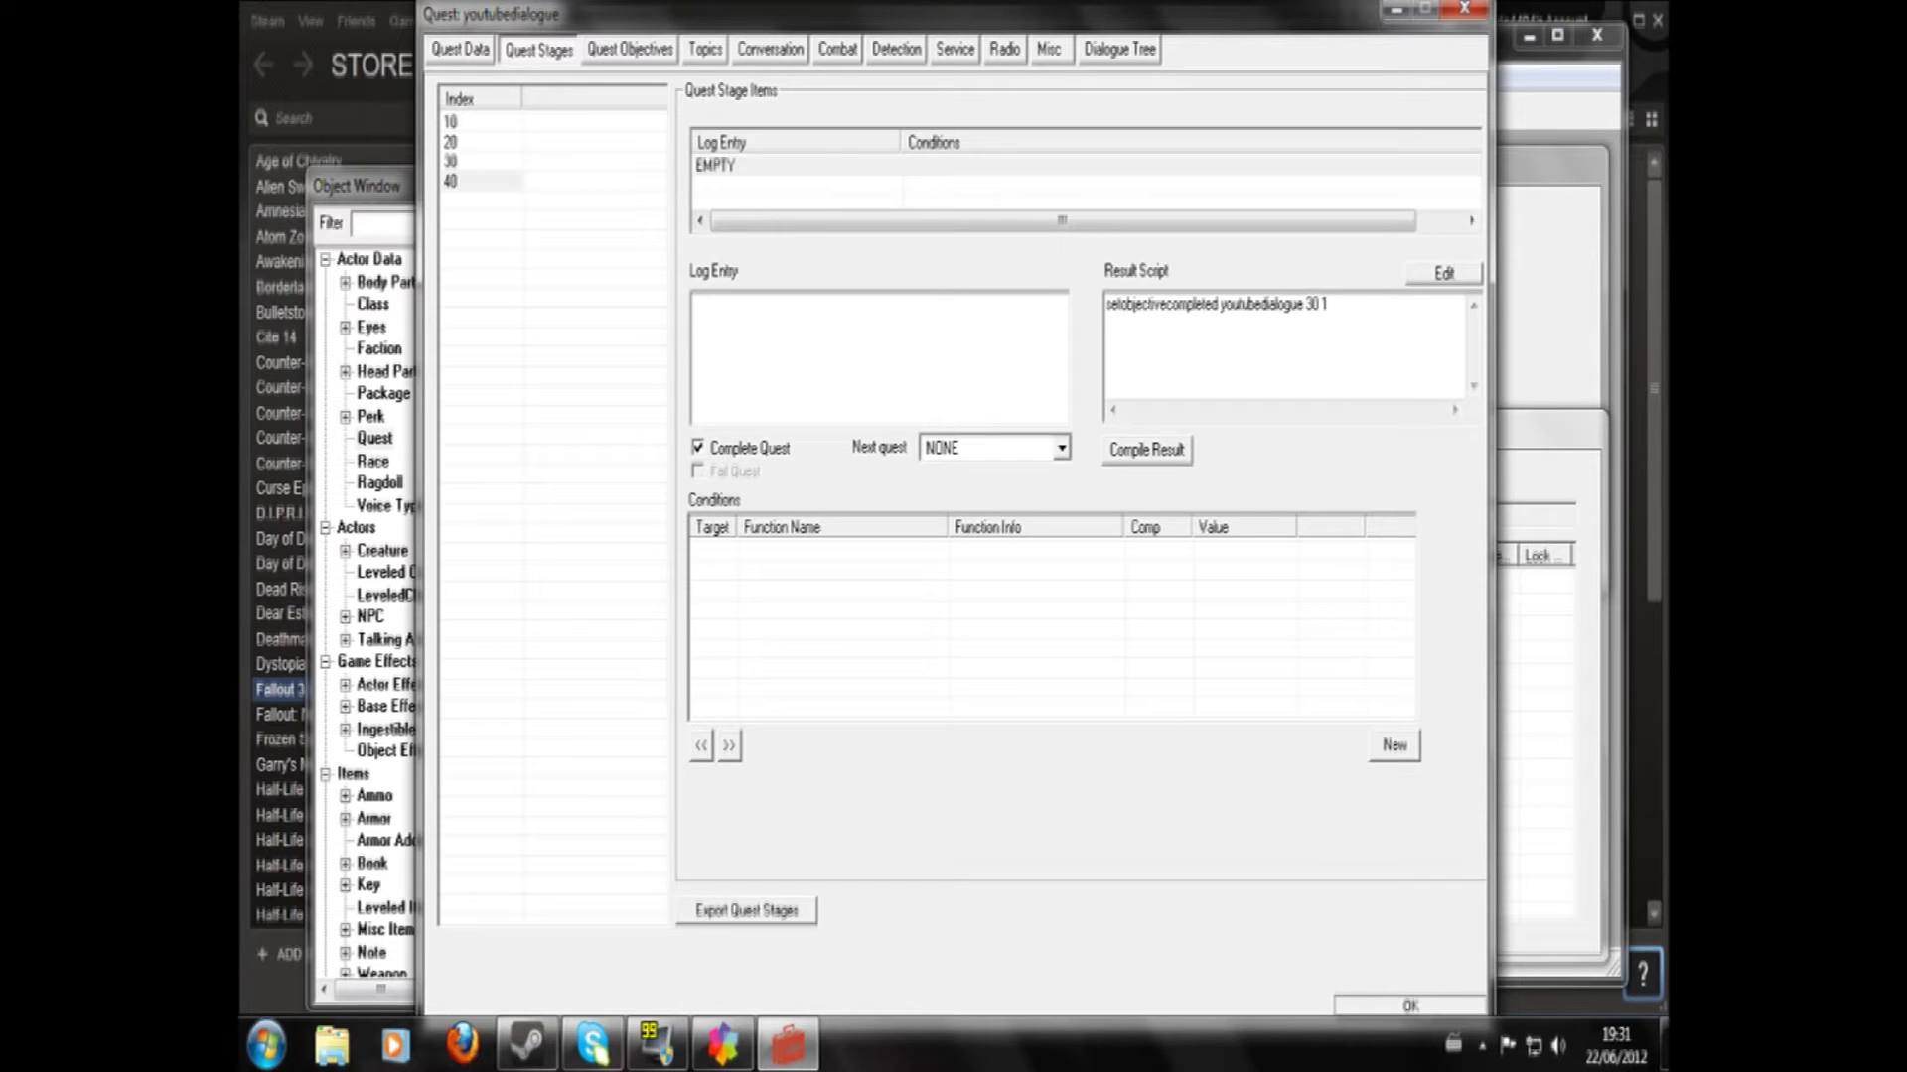
- Change the display text of quest objective 20 to "Pick up the bottle"
click(631, 48)
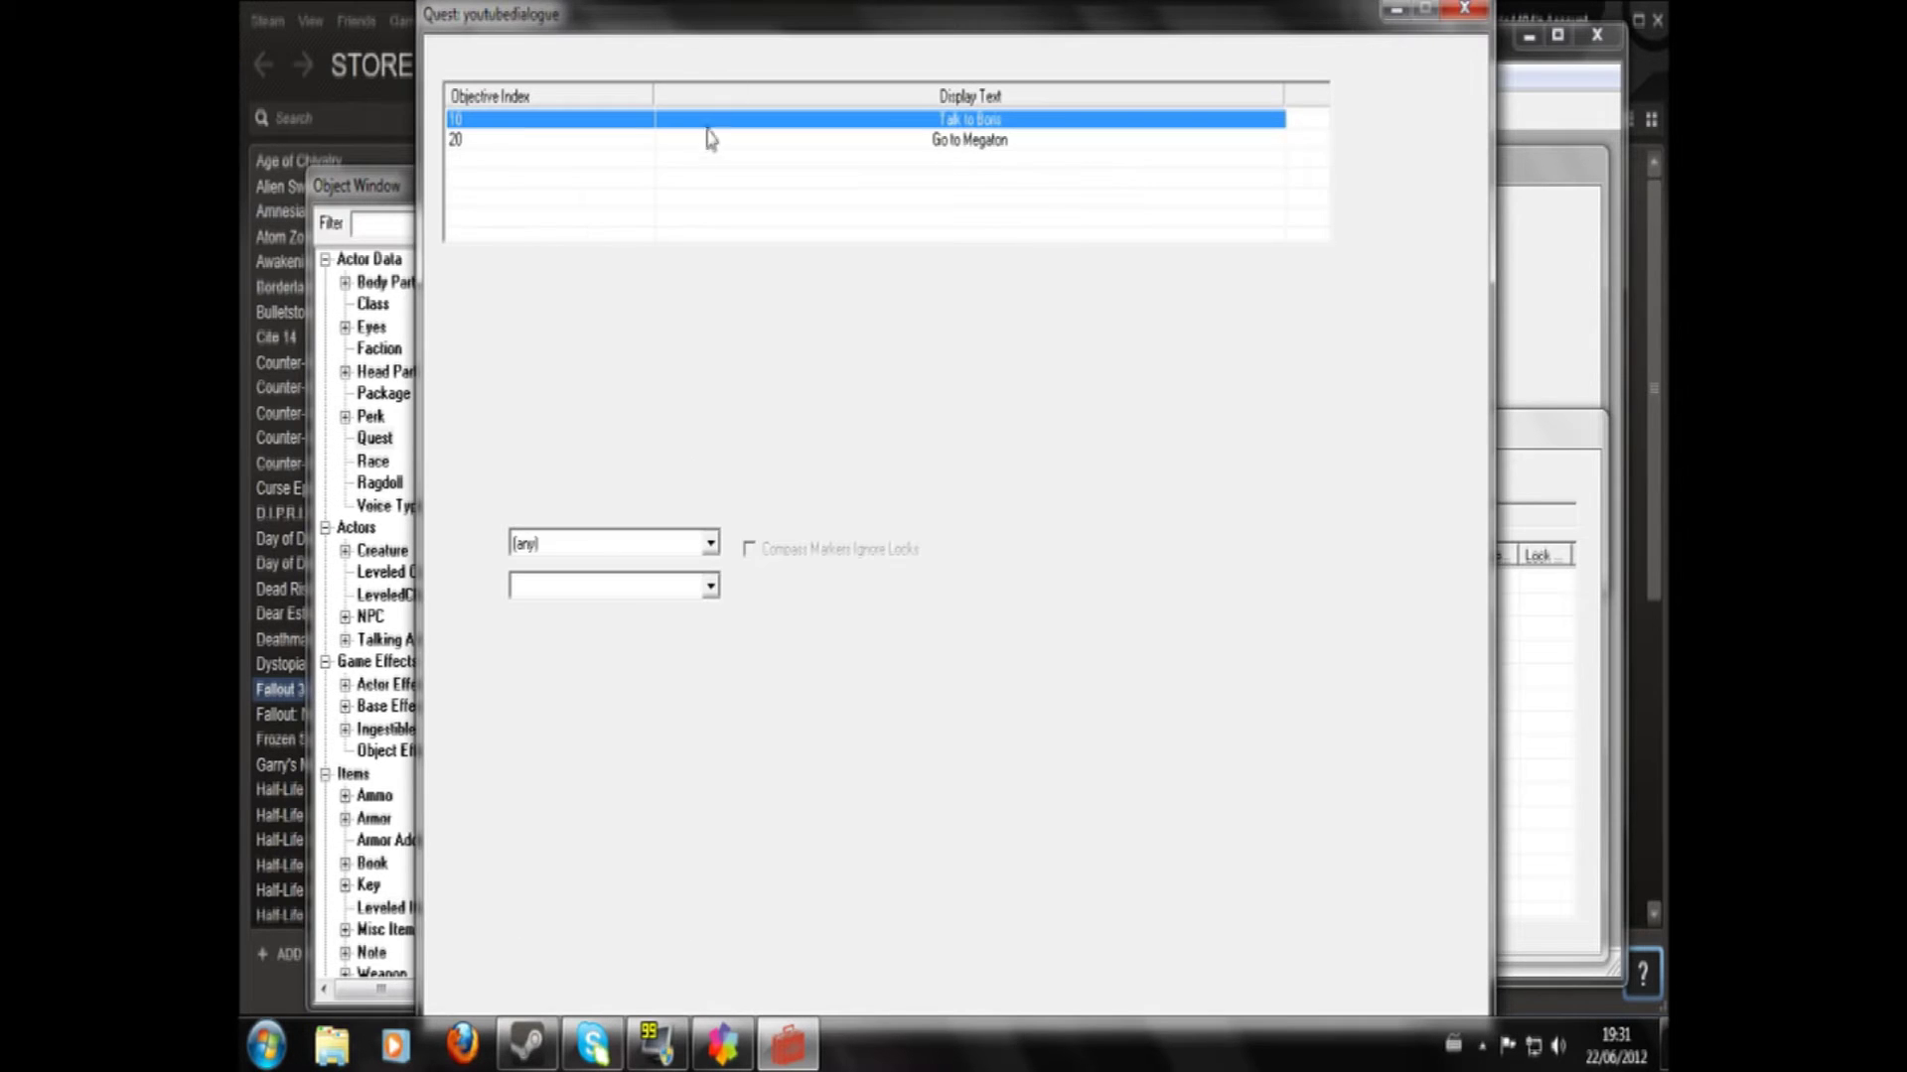
click(972, 121)
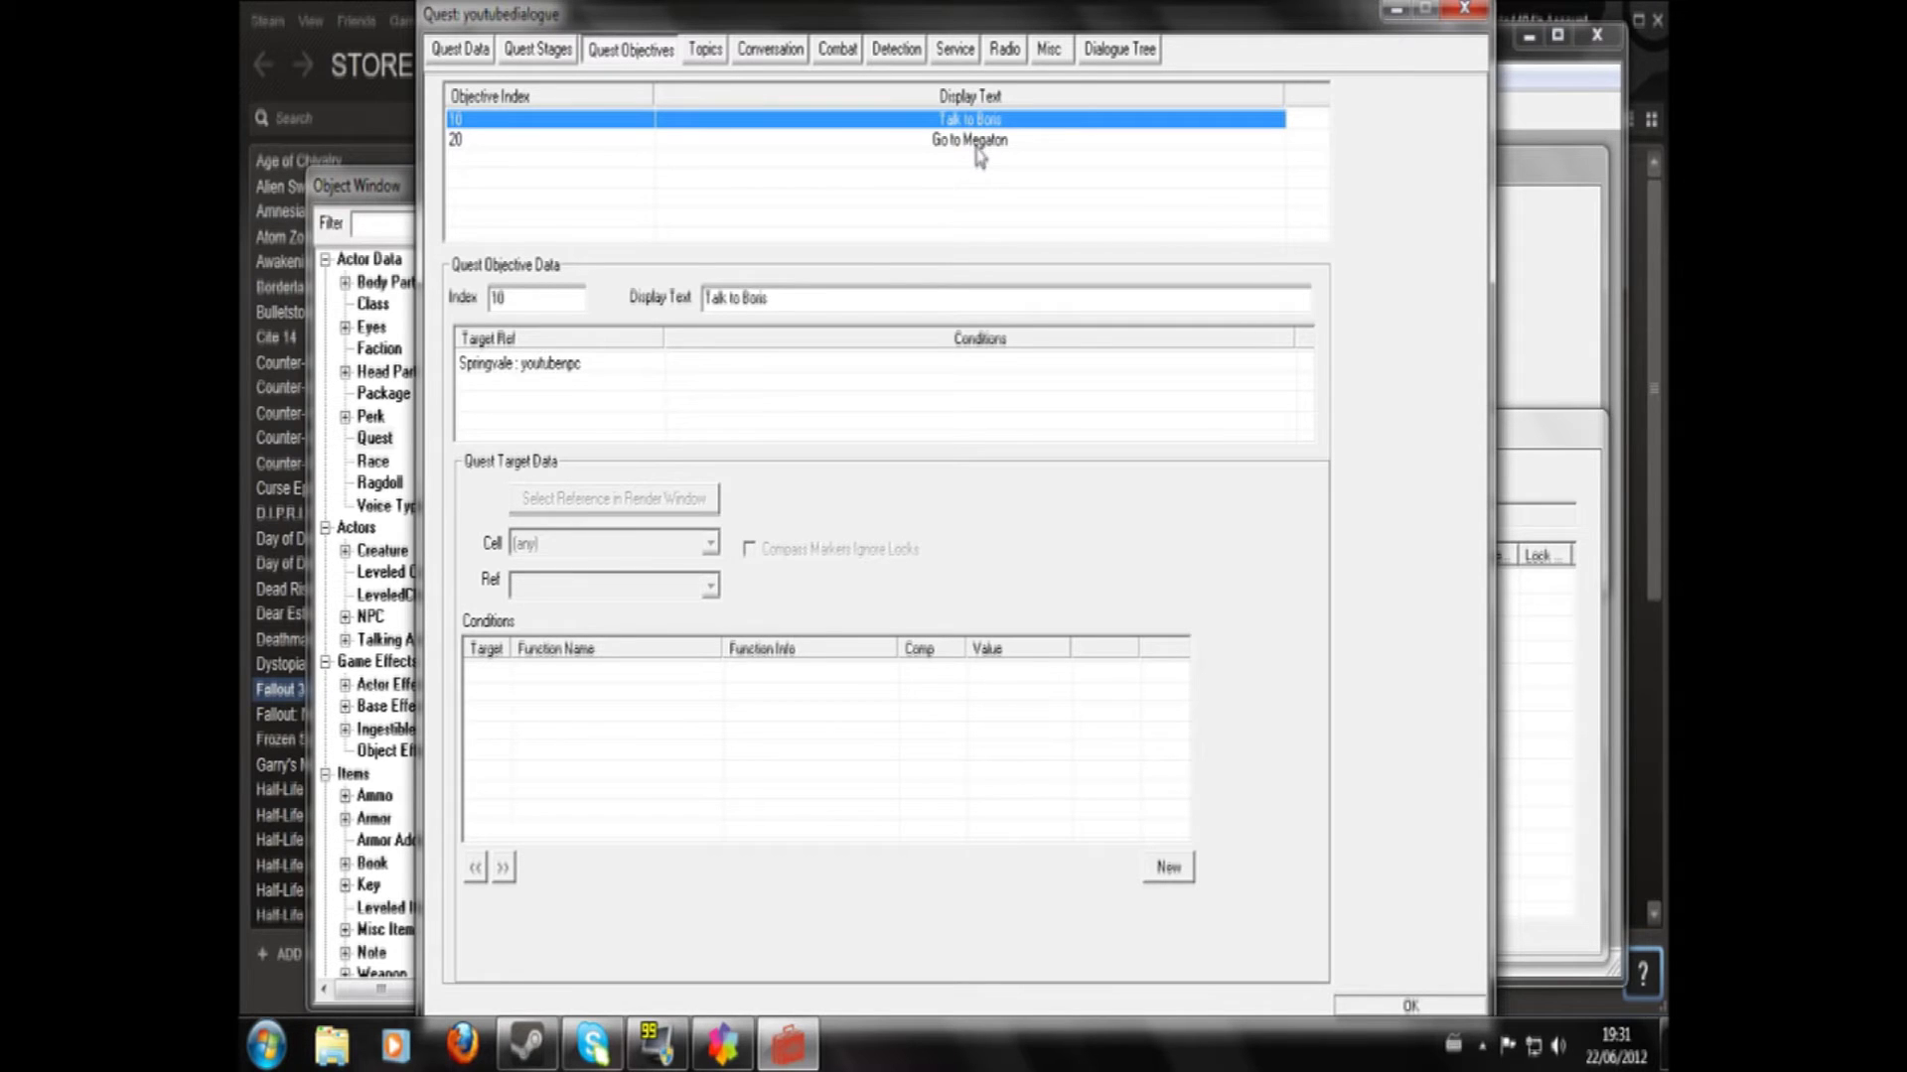
click(977, 149)
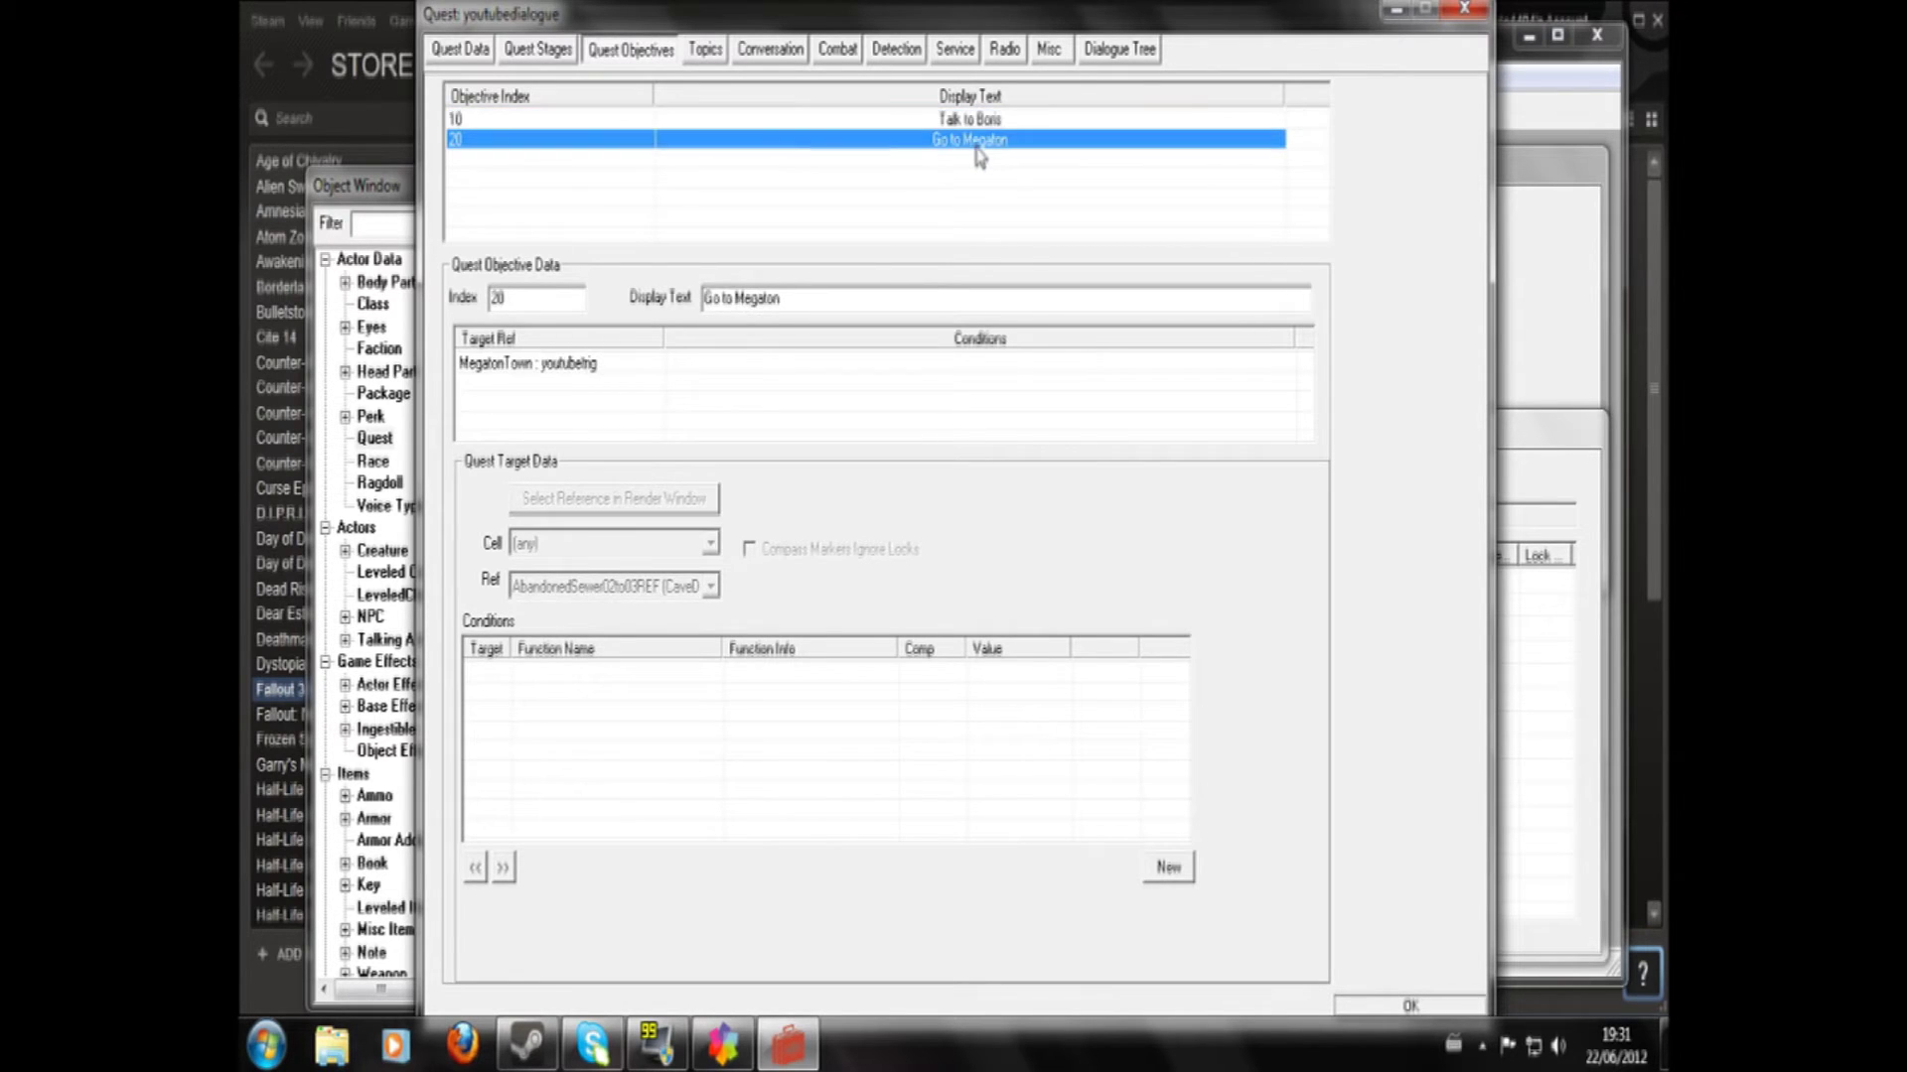
drag(797, 301, 641, 308)
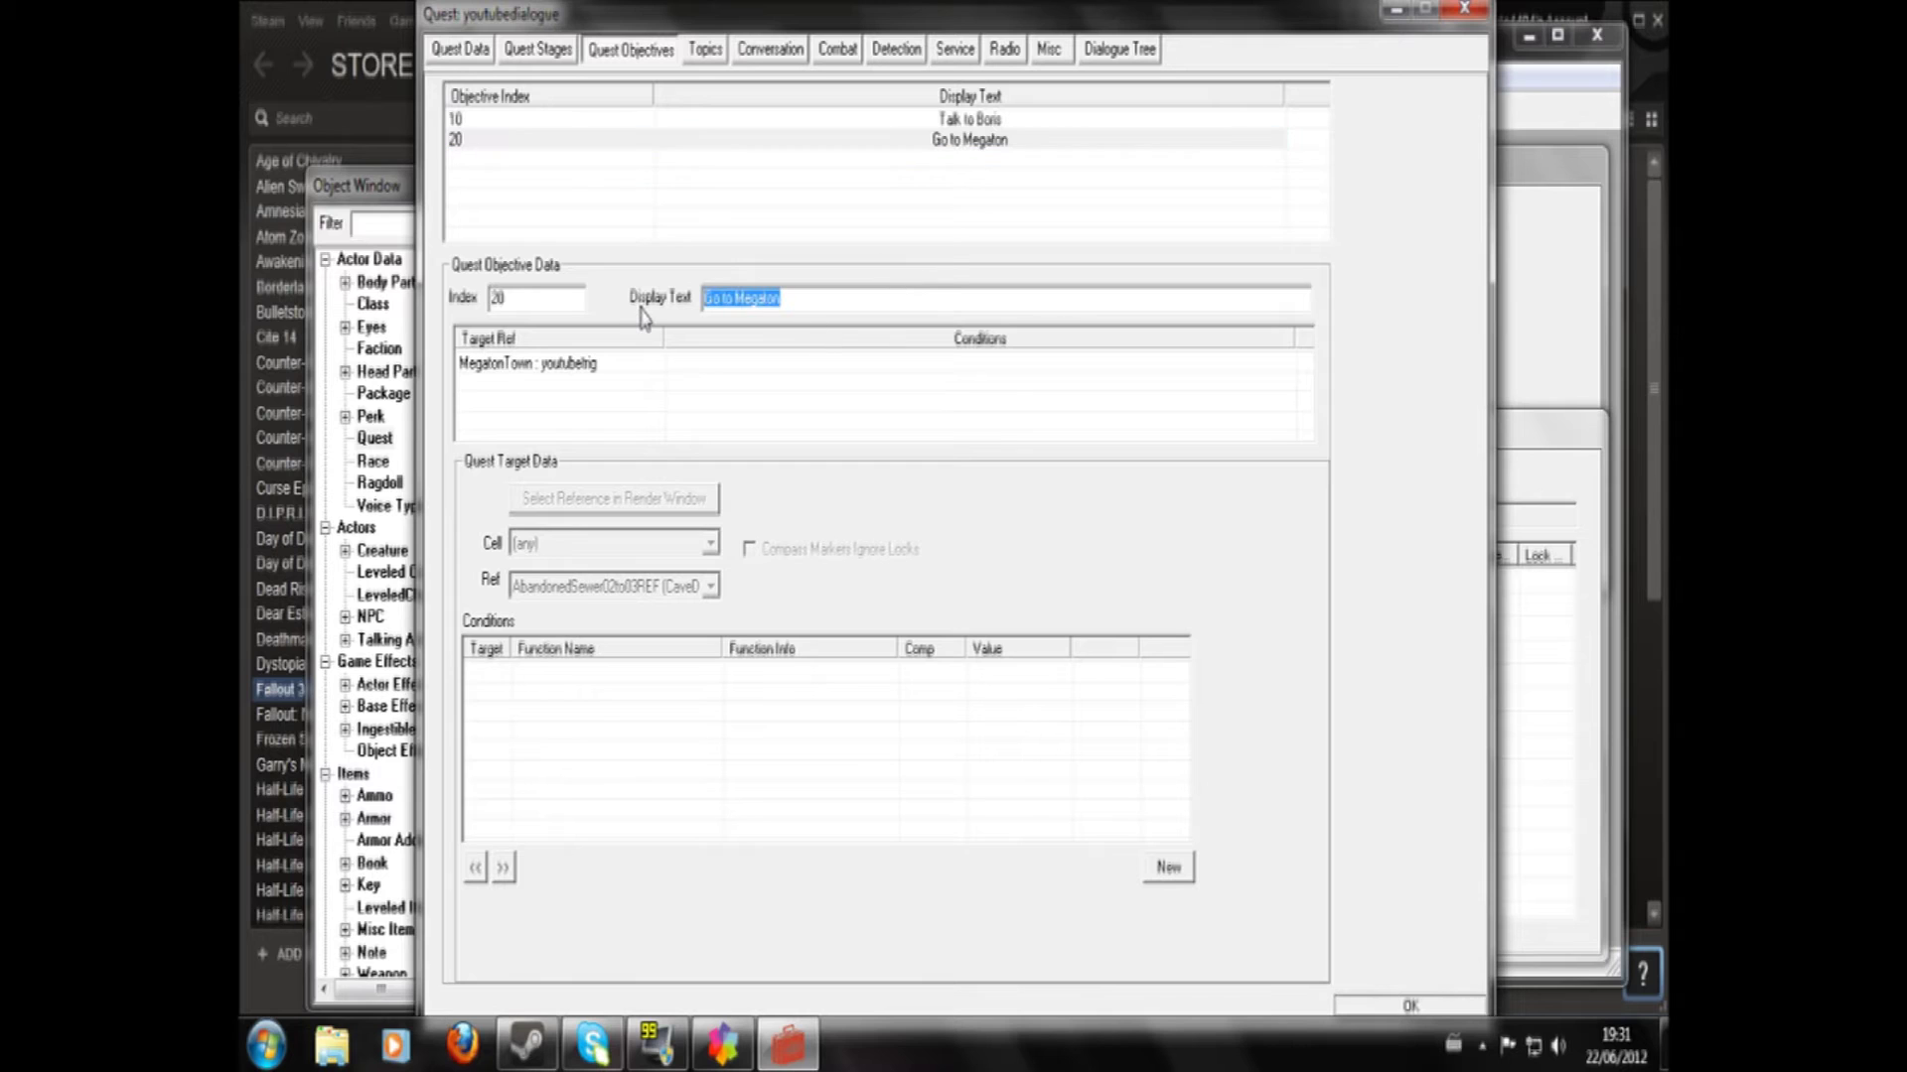
text(Pick up the bottle)
- Add a quest objective with index 30 and display text "Return to Boris", and close the quest with its changes accepted
right_click(503, 205)
click(526, 216)
drag(505, 299, 447, 301)
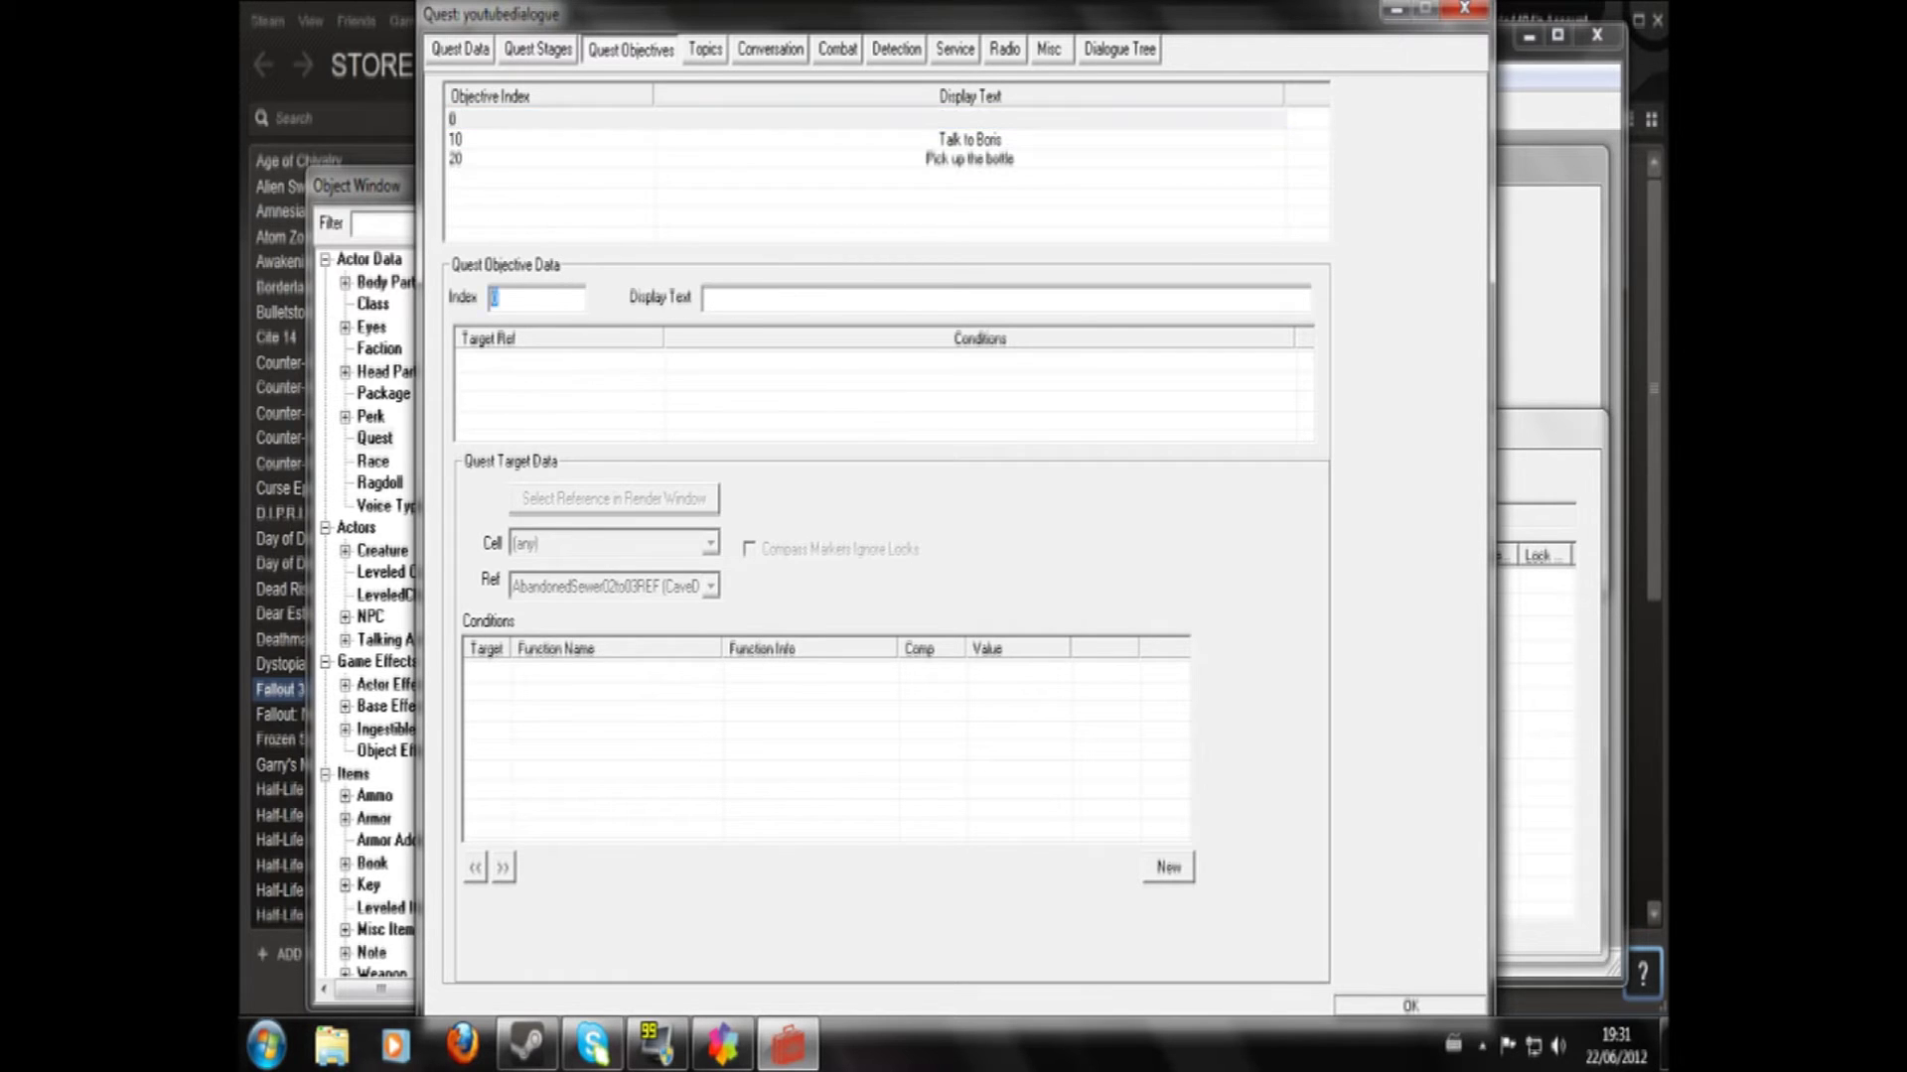
text(30)
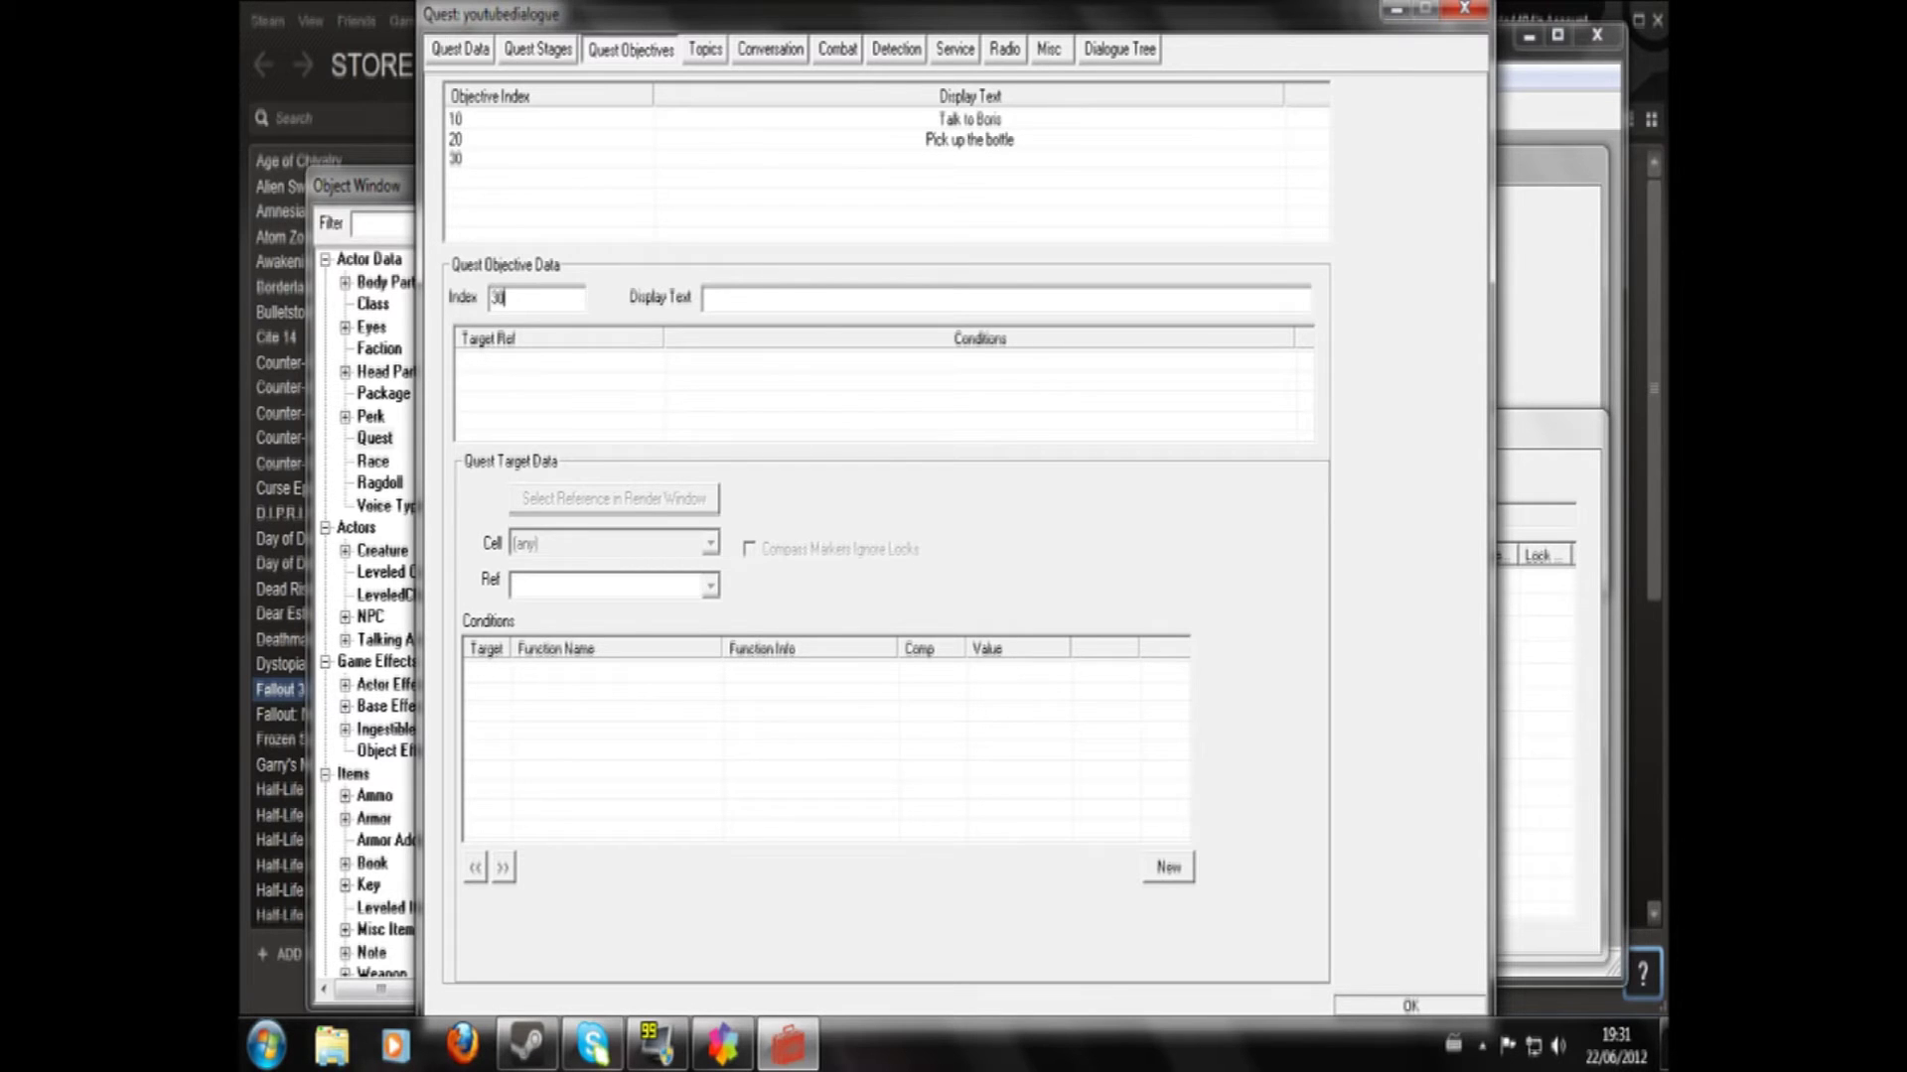
click(486, 119)
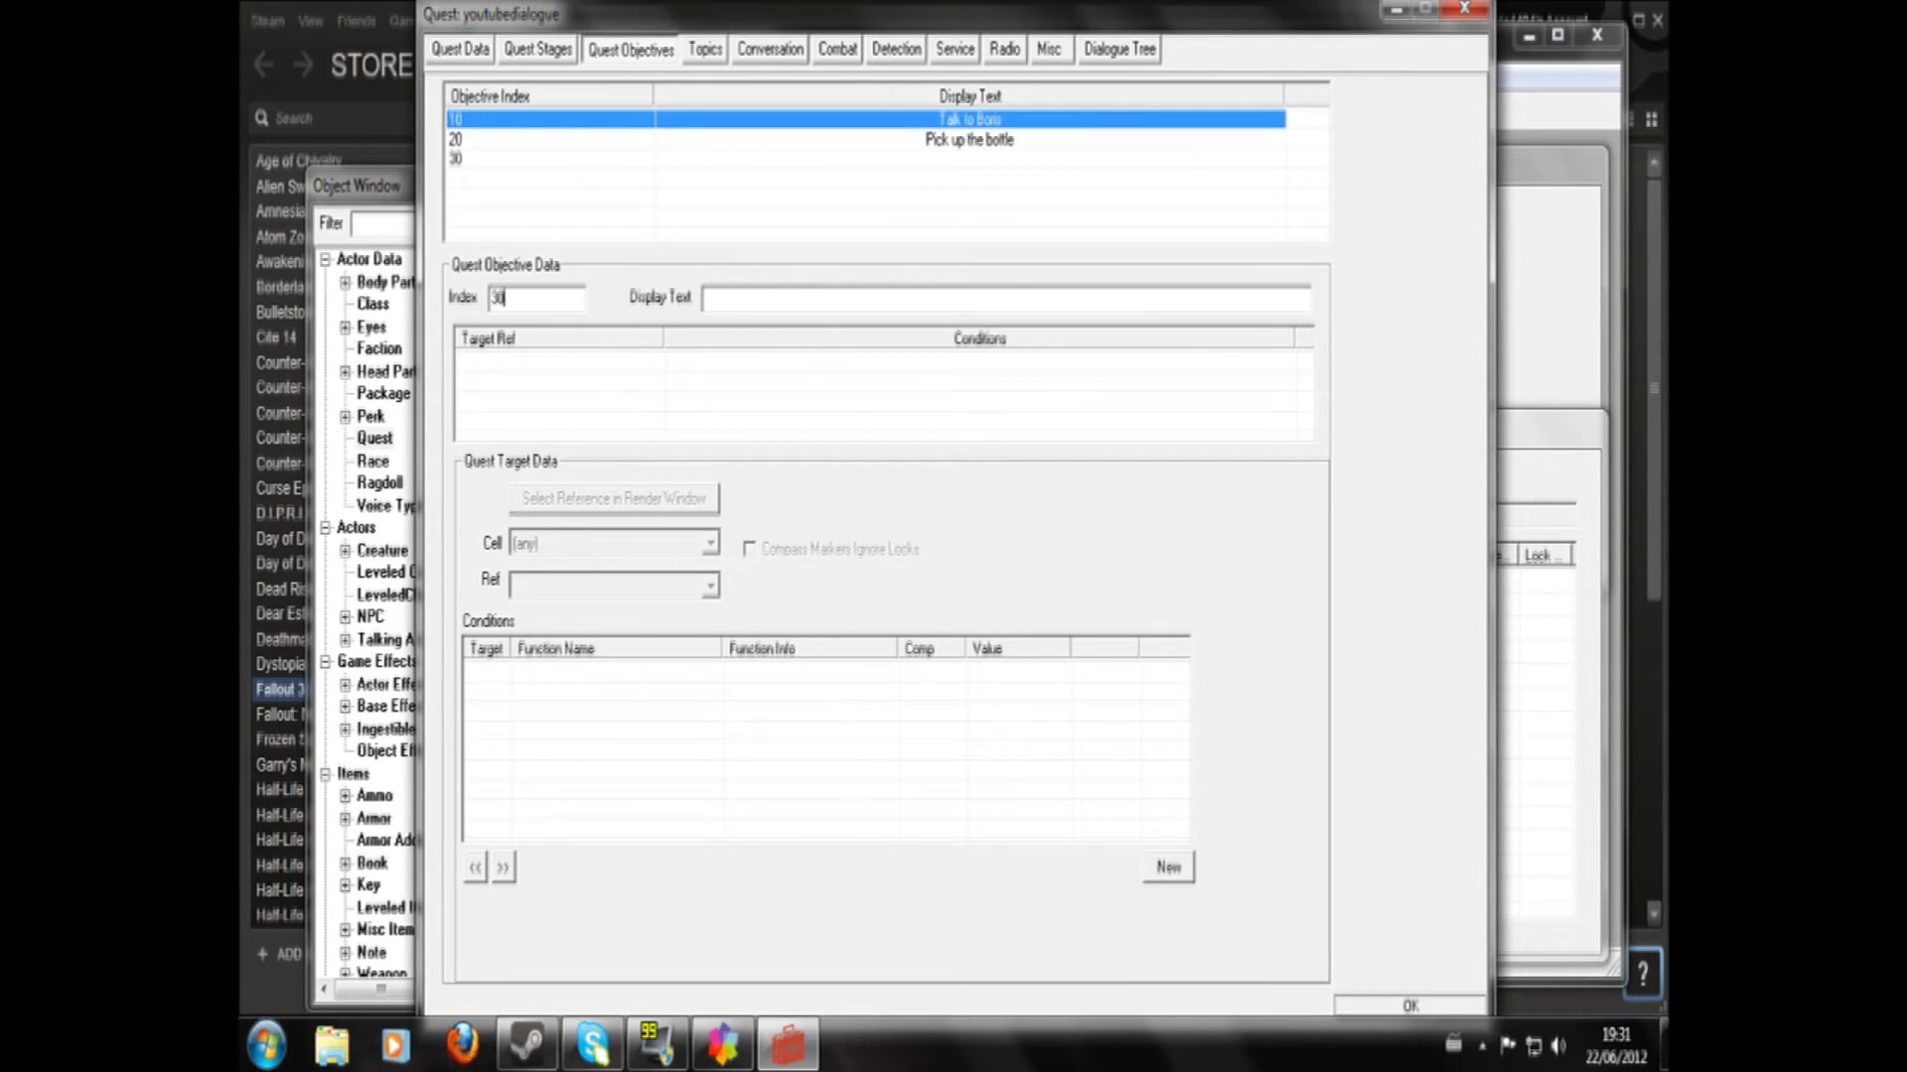
click(961, 299)
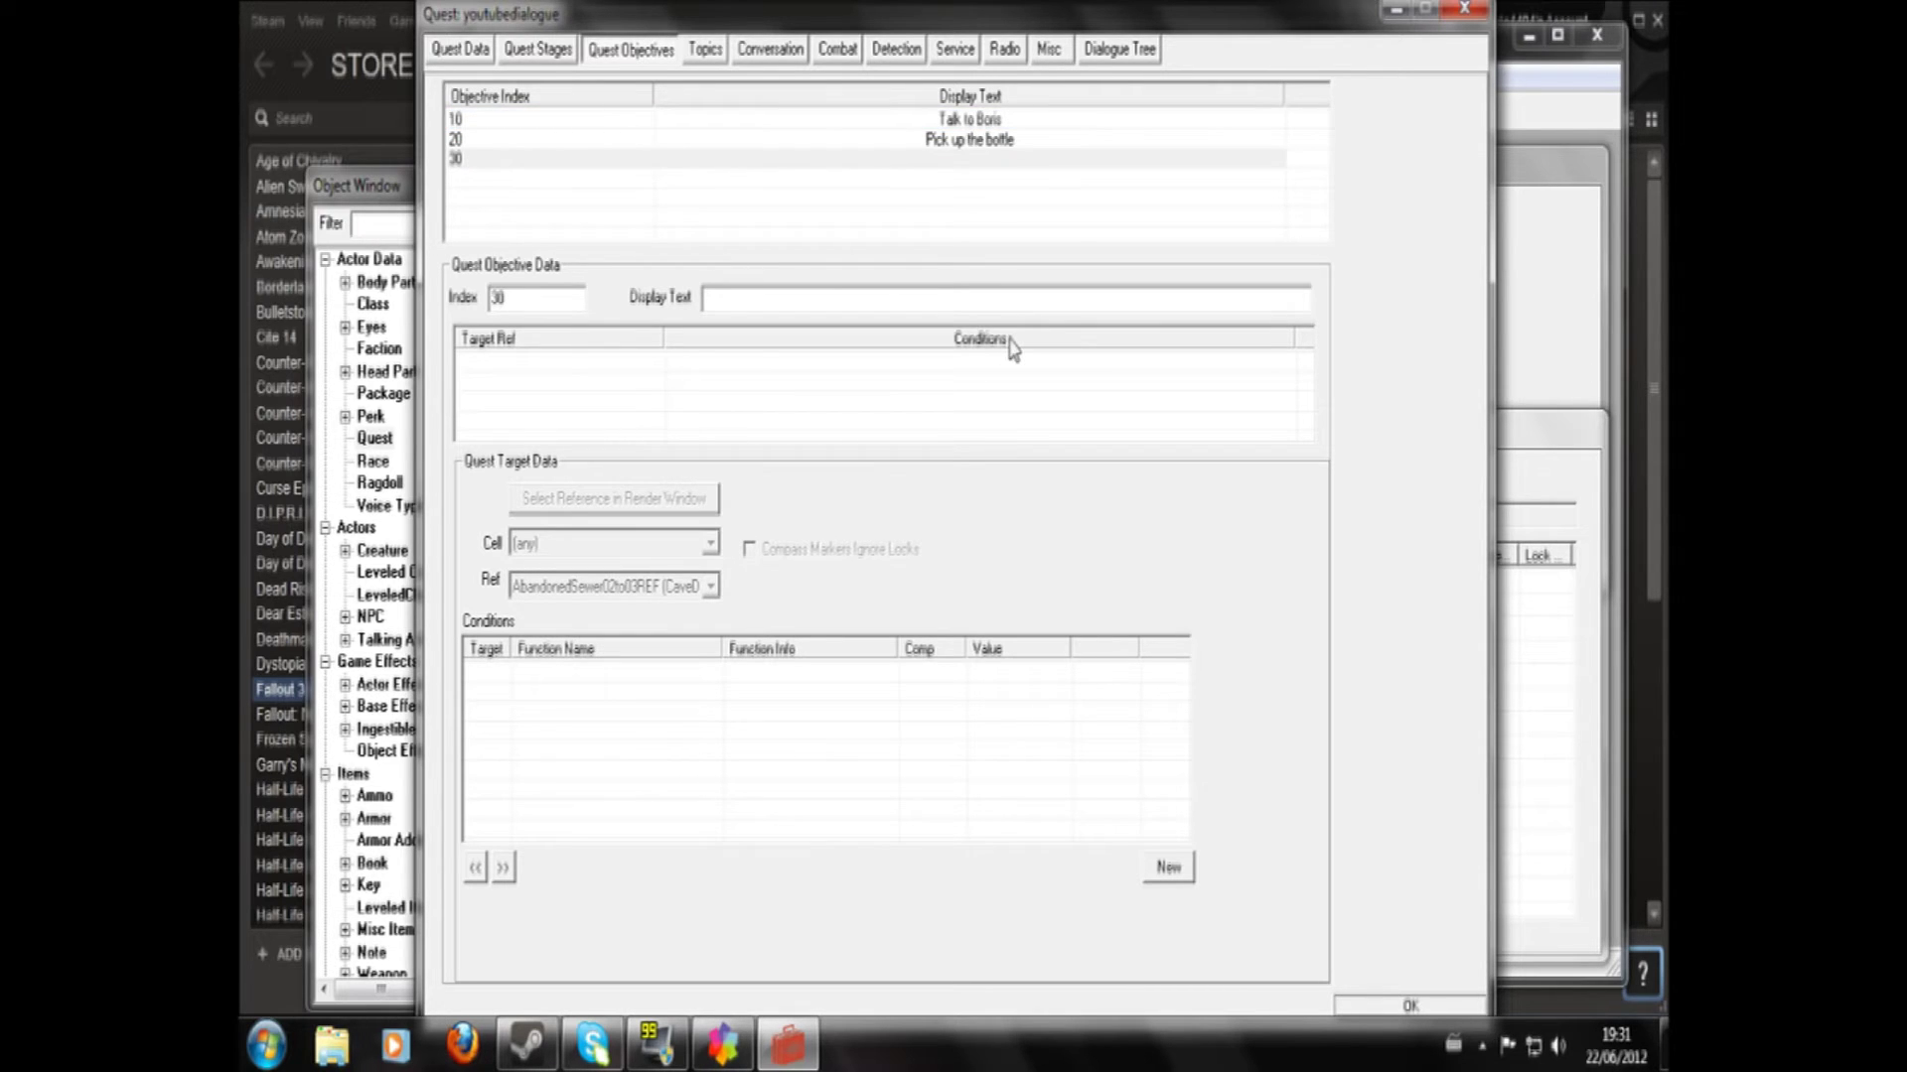
text(Return to bo)
key(BackSpace)
key(BackSpace)
text(B)
click(960, 227)
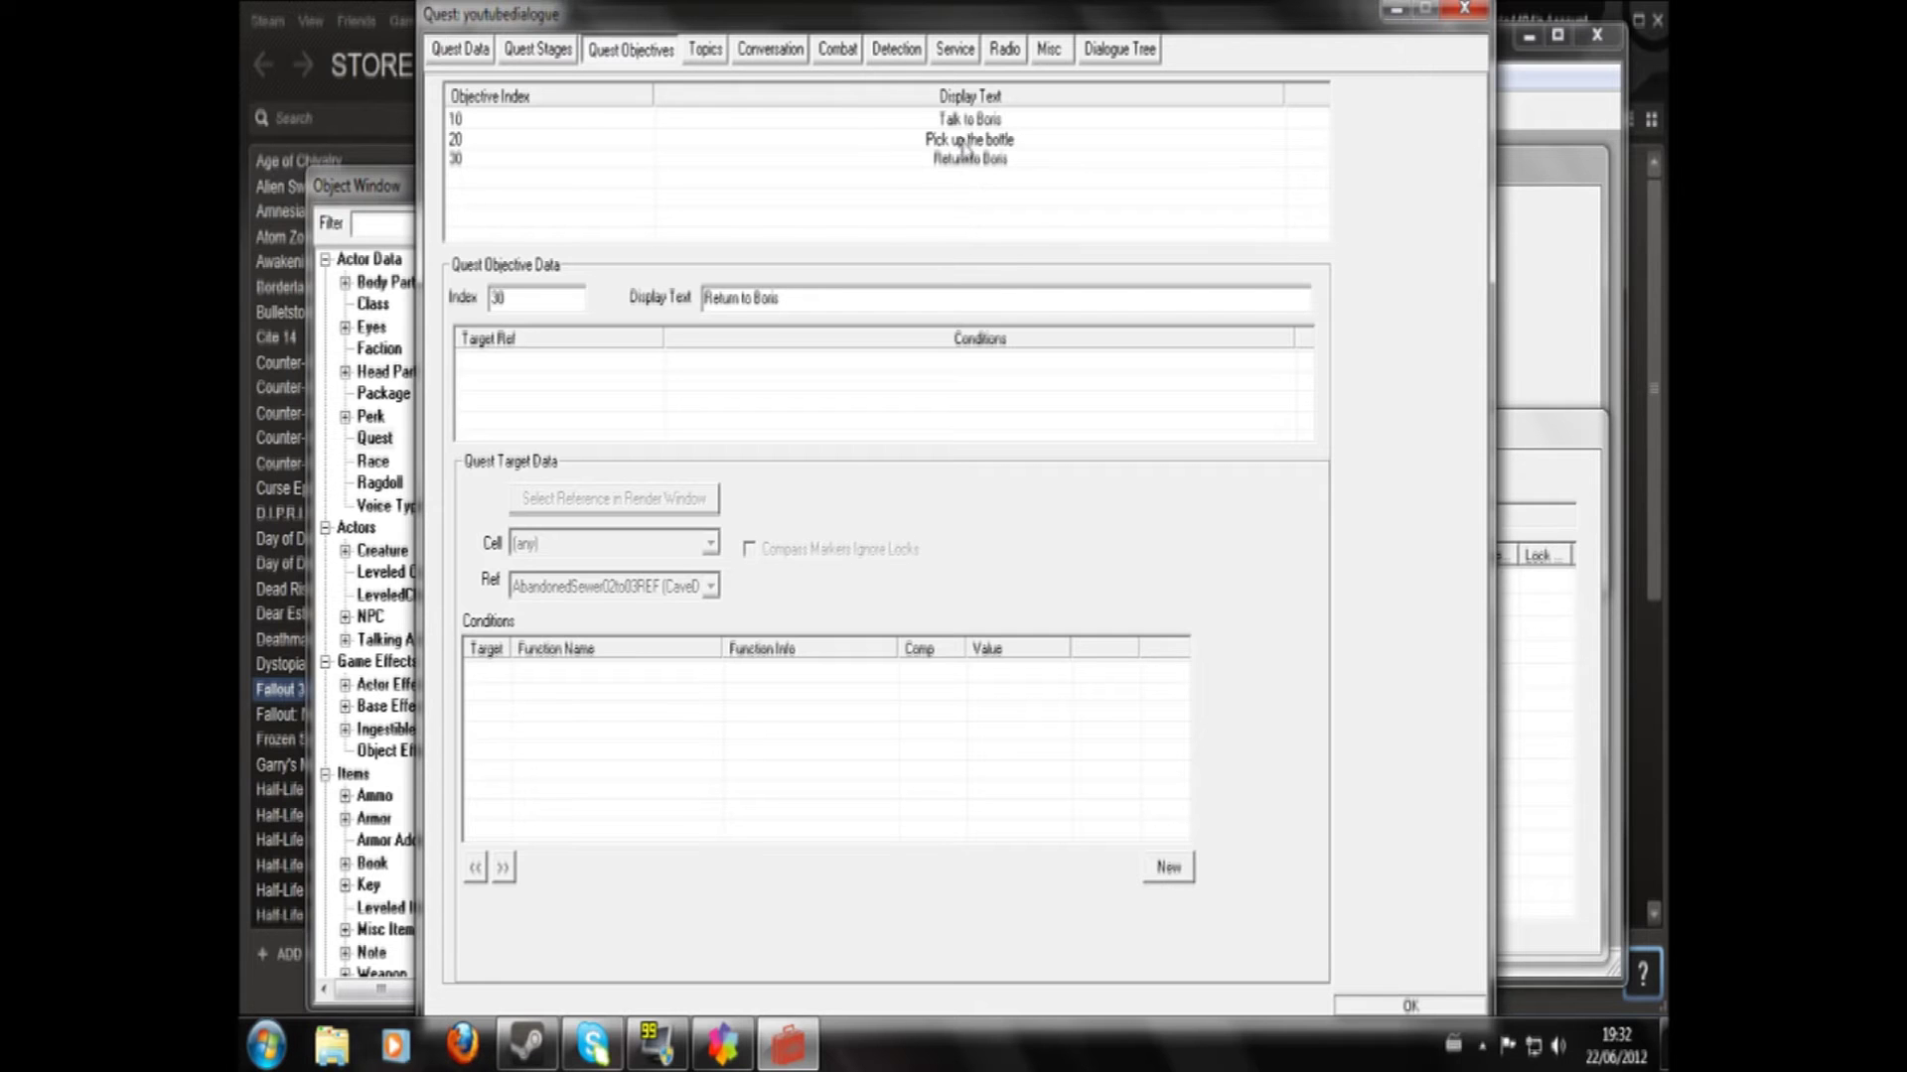
click(1410, 1006)
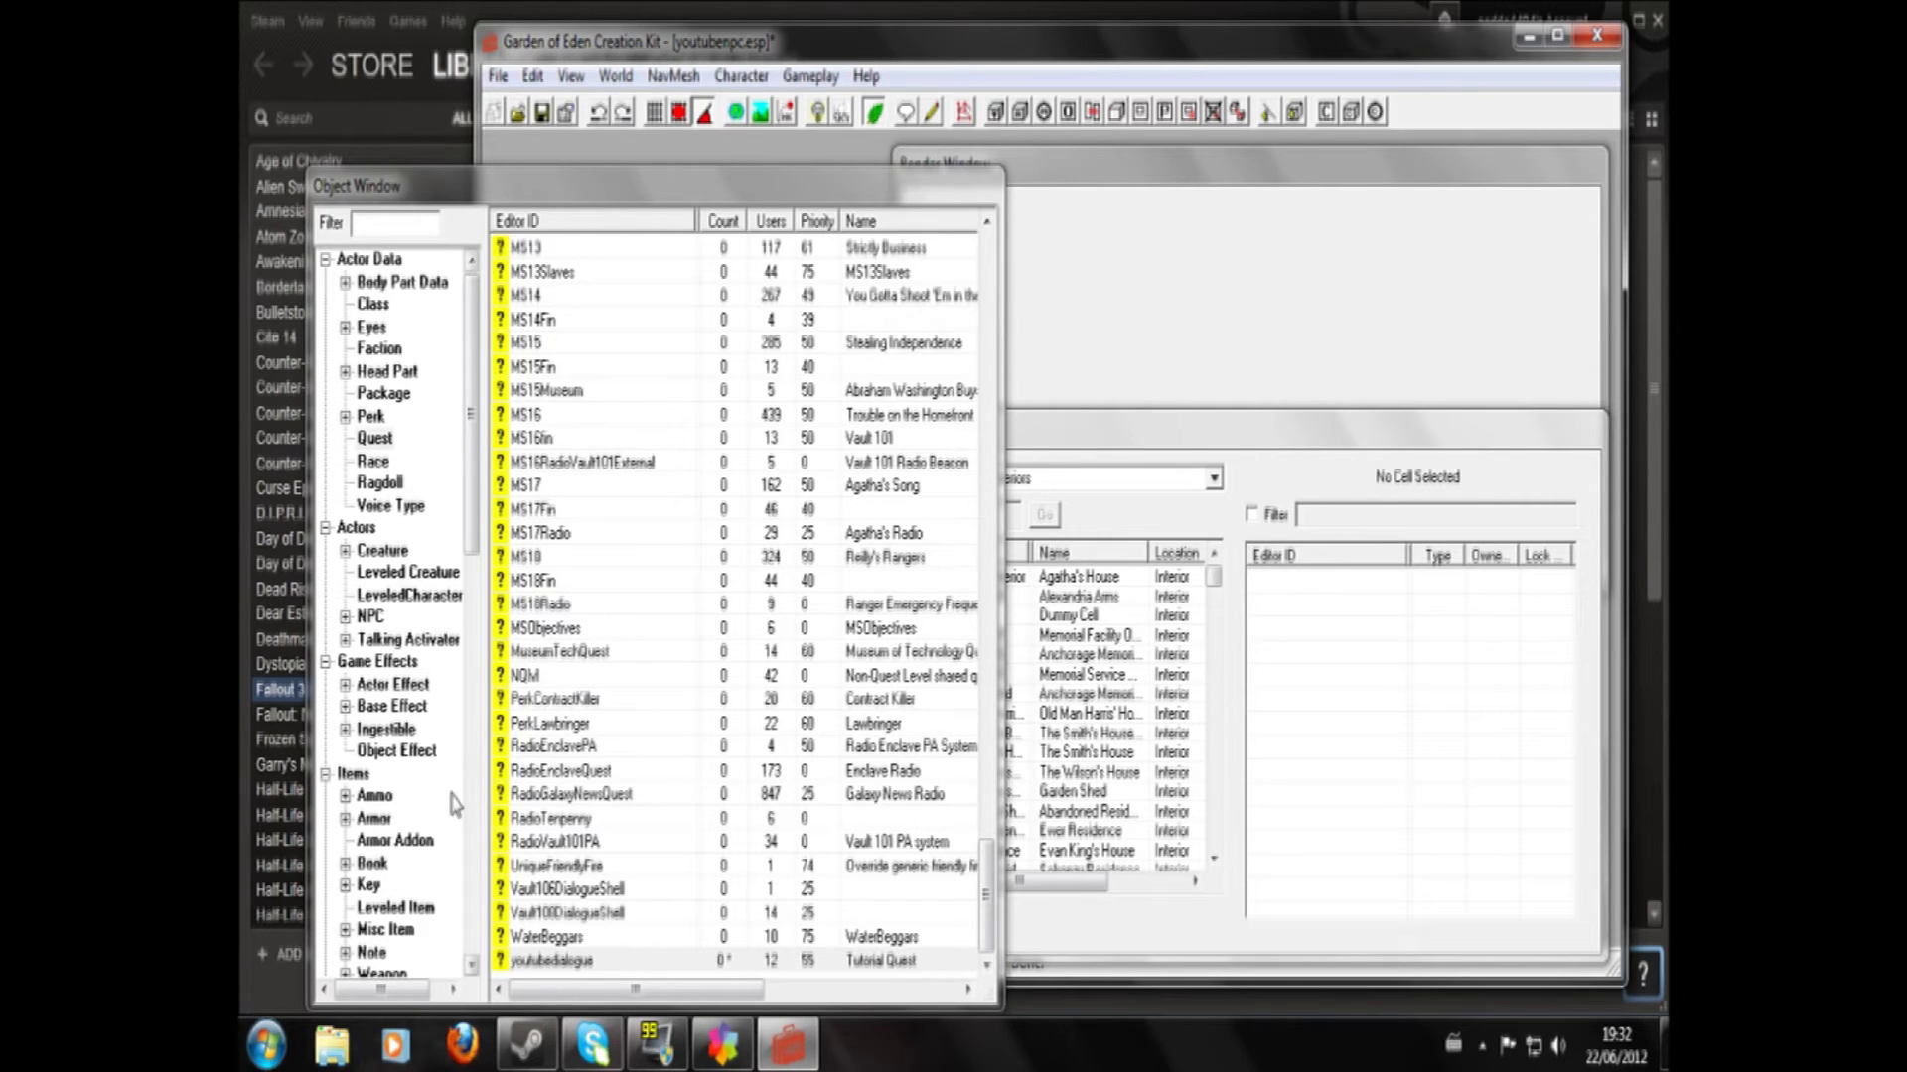
- Show the Misc Item category and filter the object list by "bott"
click(395, 840)
scroll(395, 844, down, 3)
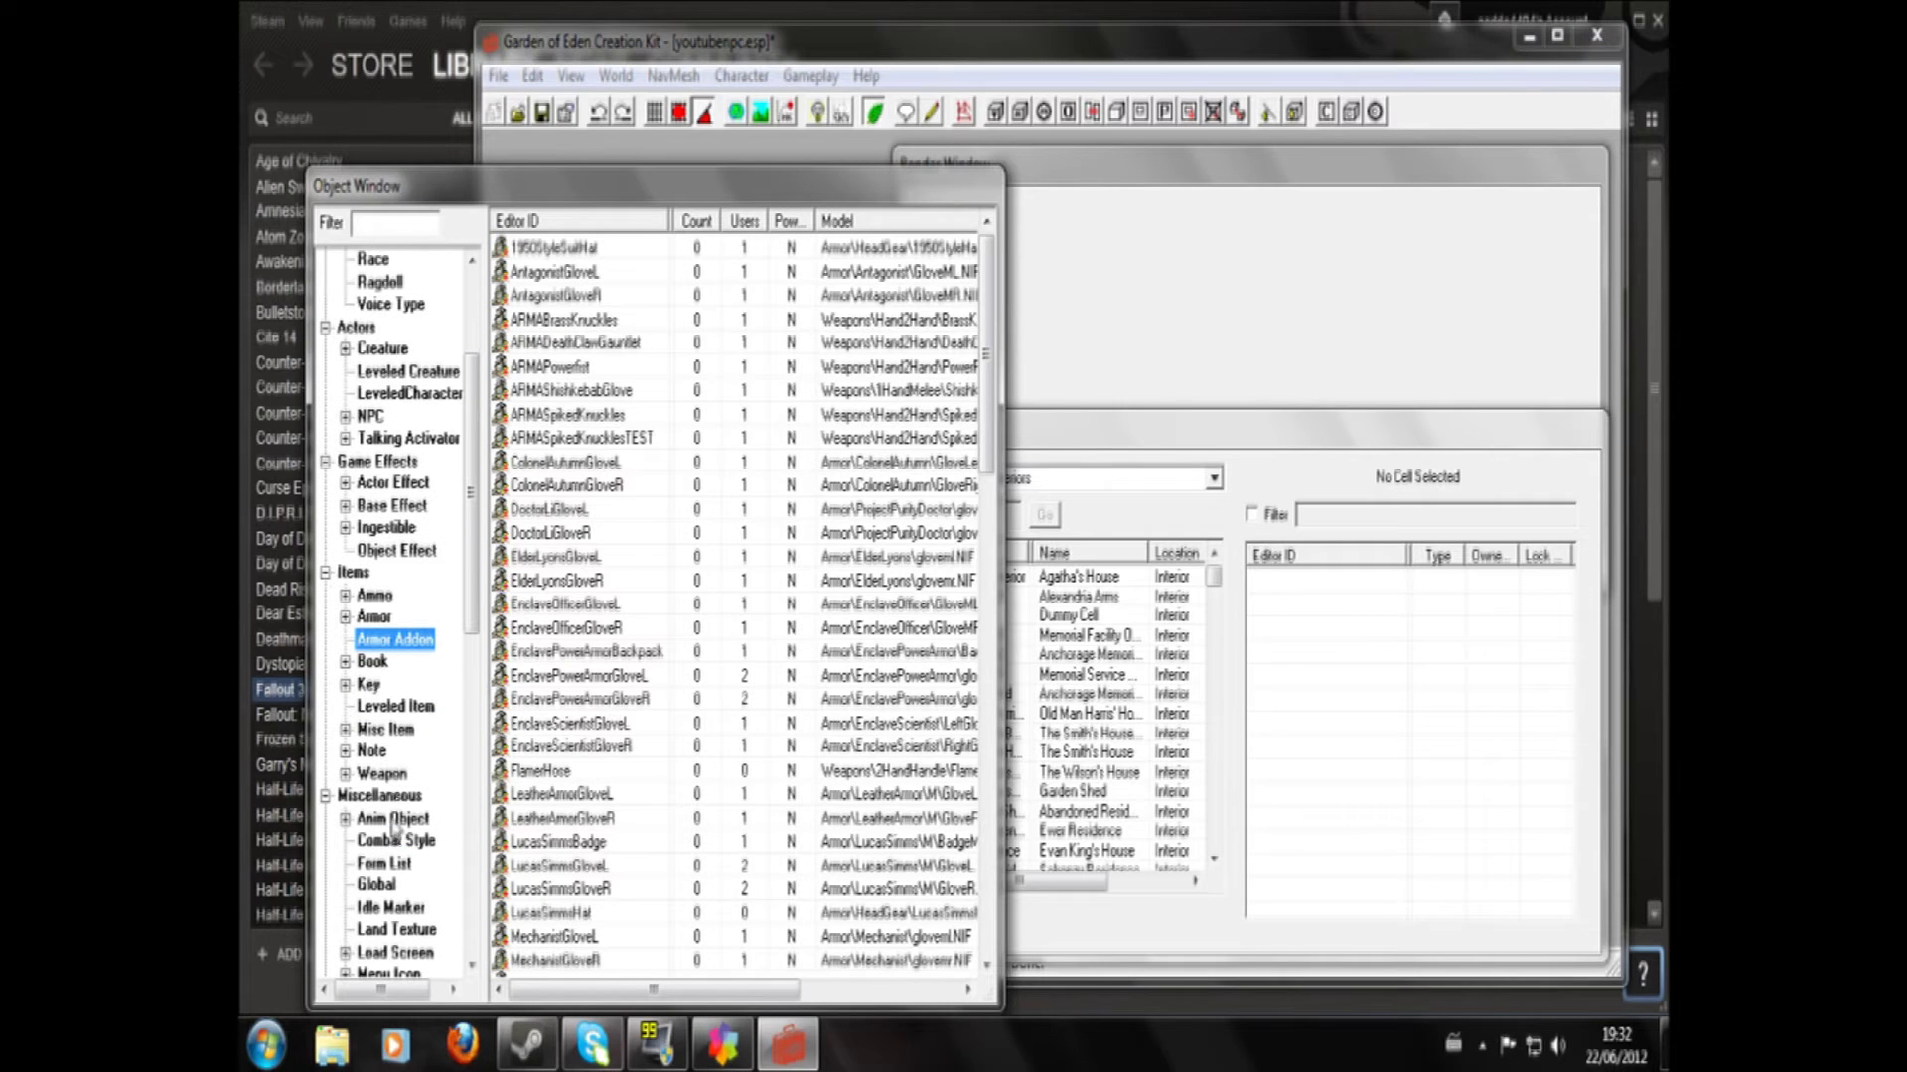
click(387, 732)
click(599, 582)
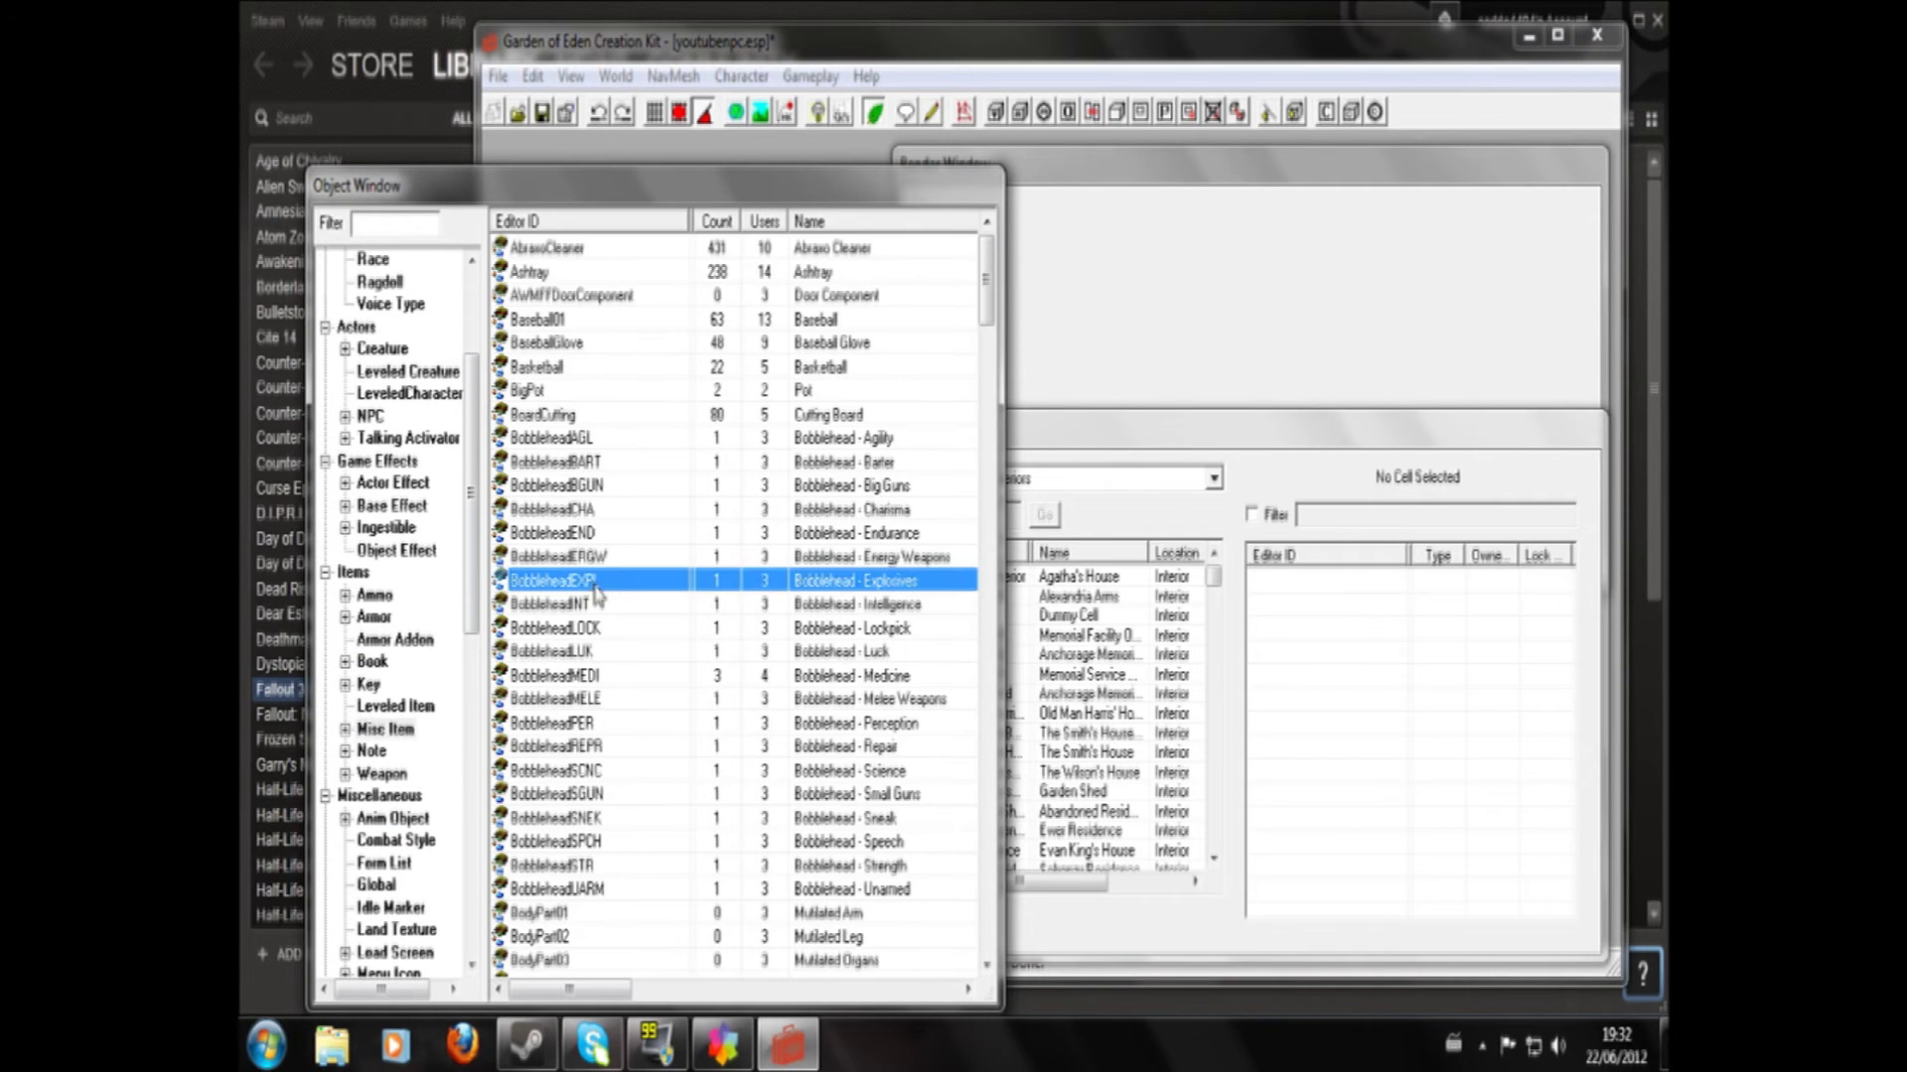
click(393, 225)
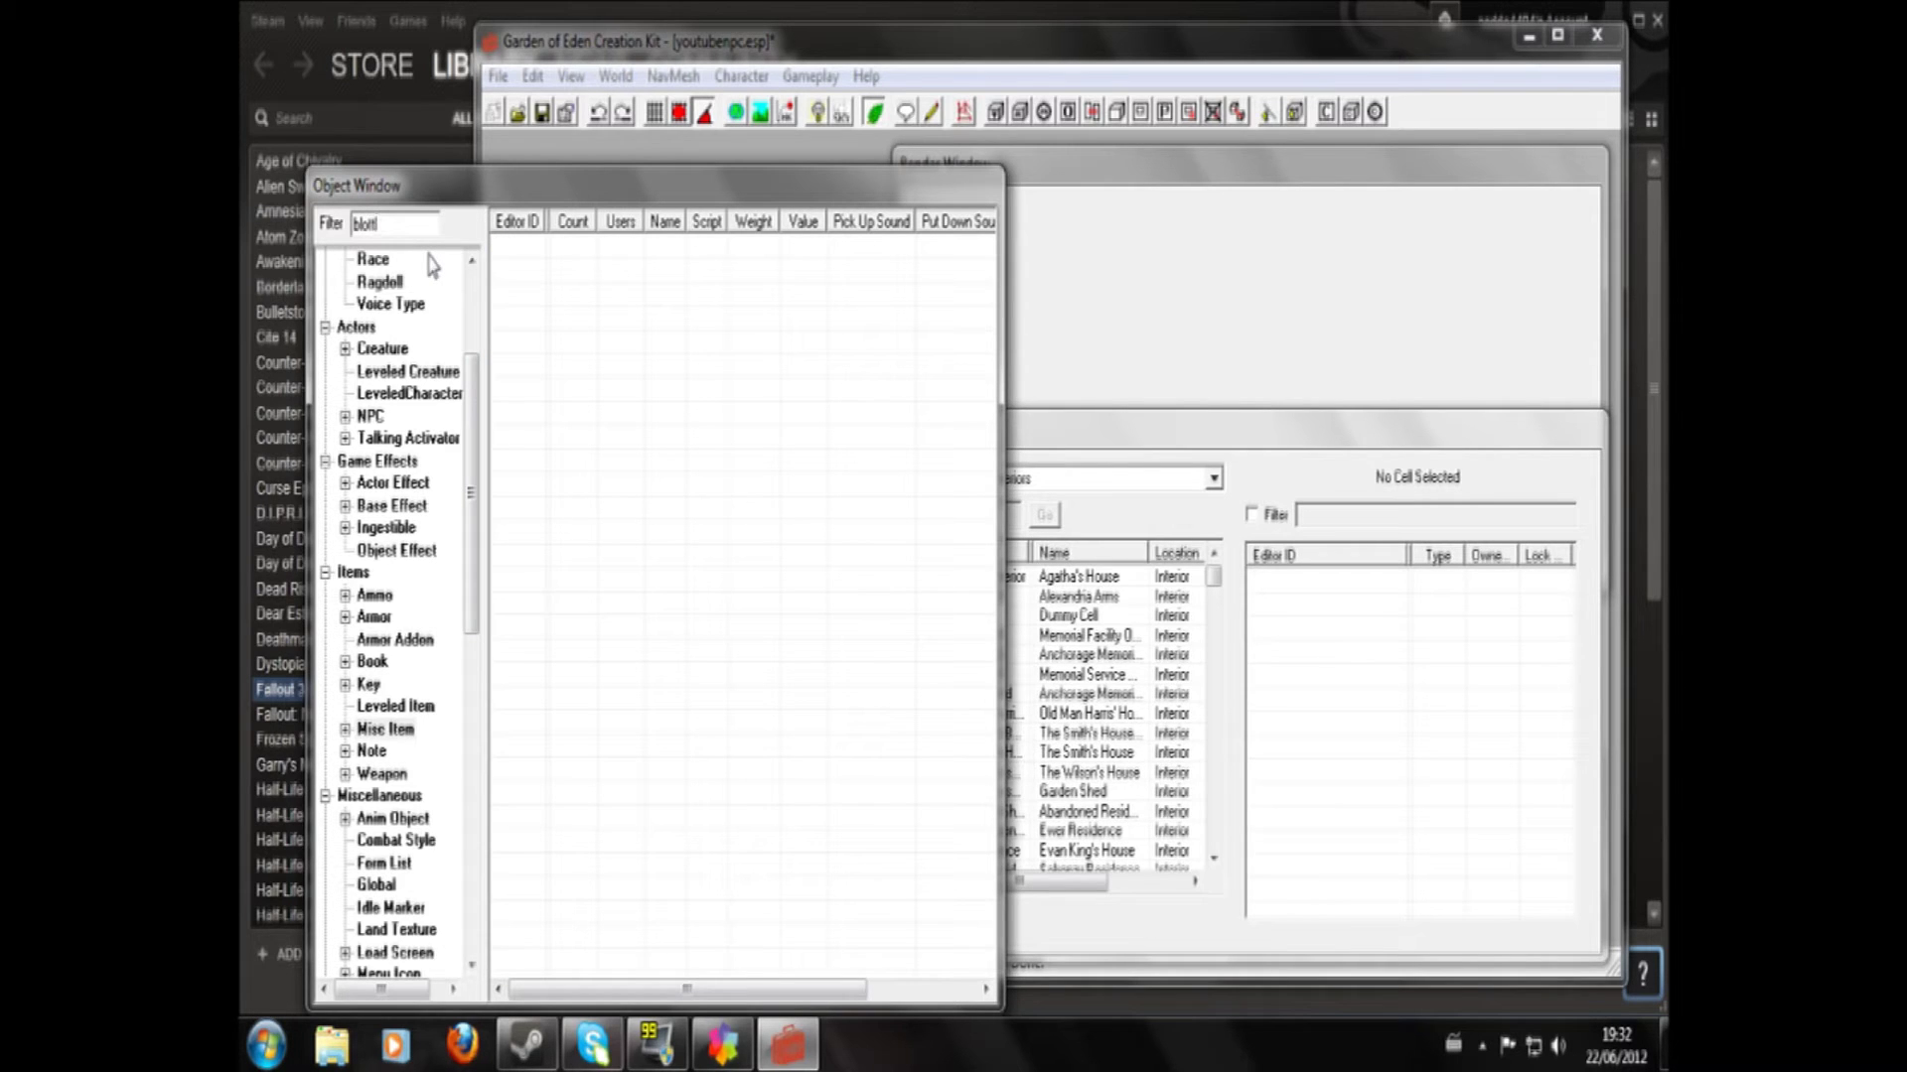
text(ott)
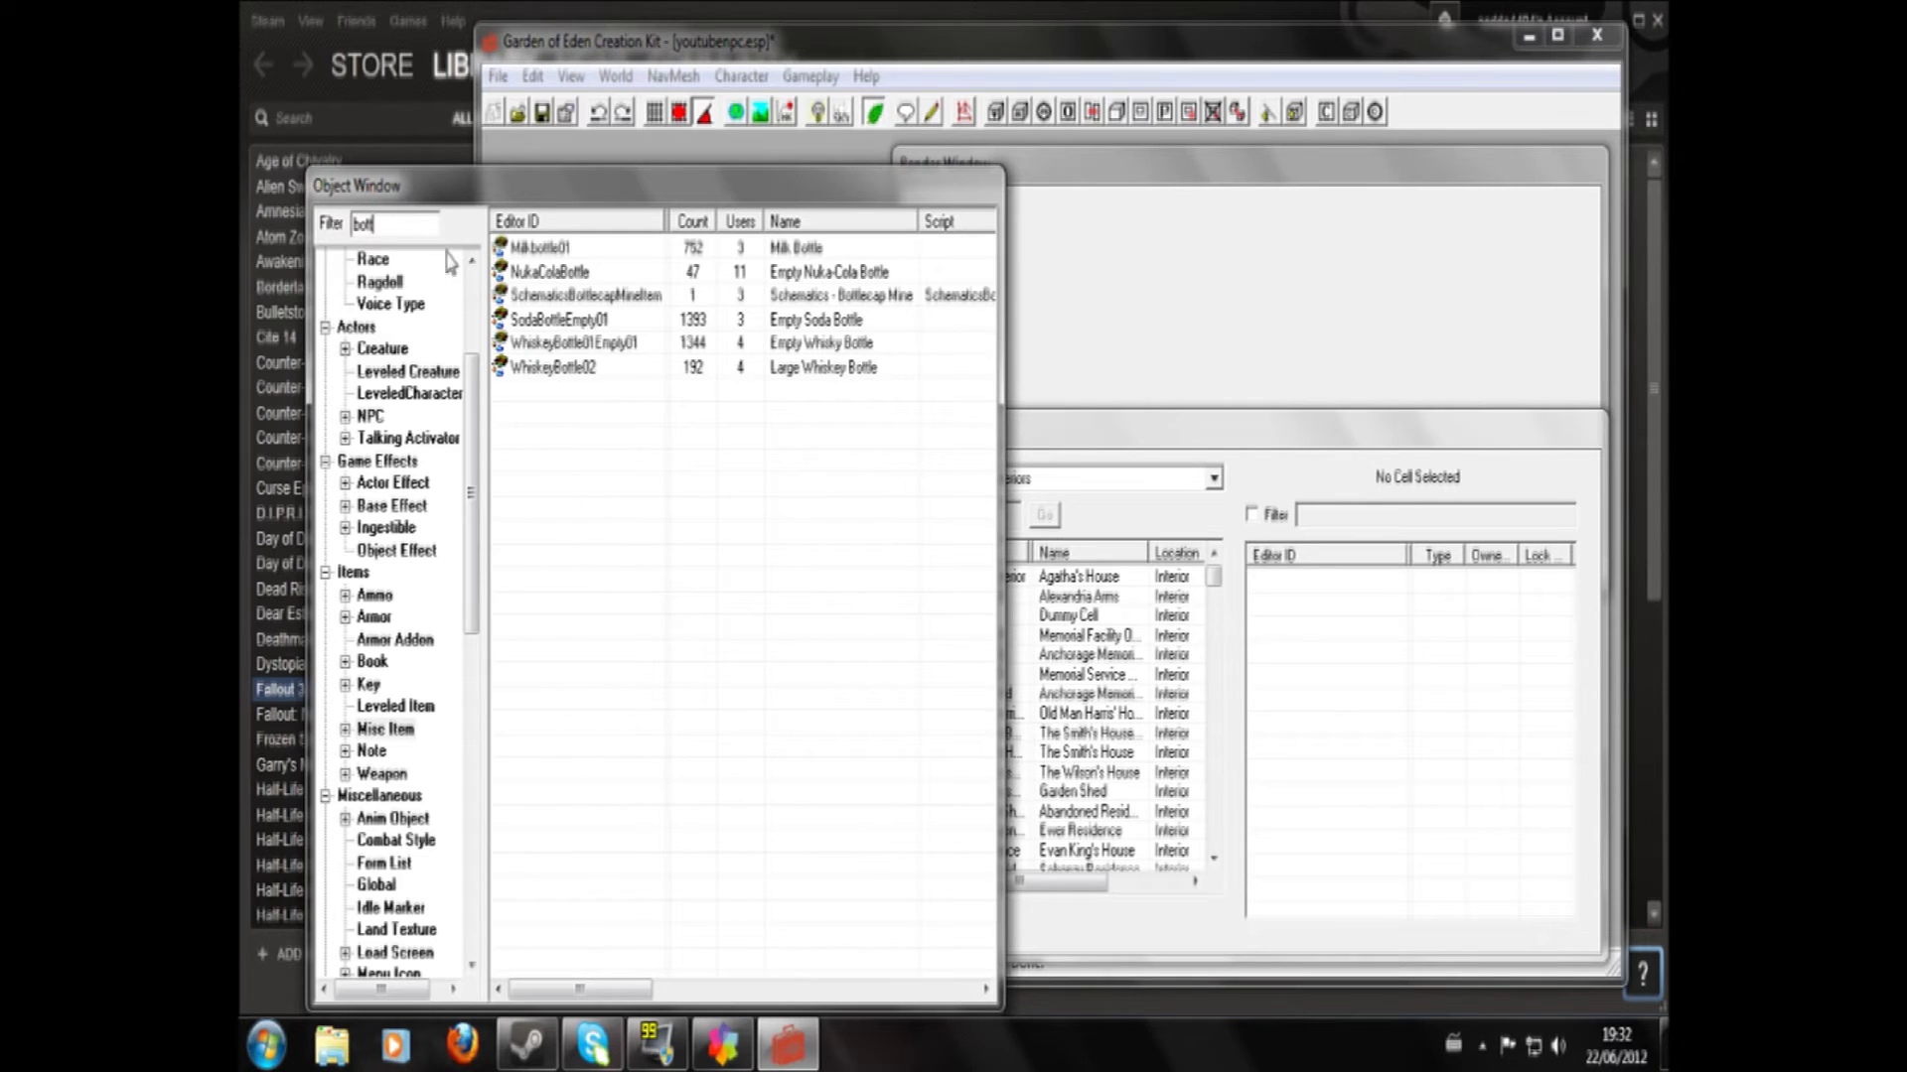
click(552, 272)
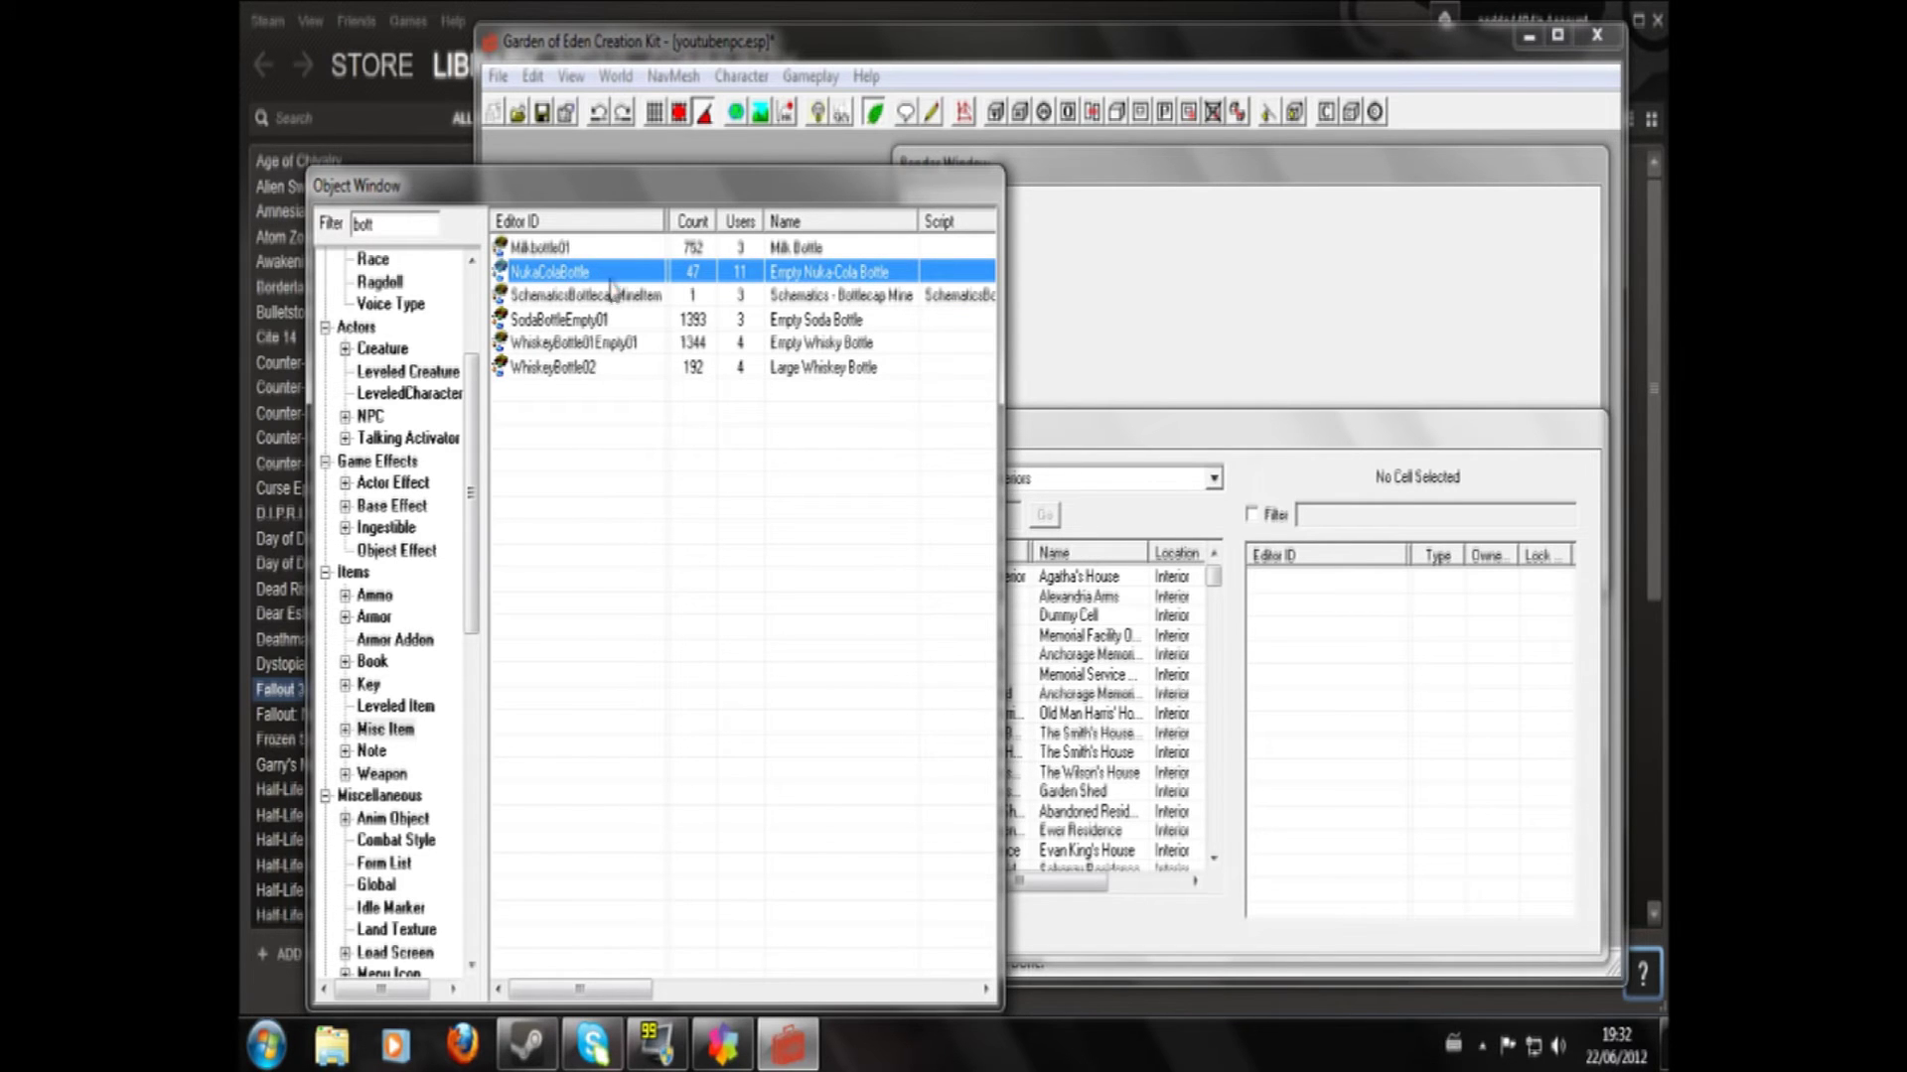
right_click(603, 276)
click(657, 287)
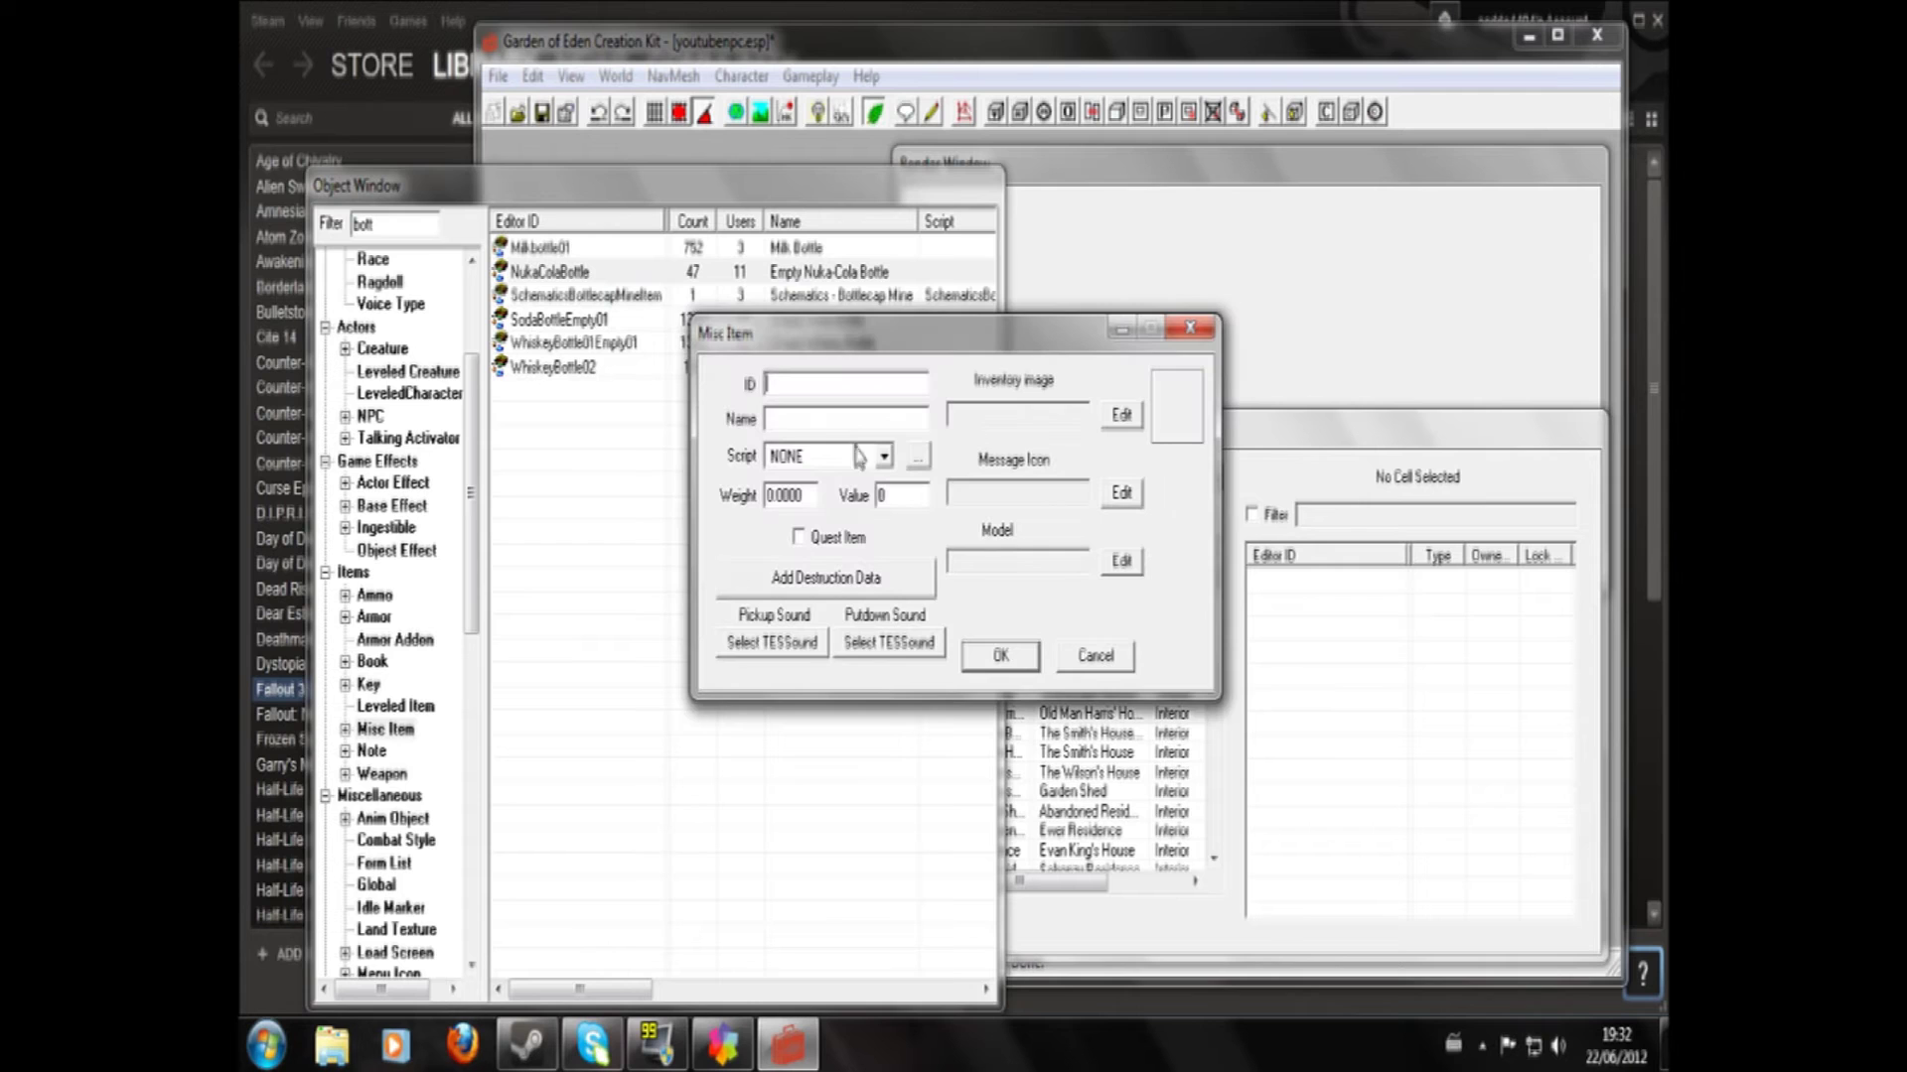
click(1095, 655)
- Open NukaColaBottle for editing and set its ID to "yutubebottle" and its name to "Boris' Bottle"
right_click(570, 278)
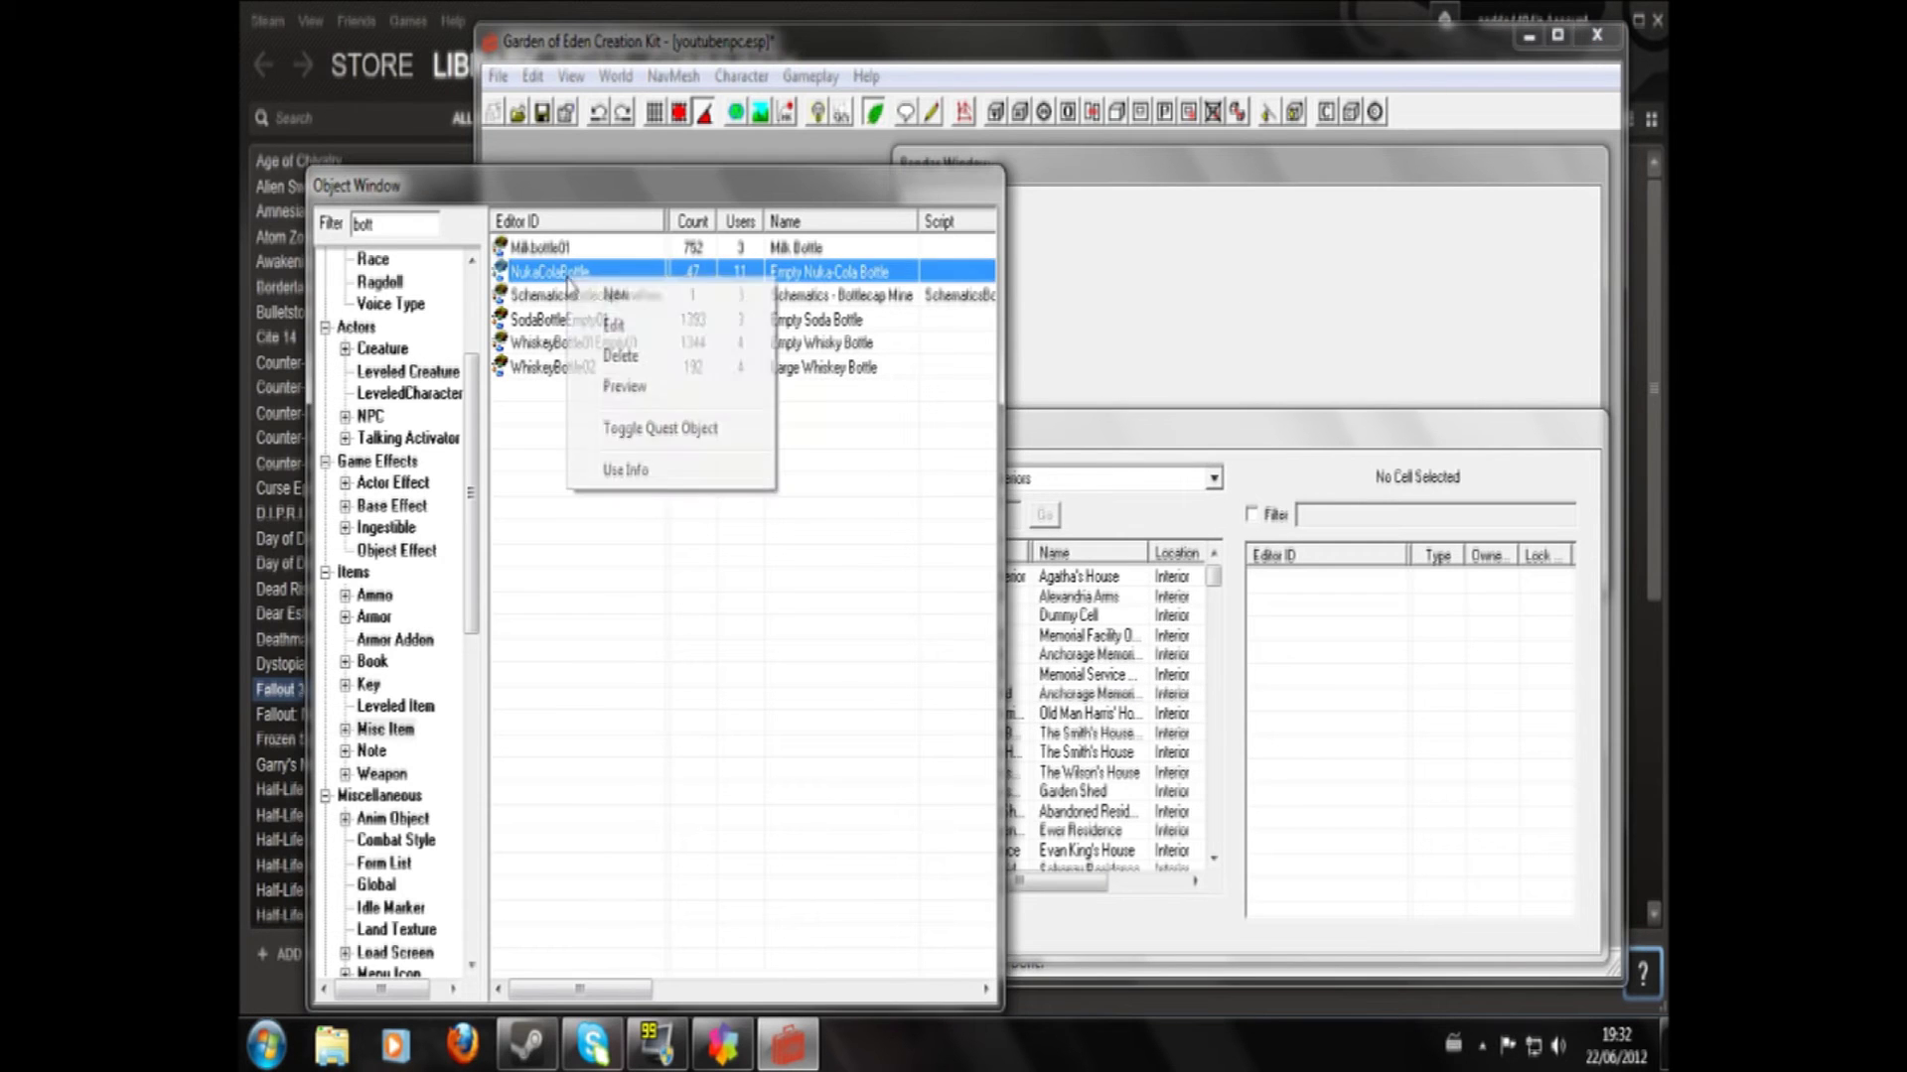
click(618, 328)
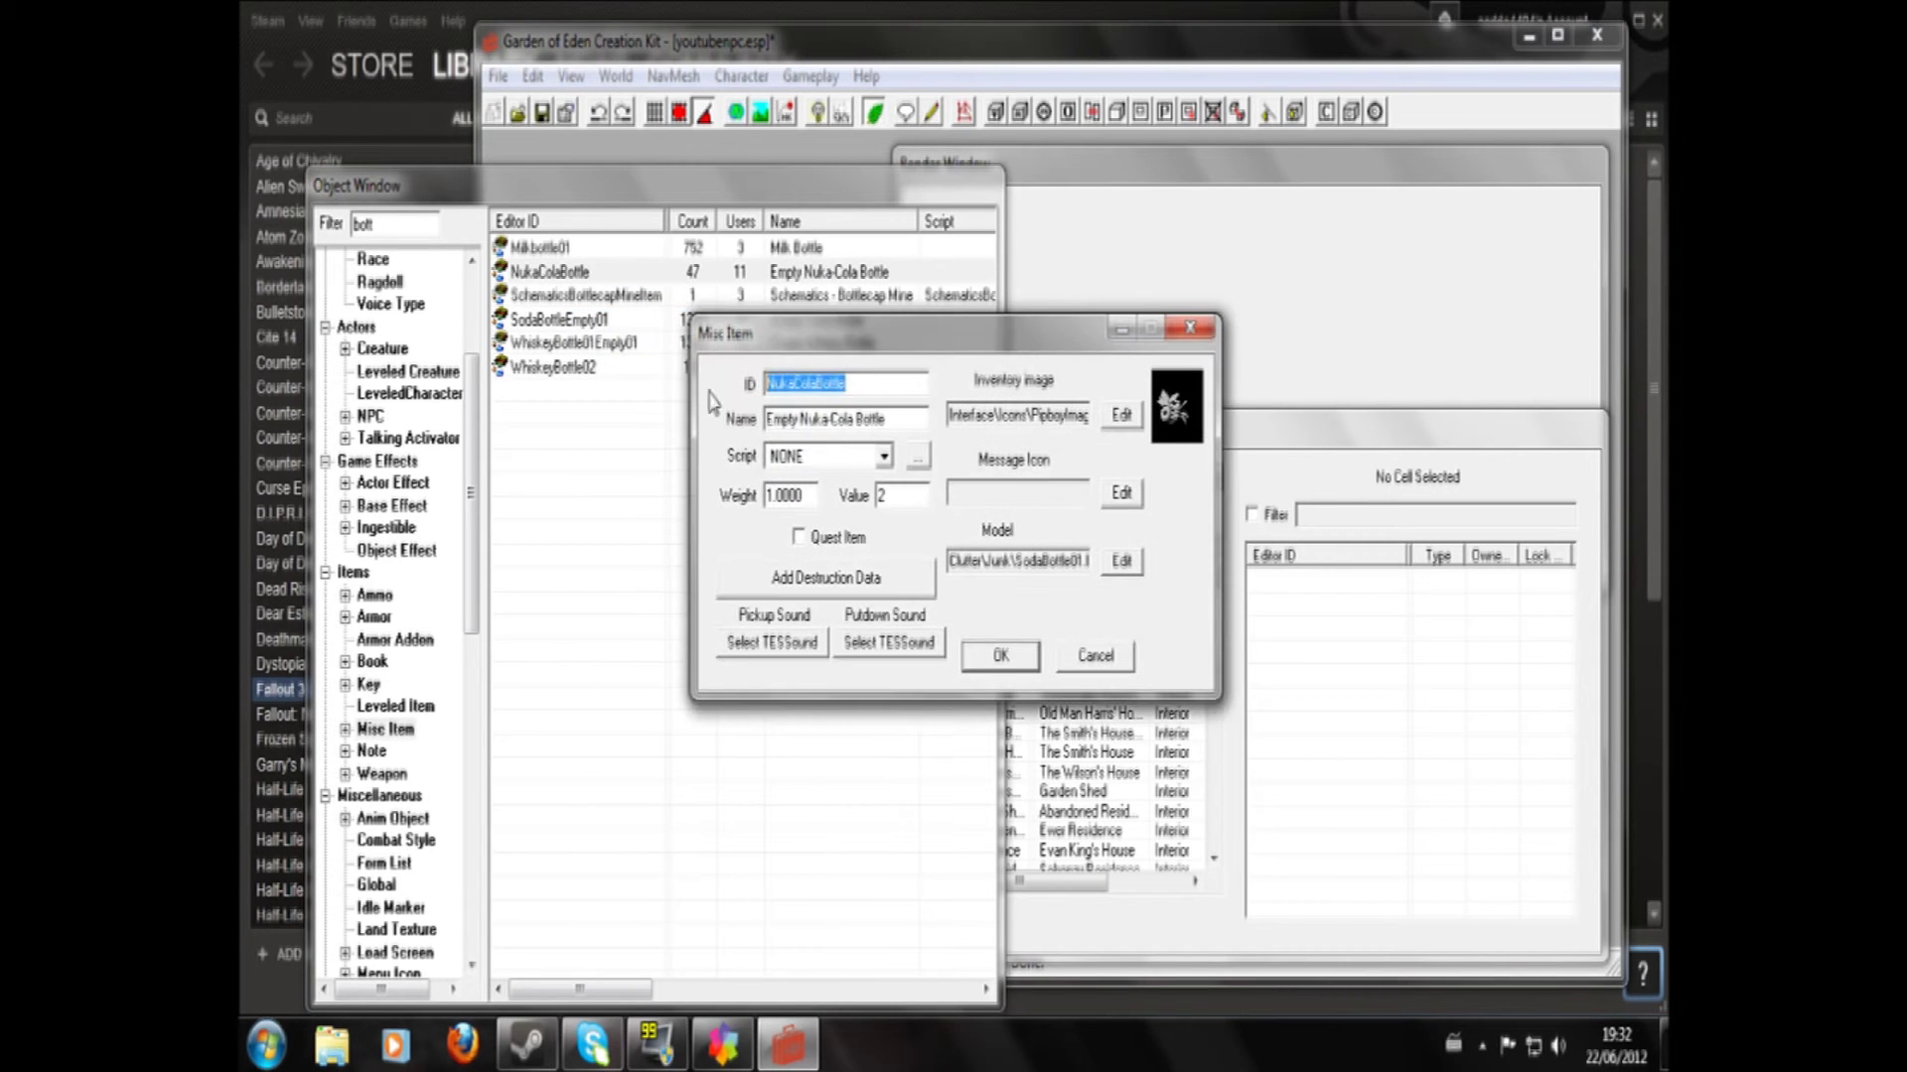
text(yout)
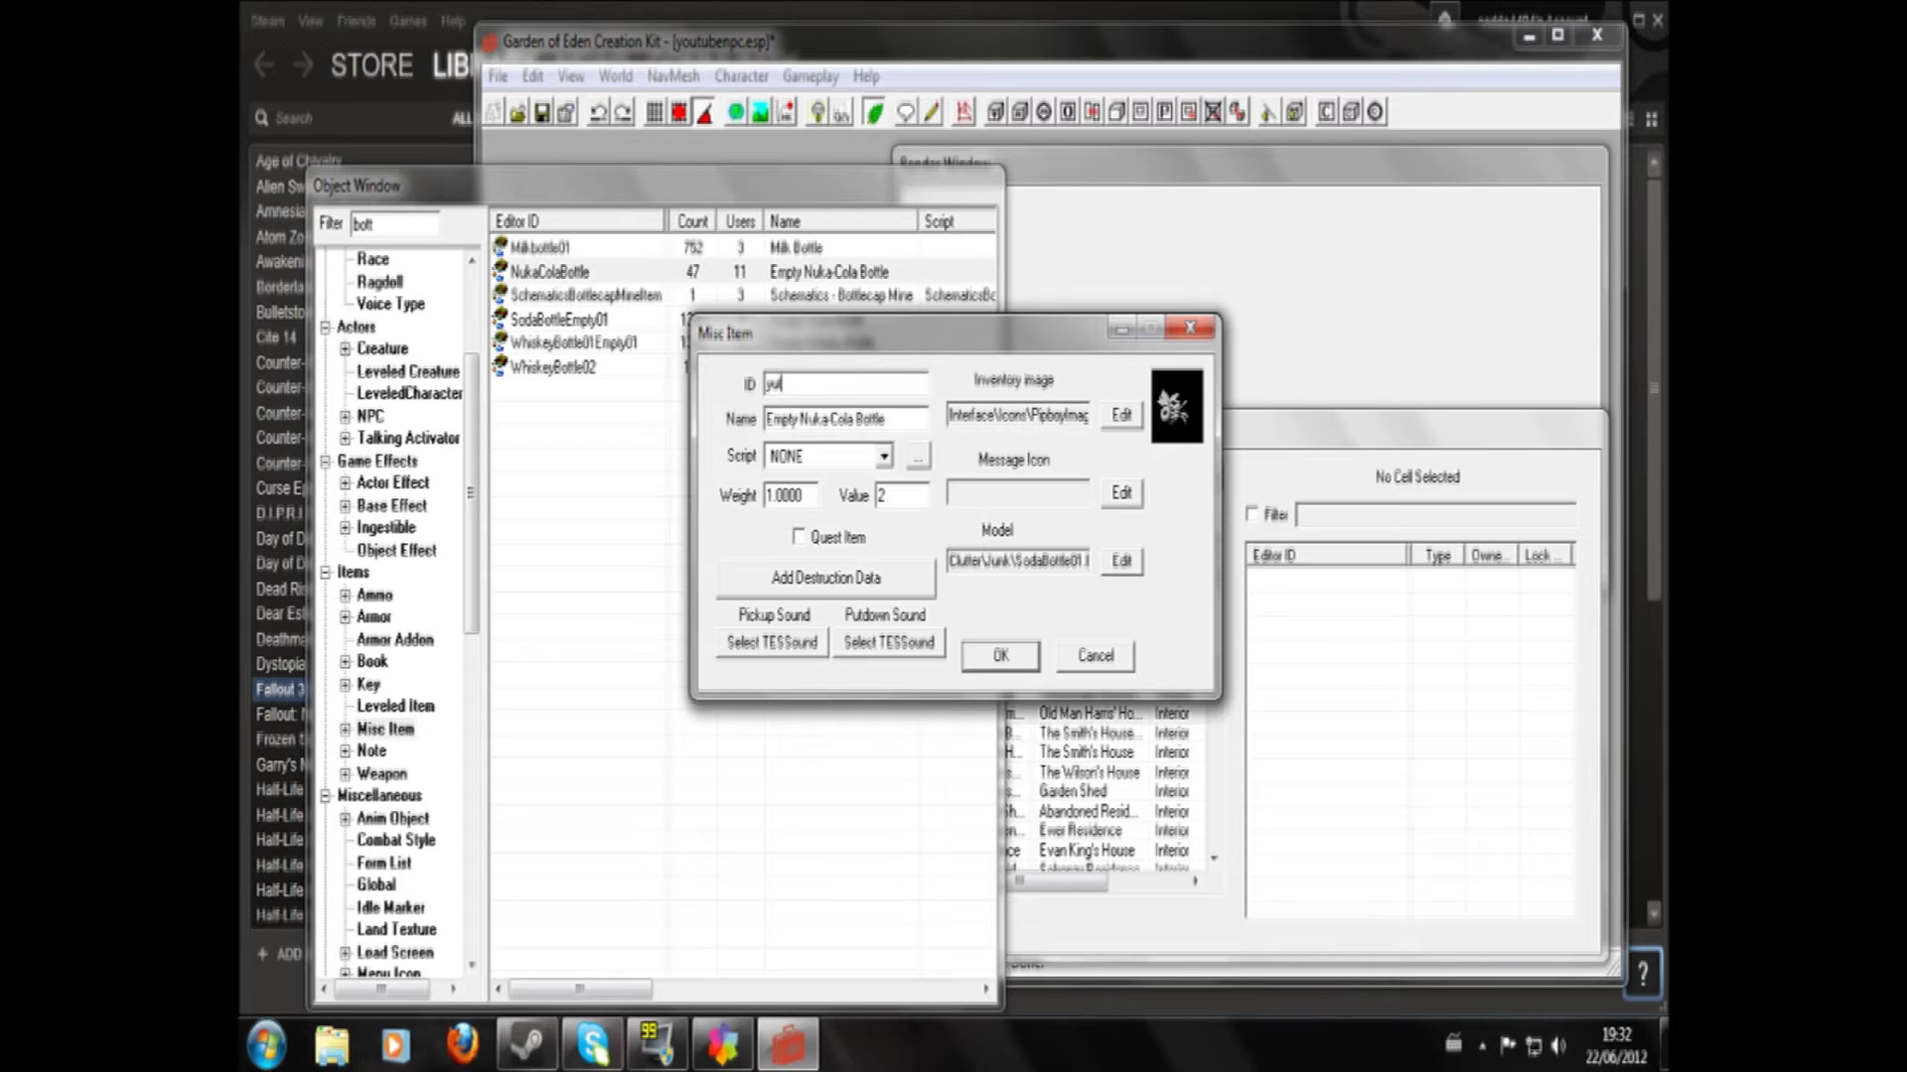
text(ubebottle)
drag(849, 418, 667, 483)
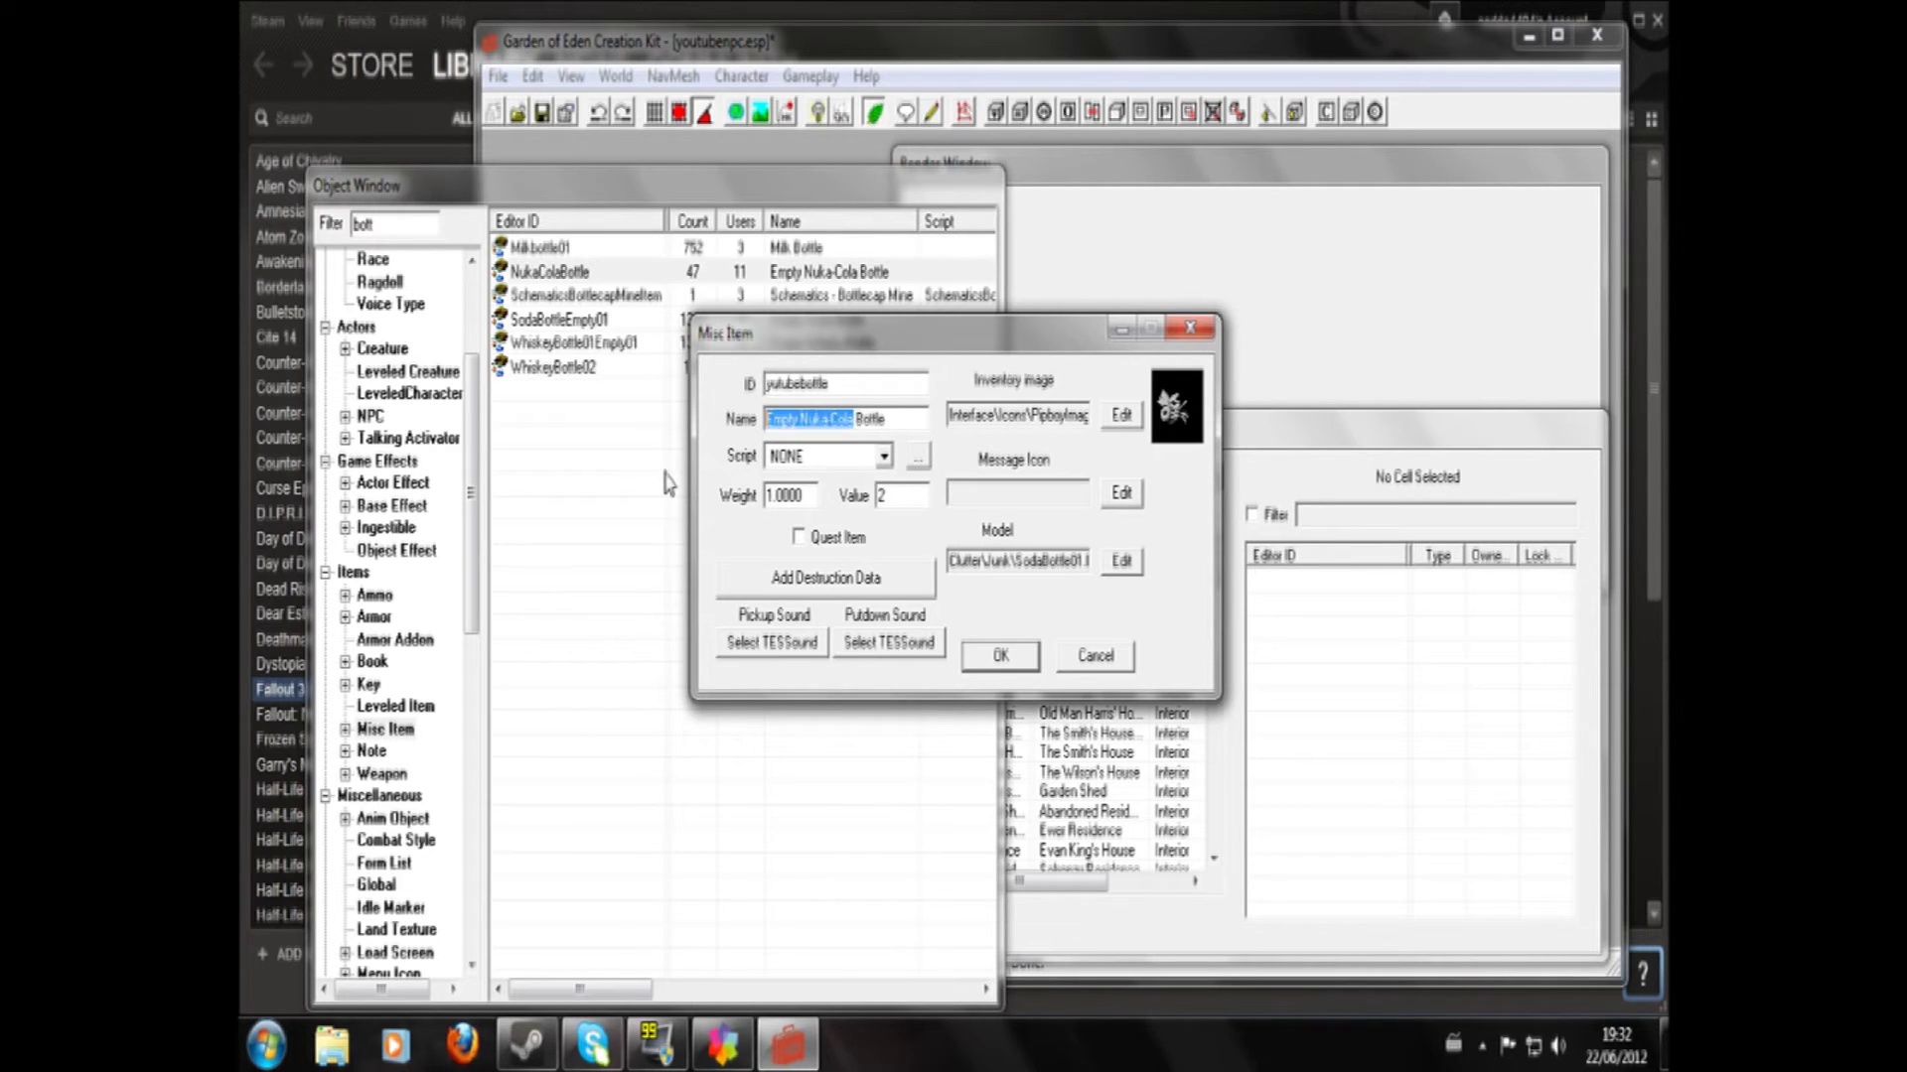
text(Boris)
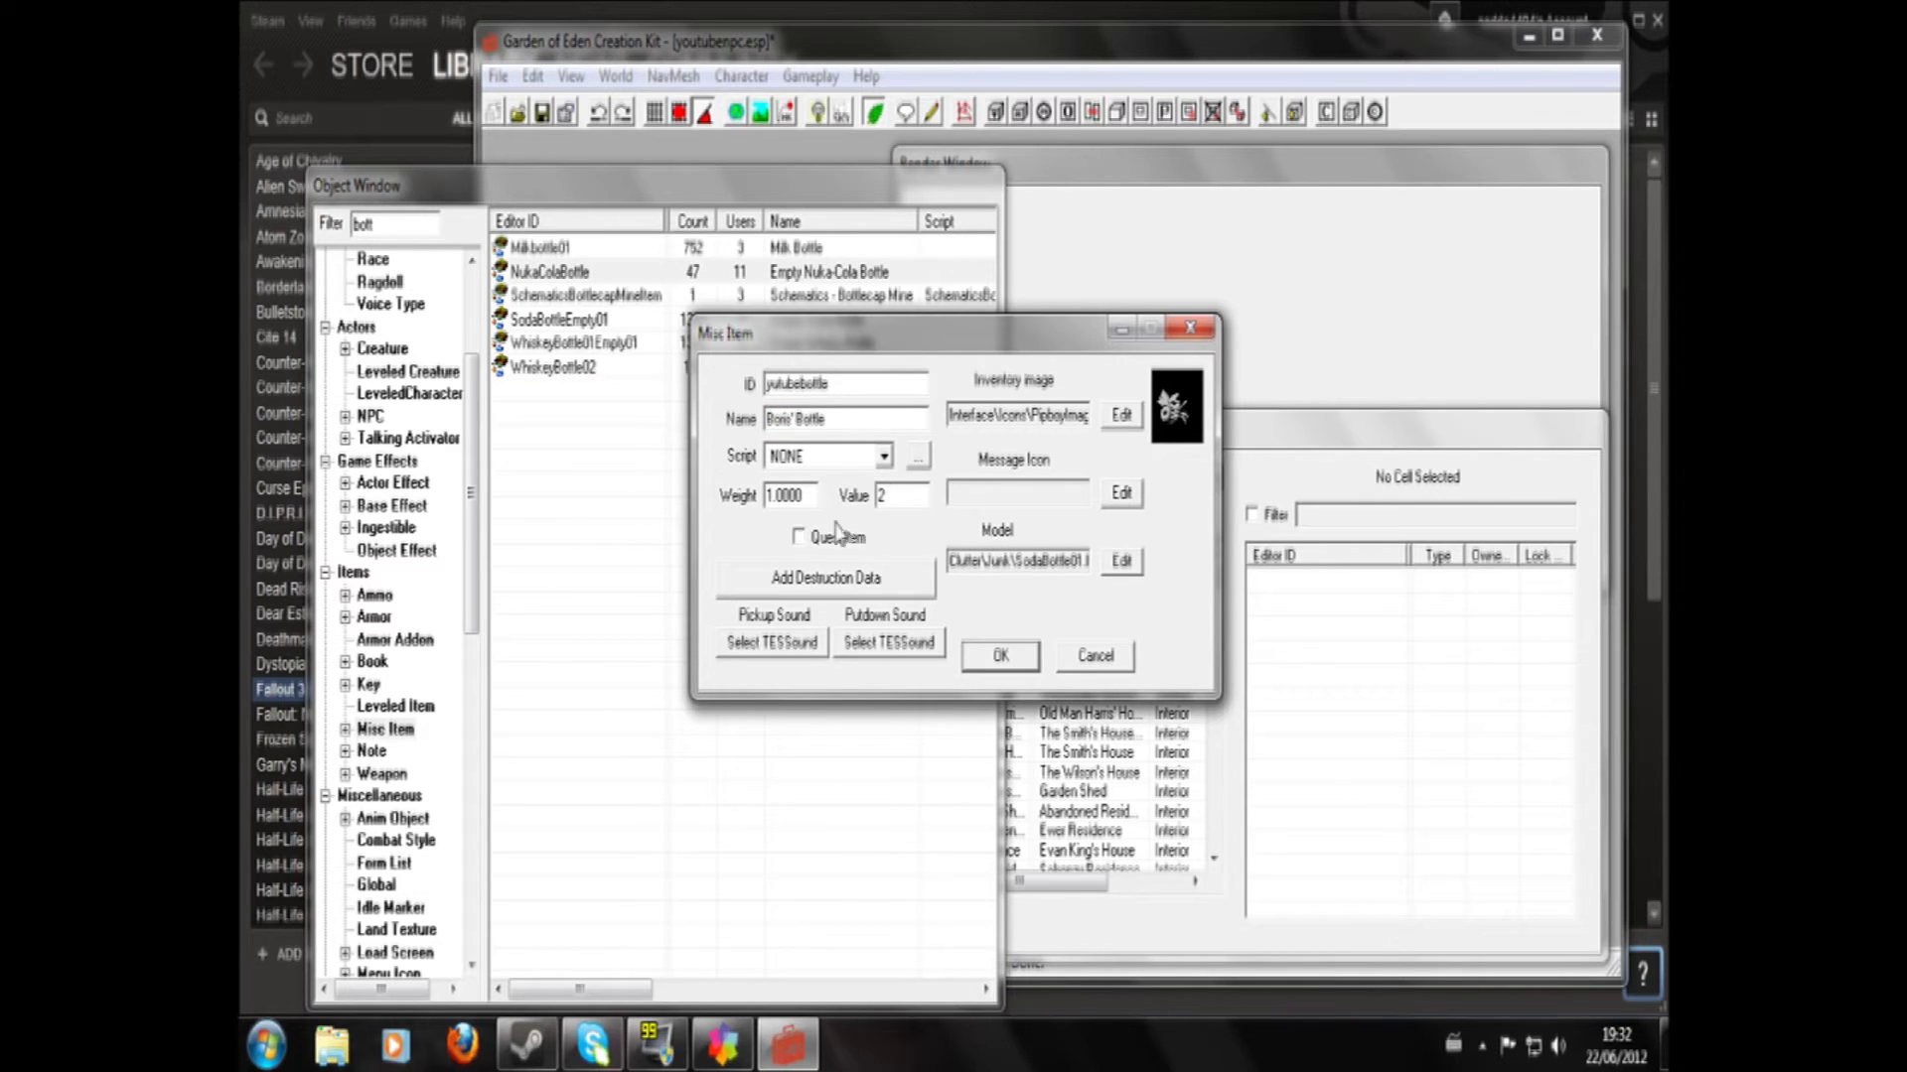
- Set the bottle's weight to 0, mark it as a quest item and accept it as a new form
click(770, 494)
key(BackSpace)
text(0)
click(799, 537)
click(1013, 673)
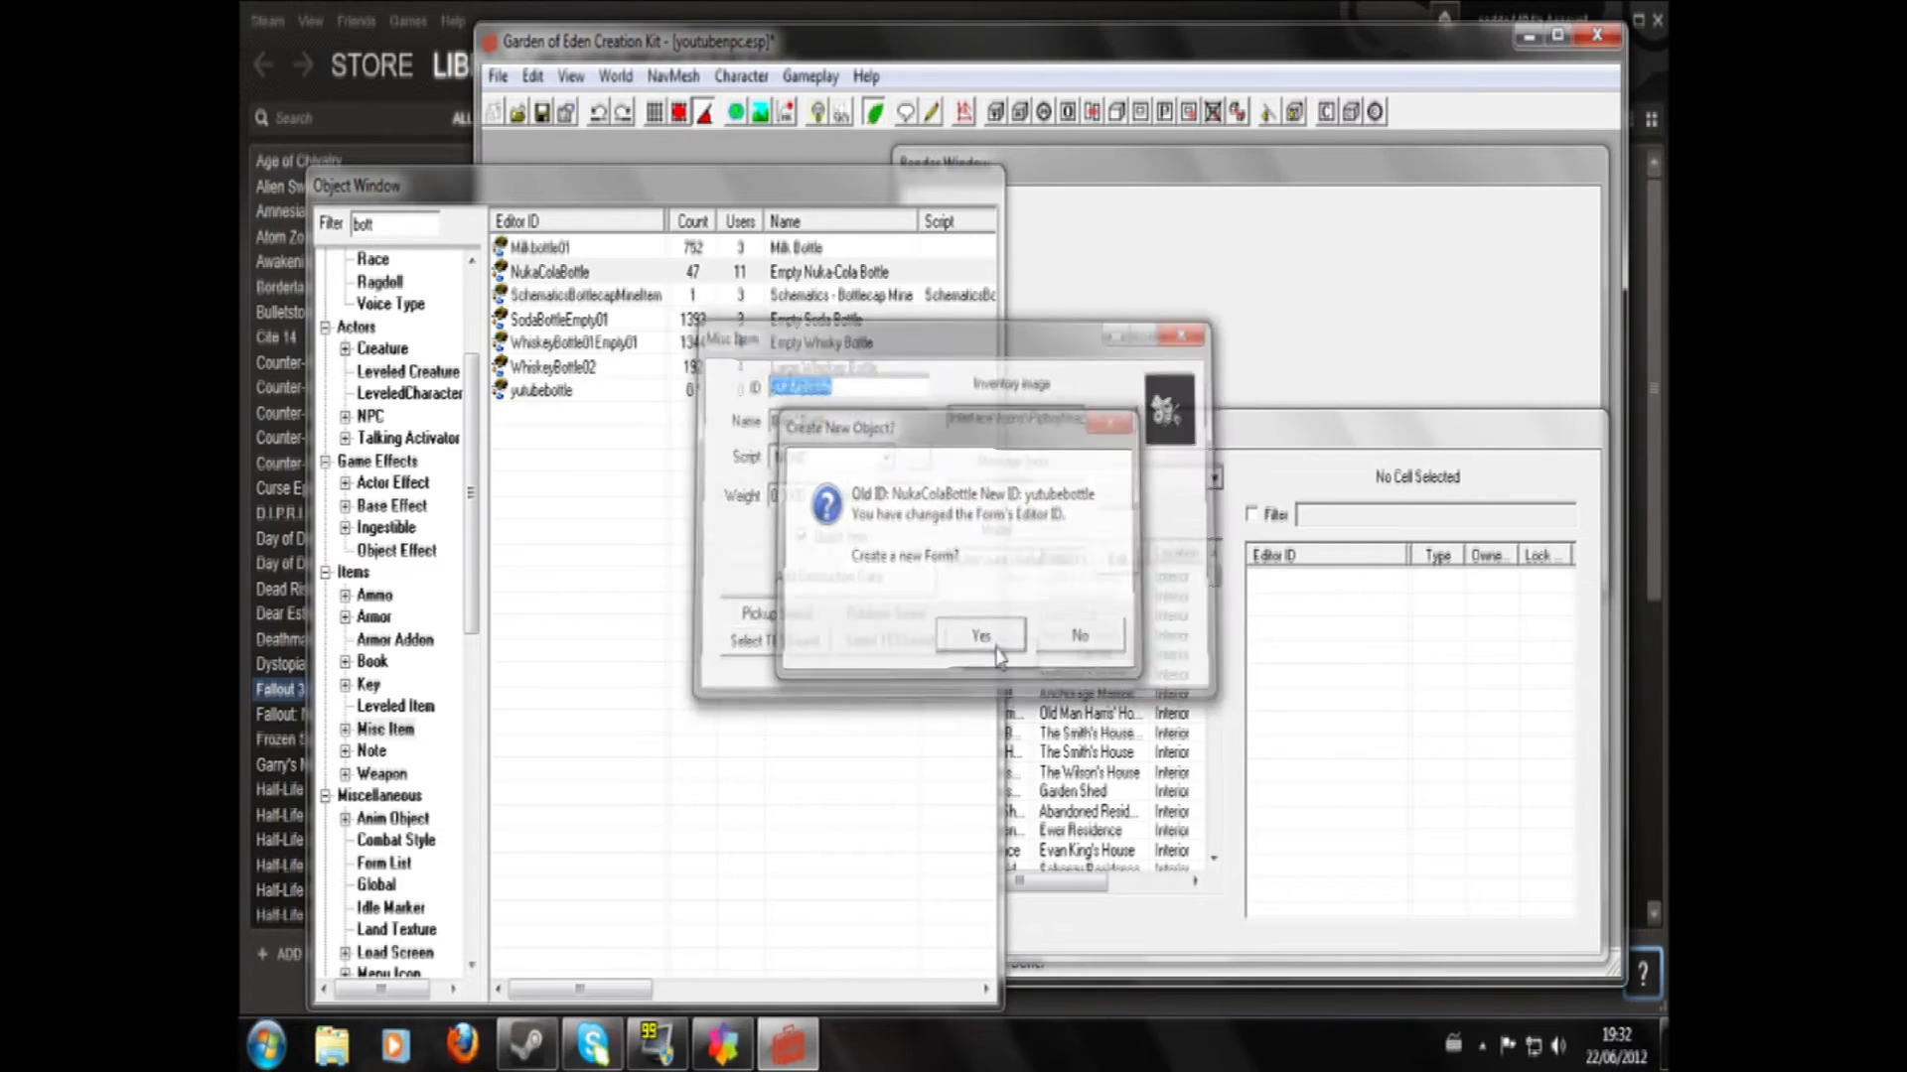
click(968, 640)
- Open the script editor and start a new script of type Object
click(520, 390)
click(541, 452)
click(928, 113)
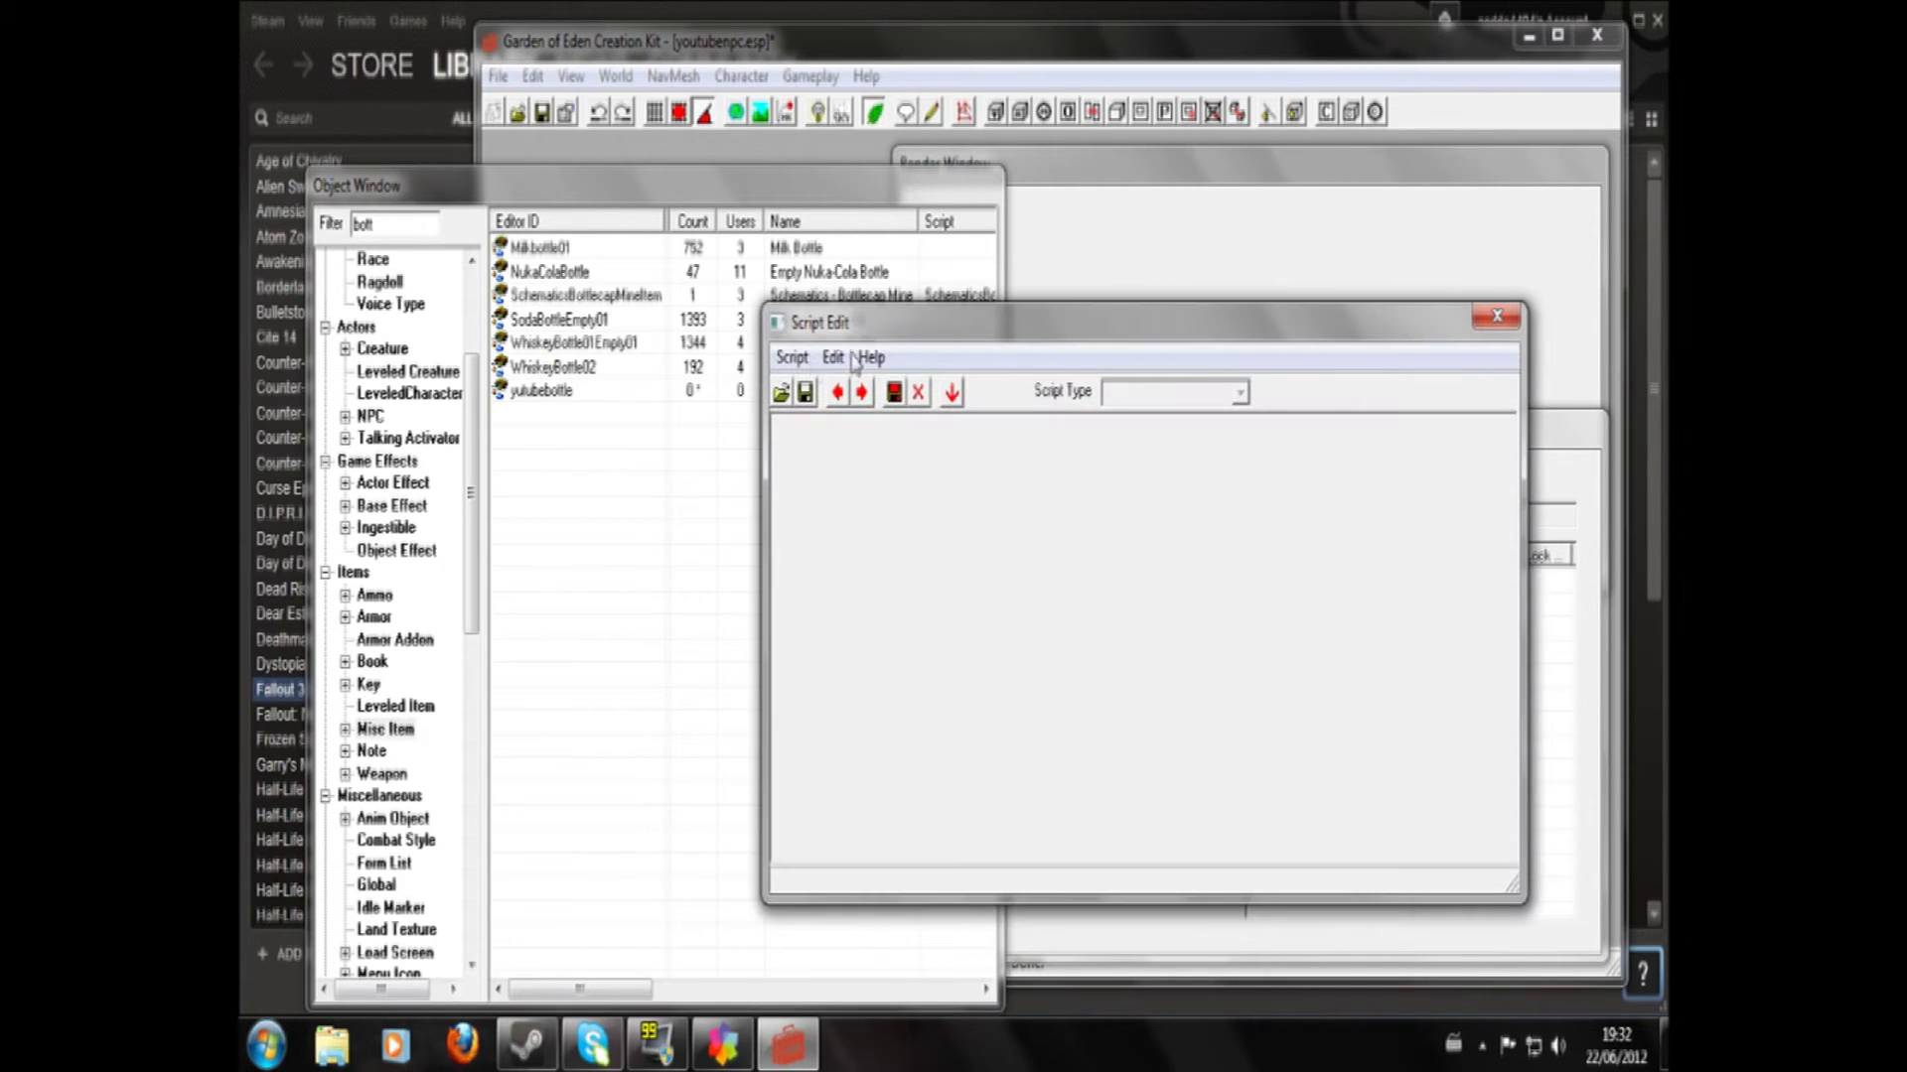
click(792, 358)
click(789, 363)
click(789, 363)
click(822, 391)
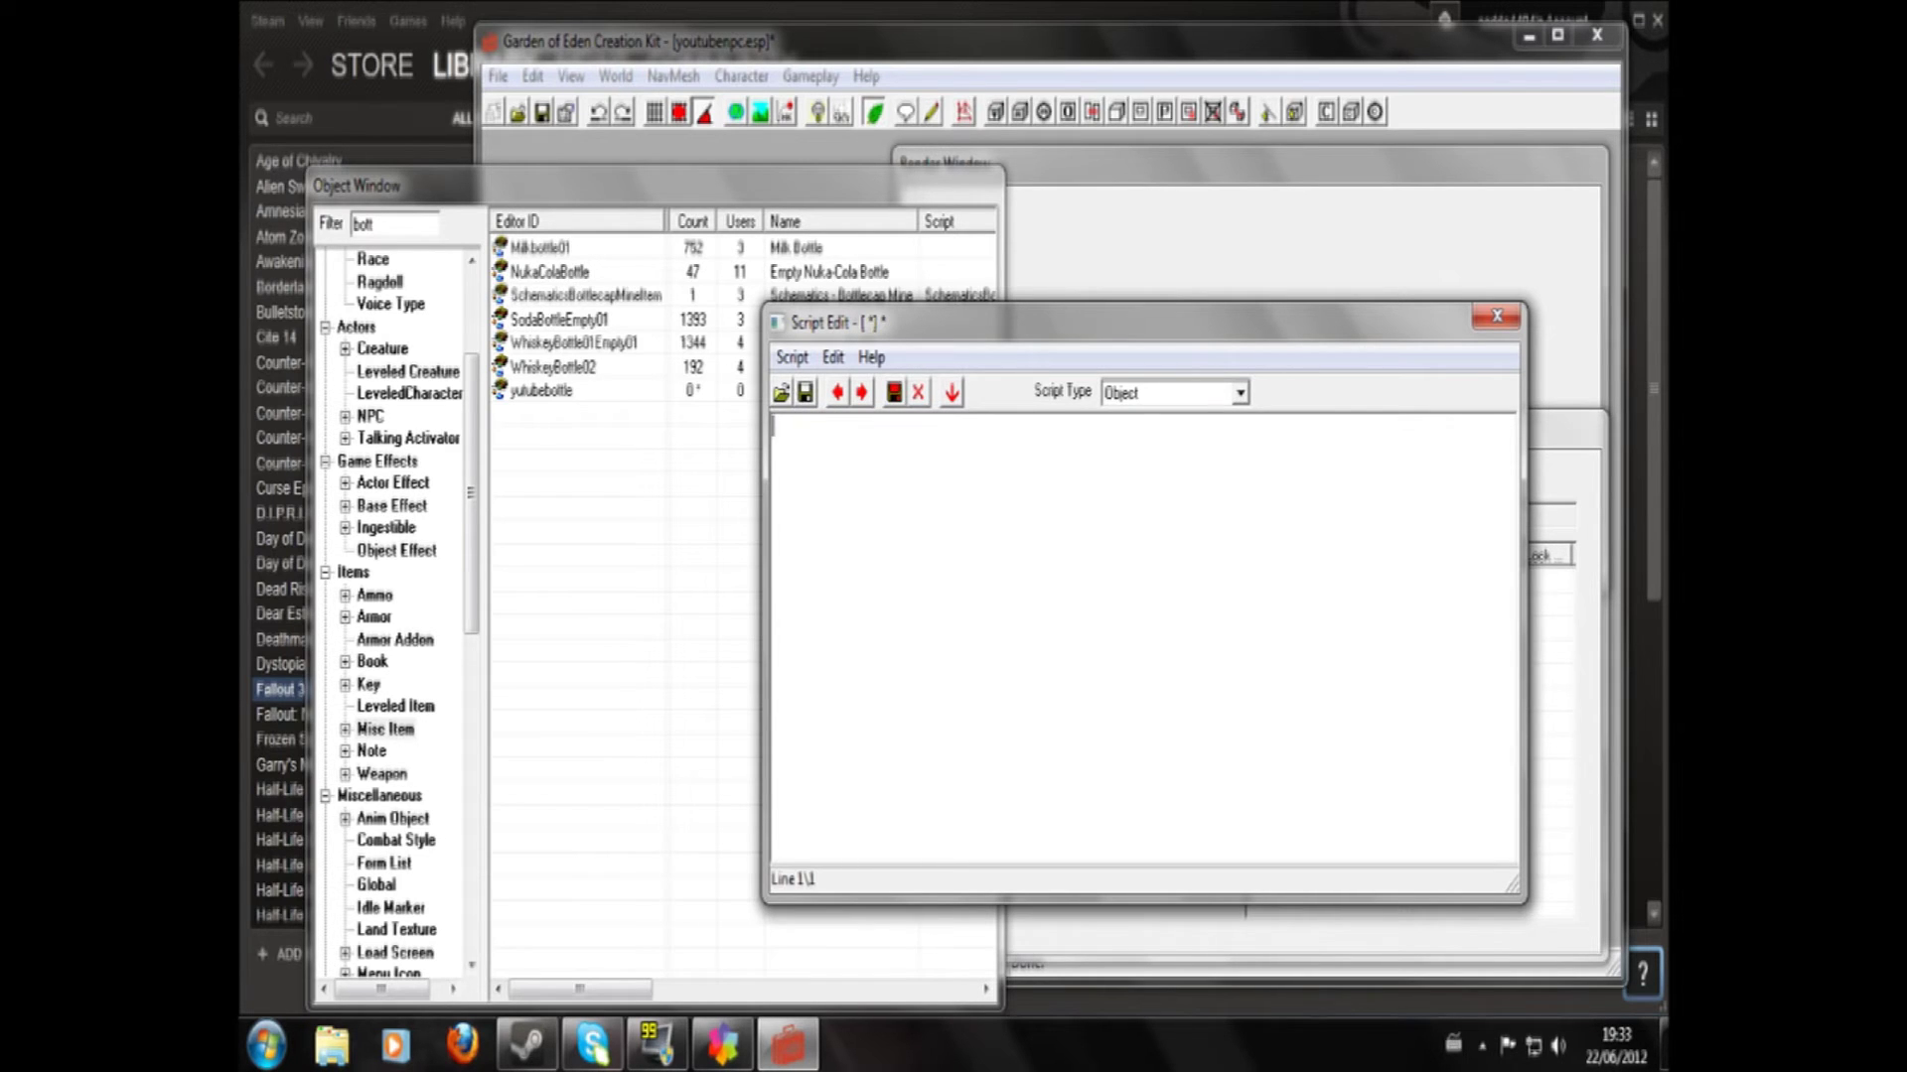
- Write script "youtubebottlescript" with "begin onadd player" and "setstage youtubedialogue 30", then save it and close the script editor
text(scn youtubebottlesc)
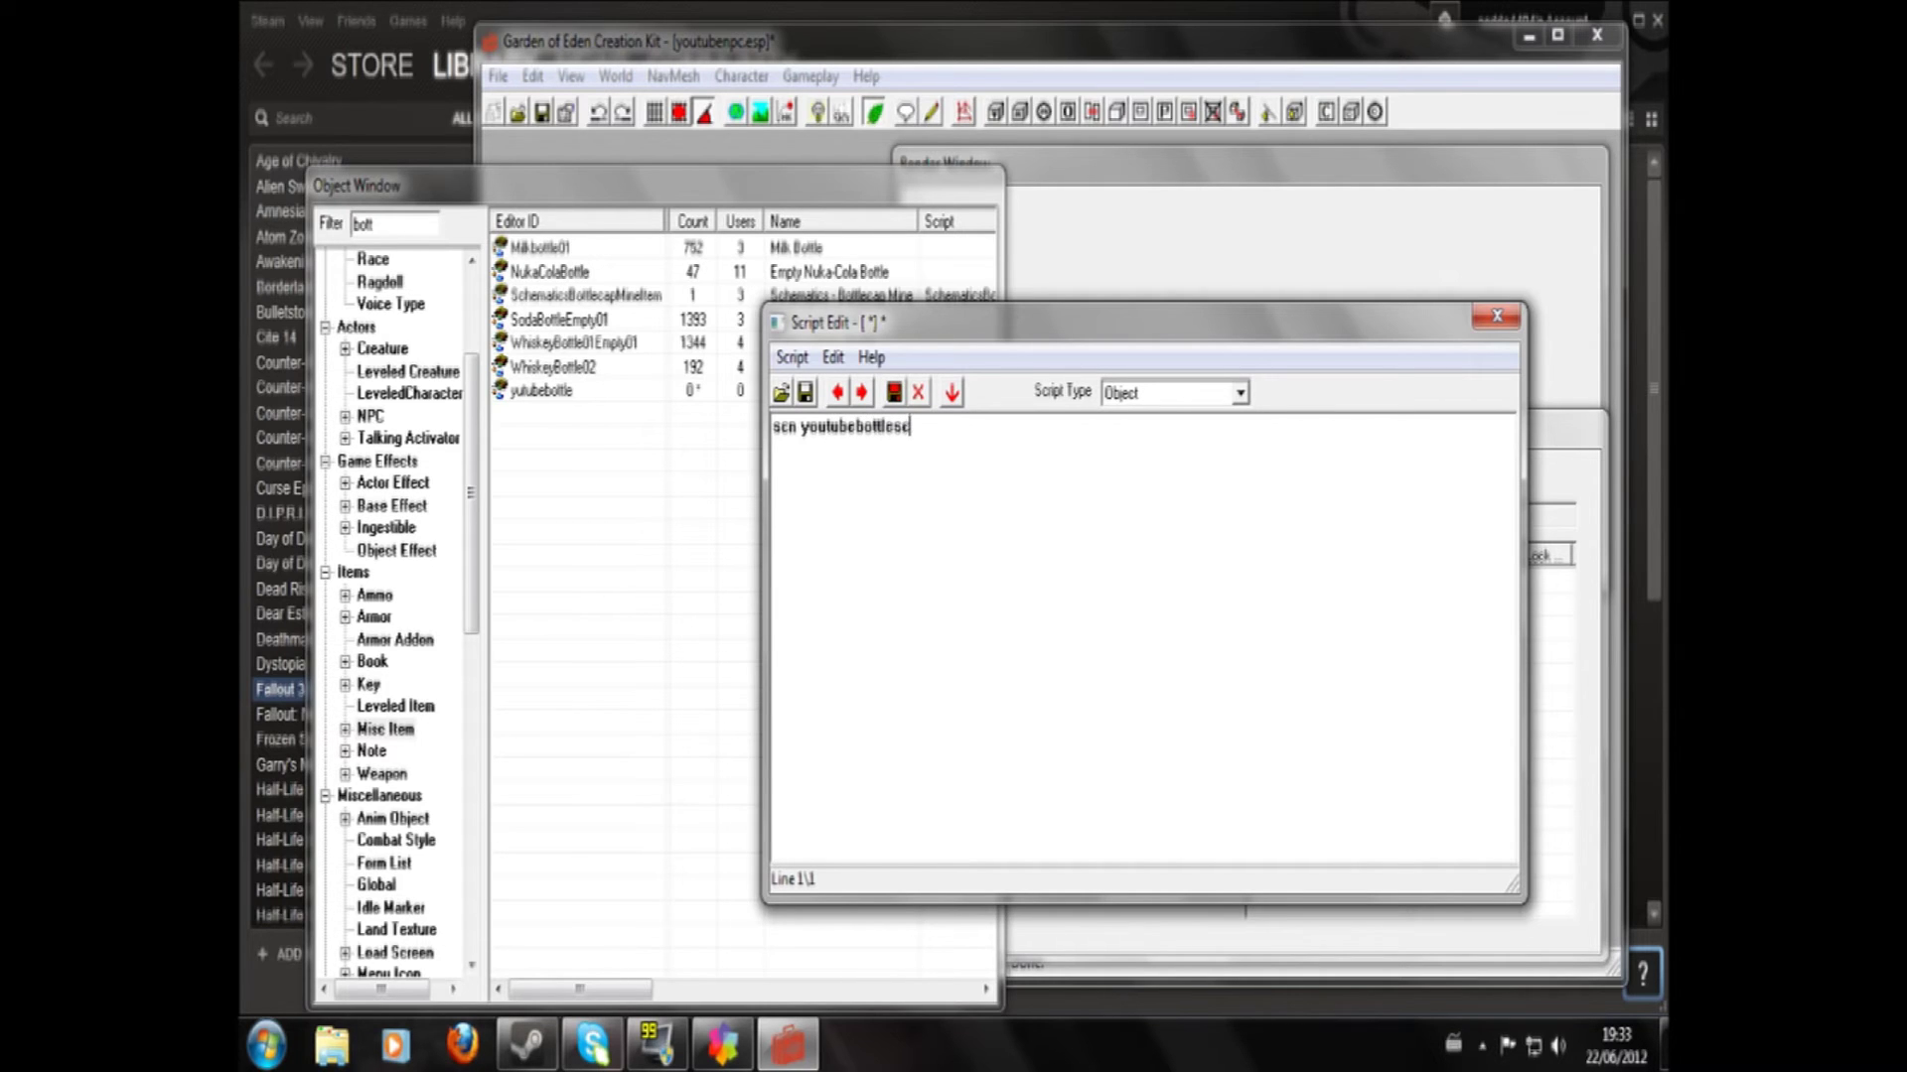
text(ript  begin onadd player)
key(Return)
key(Return)
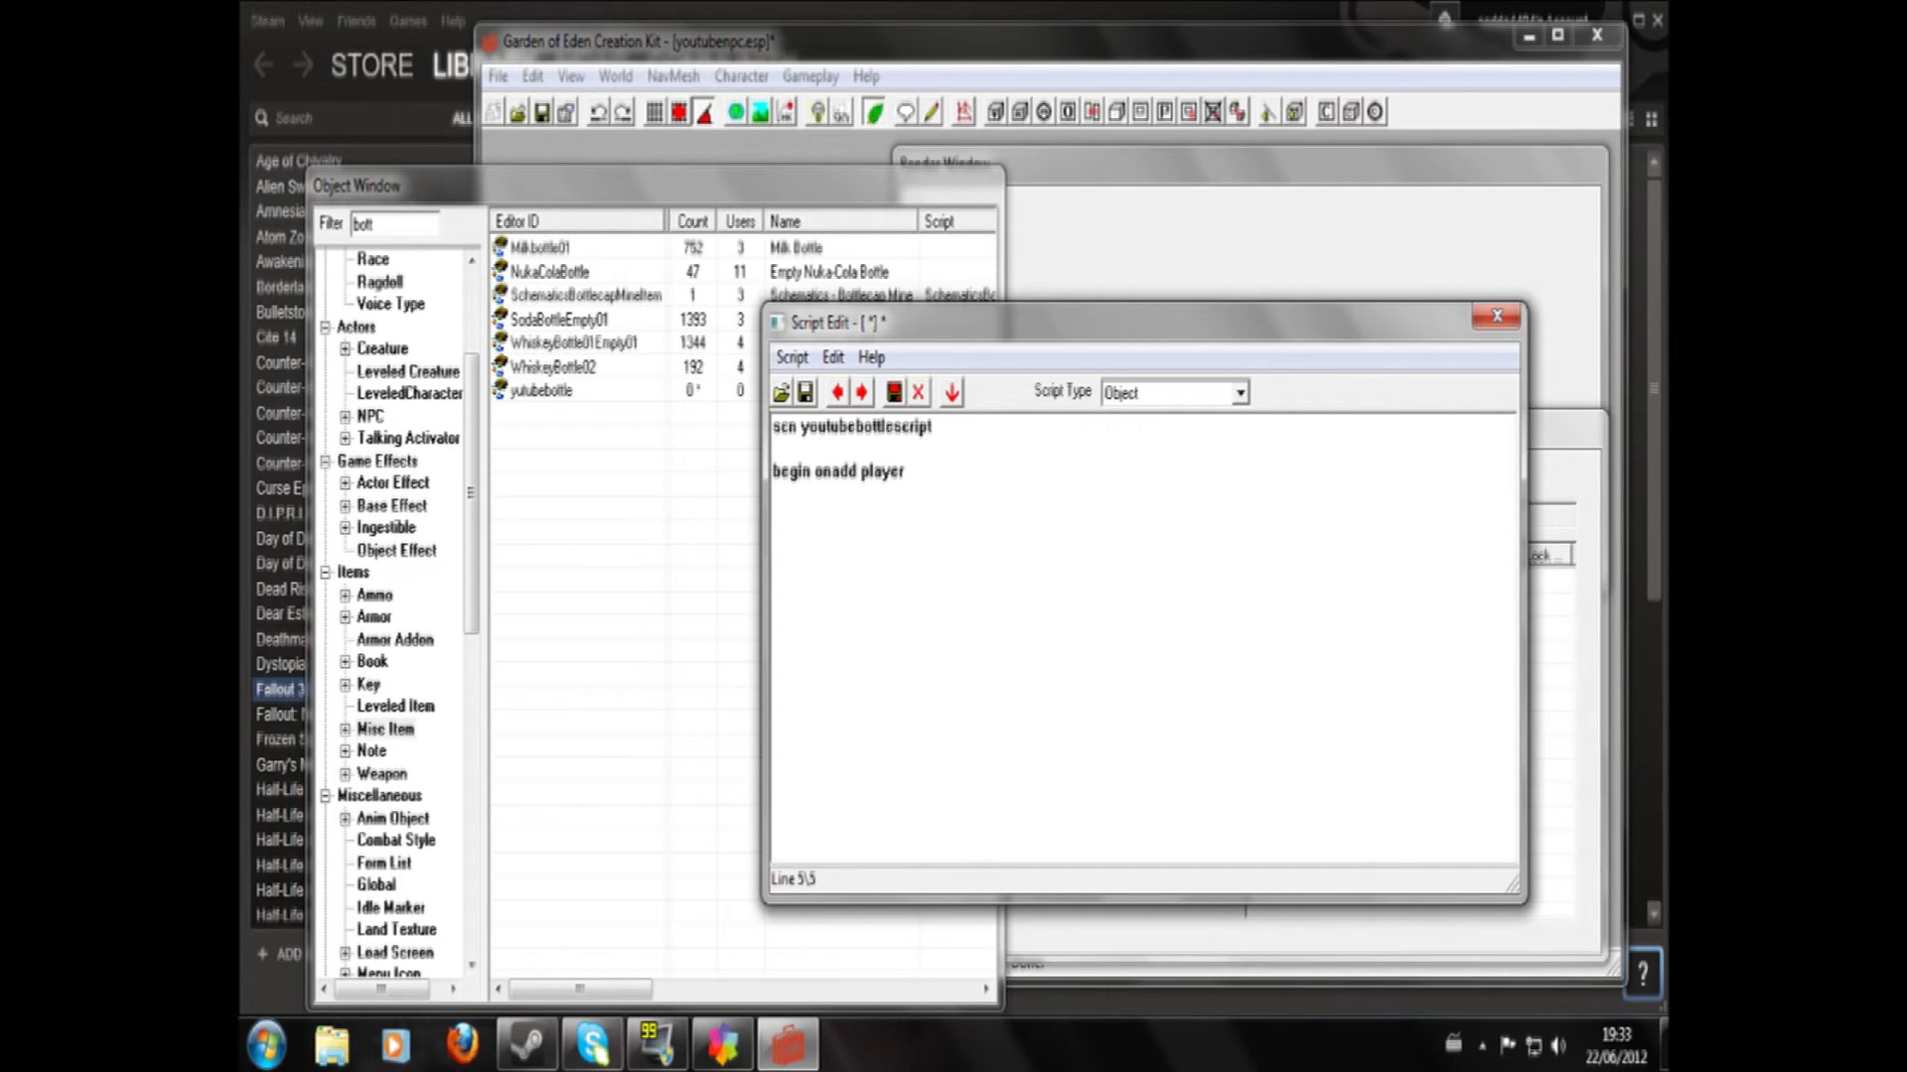
text(setstage youtubedialogue 30)
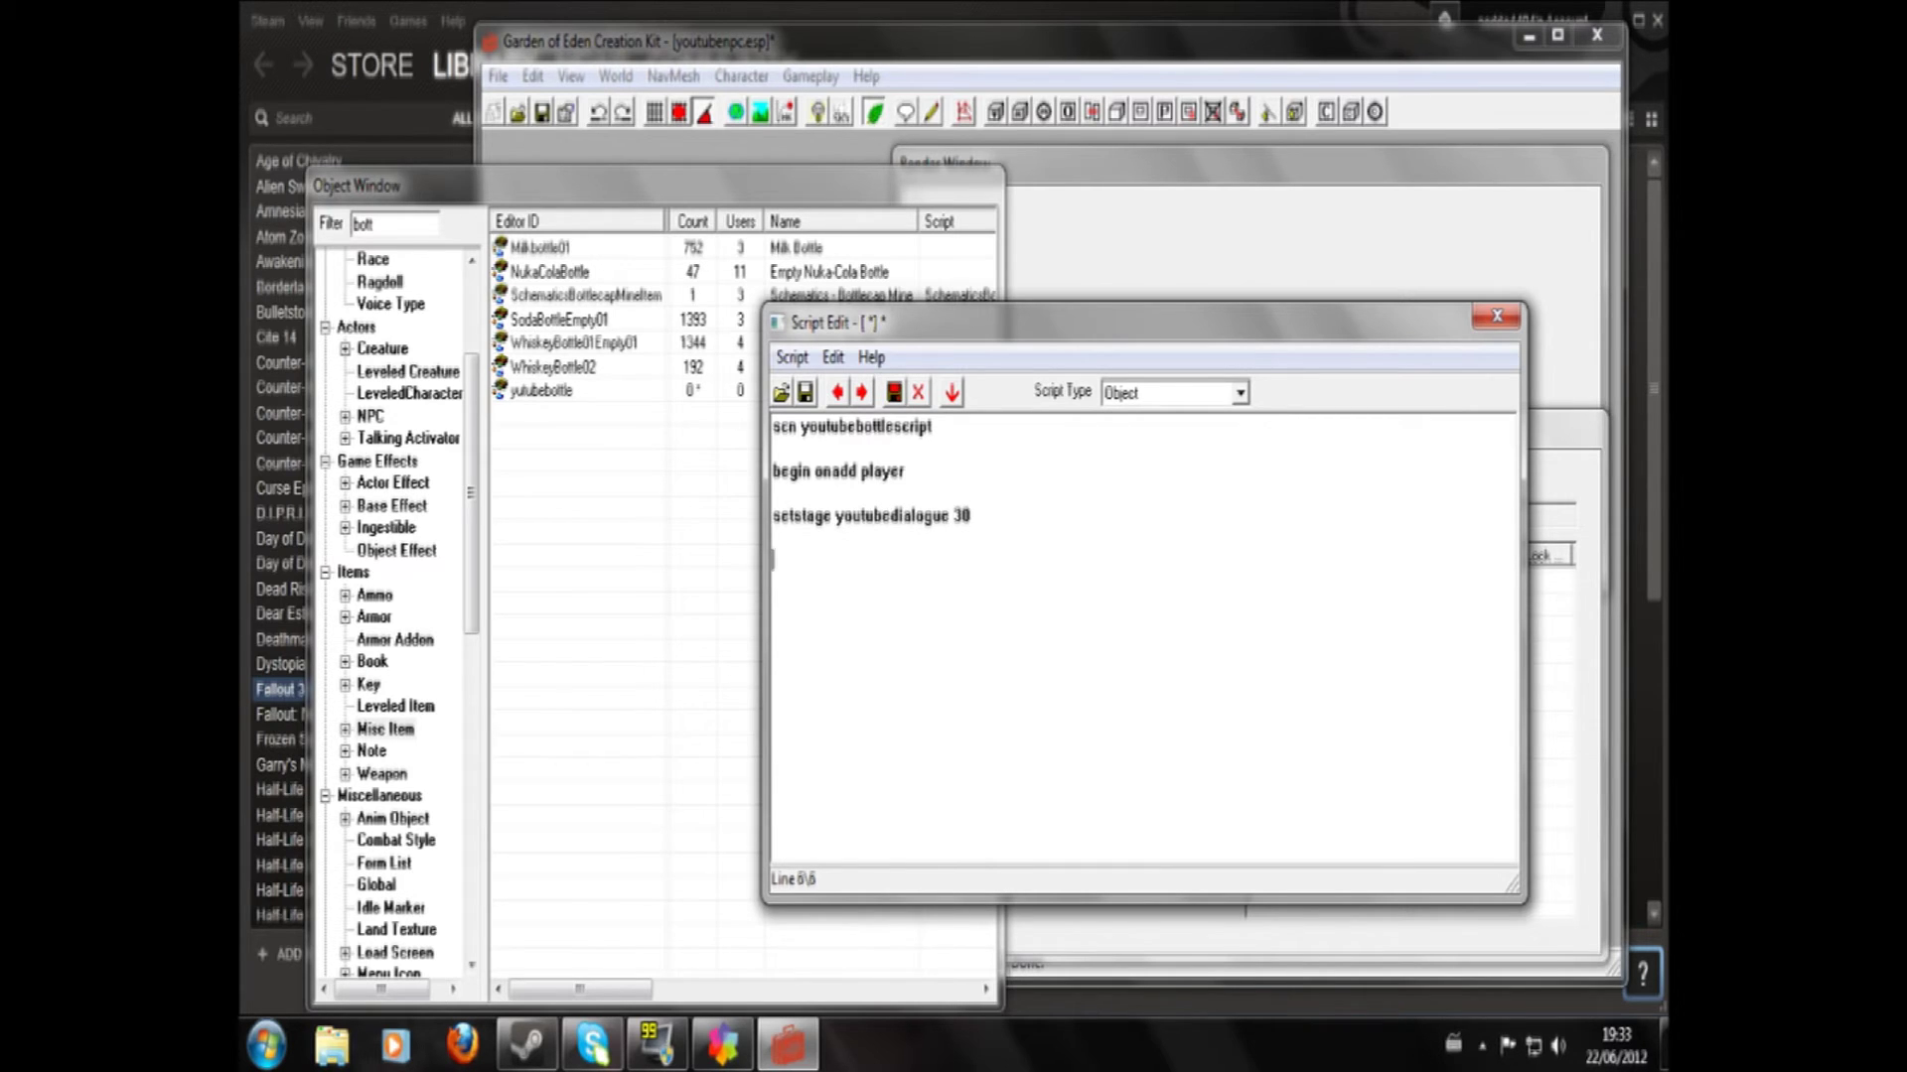
click(805, 392)
click(1496, 315)
- Assign the script youtubebottlescript to the yutubebottle item and accept the change
double_click(591, 393)
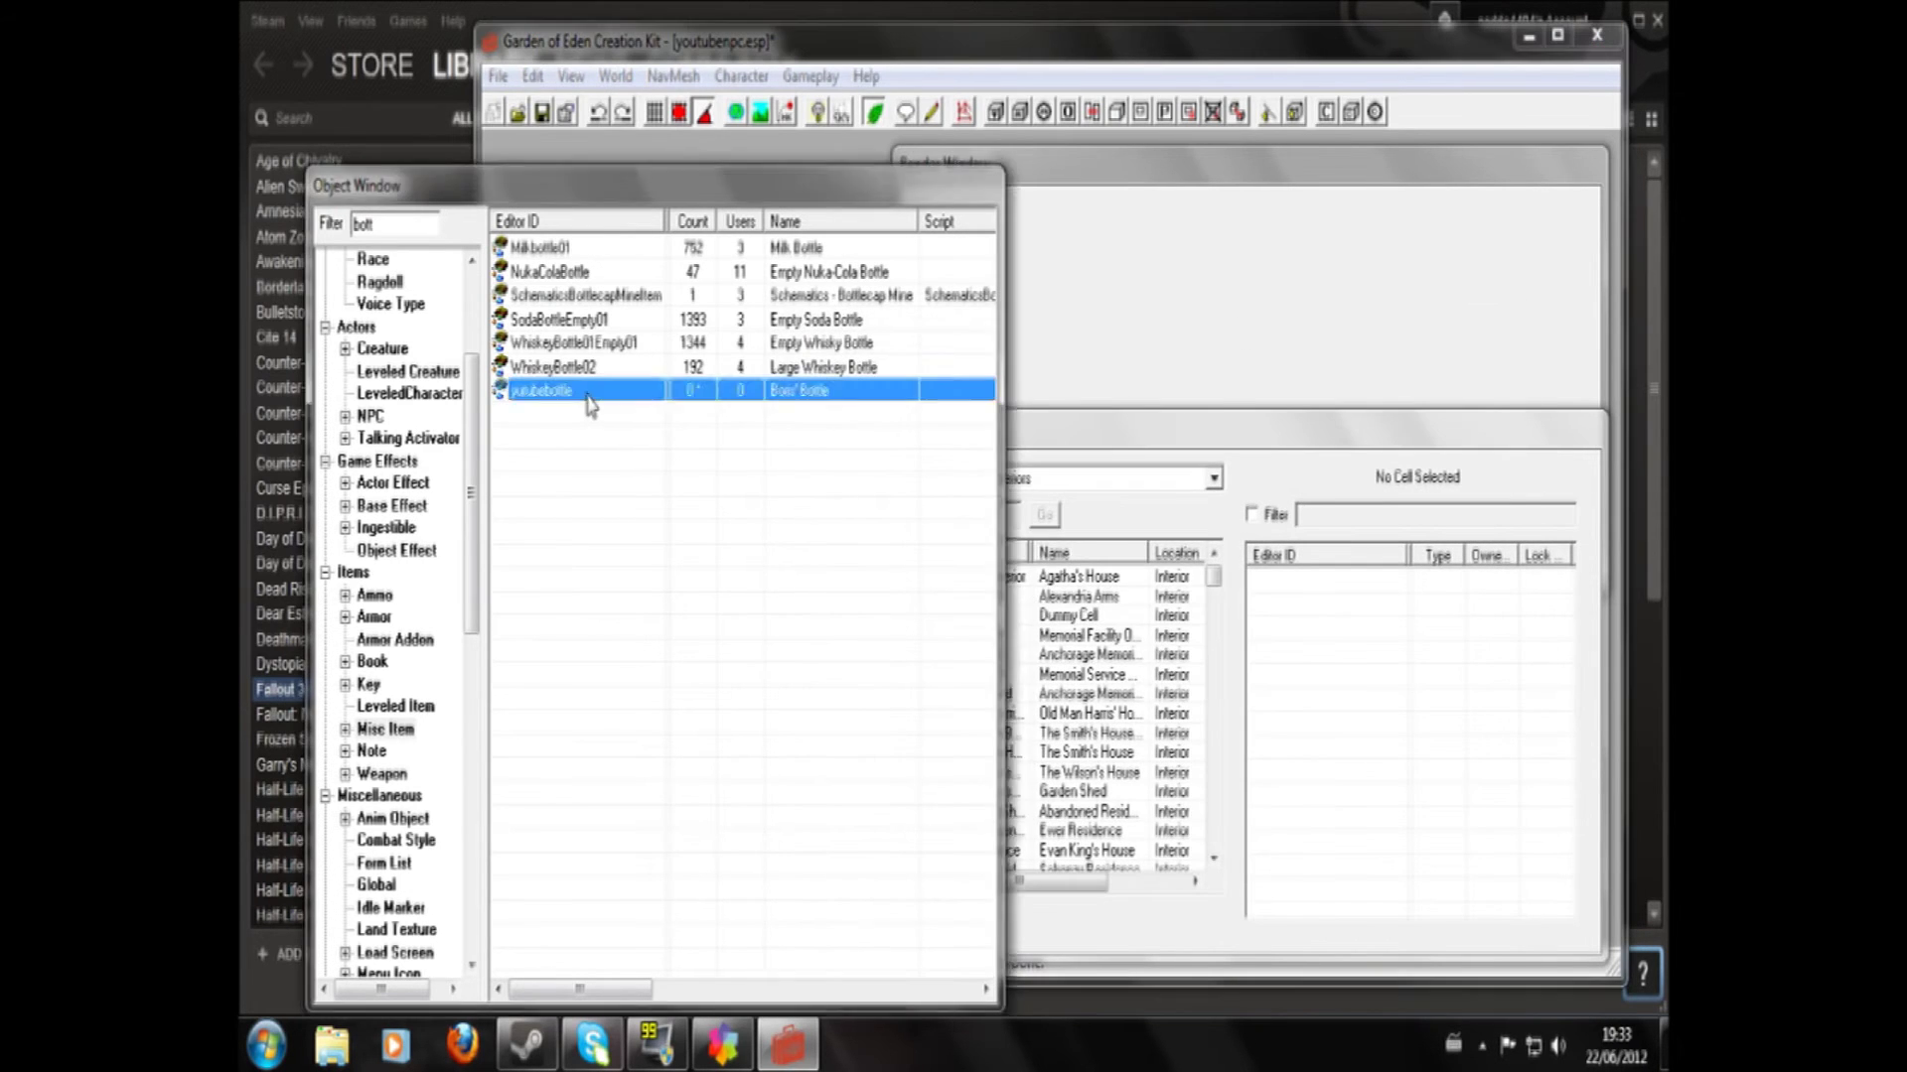
click(883, 457)
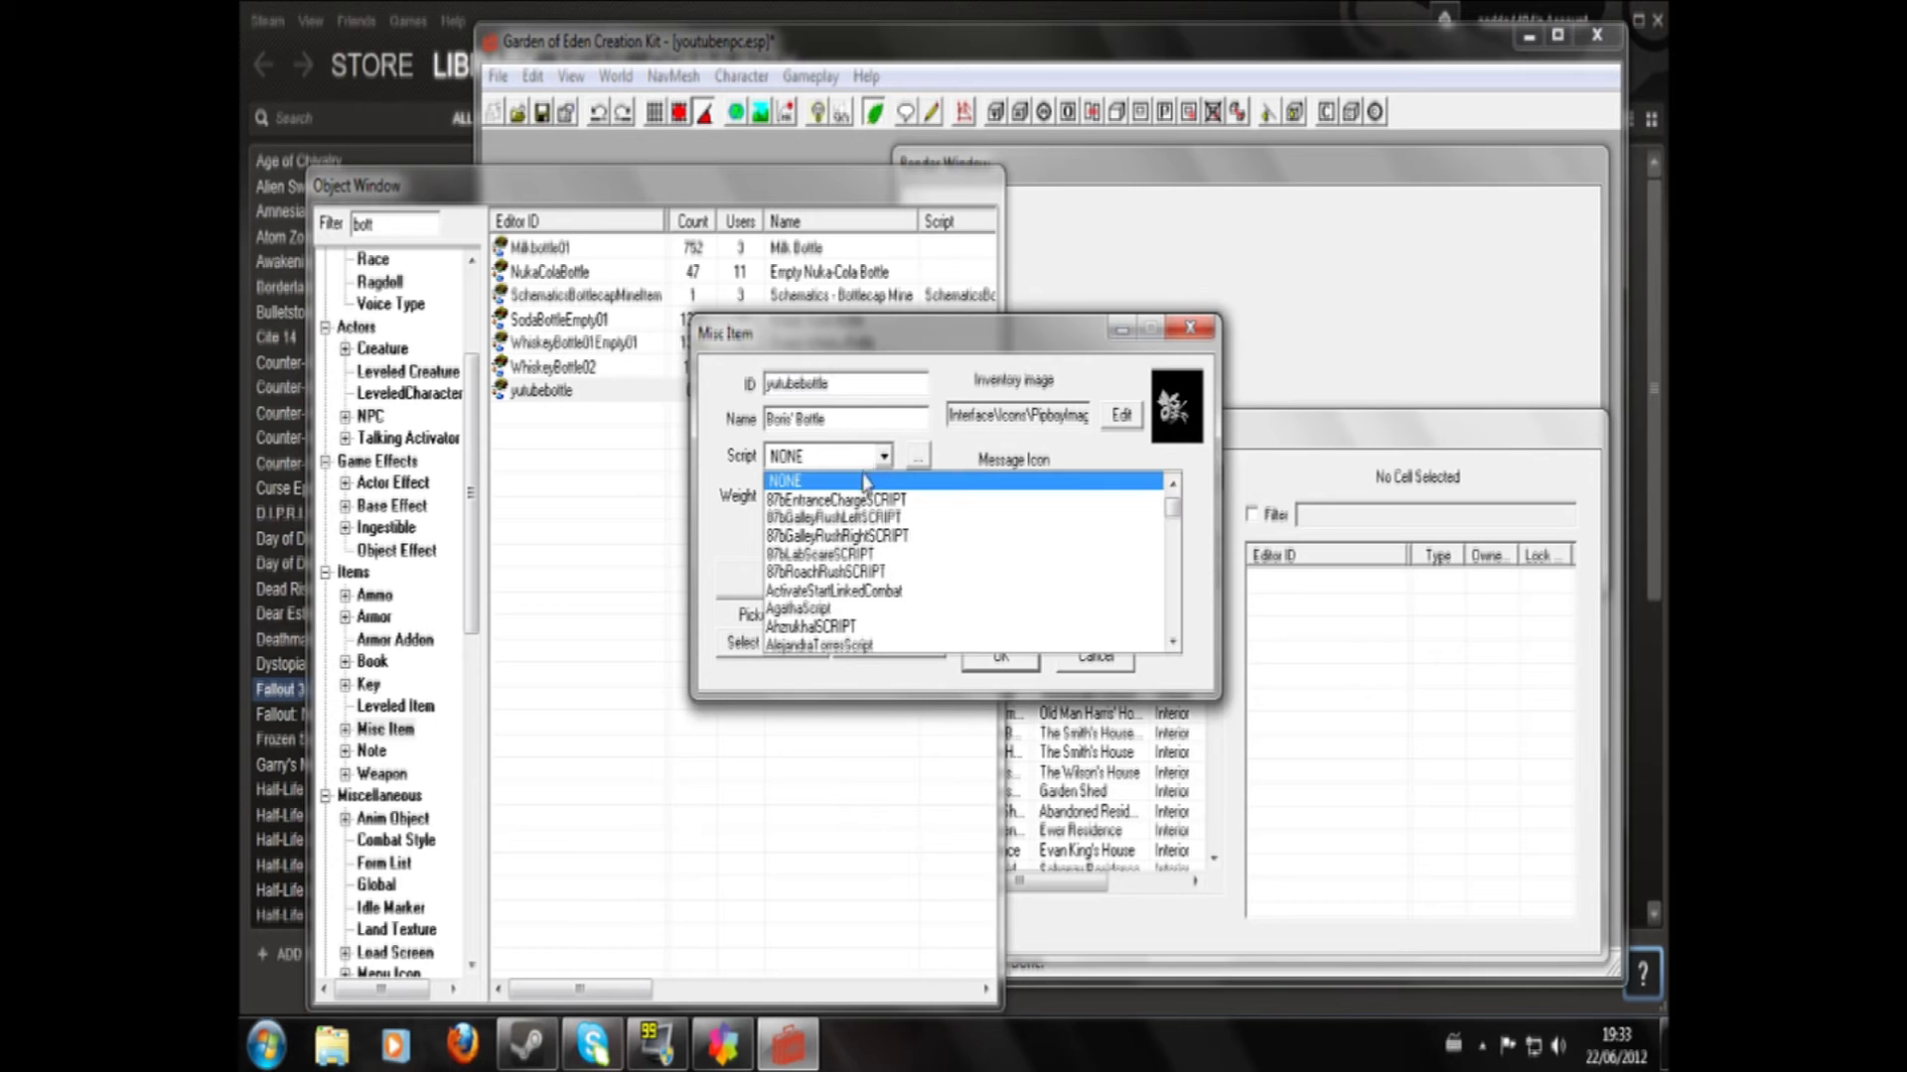
text(youtubebottlescript)
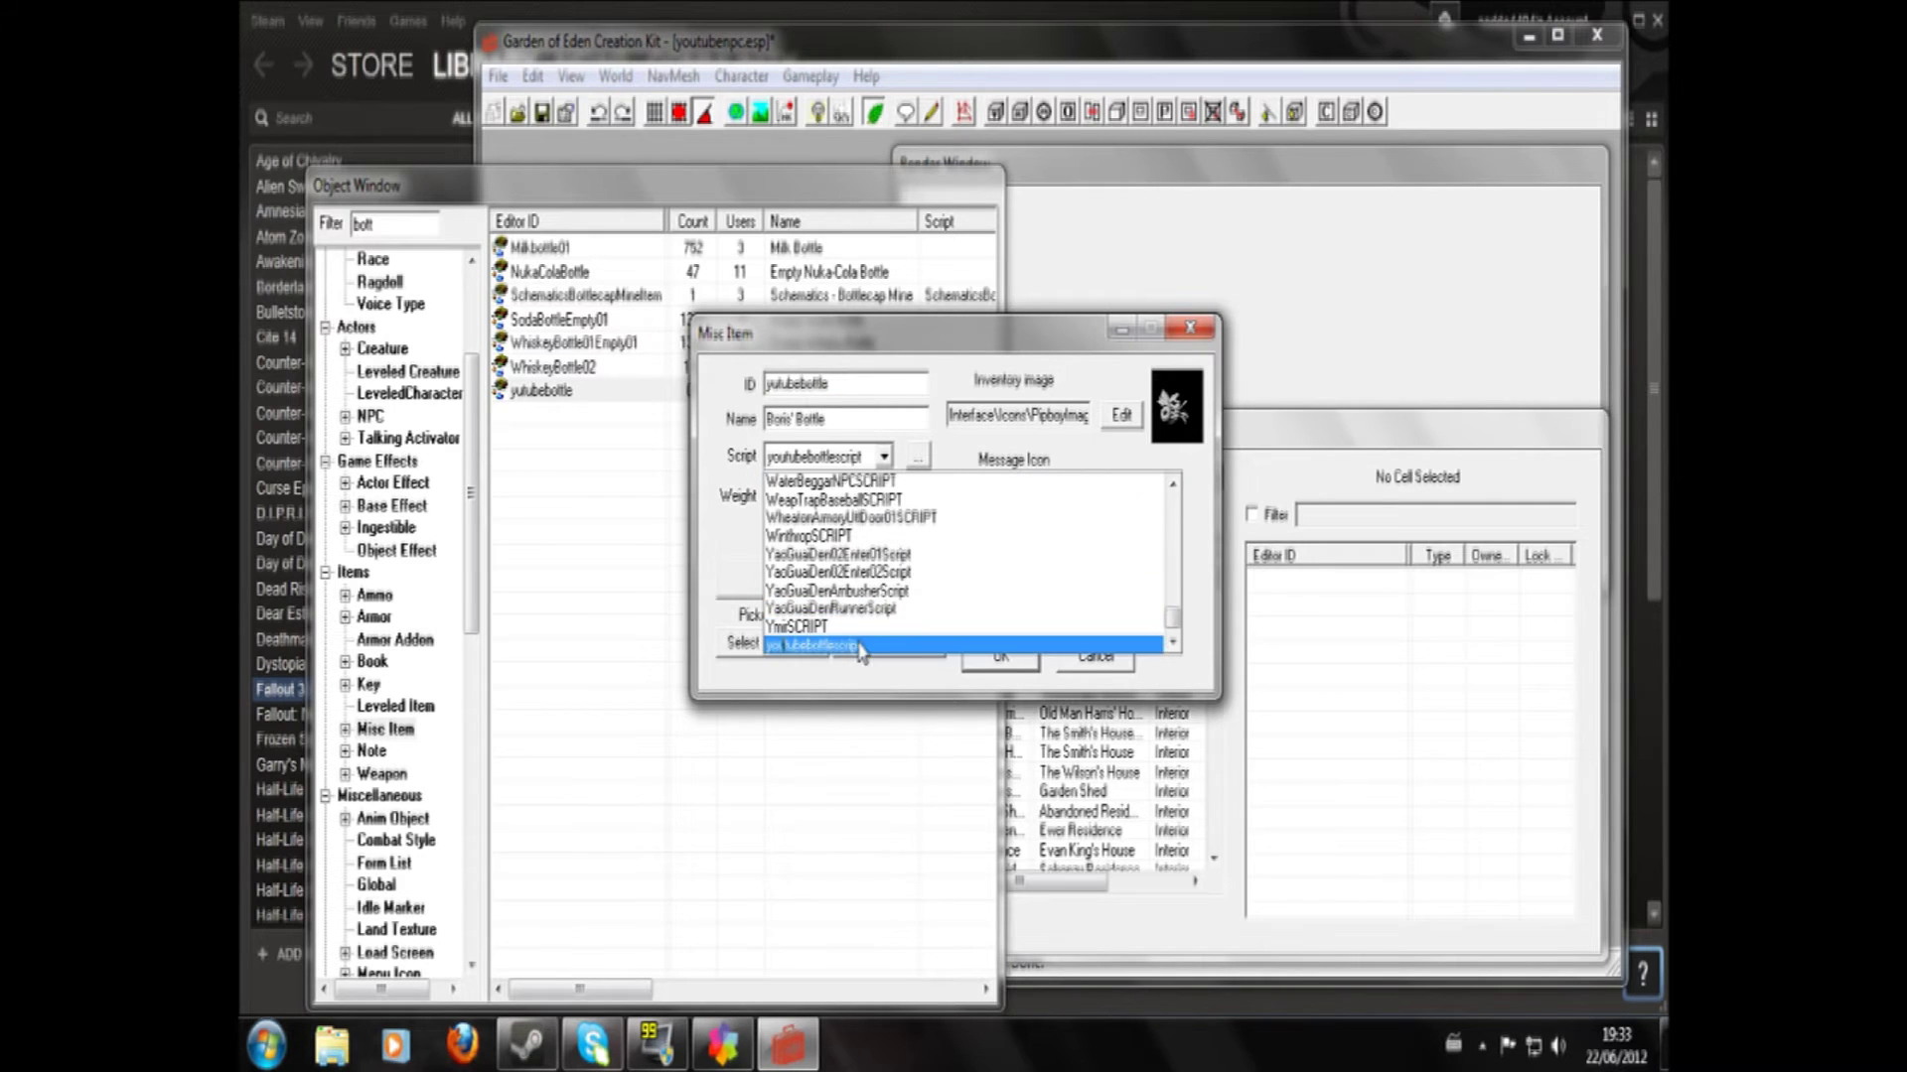
click(860, 648)
click(999, 657)
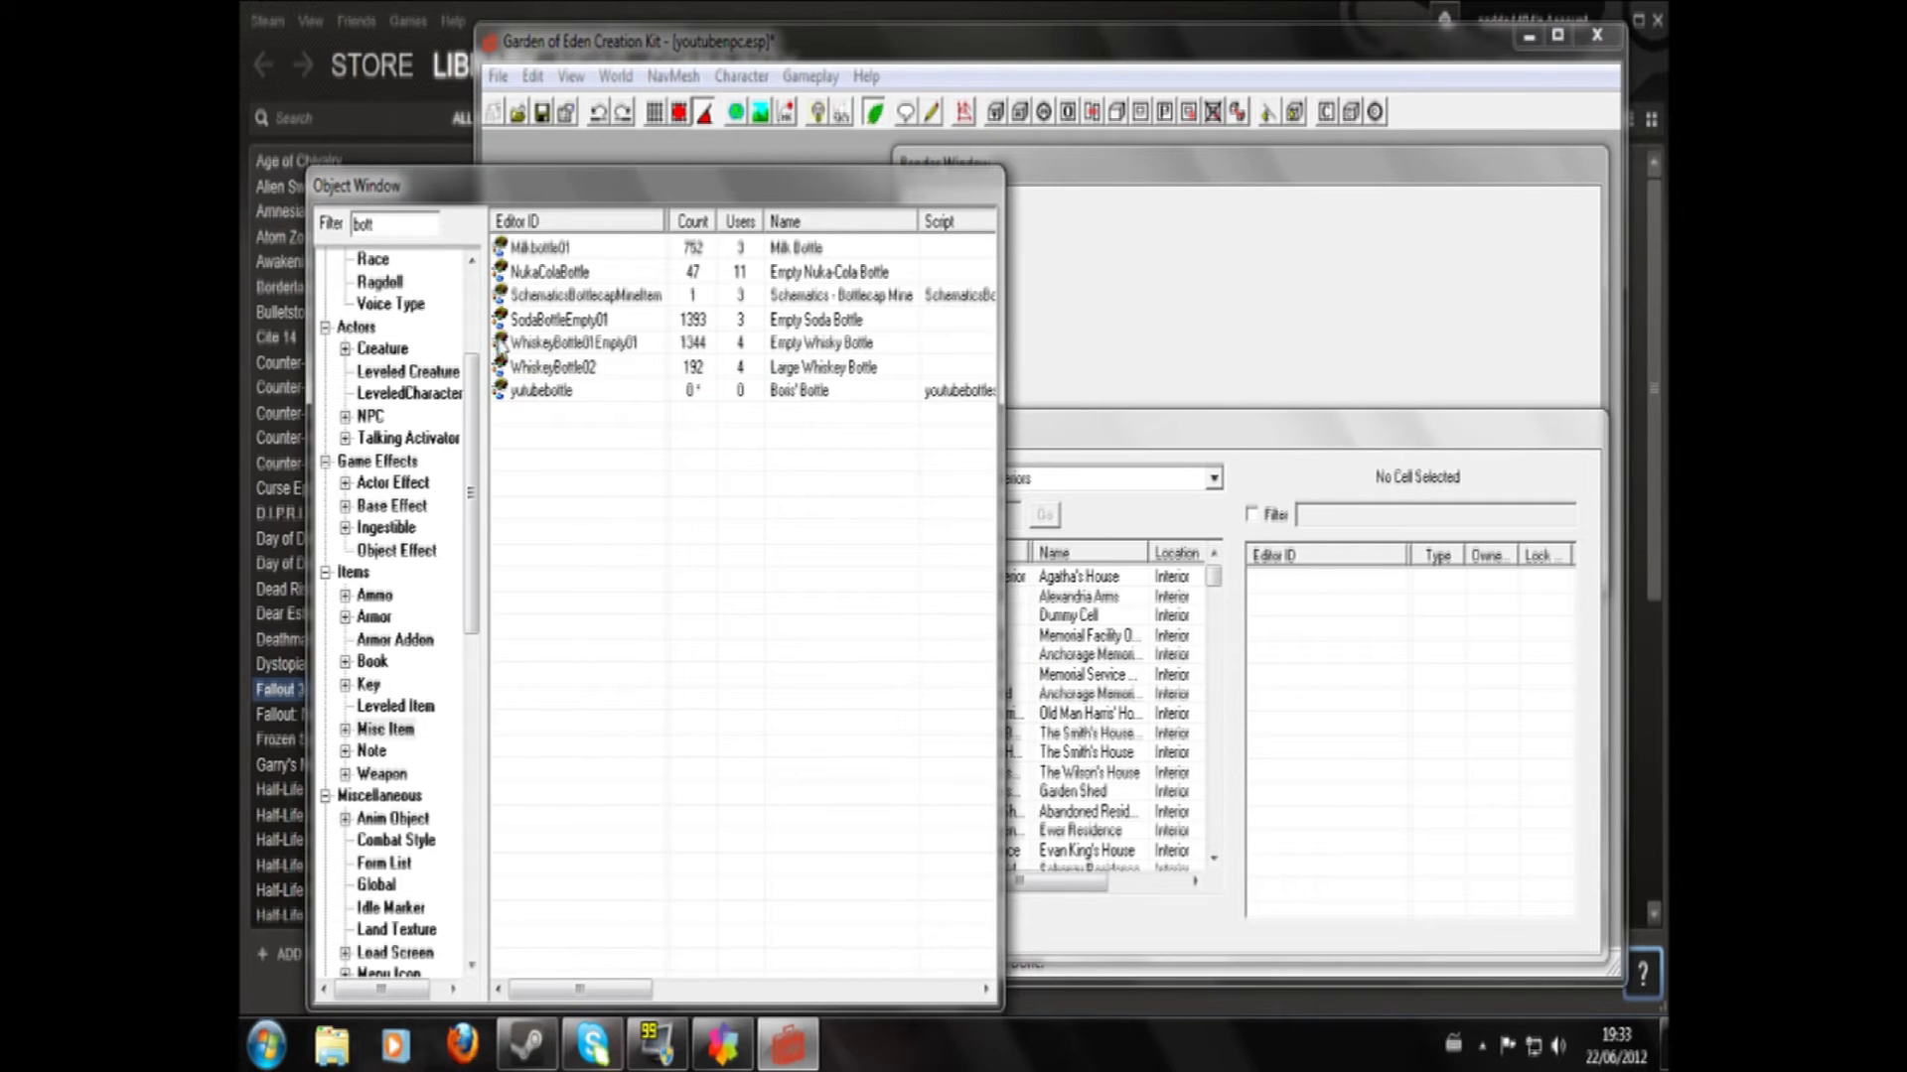
- Switch the cell list from interiors to the Wasteland world space
scroll(462, 486, up, 3)
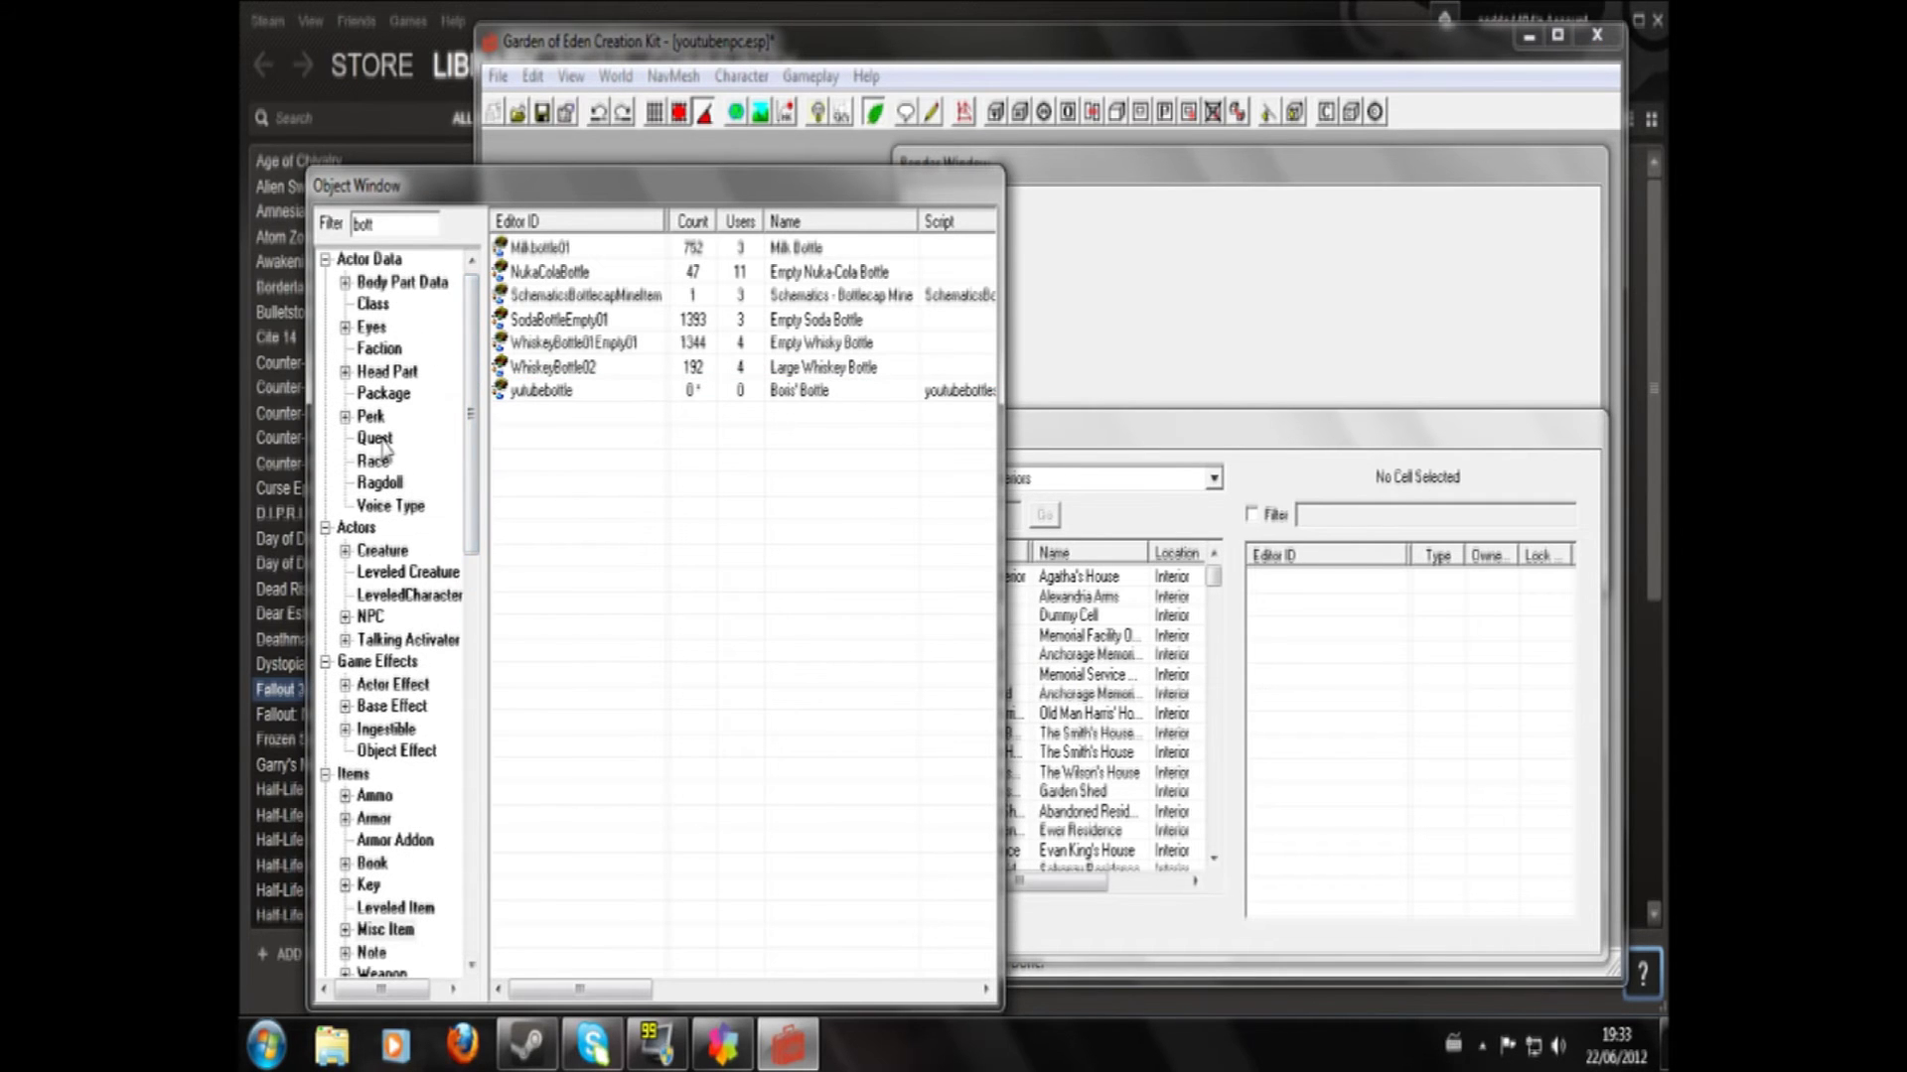
click(1142, 510)
click(1214, 478)
scroll(1172, 615, down, 5)
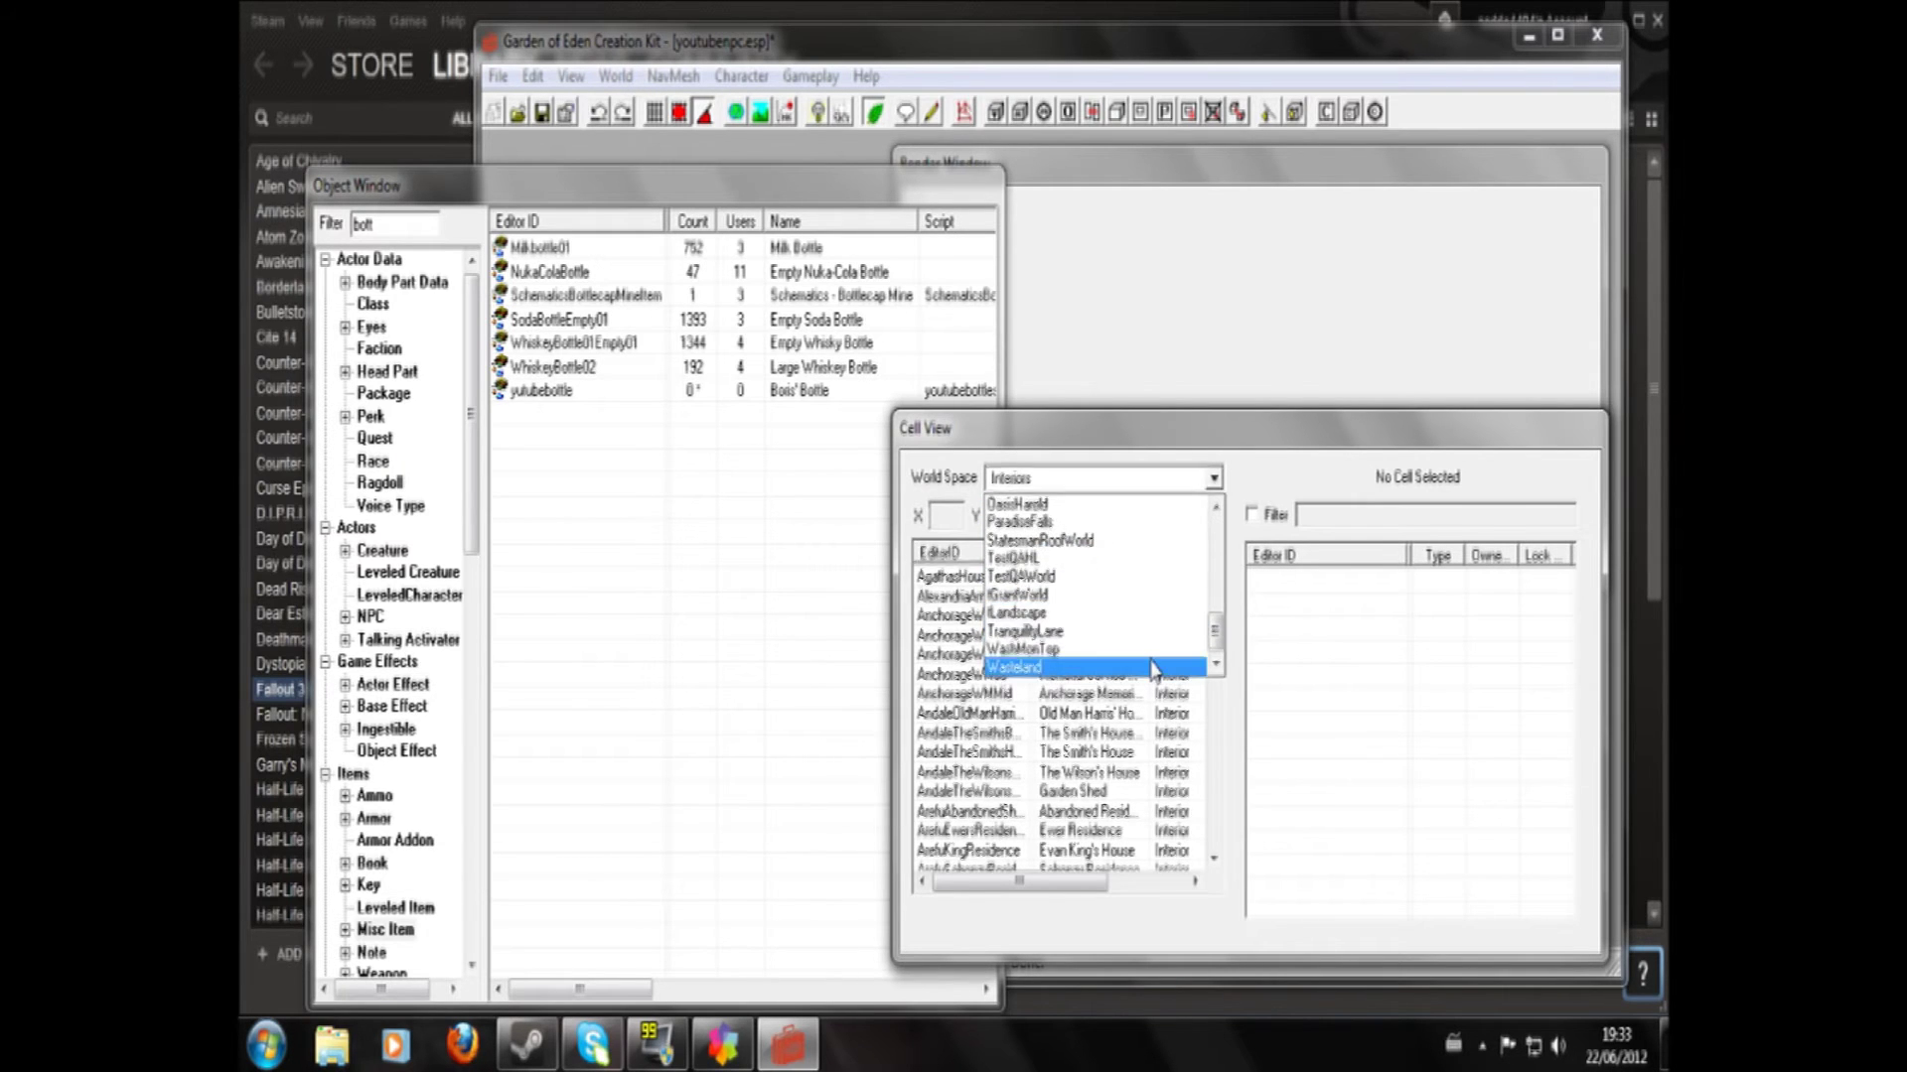
click(1152, 668)
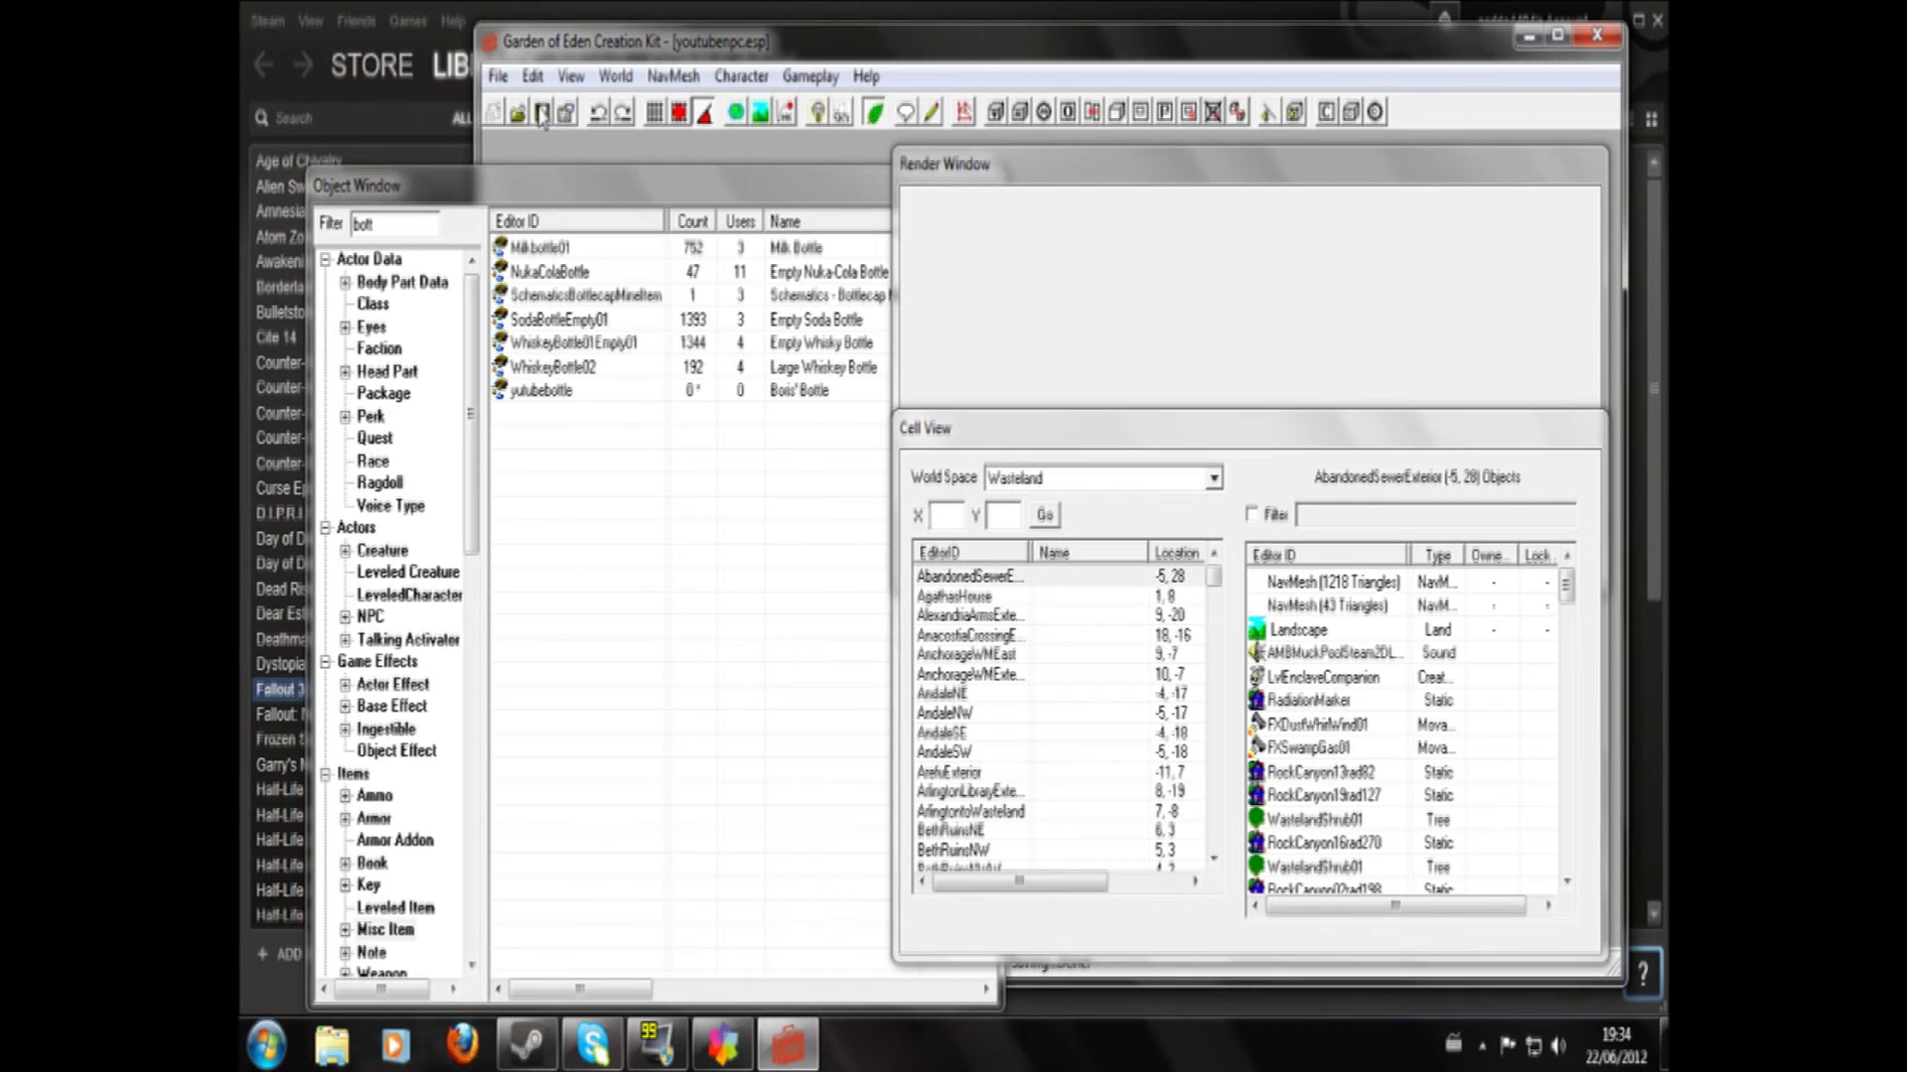
- Load the Springvale cell into the render view and browse its object list
click(951, 713)
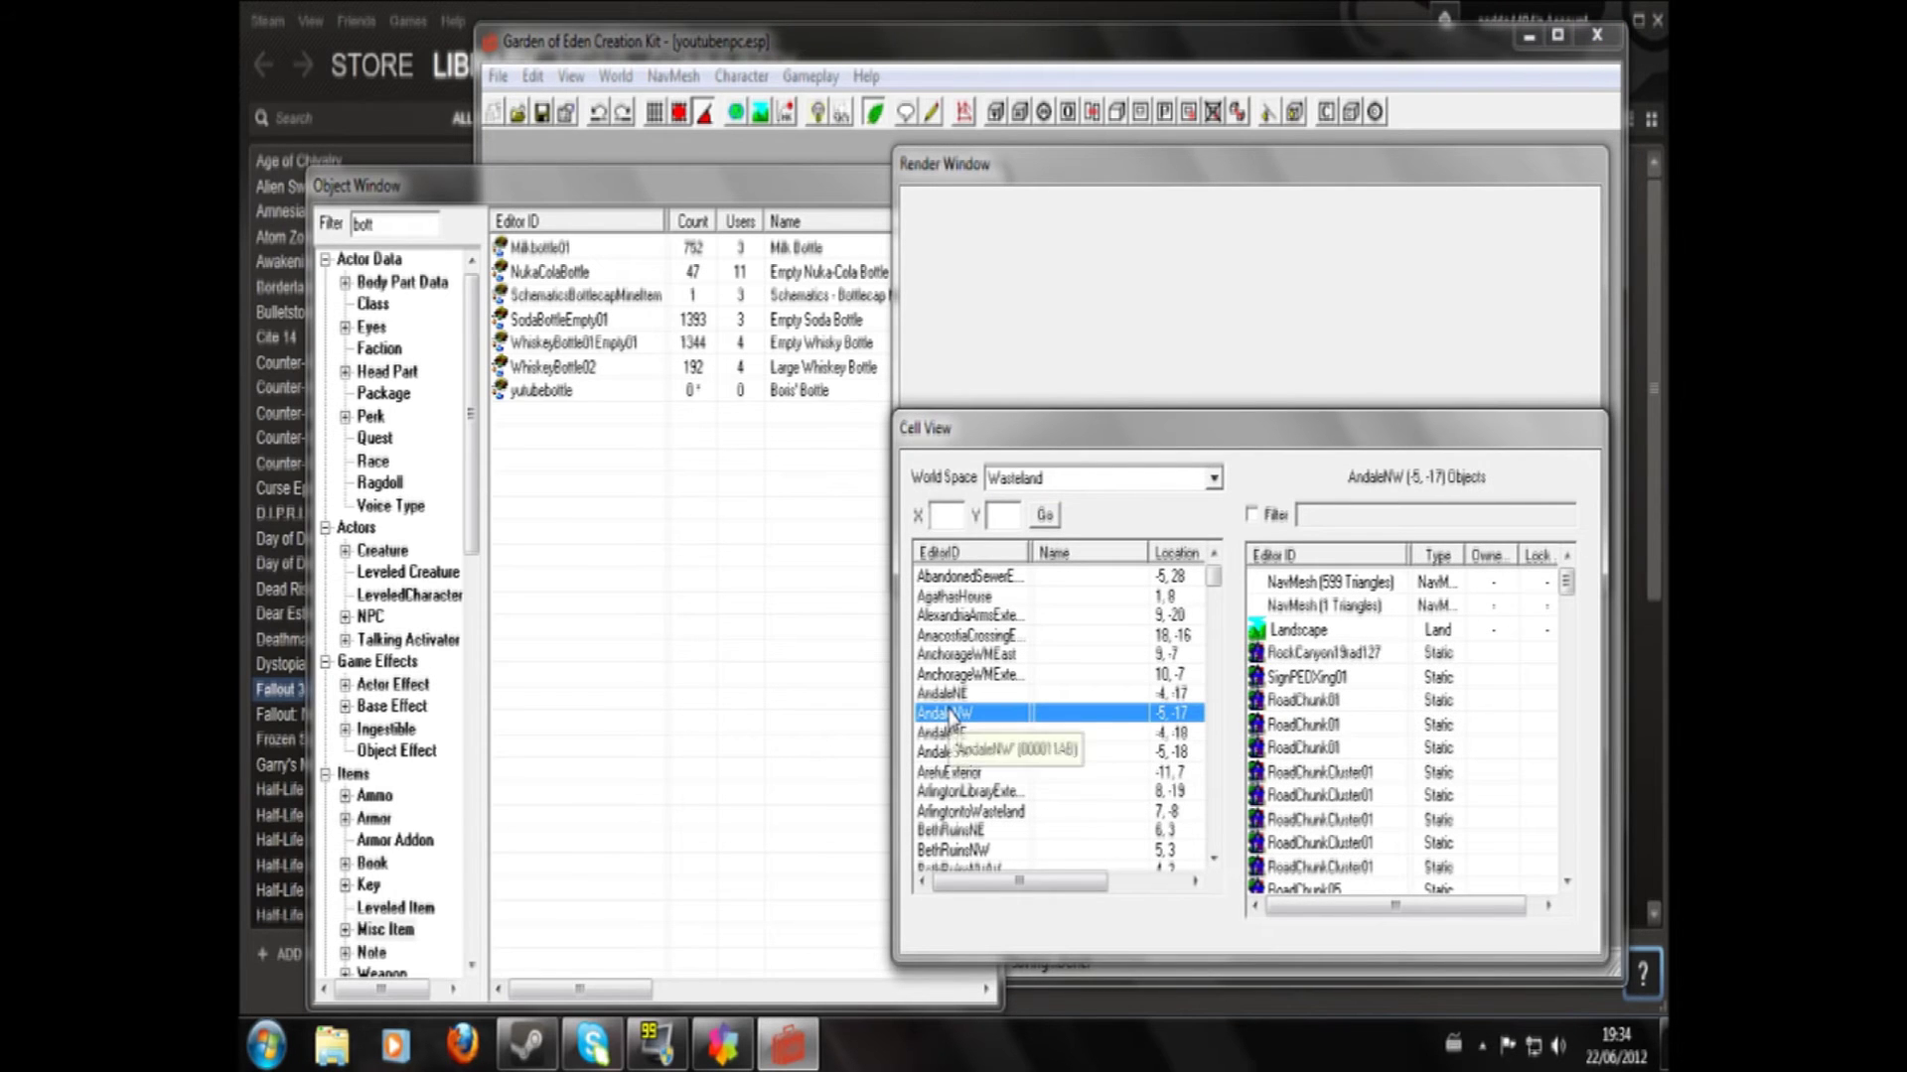
text(sp)
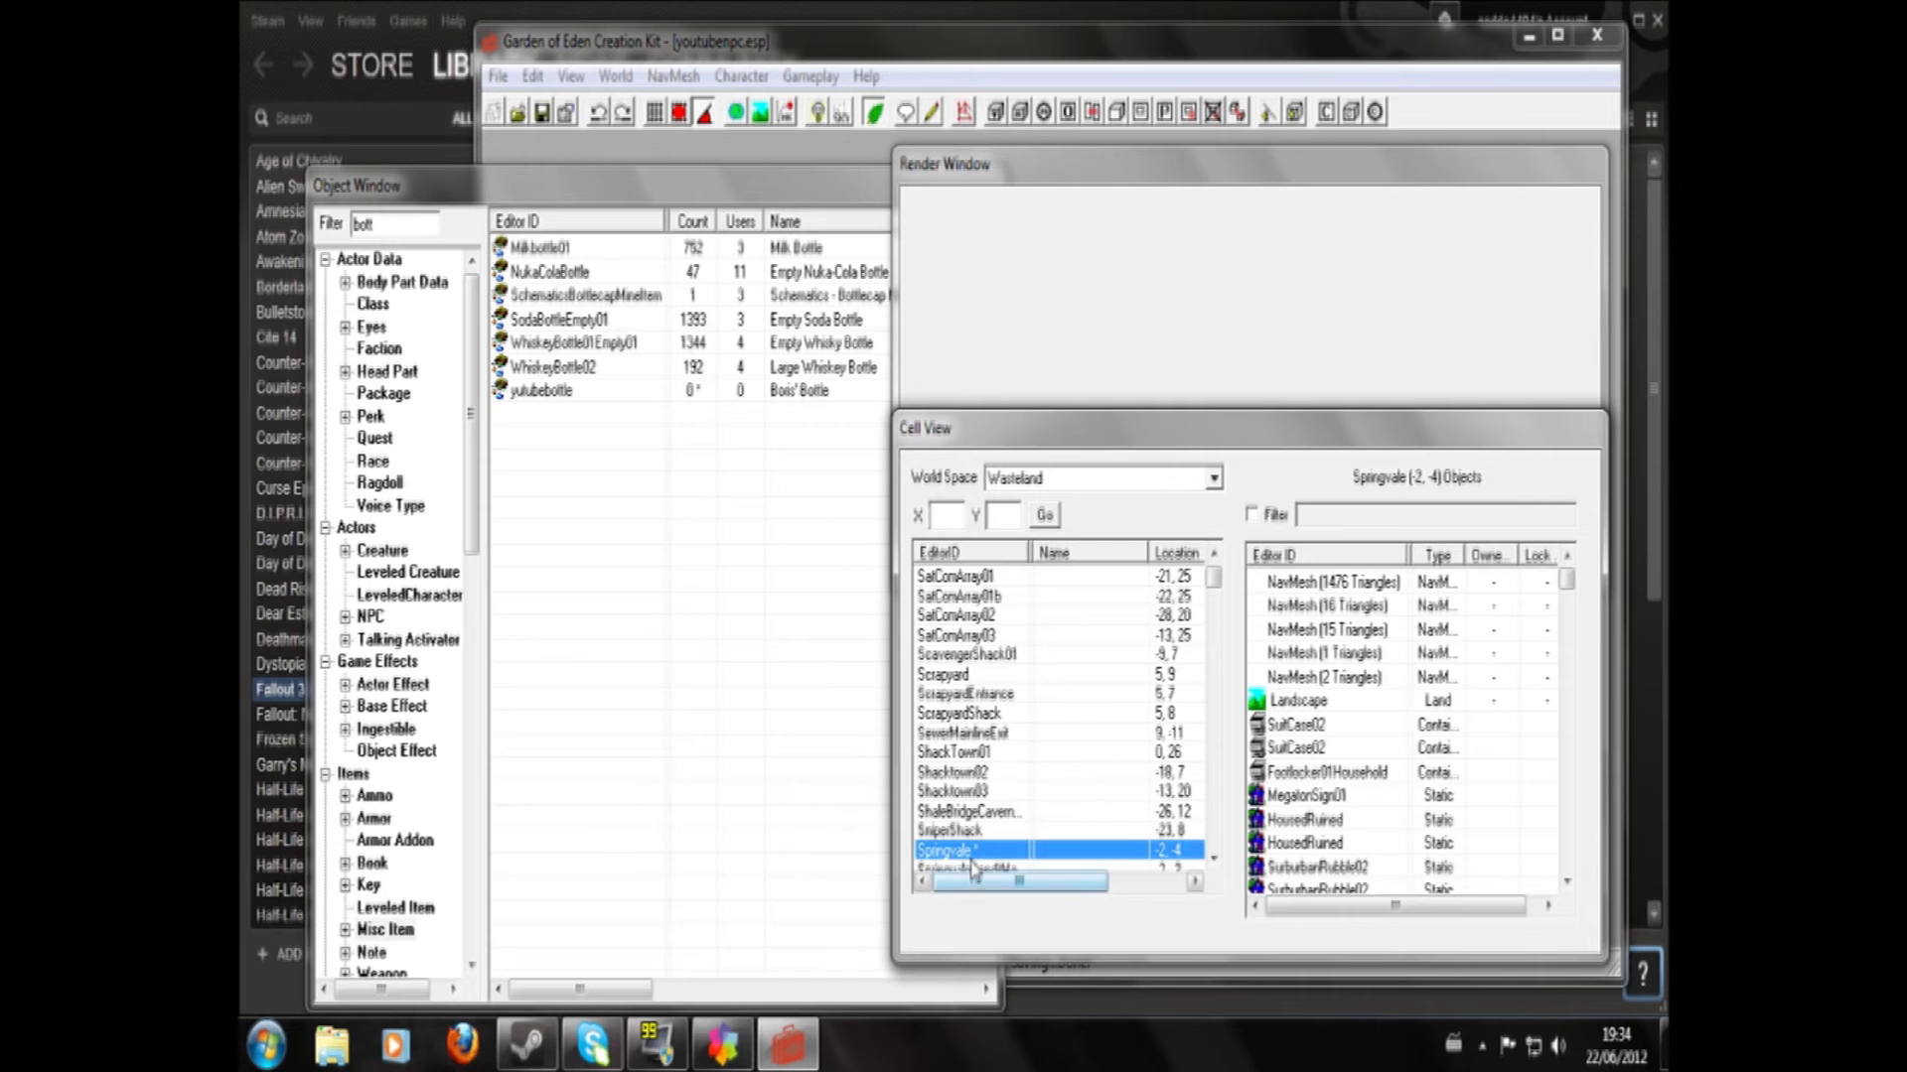
double_click(971, 852)
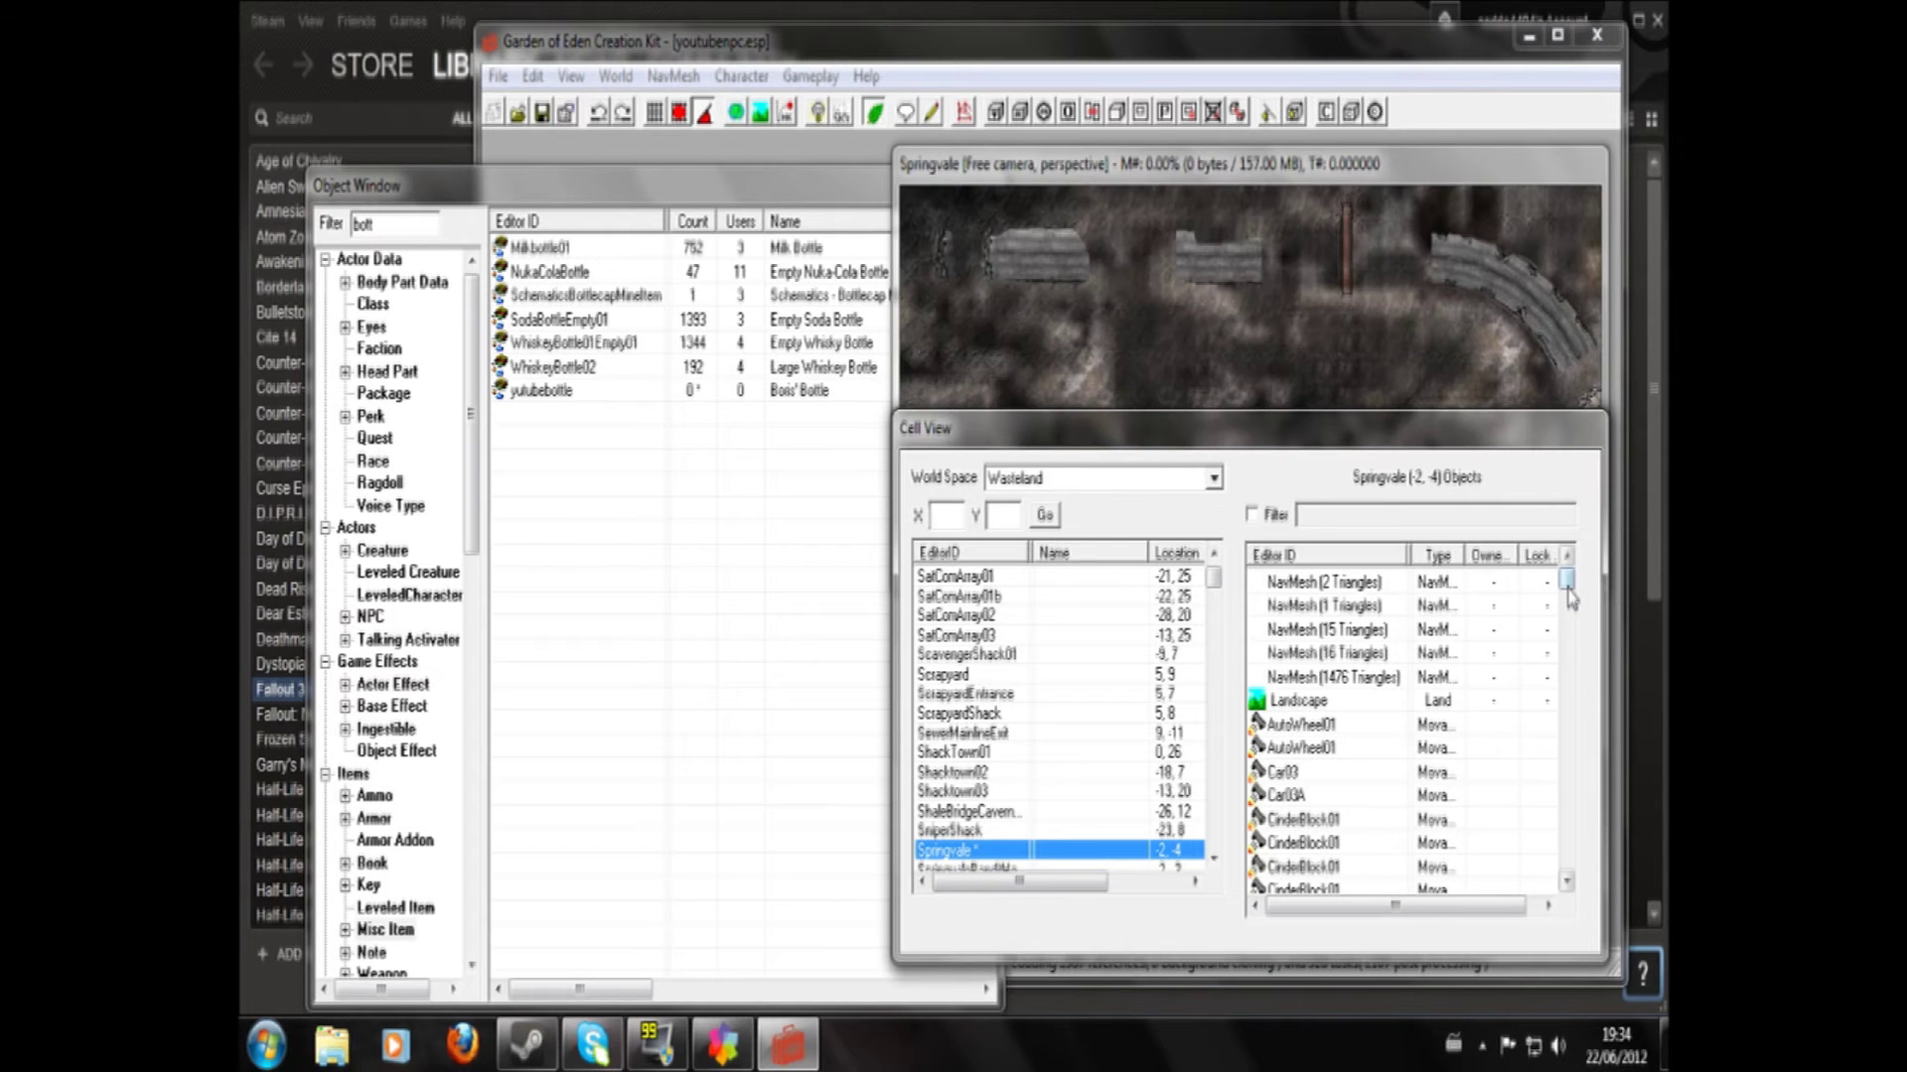
scroll(1563, 655, down, 3)
click(1563, 655)
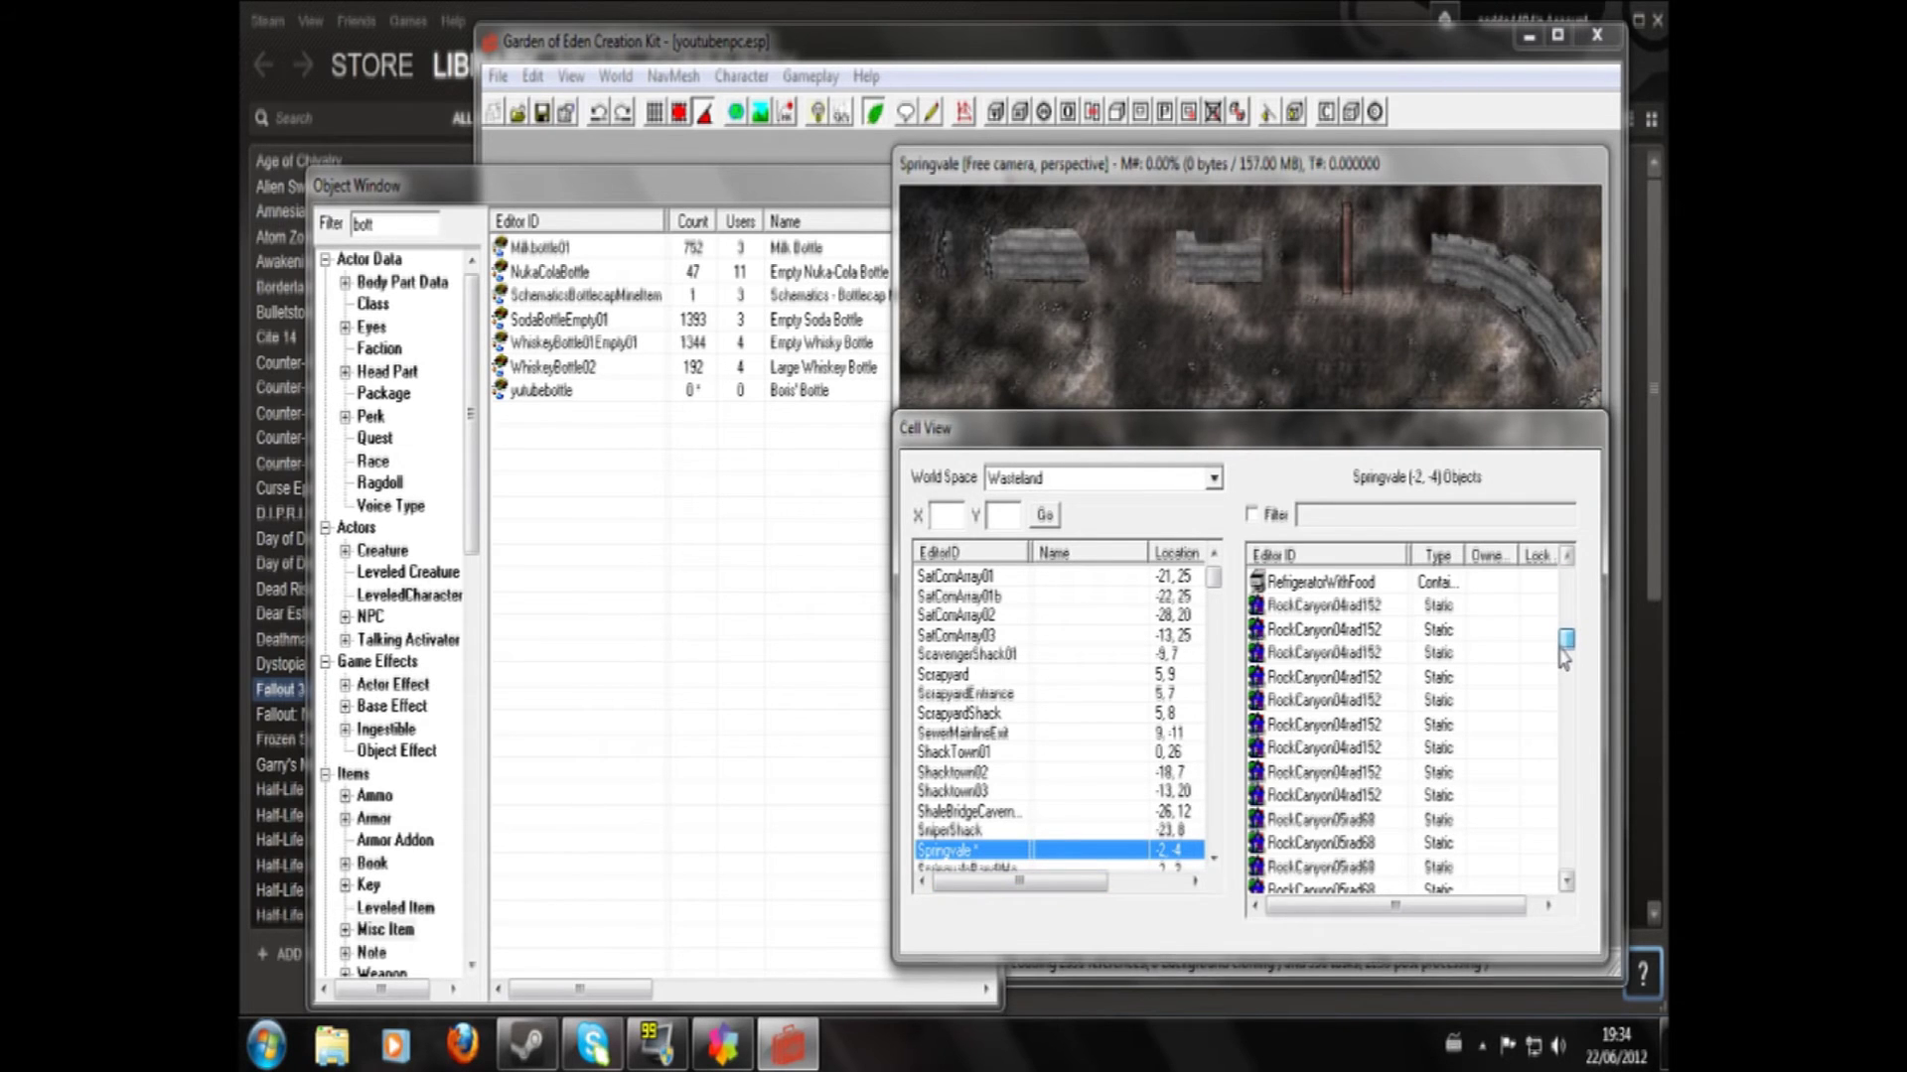
- Place the yutubebottle item in Springvale beside the tricycle near the stop sign, accepting the operation on a quest object
click(1089, 688)
click(1281, 379)
middle_drag(1417, 522, 1206, 241)
scroll(1445, 564, up, 4)
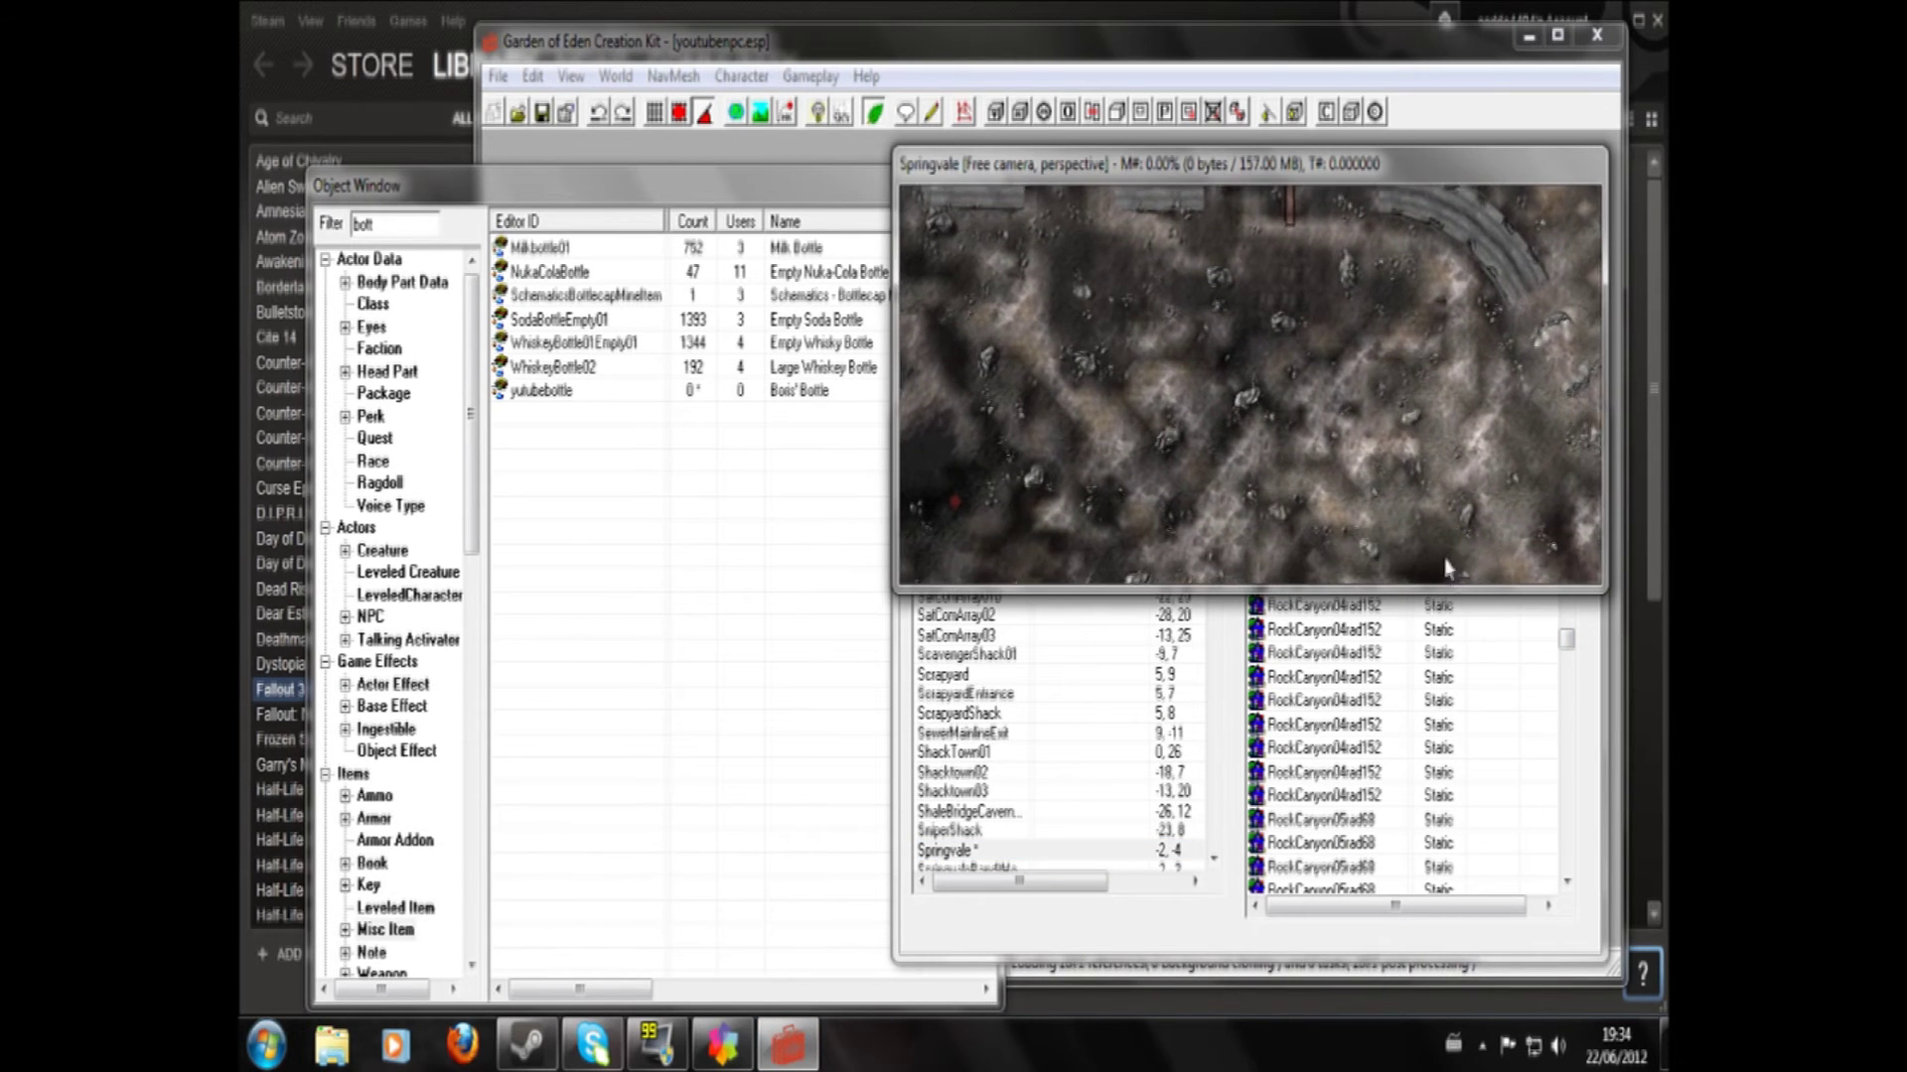
middle_drag(1529, 278, 761, 647)
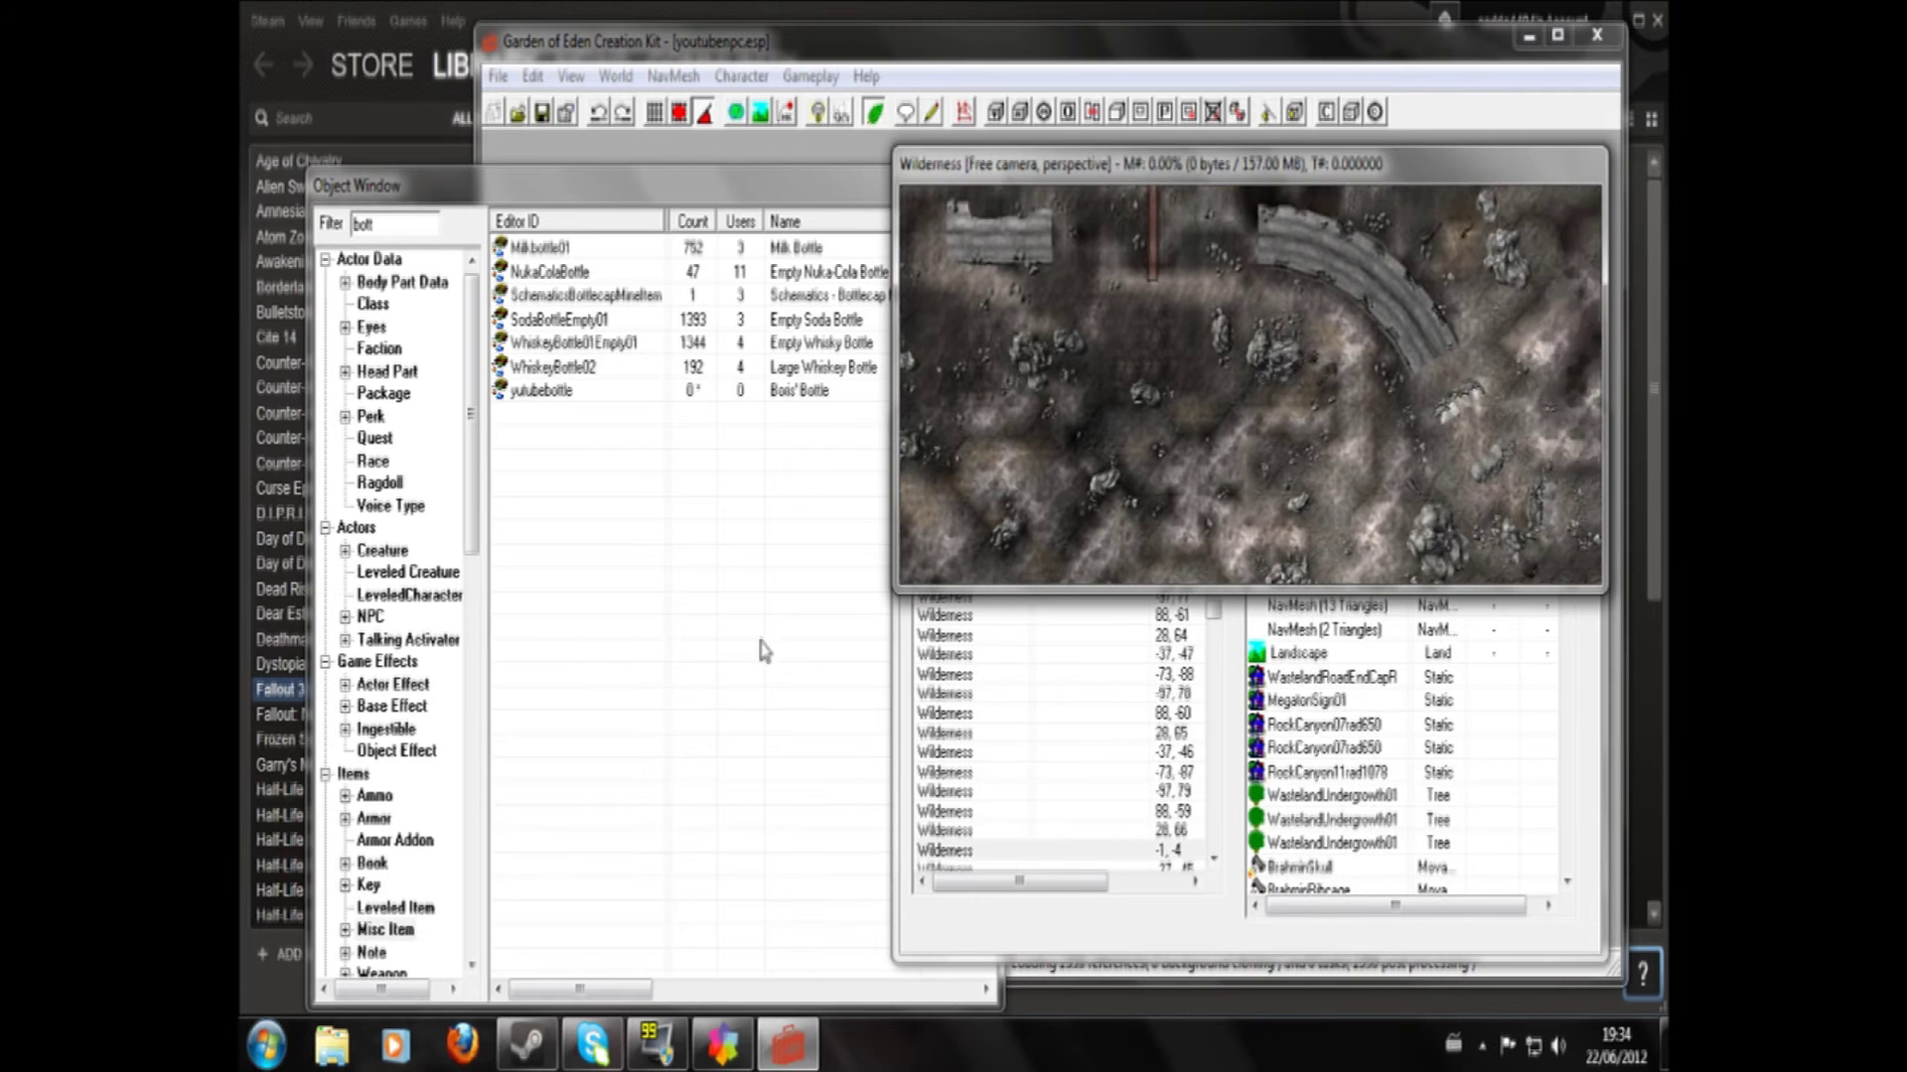
click(1266, 365)
shift+middle_drag(1266, 364, 879, 405)
shift+middle_drag(1338, 501, 1170, 423)
scroll(1233, 438, up, 8)
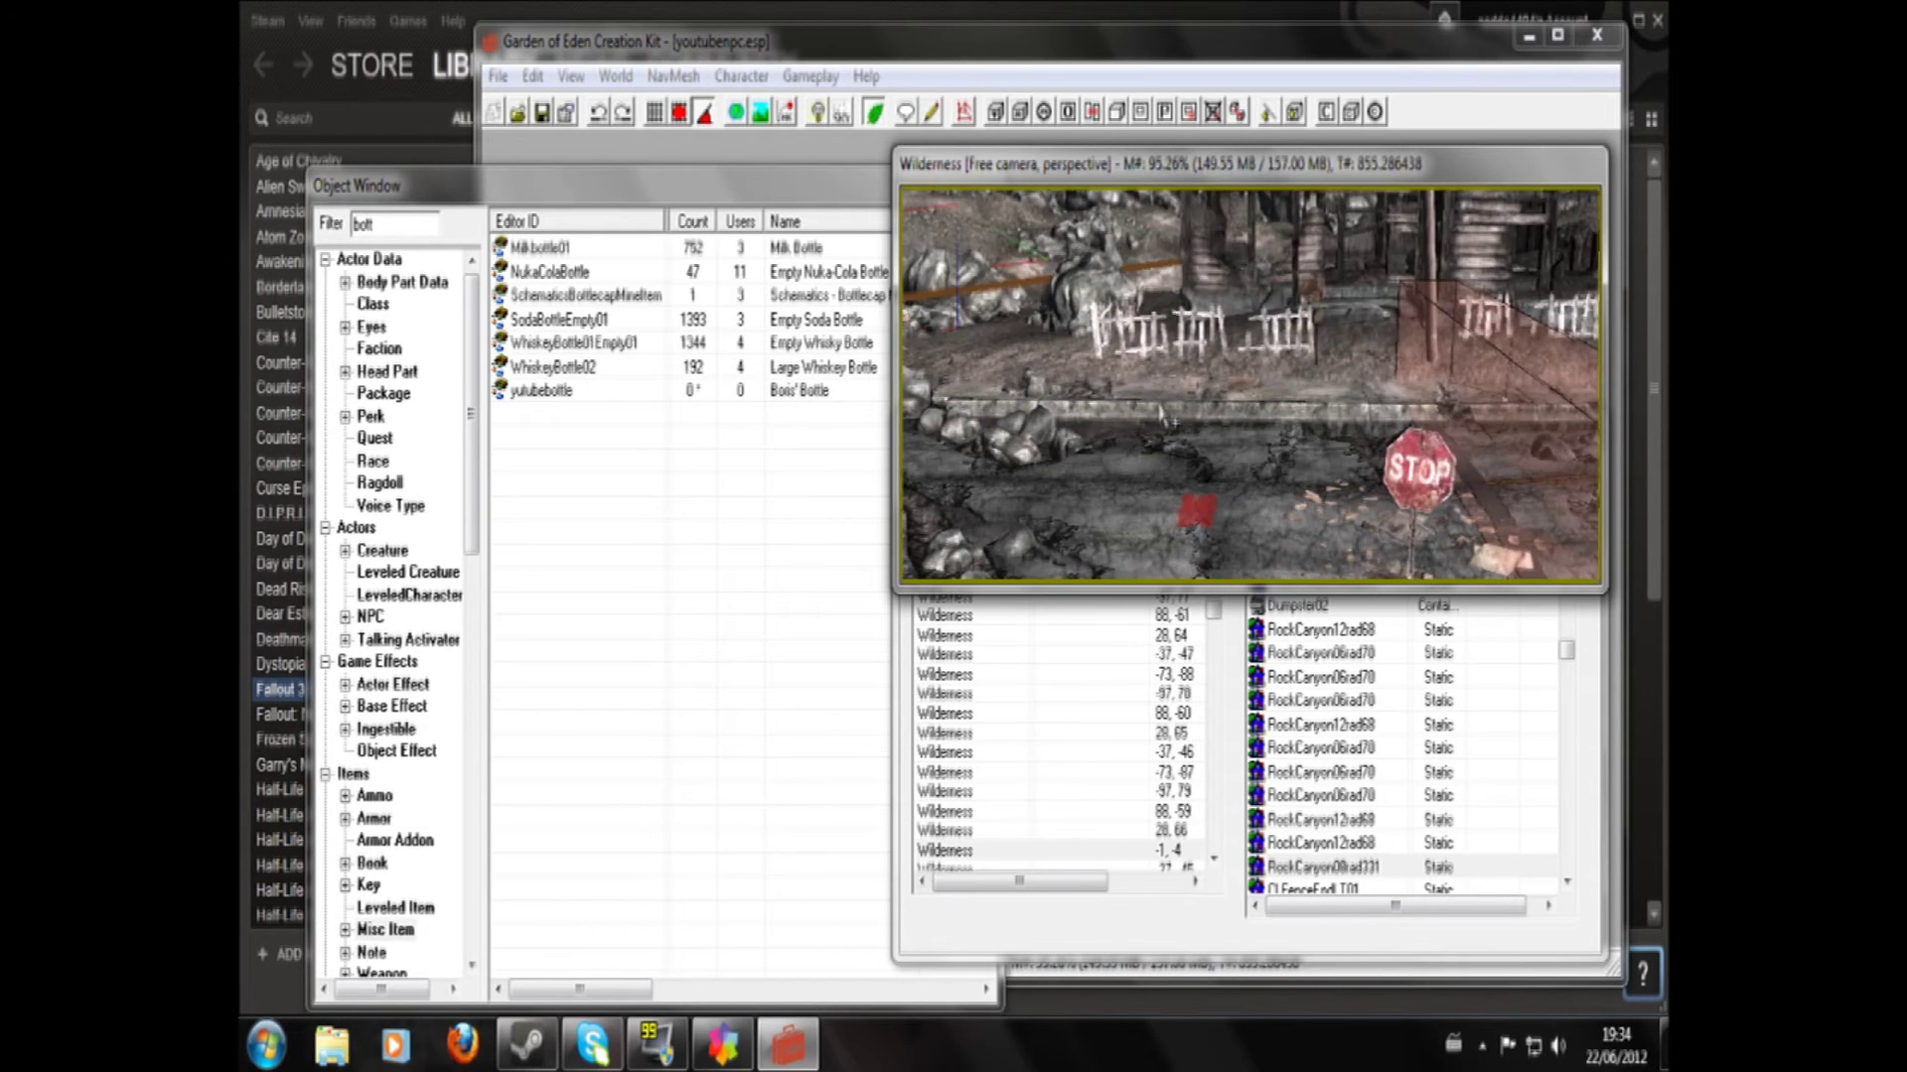
middle_drag(1219, 512, 1188, 425)
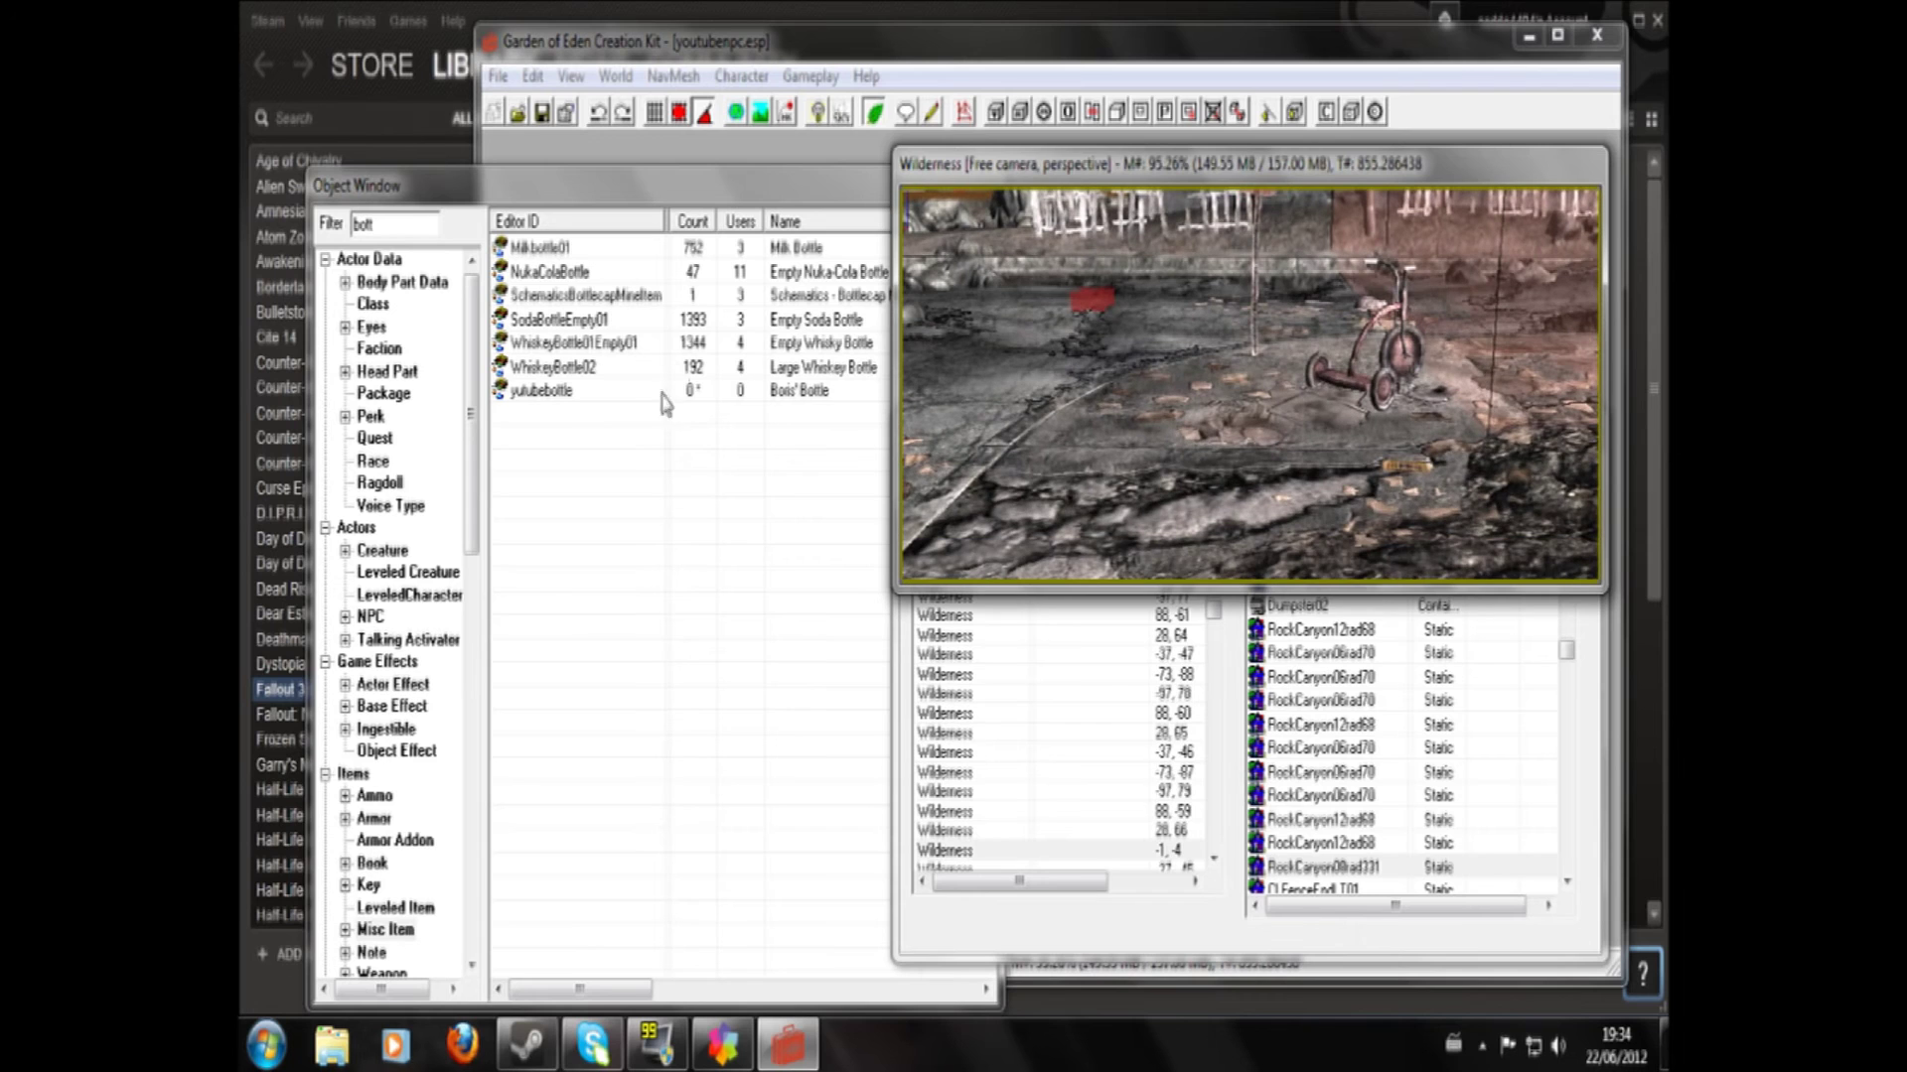
click(542, 397)
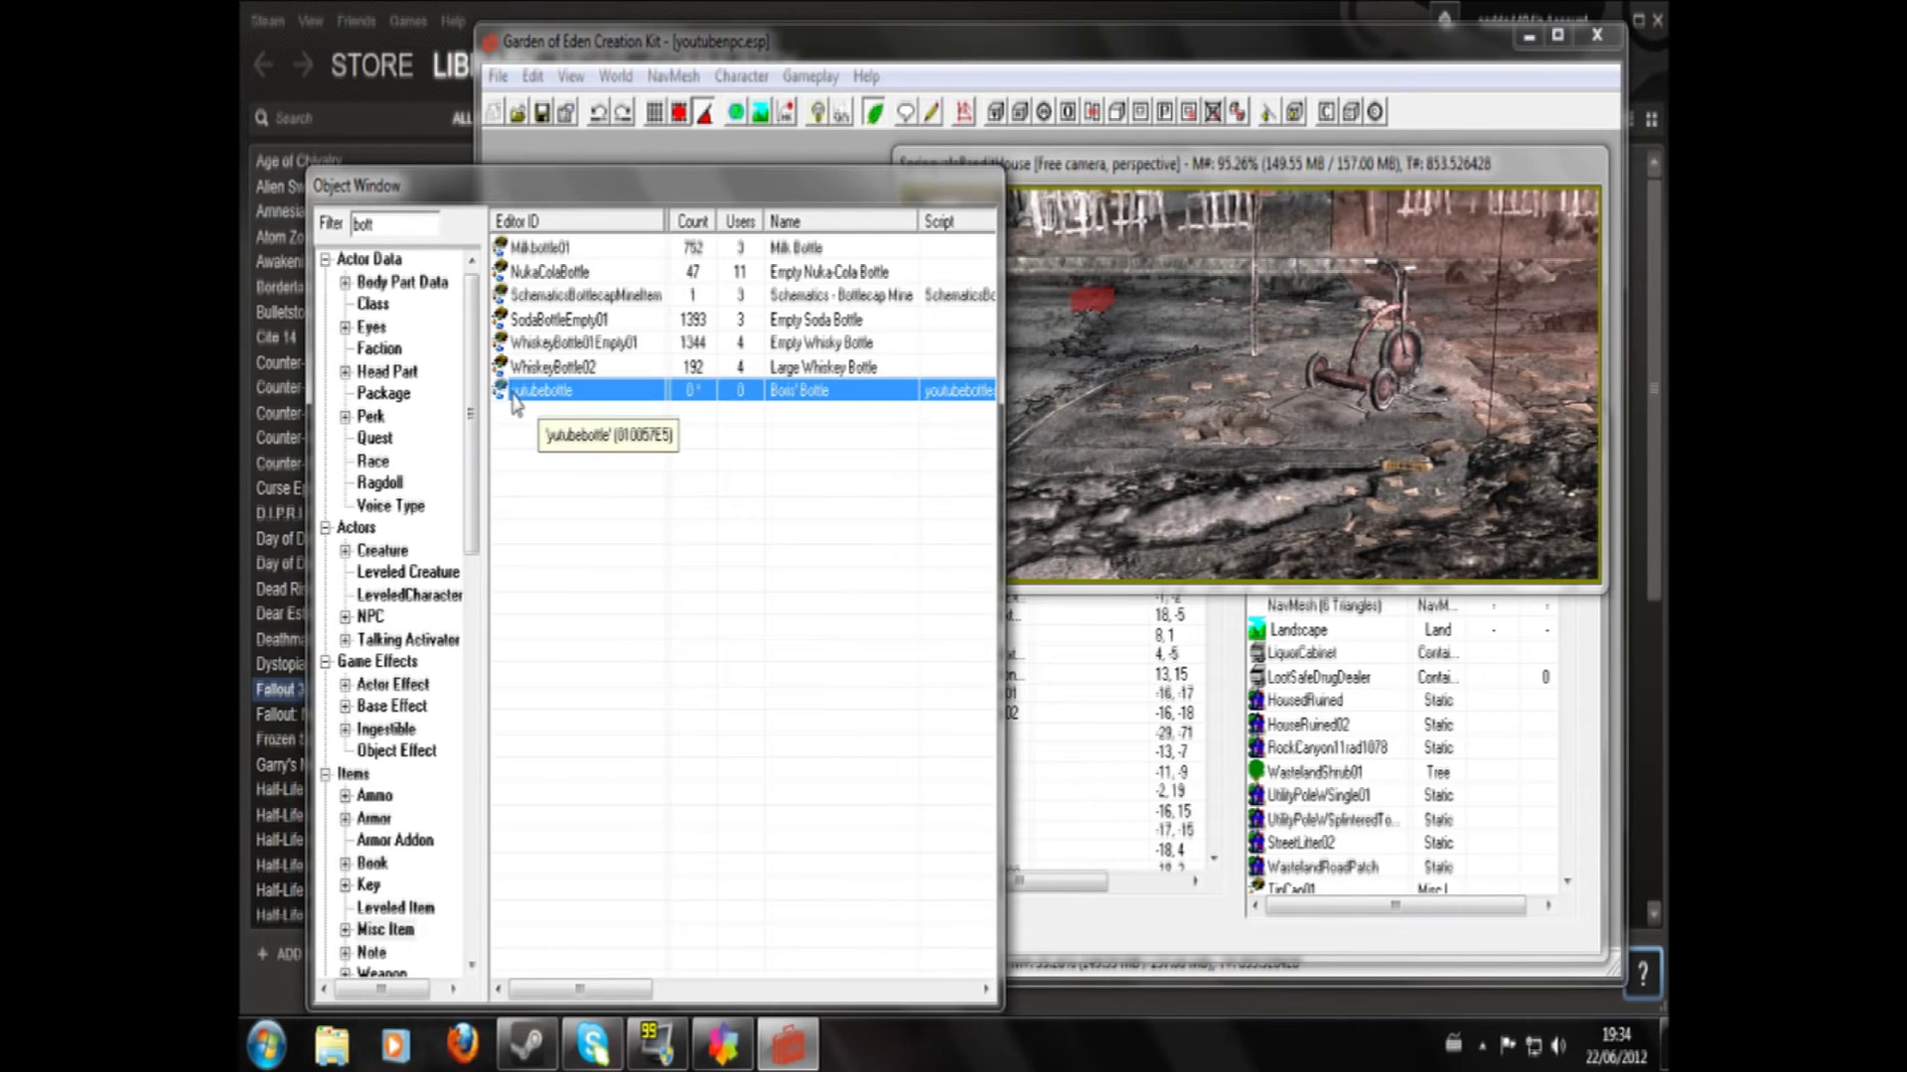
drag(504, 402, 1197, 377)
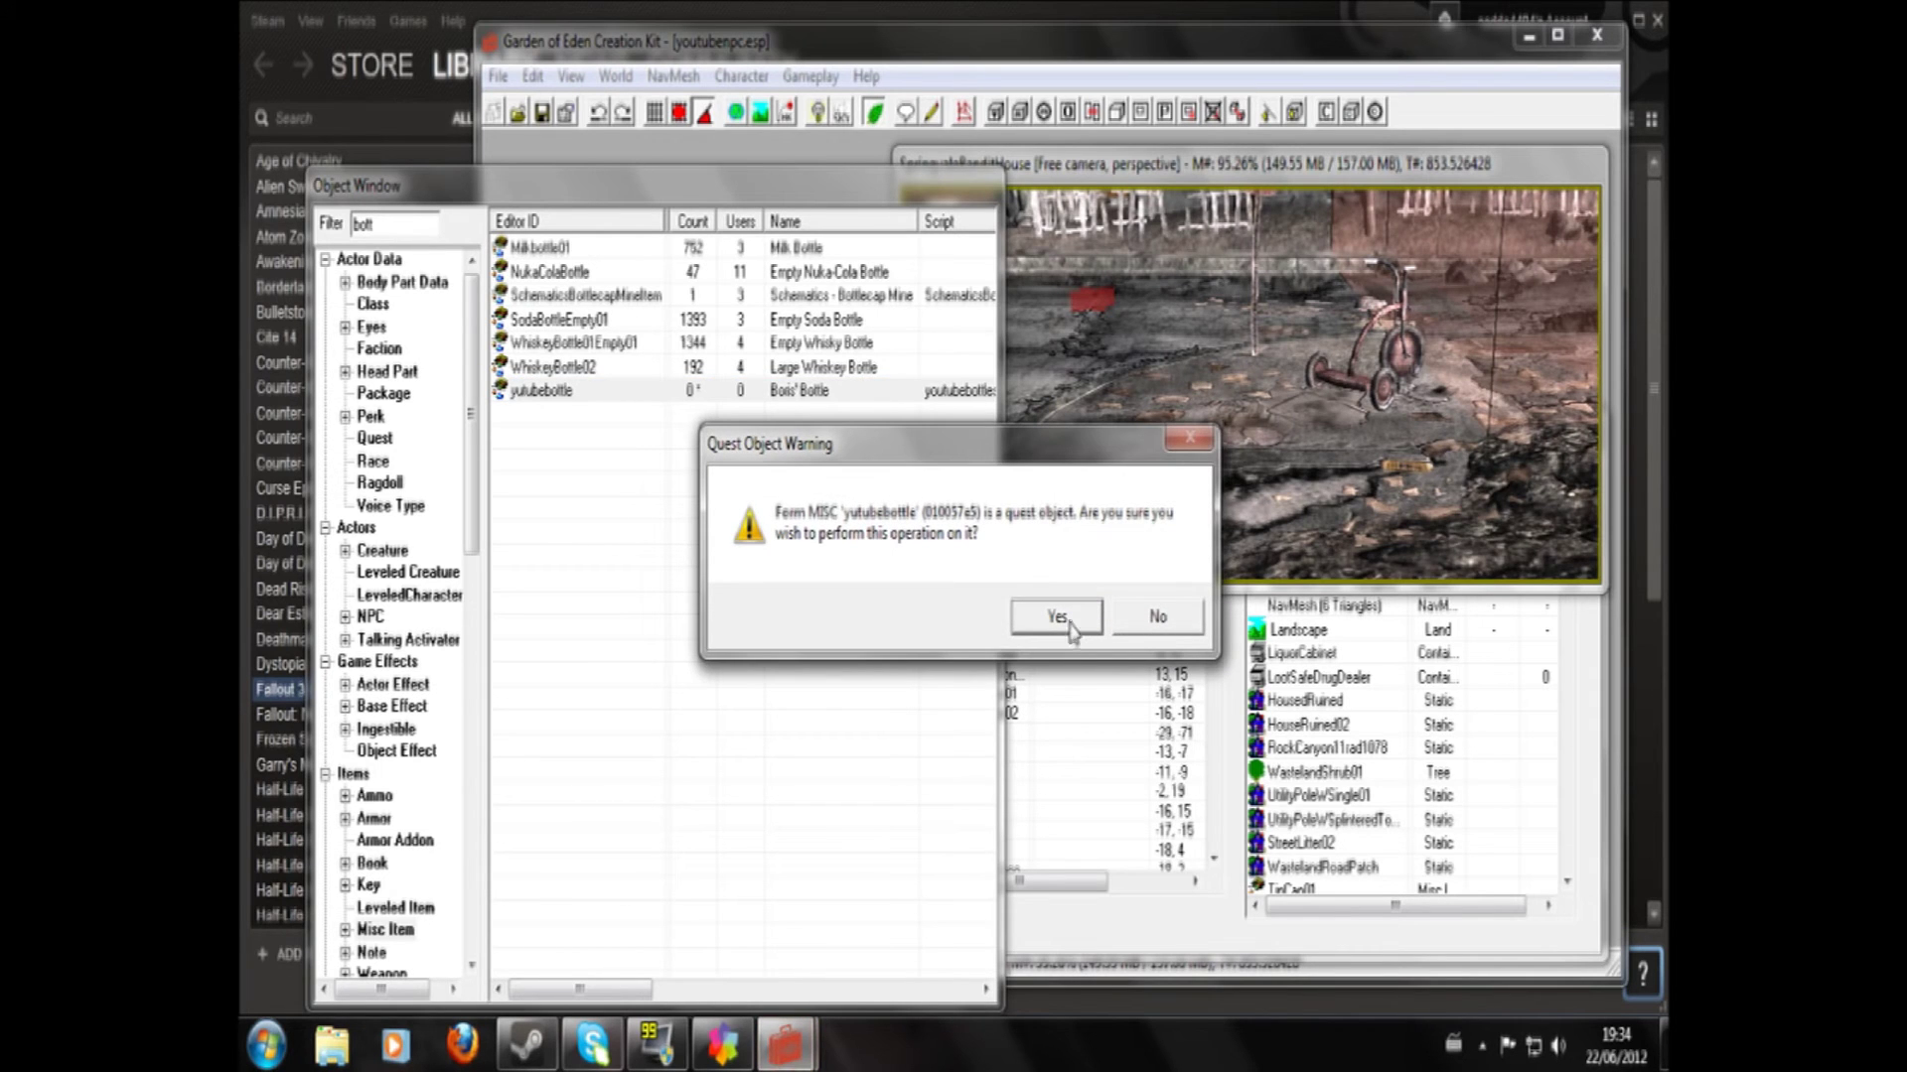
click(1057, 618)
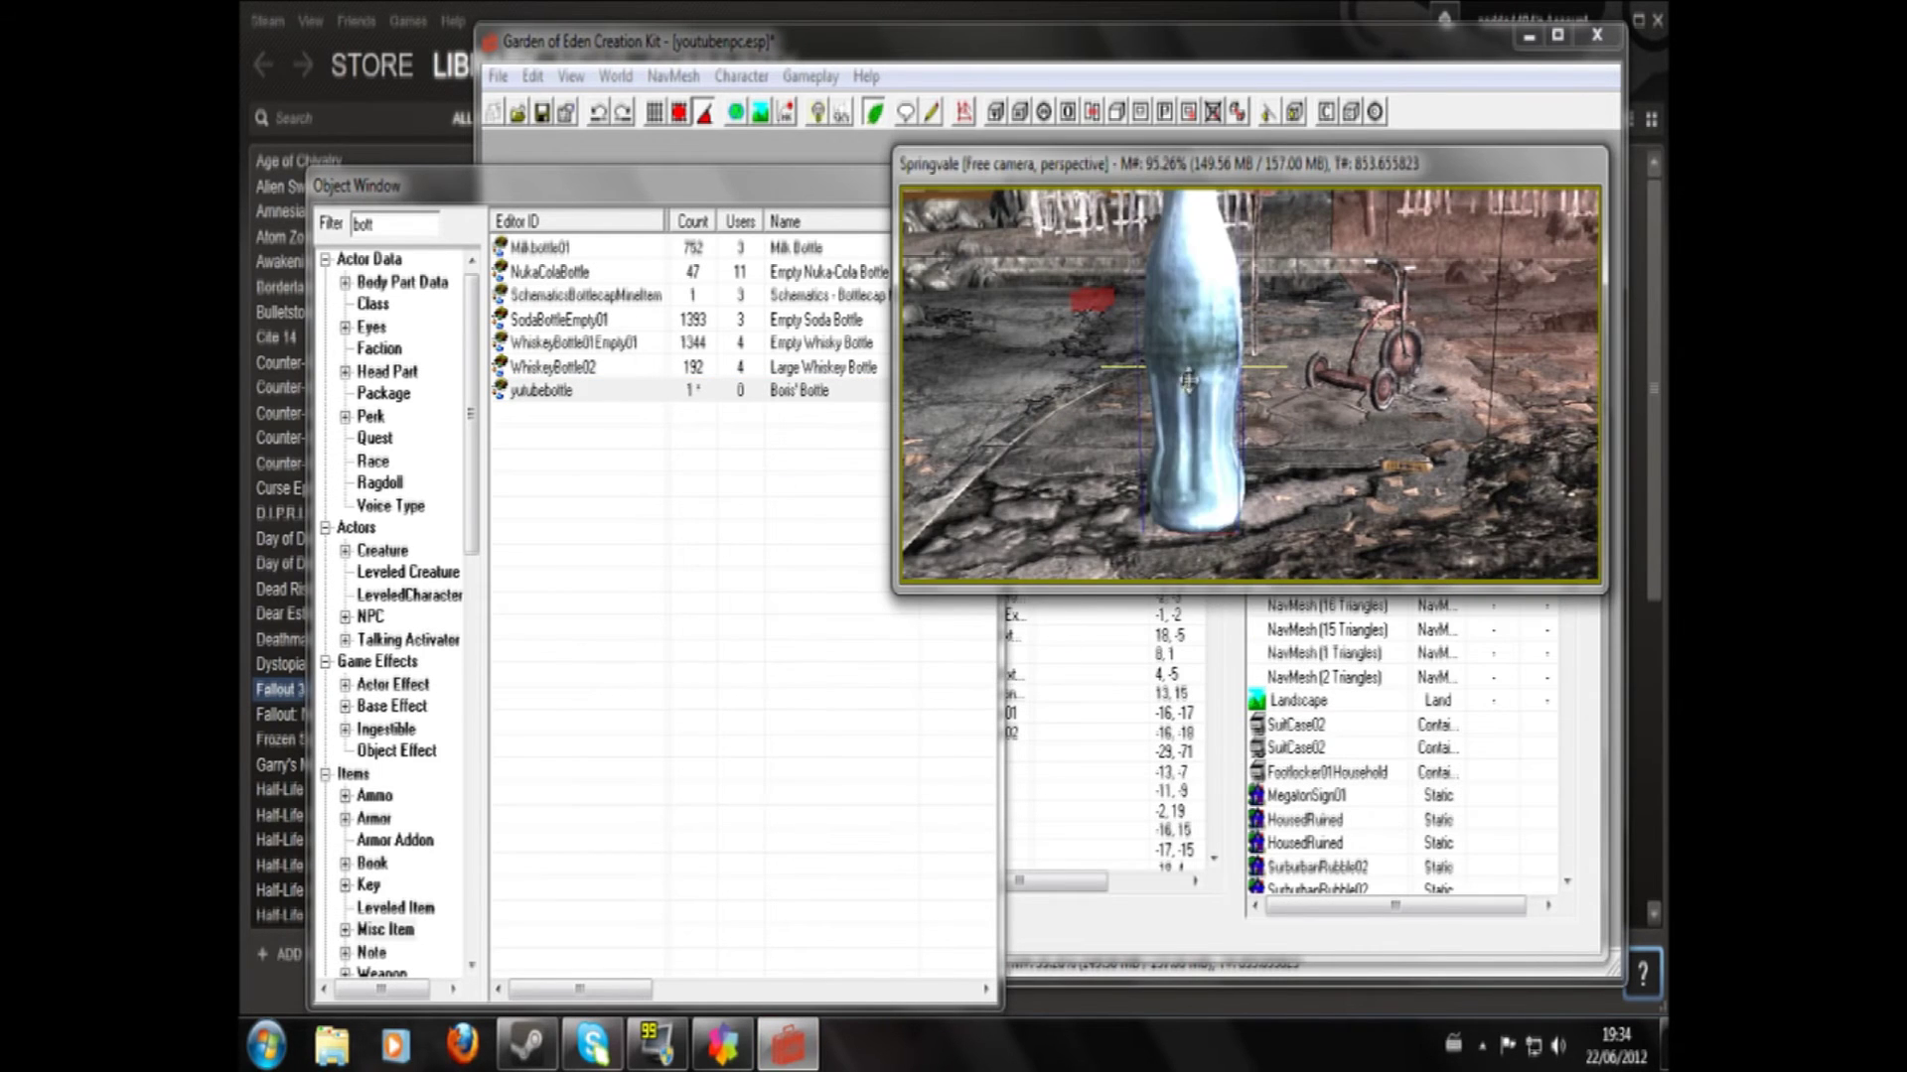
- Adjust the placed bottle on the pavement by the tricycle and save the plugin
drag(1210, 199, 1216, 30)
drag(1230, 350, 1226, 192)
shift+middle_drag(1241, 372, 1078, 193)
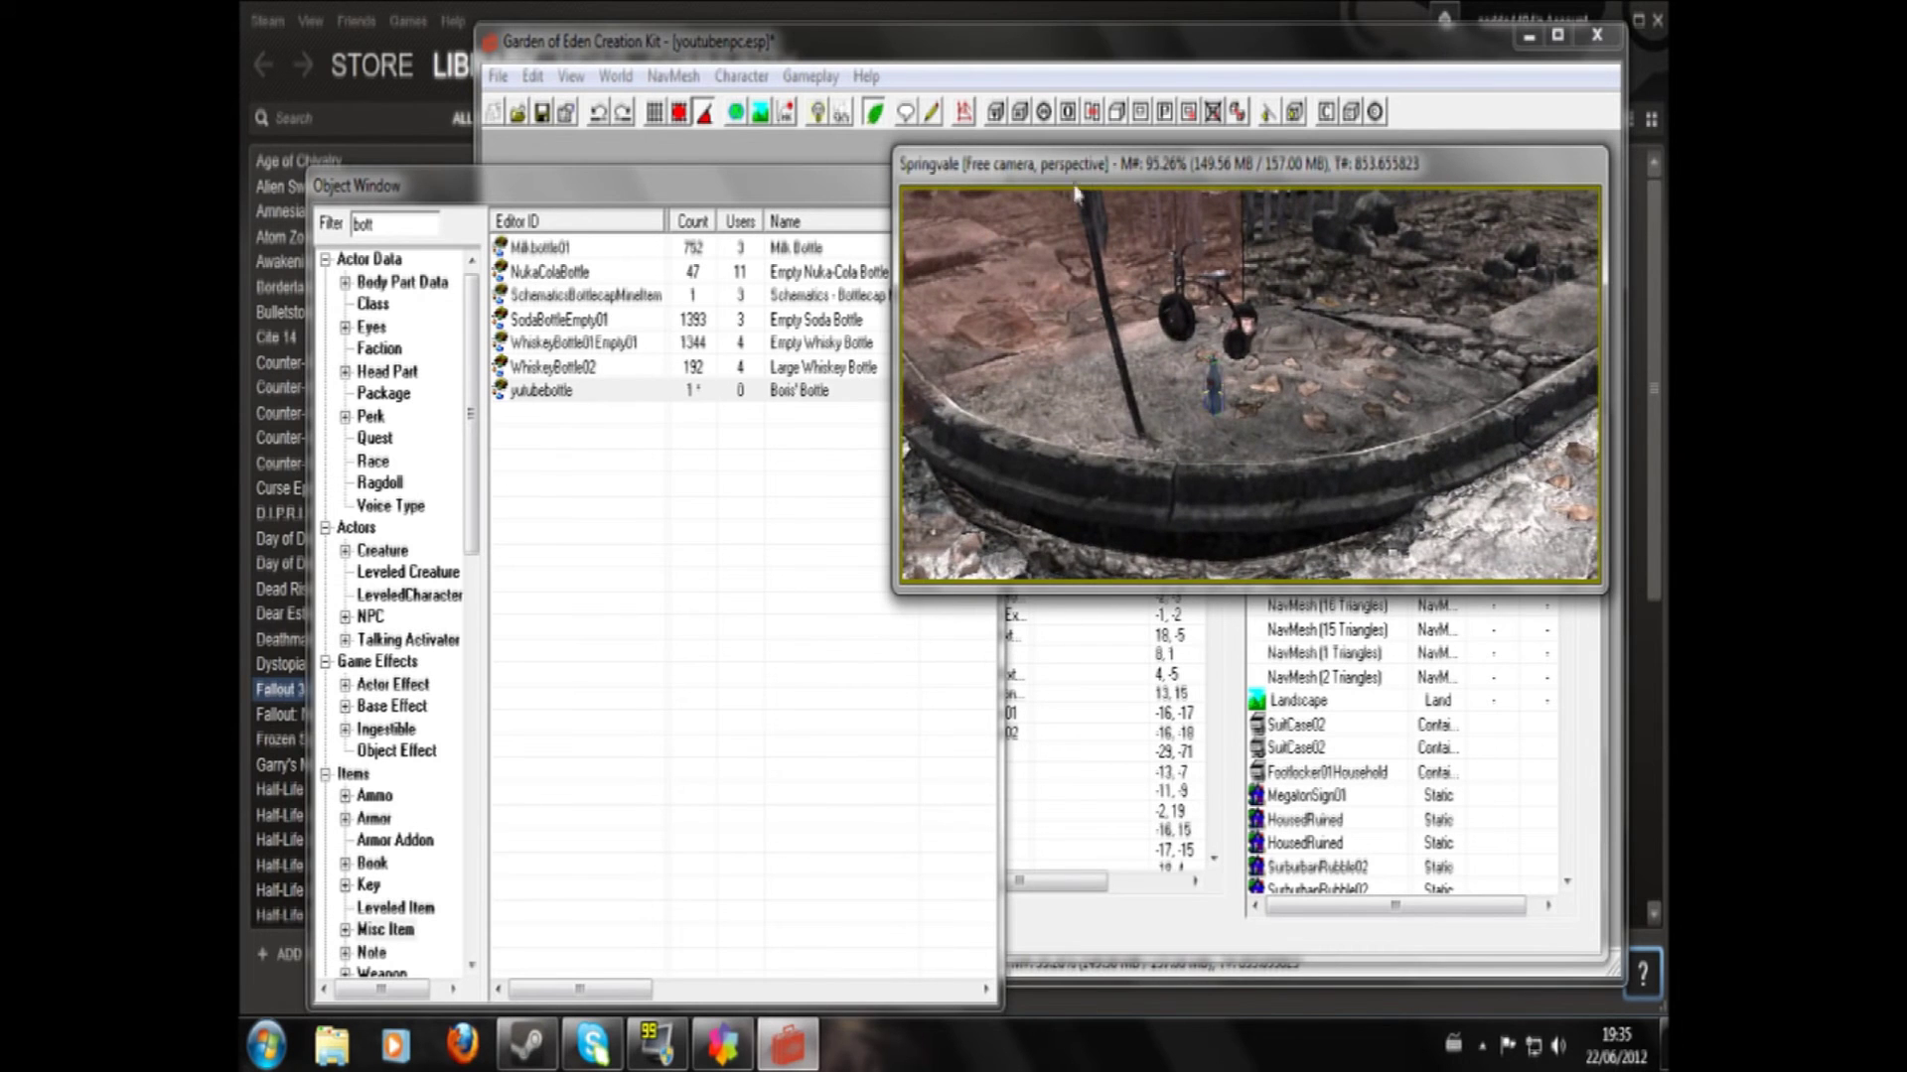
click(542, 112)
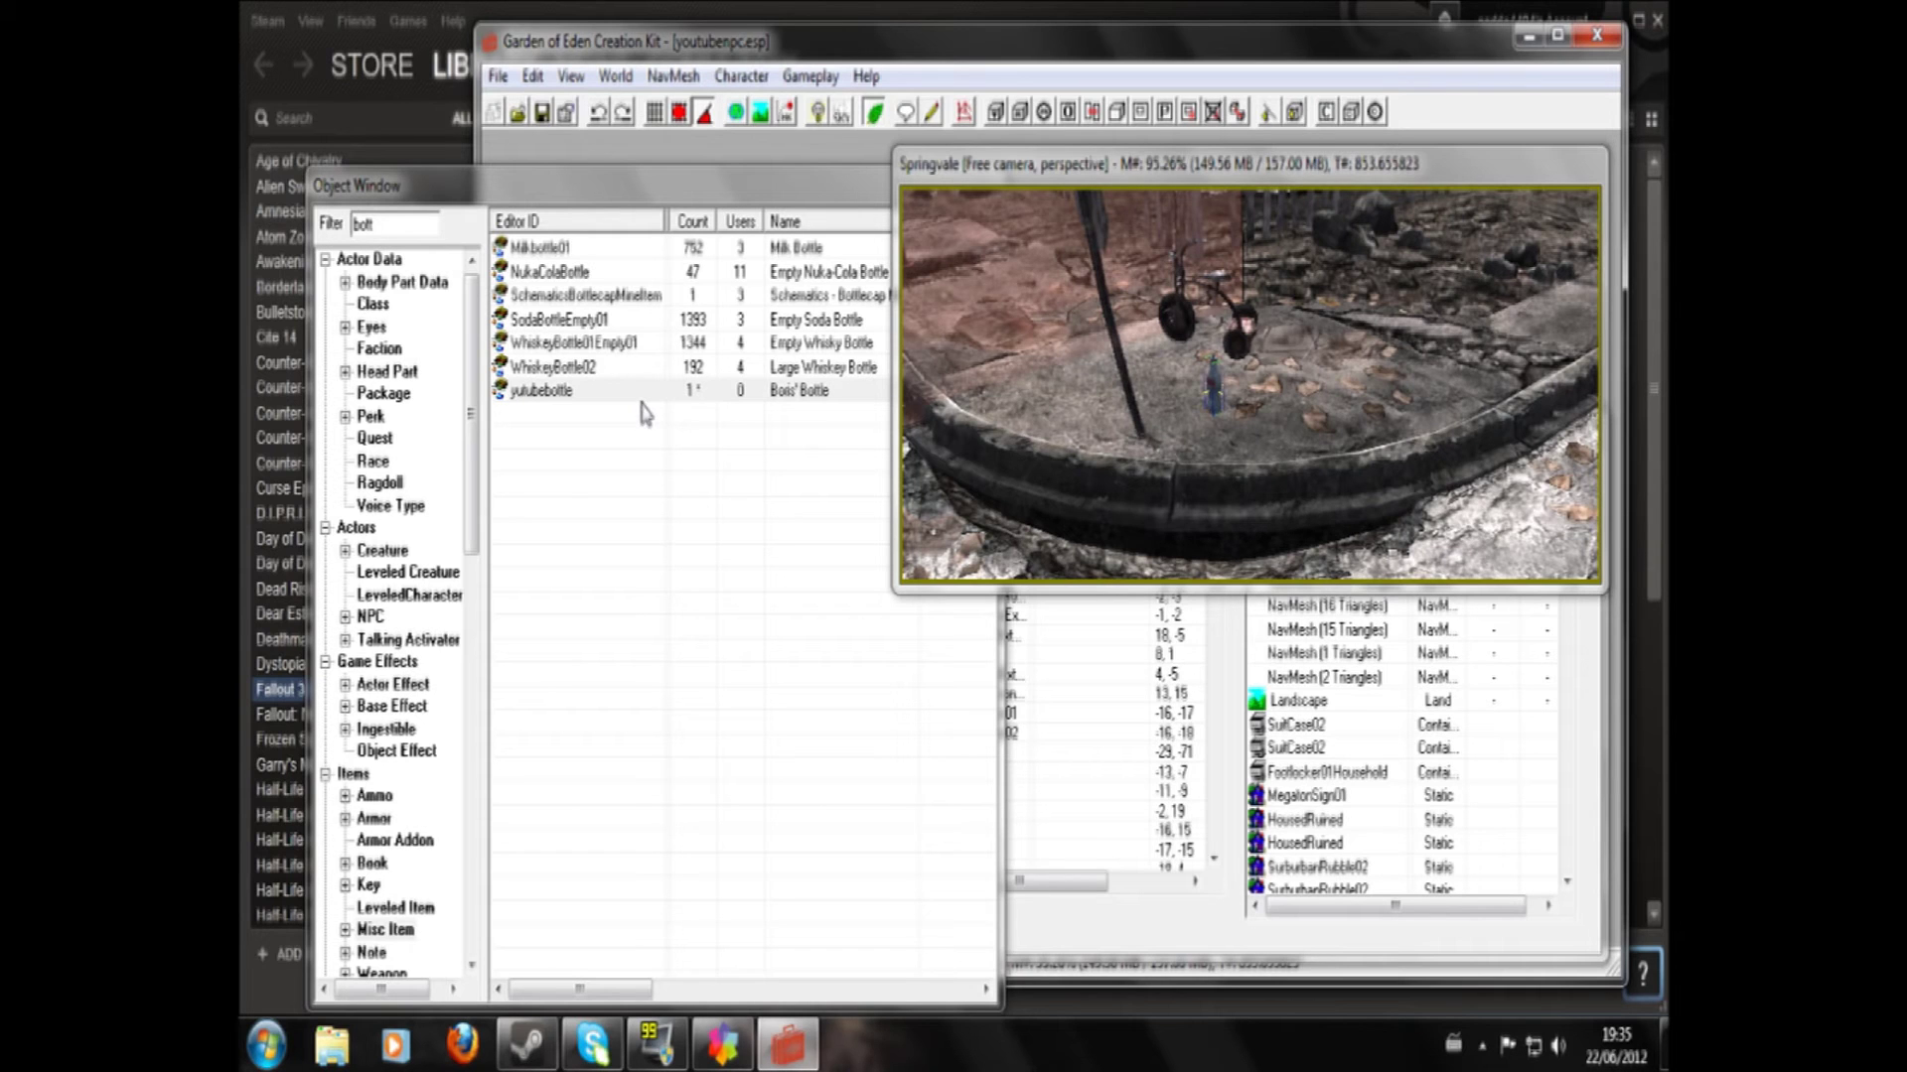
- Clear the object filter and open the dialogue topics of the youtubedialogue quest
click(377, 443)
drag(377, 225, 323, 231)
key(BackSpace)
click(584, 535)
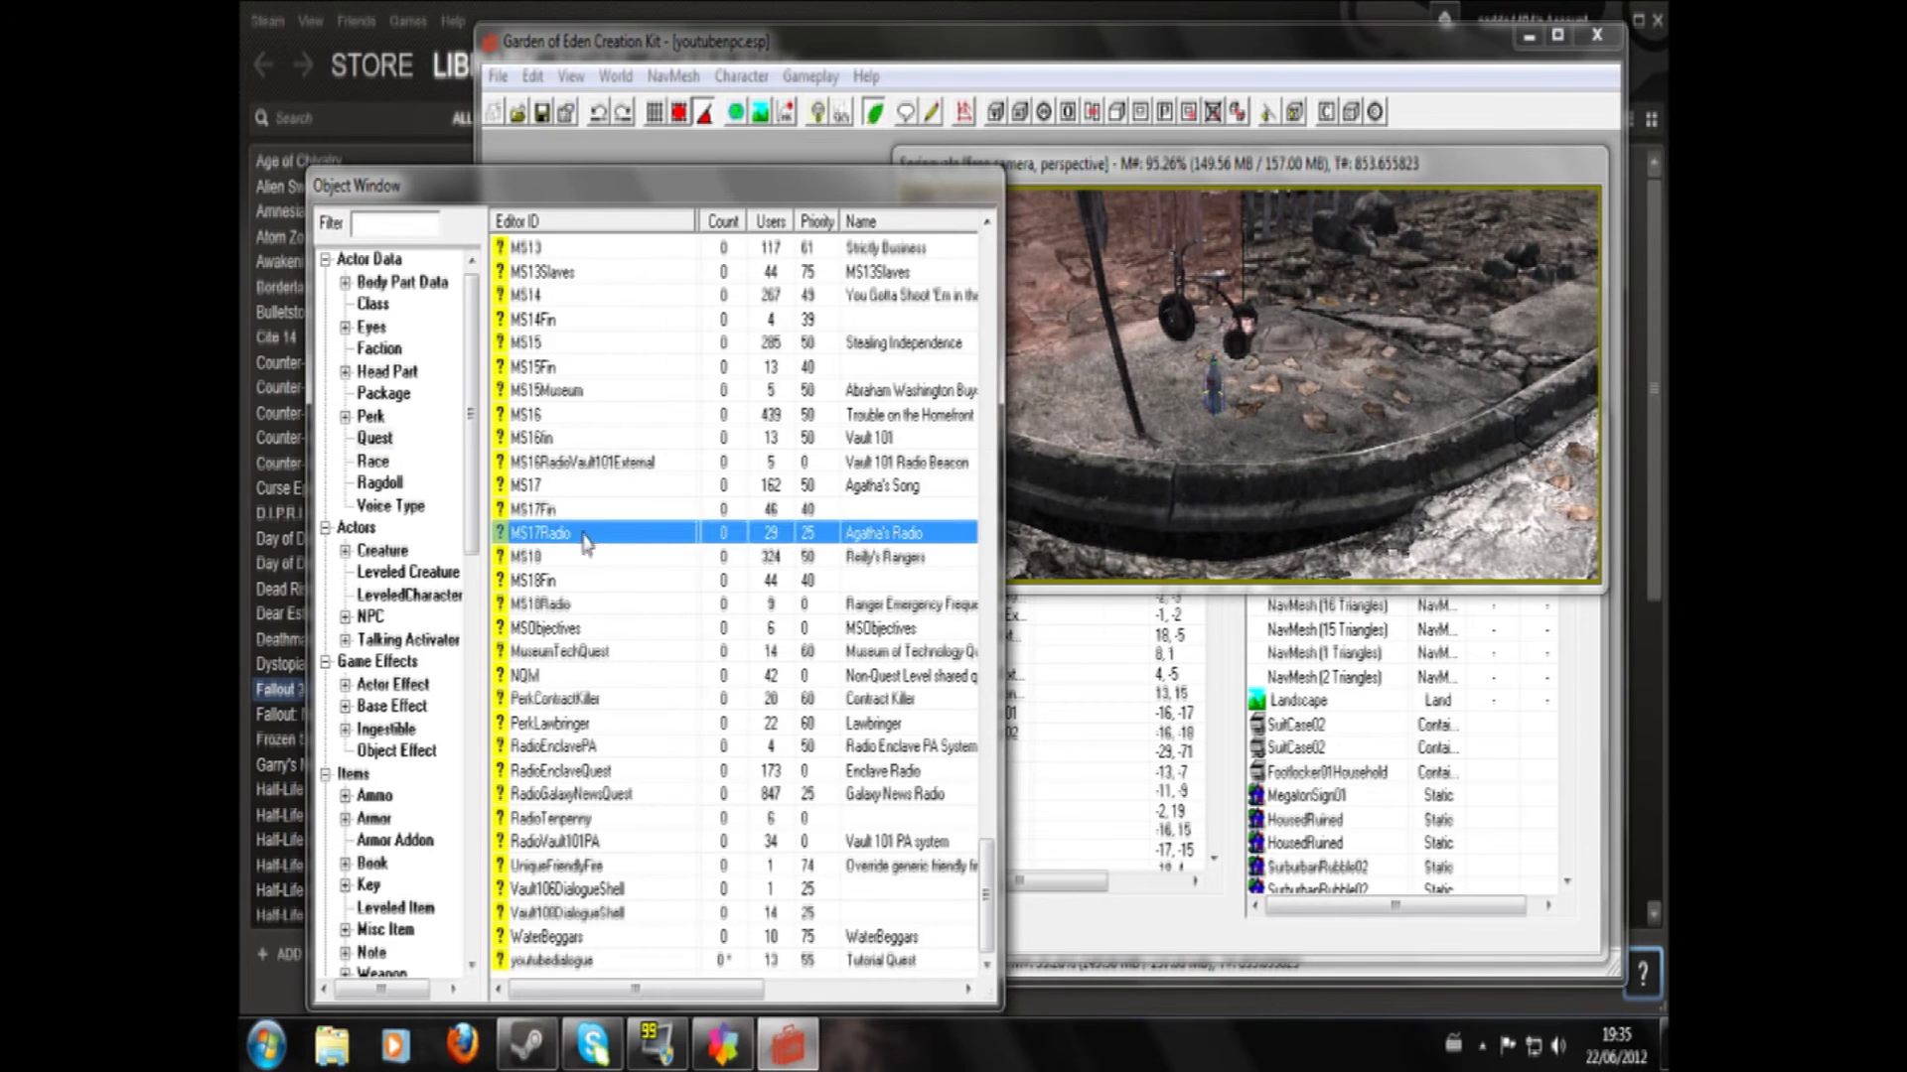
key(End)
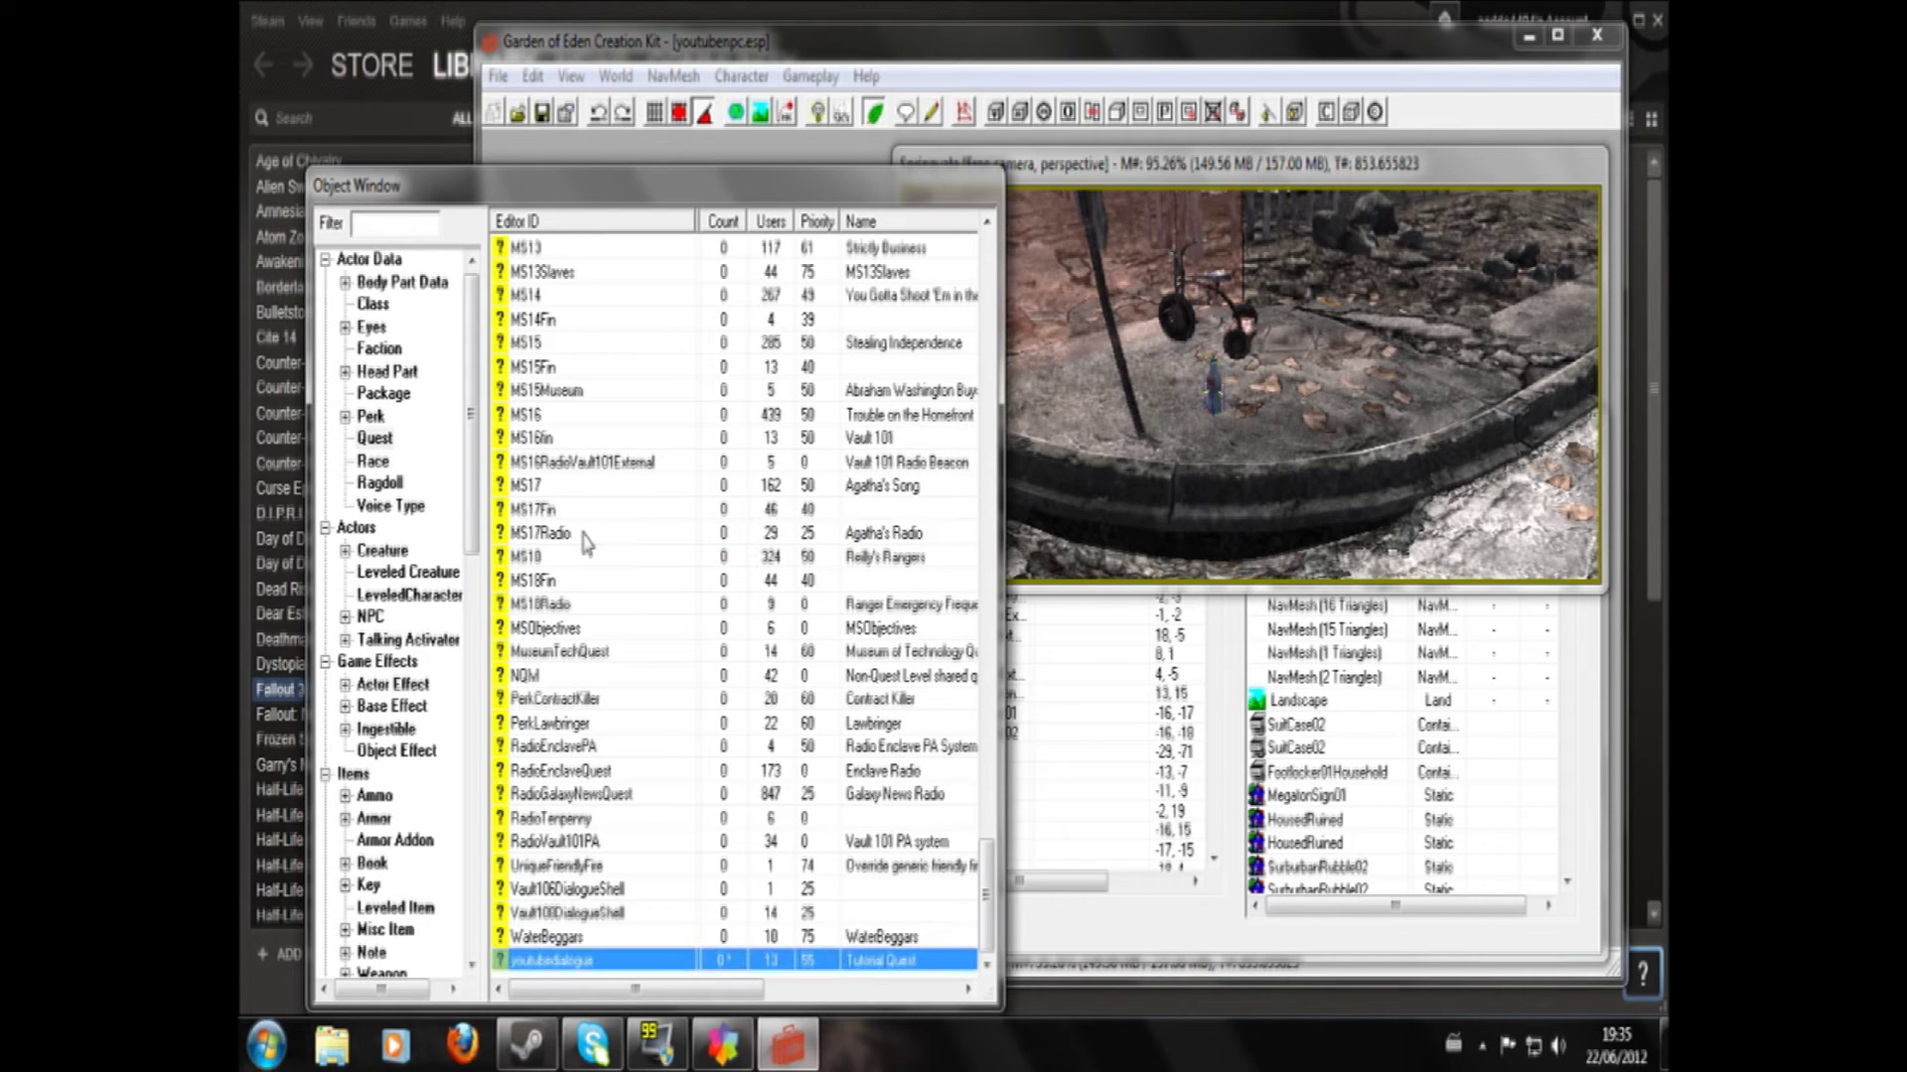
double_click(584, 961)
click(704, 52)
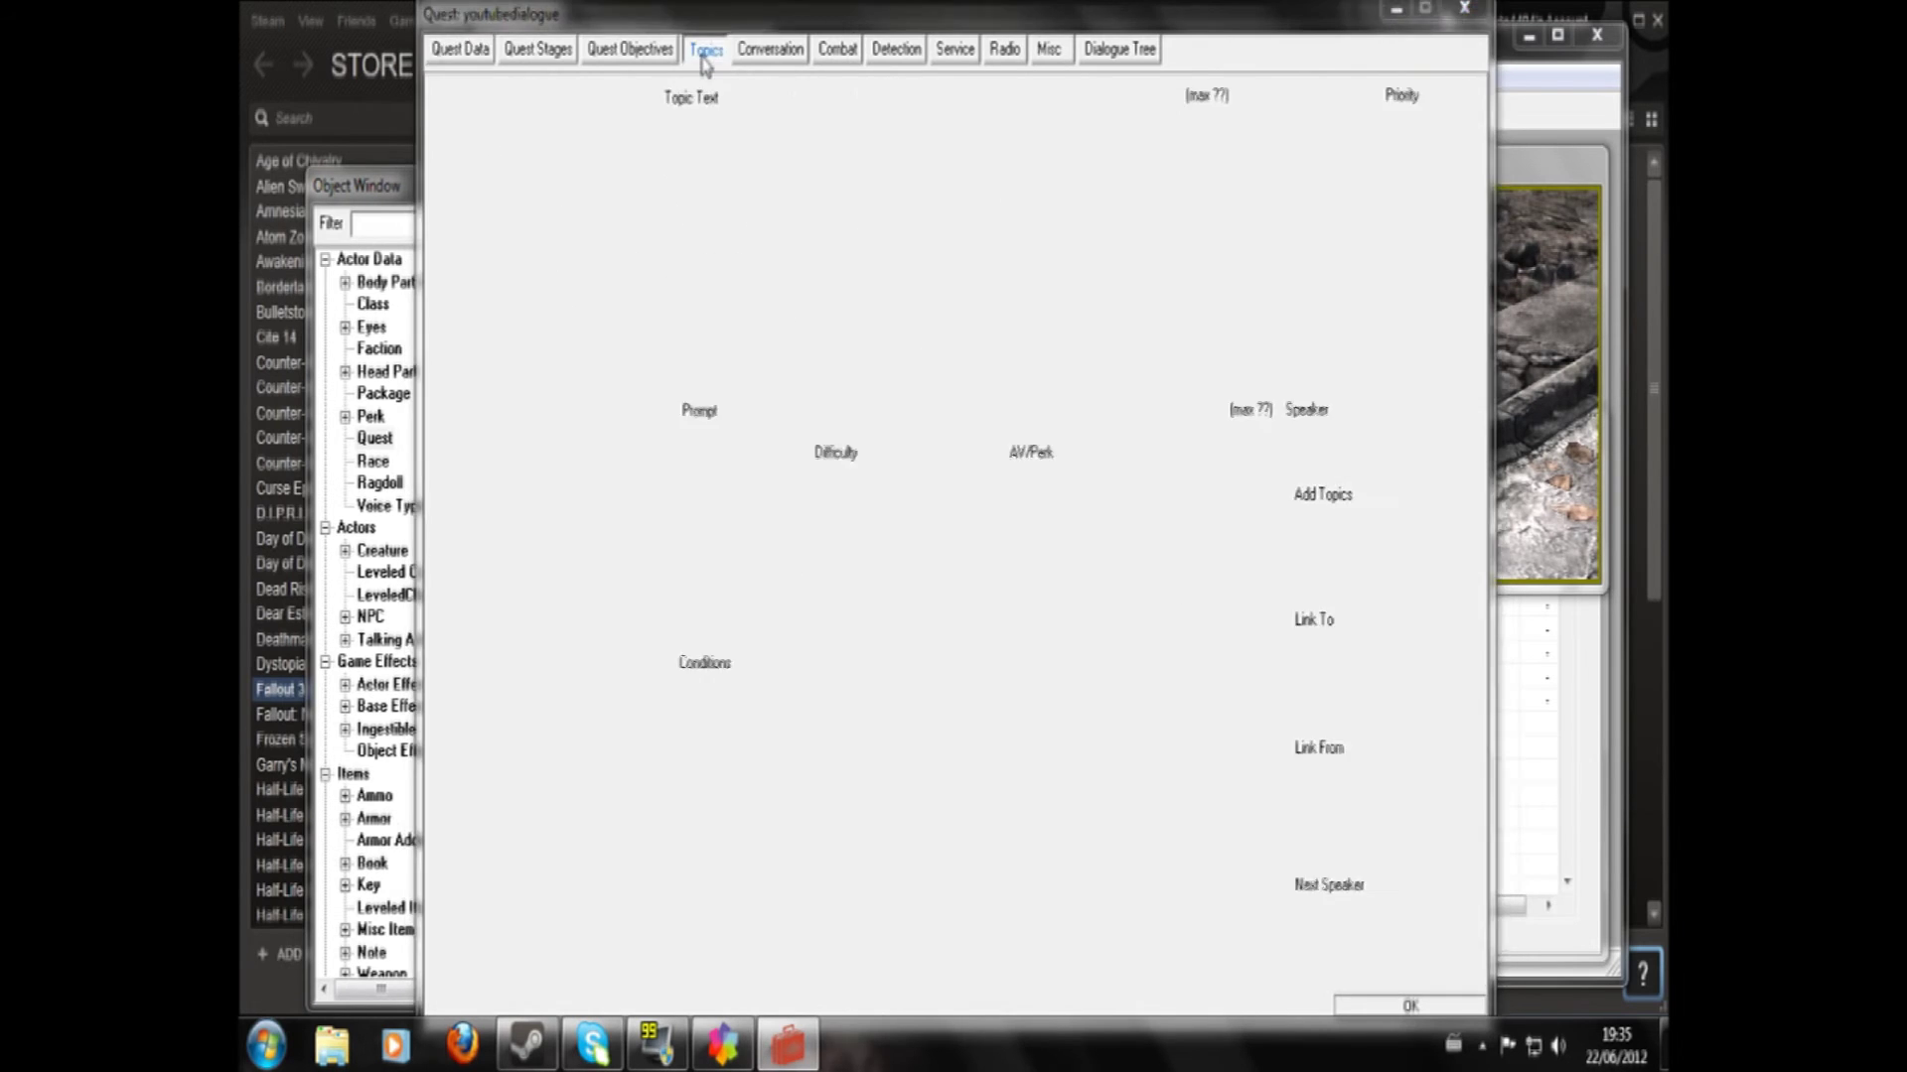
click(607, 50)
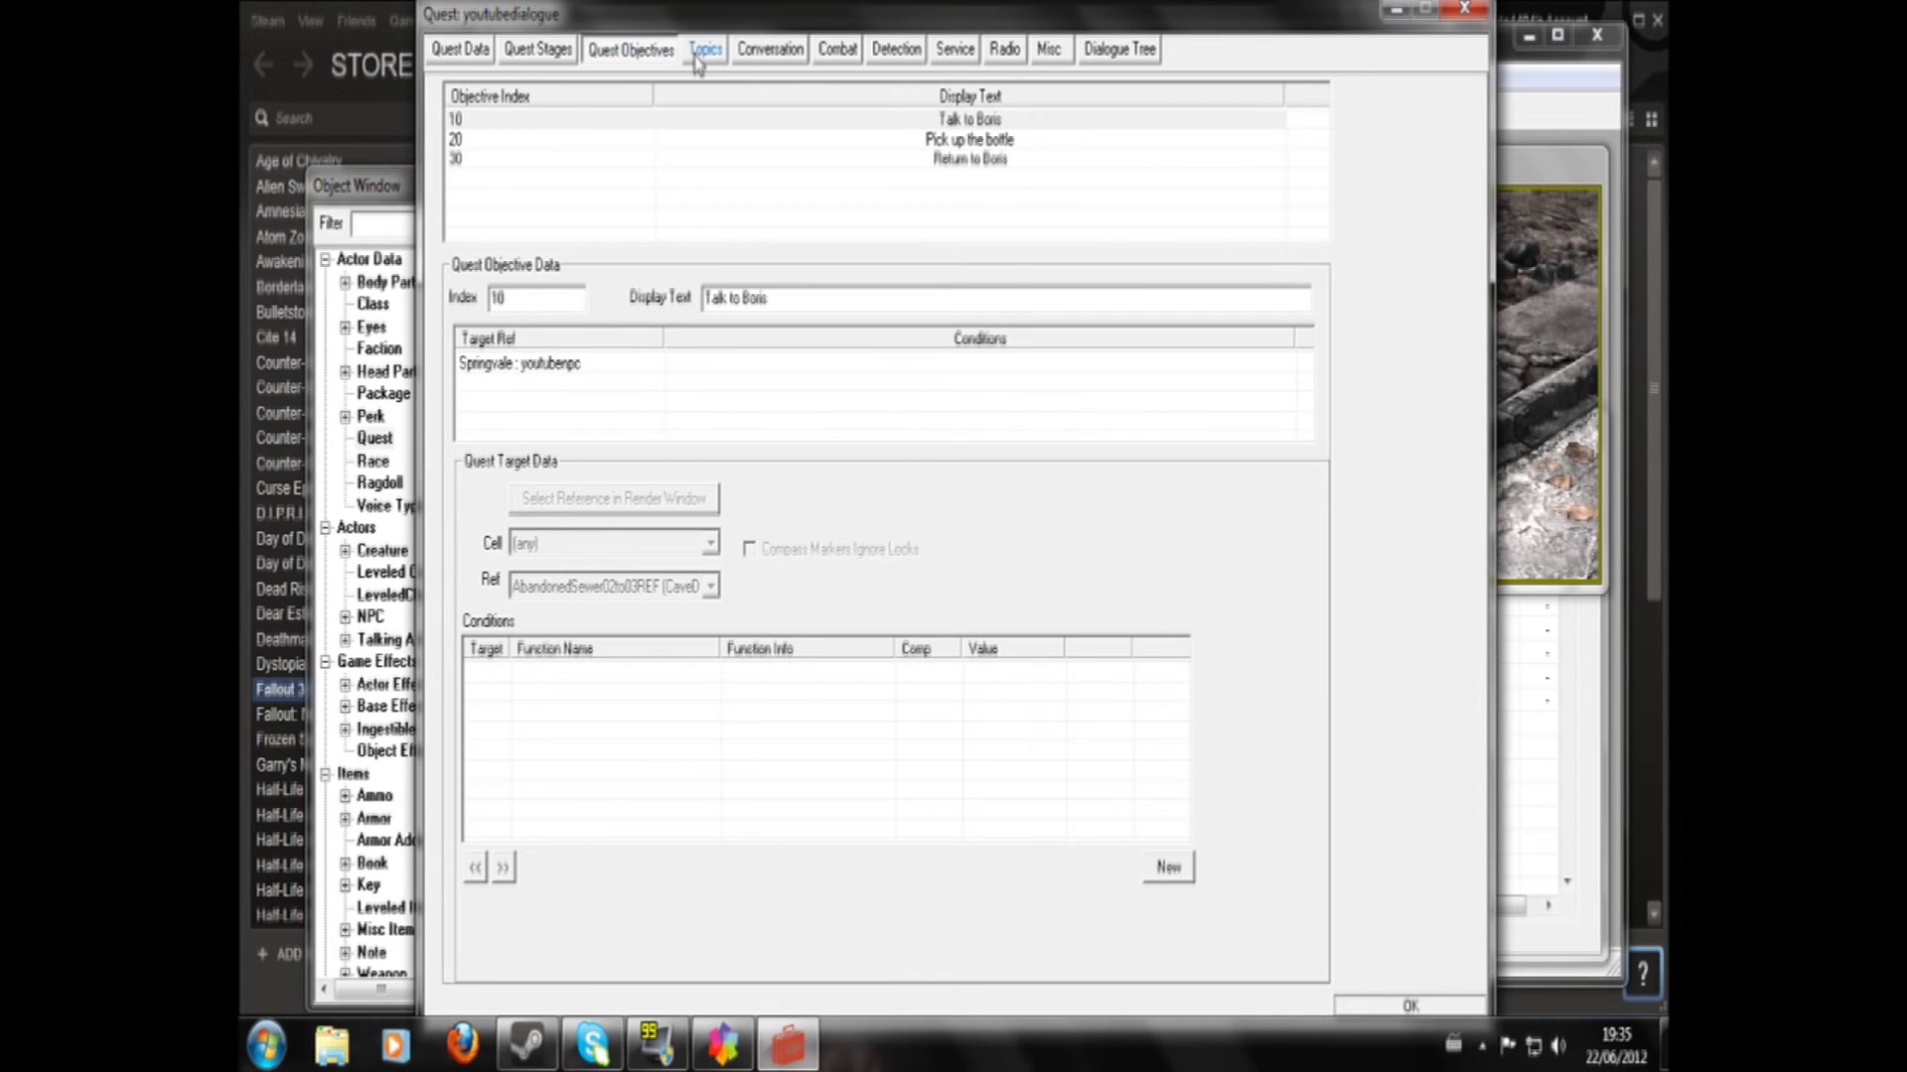
click(699, 52)
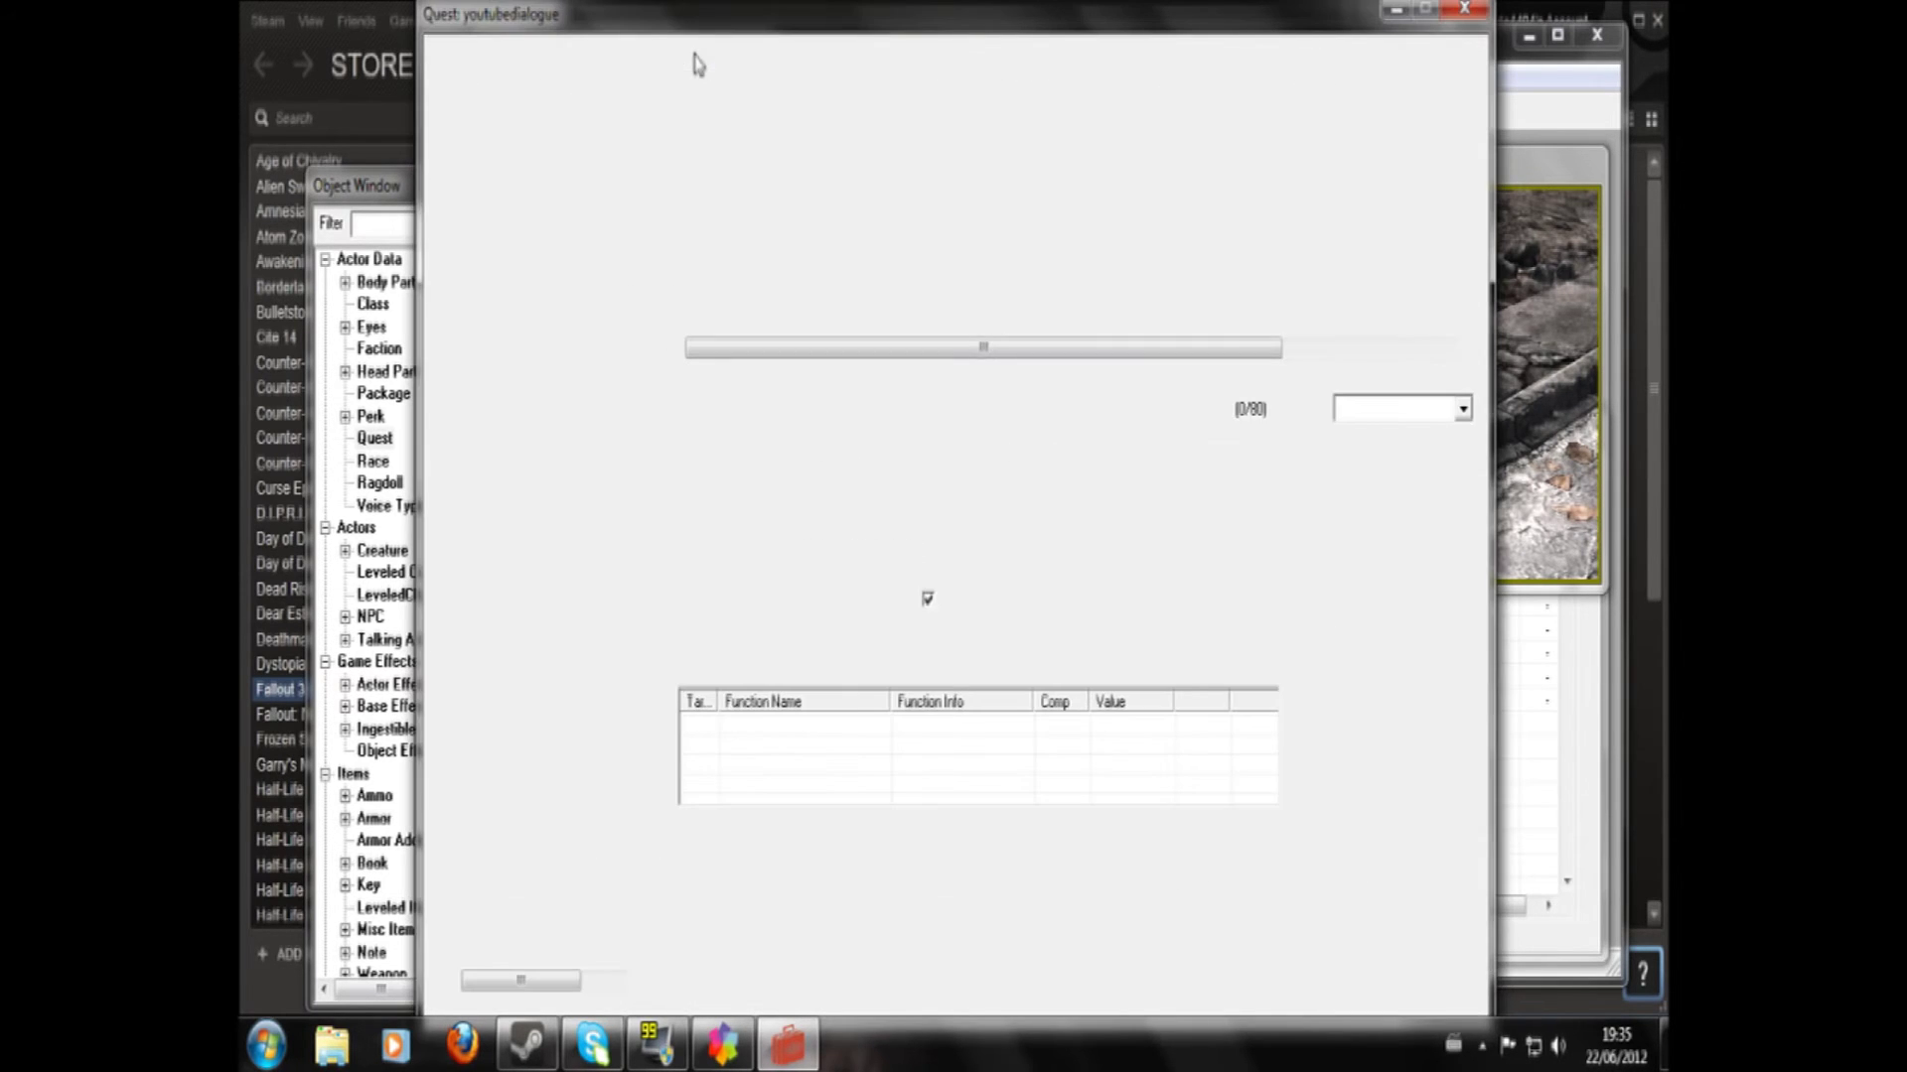
- Create a new topic with the ID youtubebottle and add it to the youtubedialogue quest
right_click(501, 355)
click(515, 364)
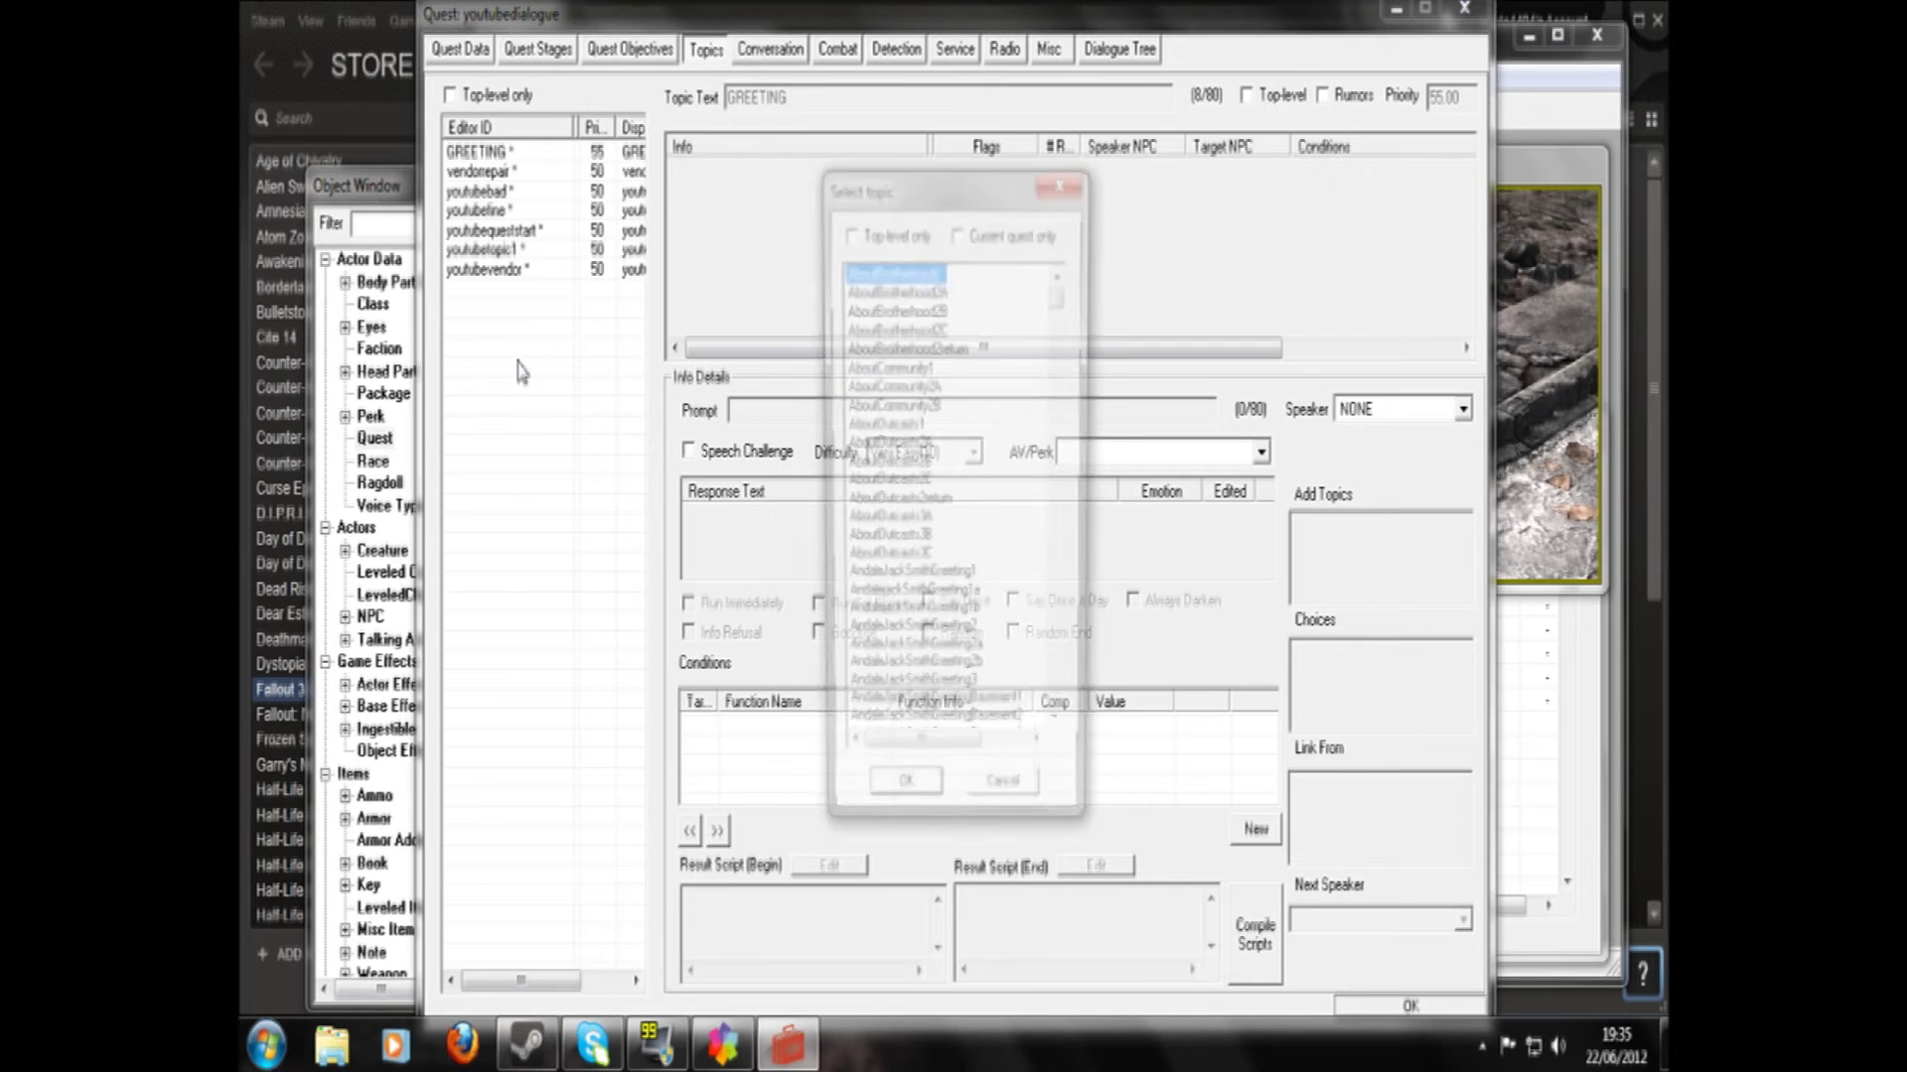
right_click(911, 407)
click(958, 420)
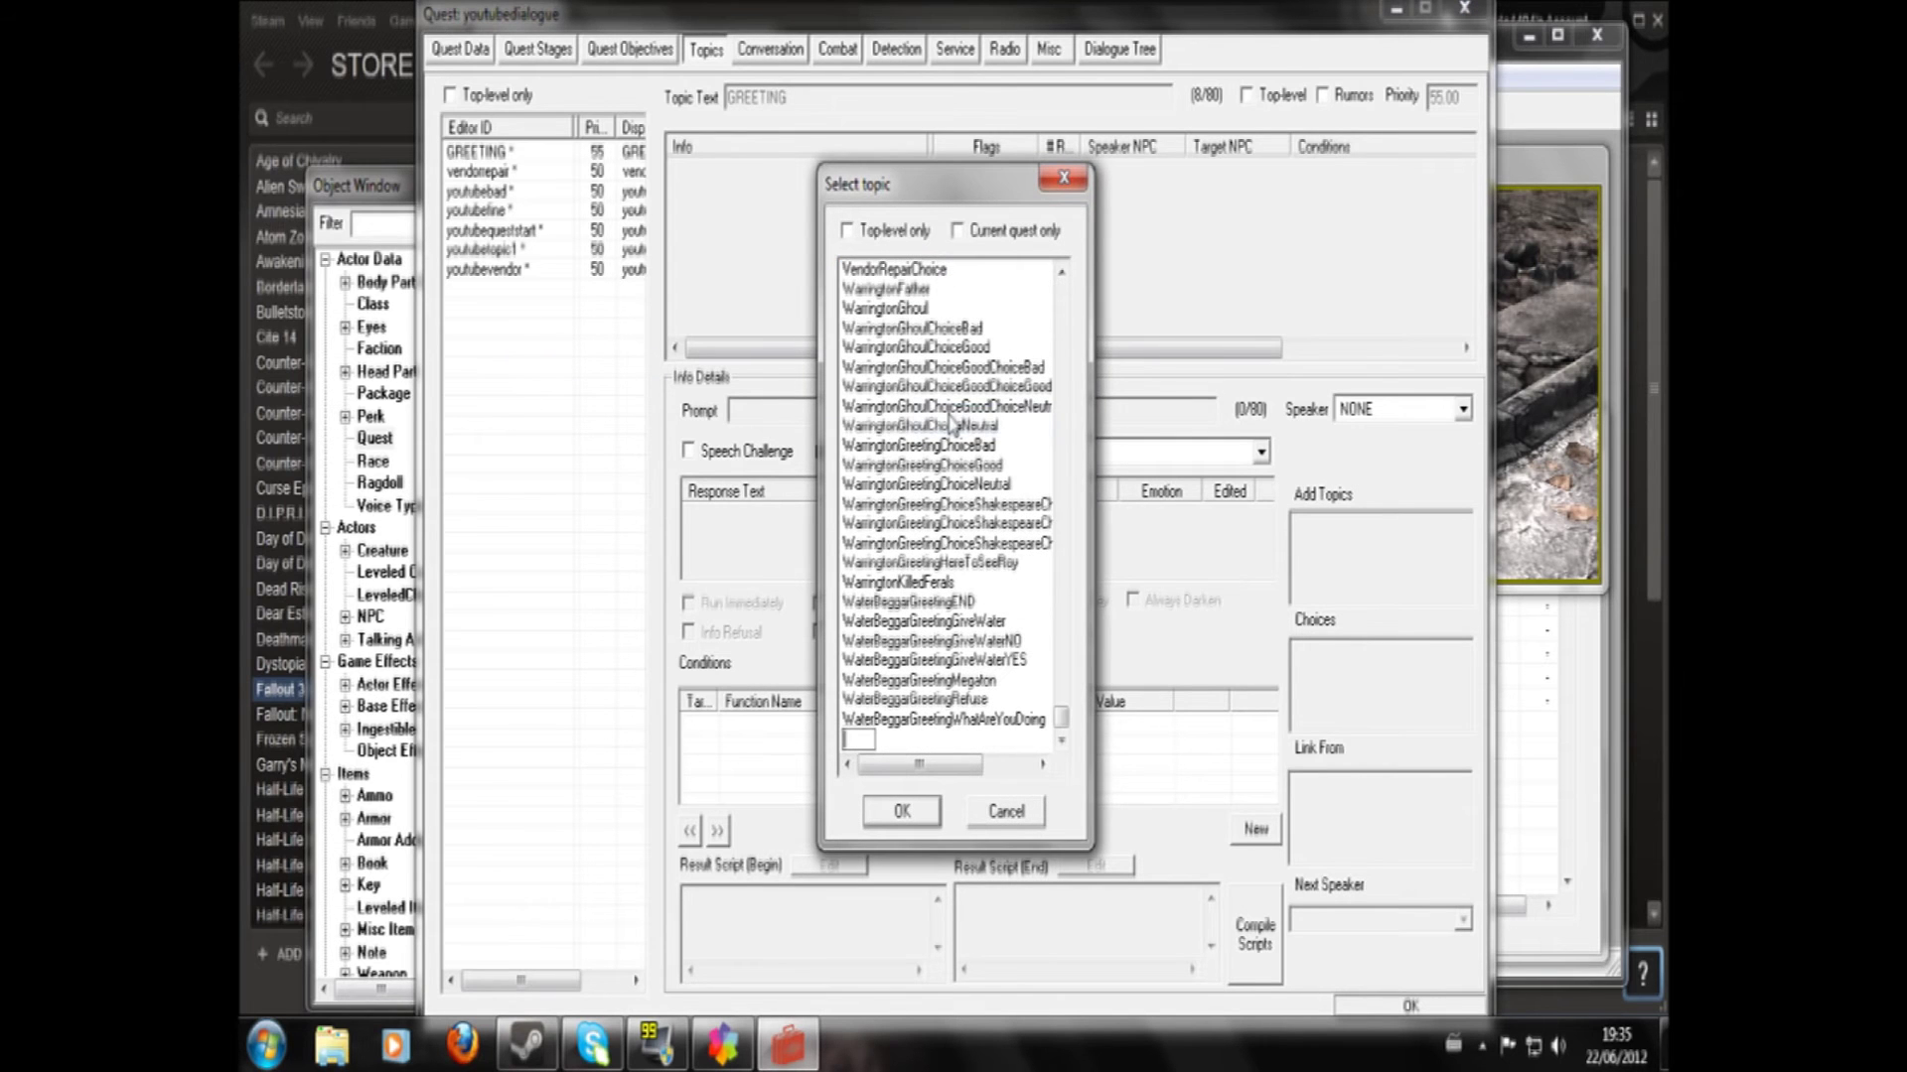
text(youtubebad2)
key(Return)
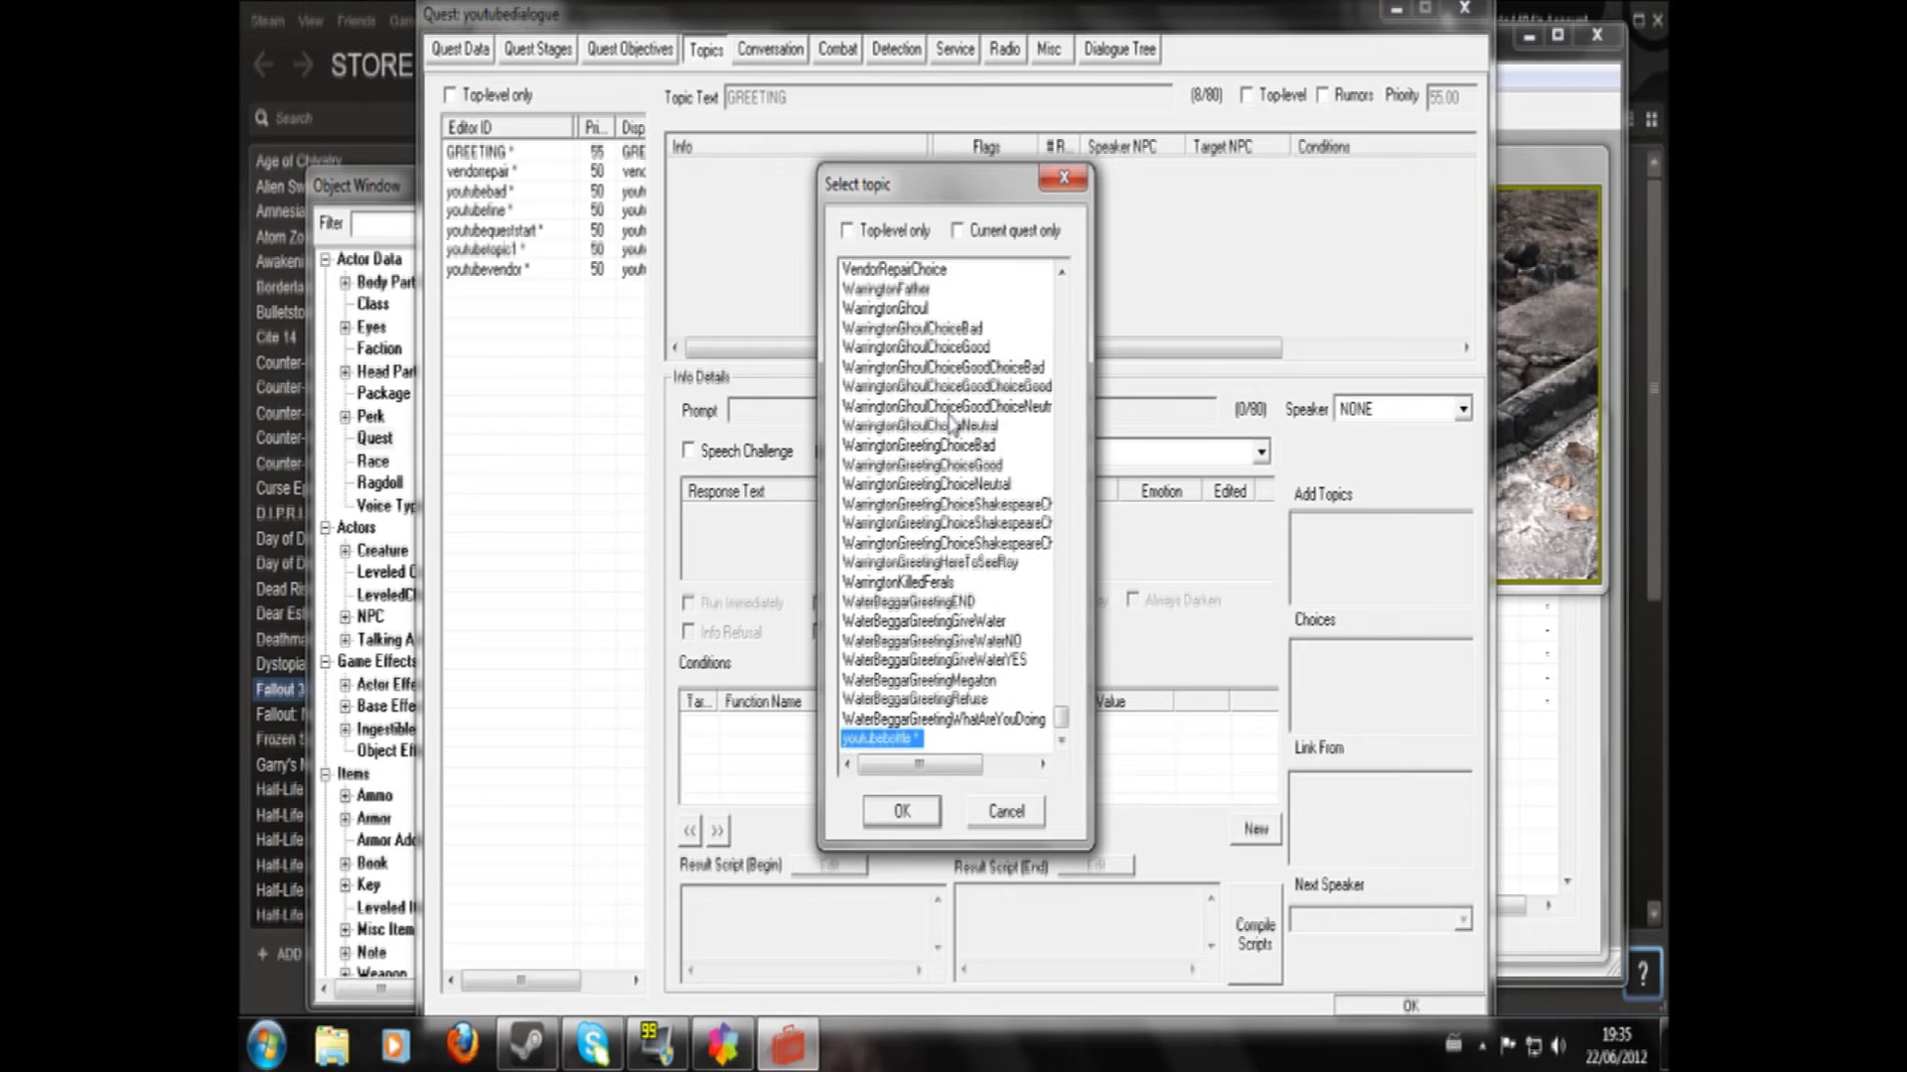
double_click(889, 740)
- Add a new info to the youtubebottle topic with the response text "Thanks"
right_click(775, 189)
click(834, 204)
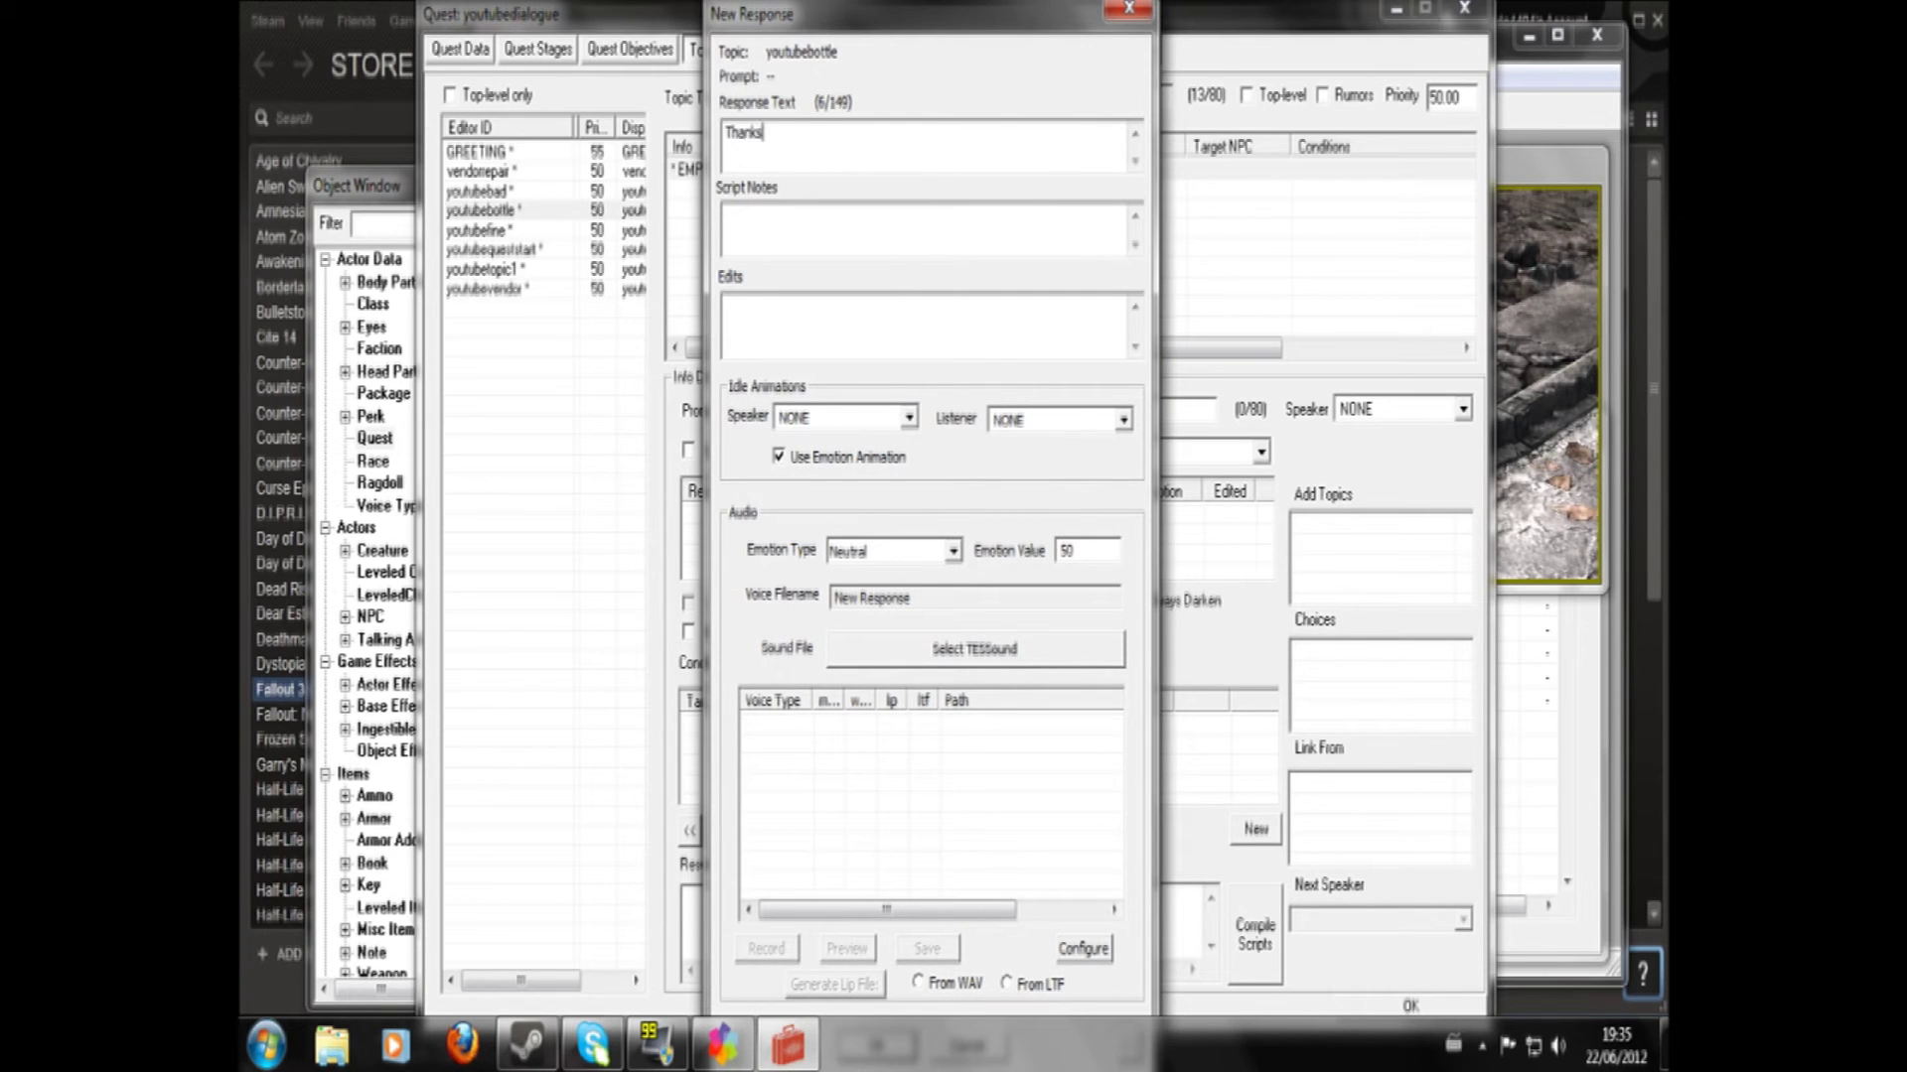
key(Return)
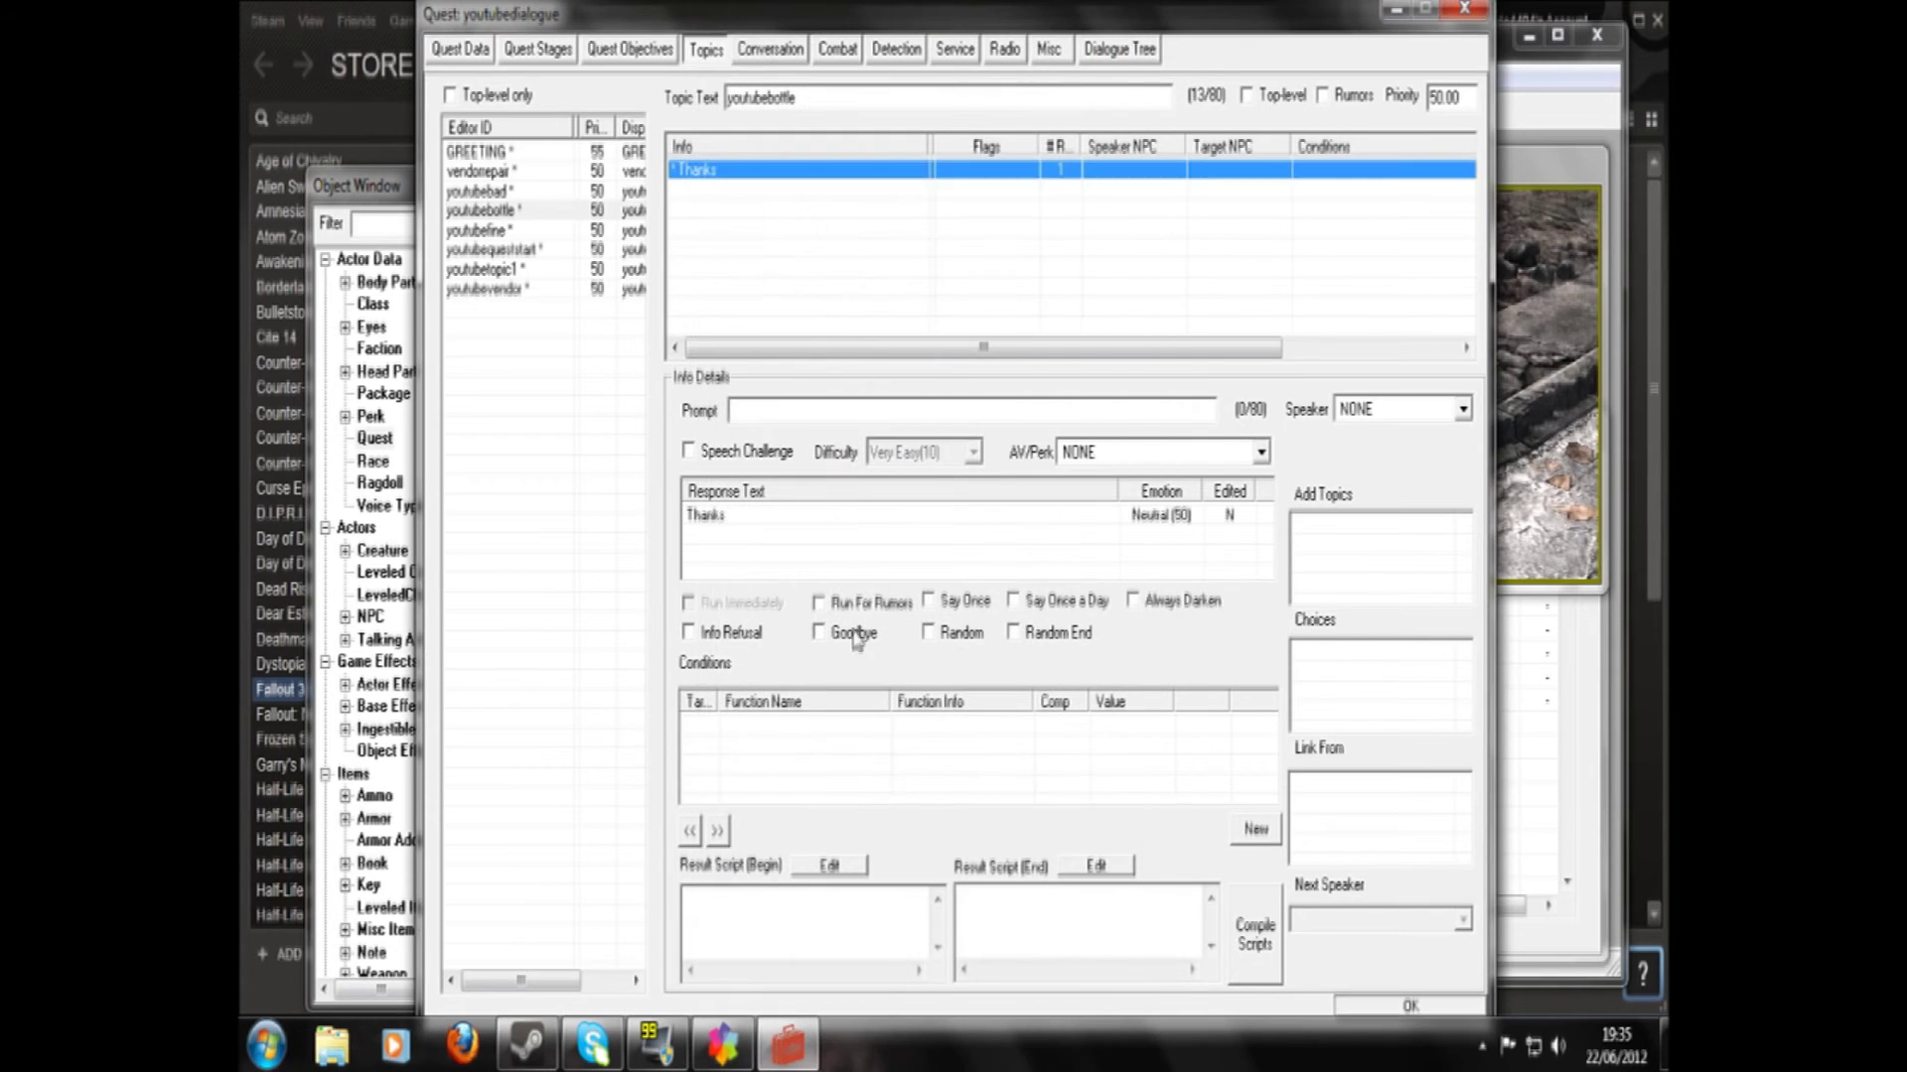
- Add a GetIsID condition for the NPC youtubenpc equal to 1 to the "Thanks" response
right_click(882, 770)
click(909, 775)
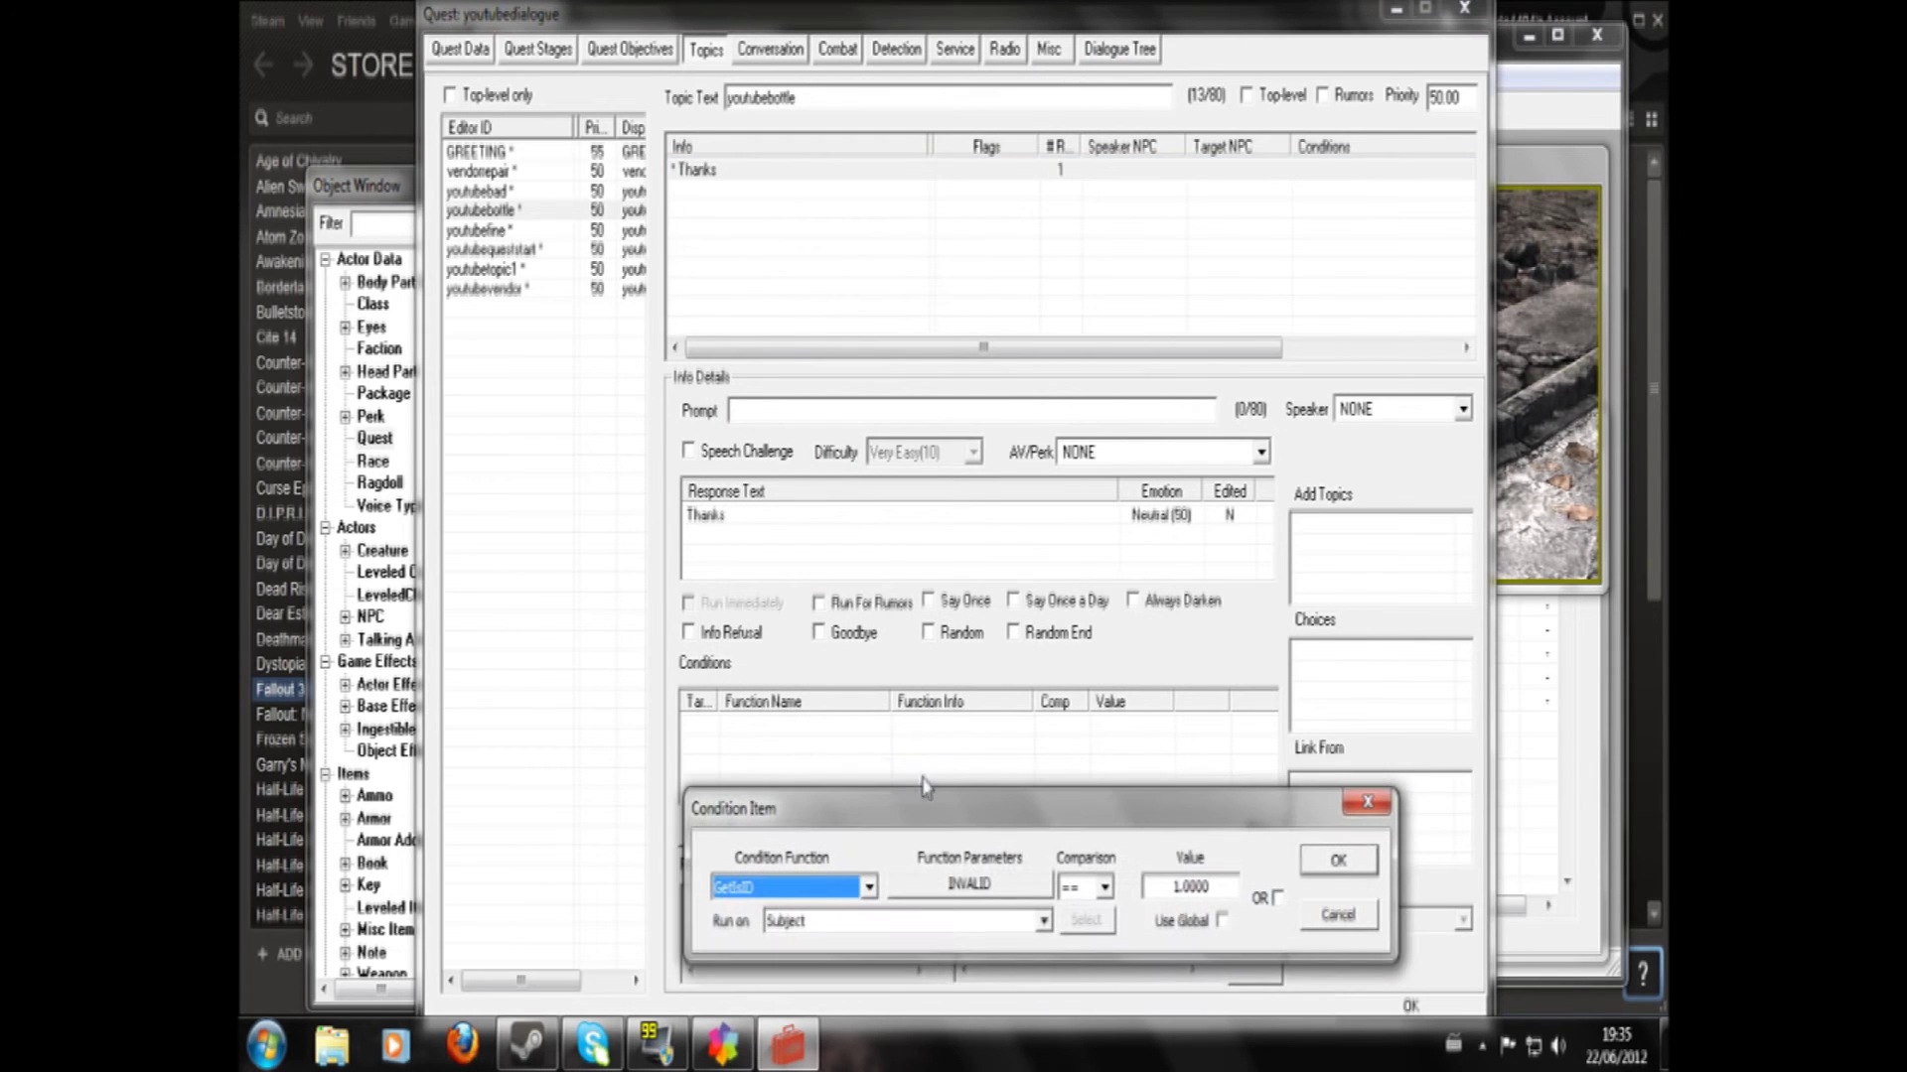
click(969, 882)
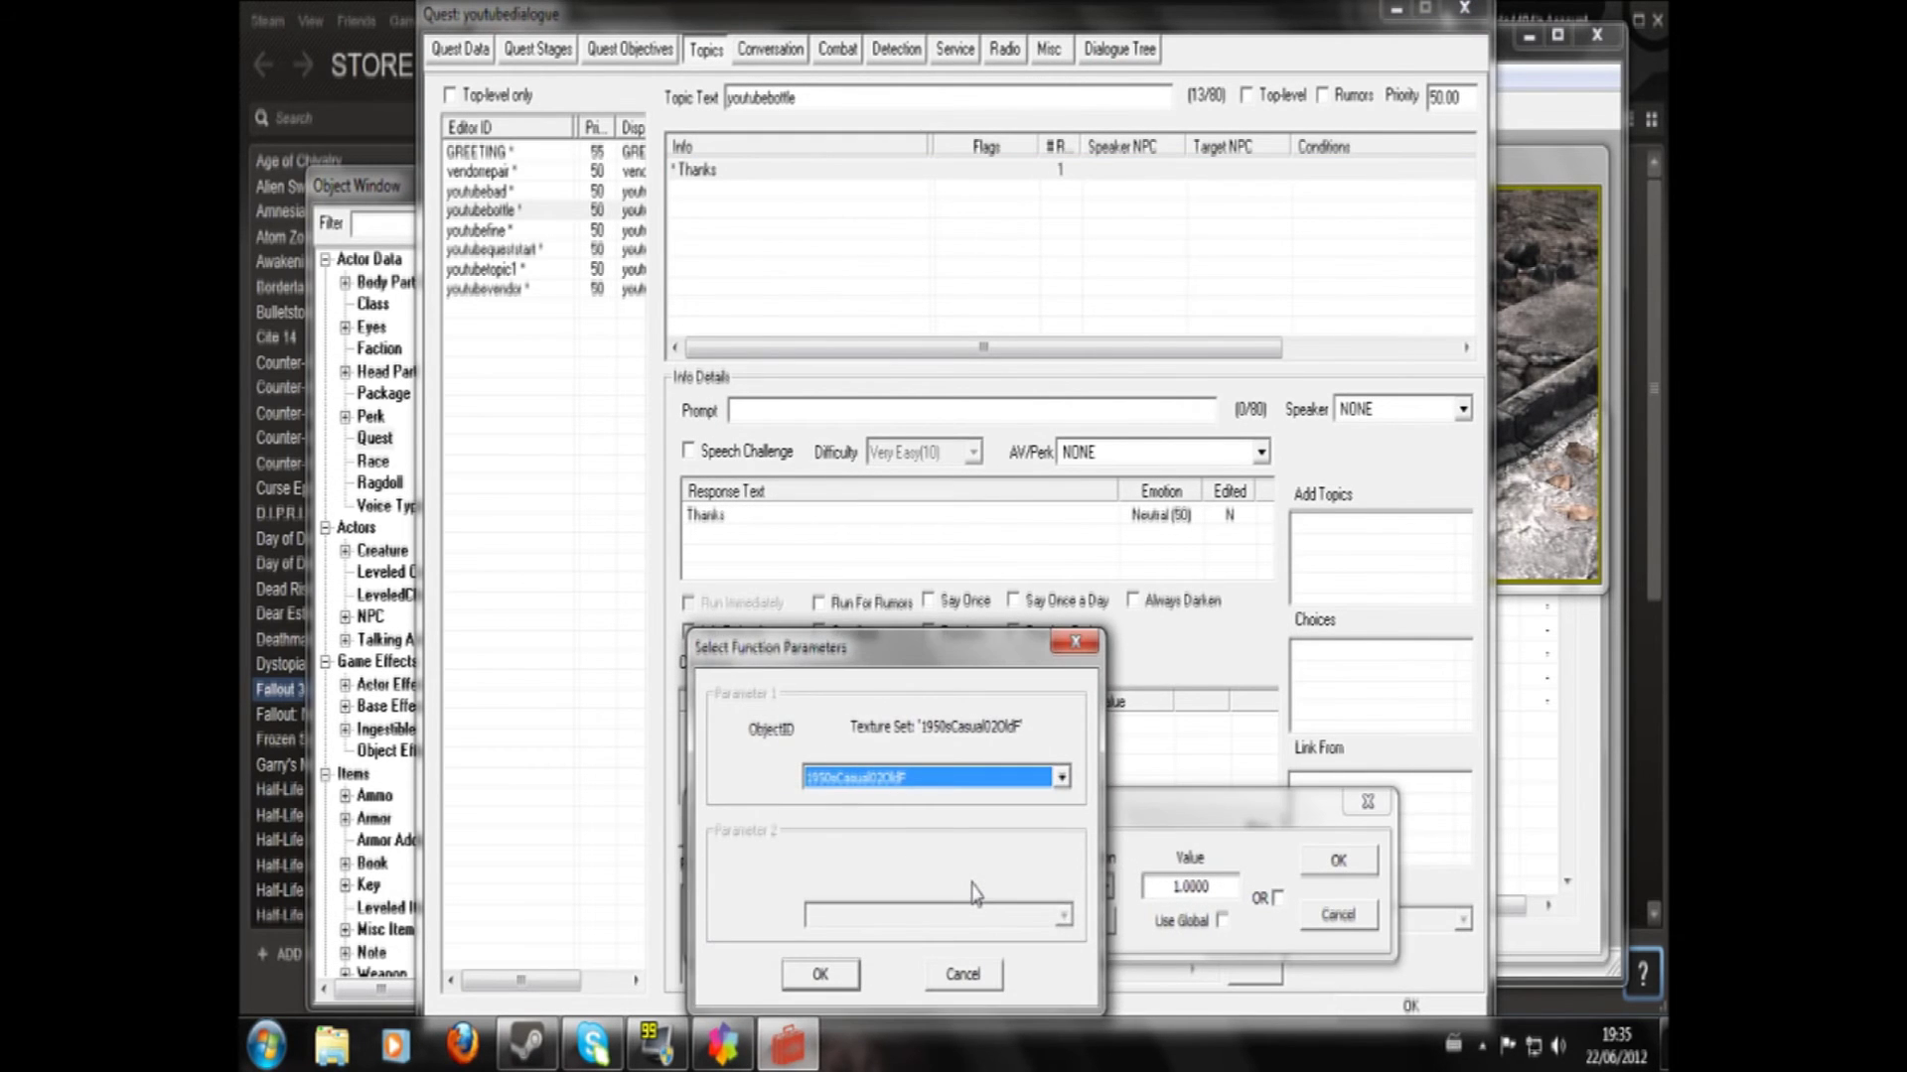
text(youtubenpc)
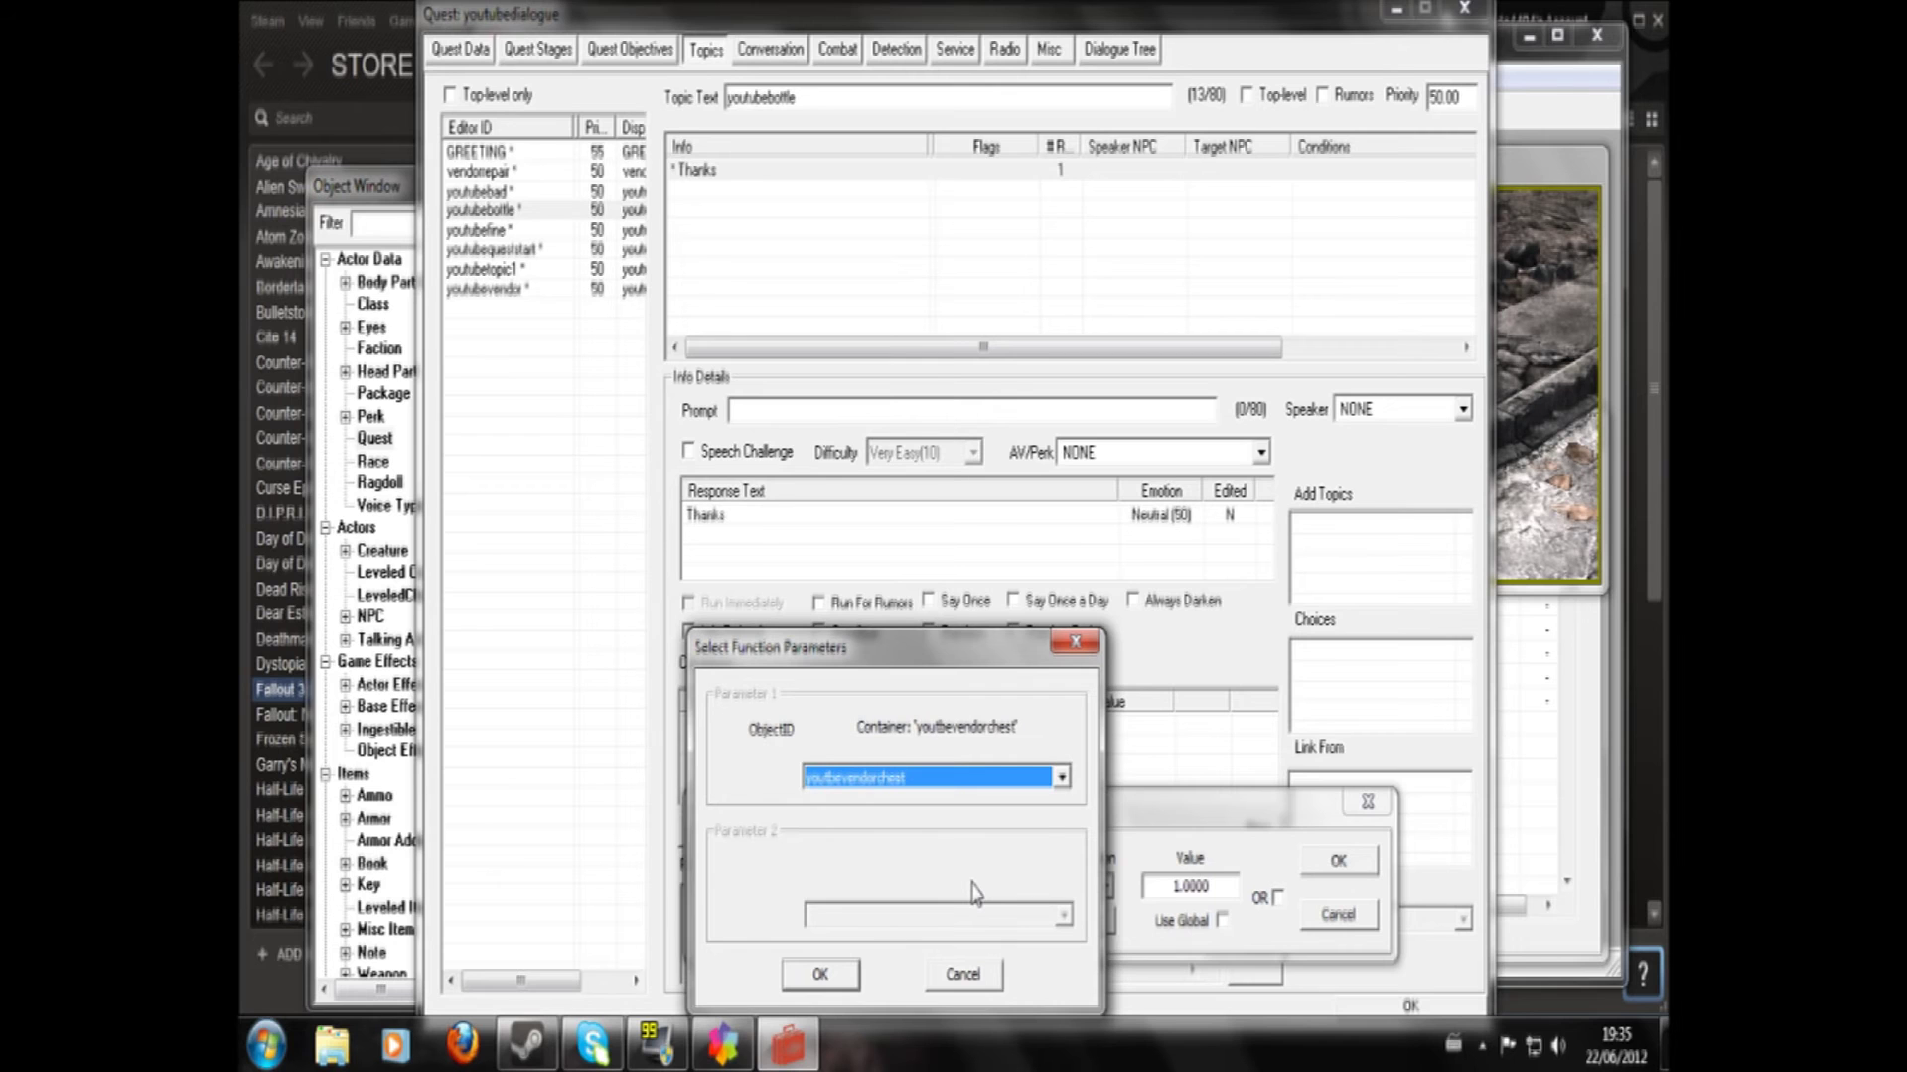
click(821, 972)
click(1338, 859)
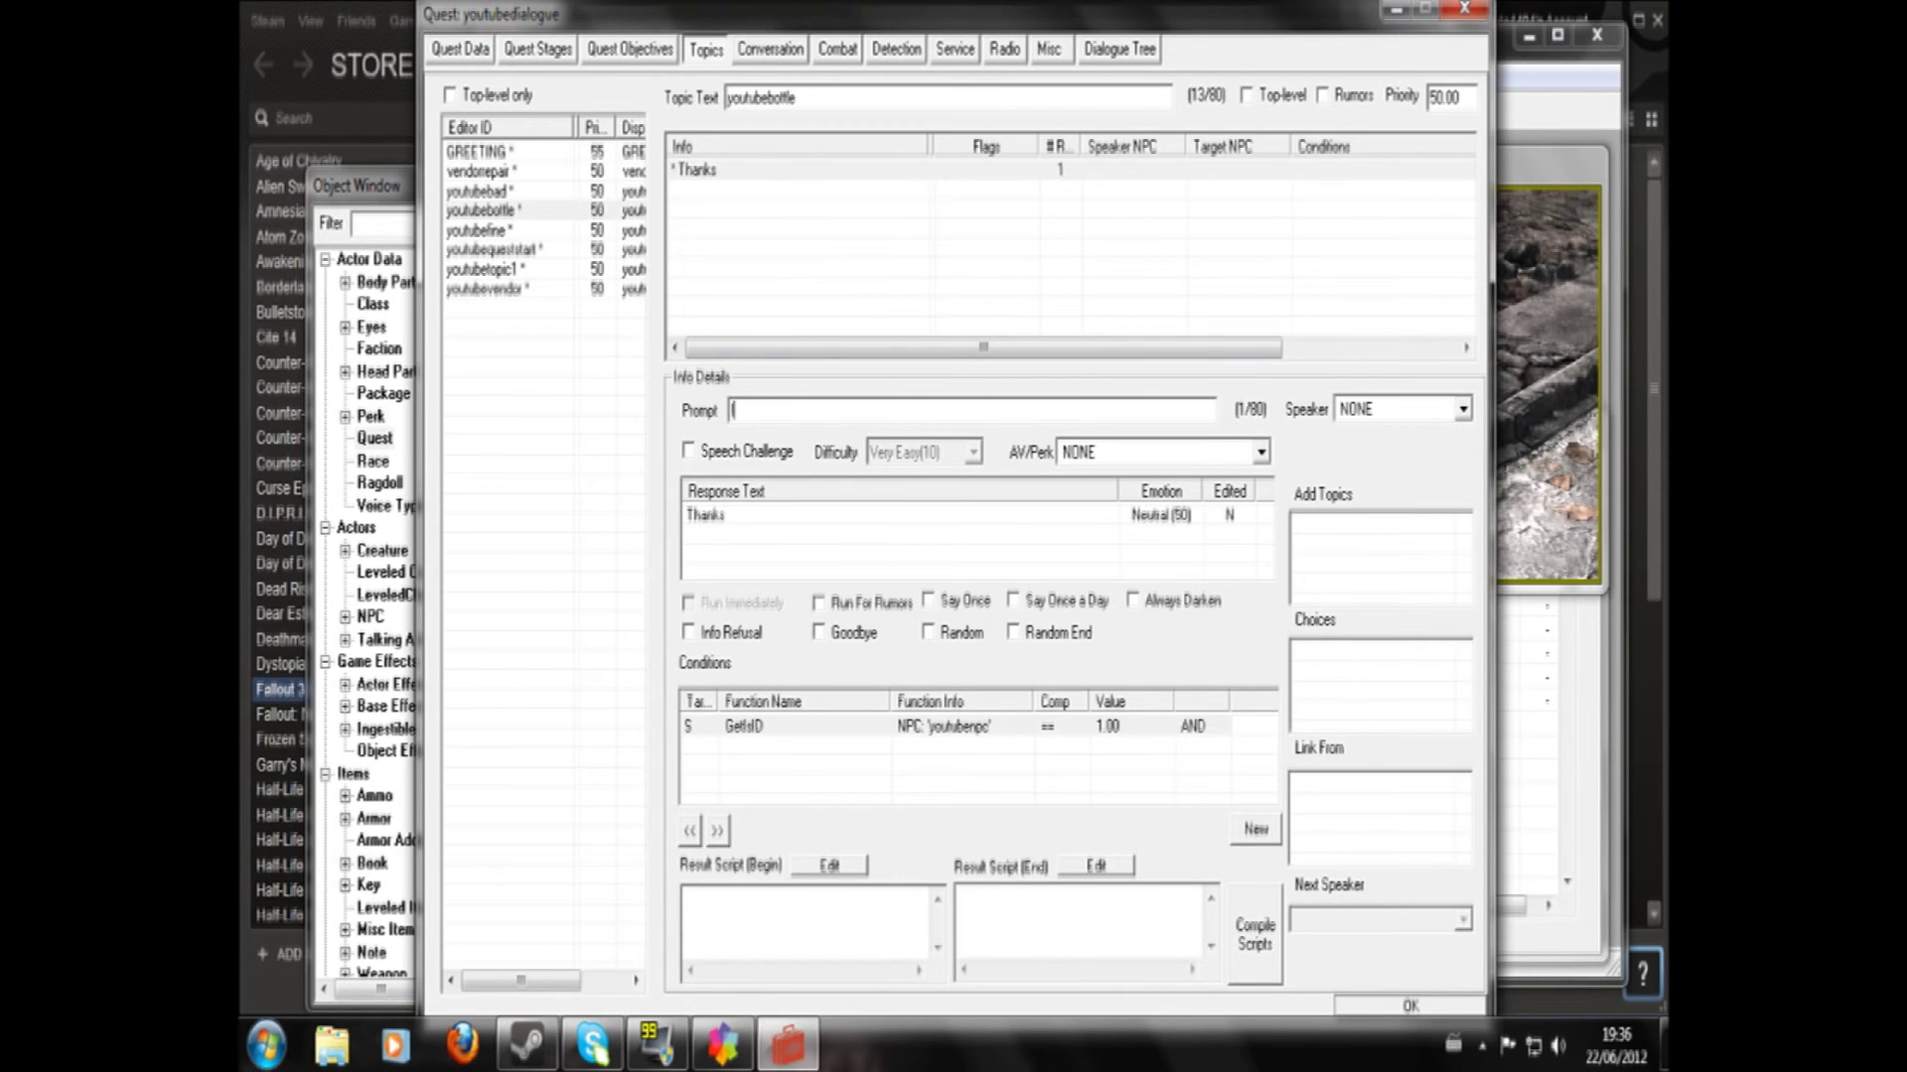
- Set the prompt to "I've got your bottle" and enter the end result script "setstage youtubedialogue 40"
text(got your bottle)
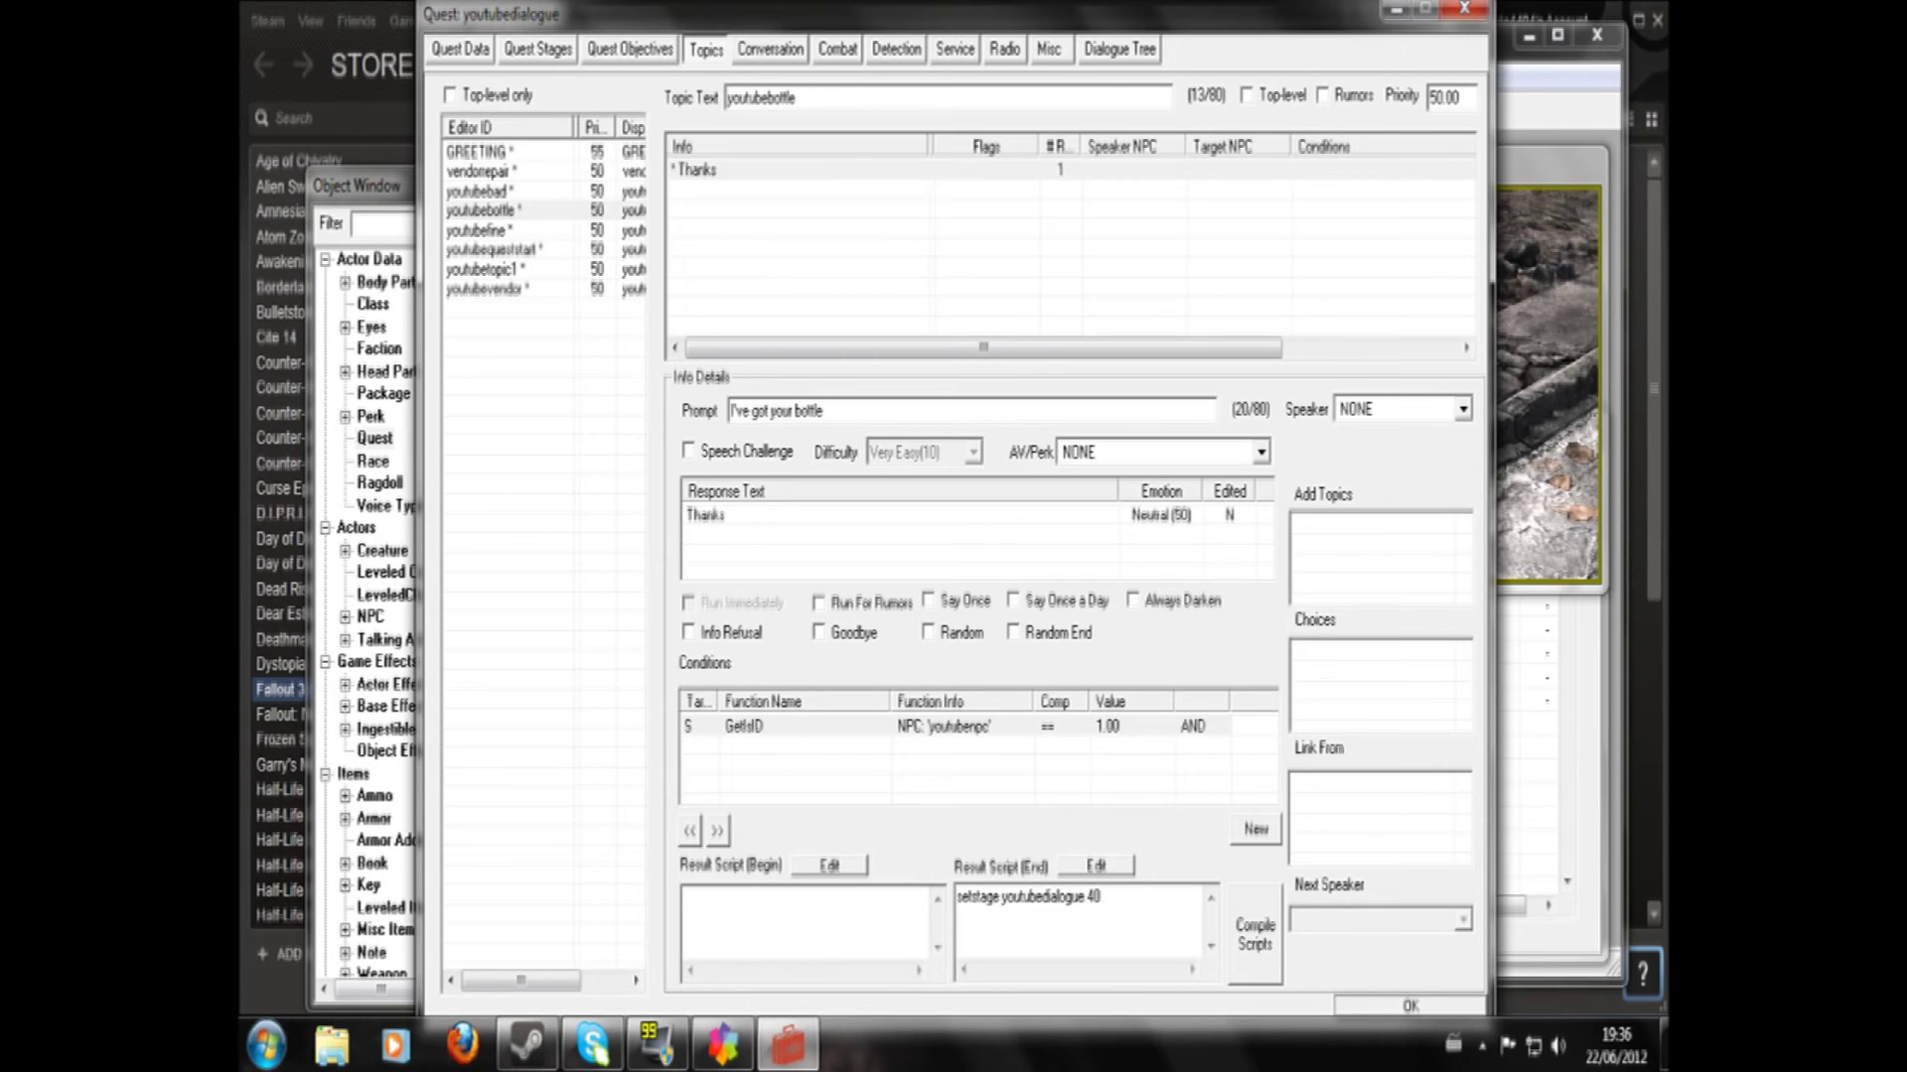
- Add a GetStage condition to the response requiring the quest youtubedialogue to equal stage 30
right_click(814, 759)
click(842, 763)
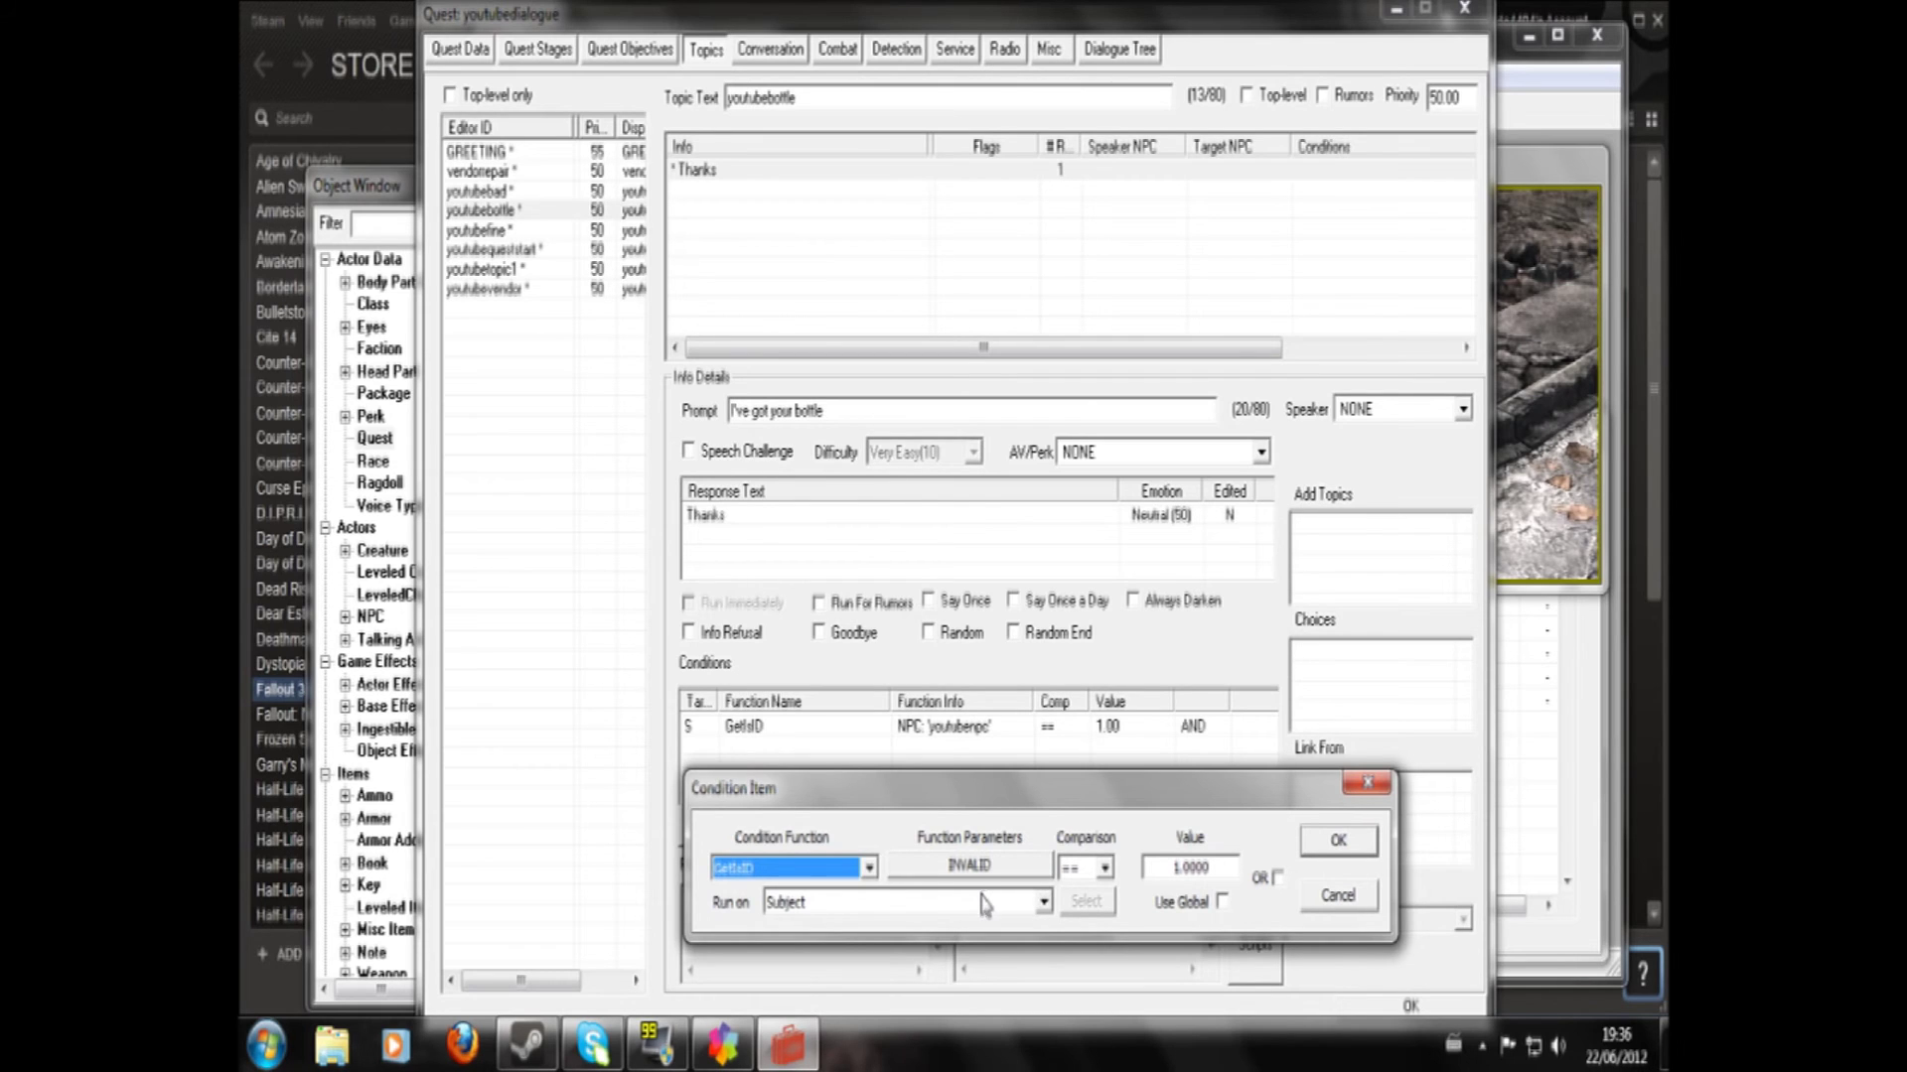
text(GetStage)
click(980, 877)
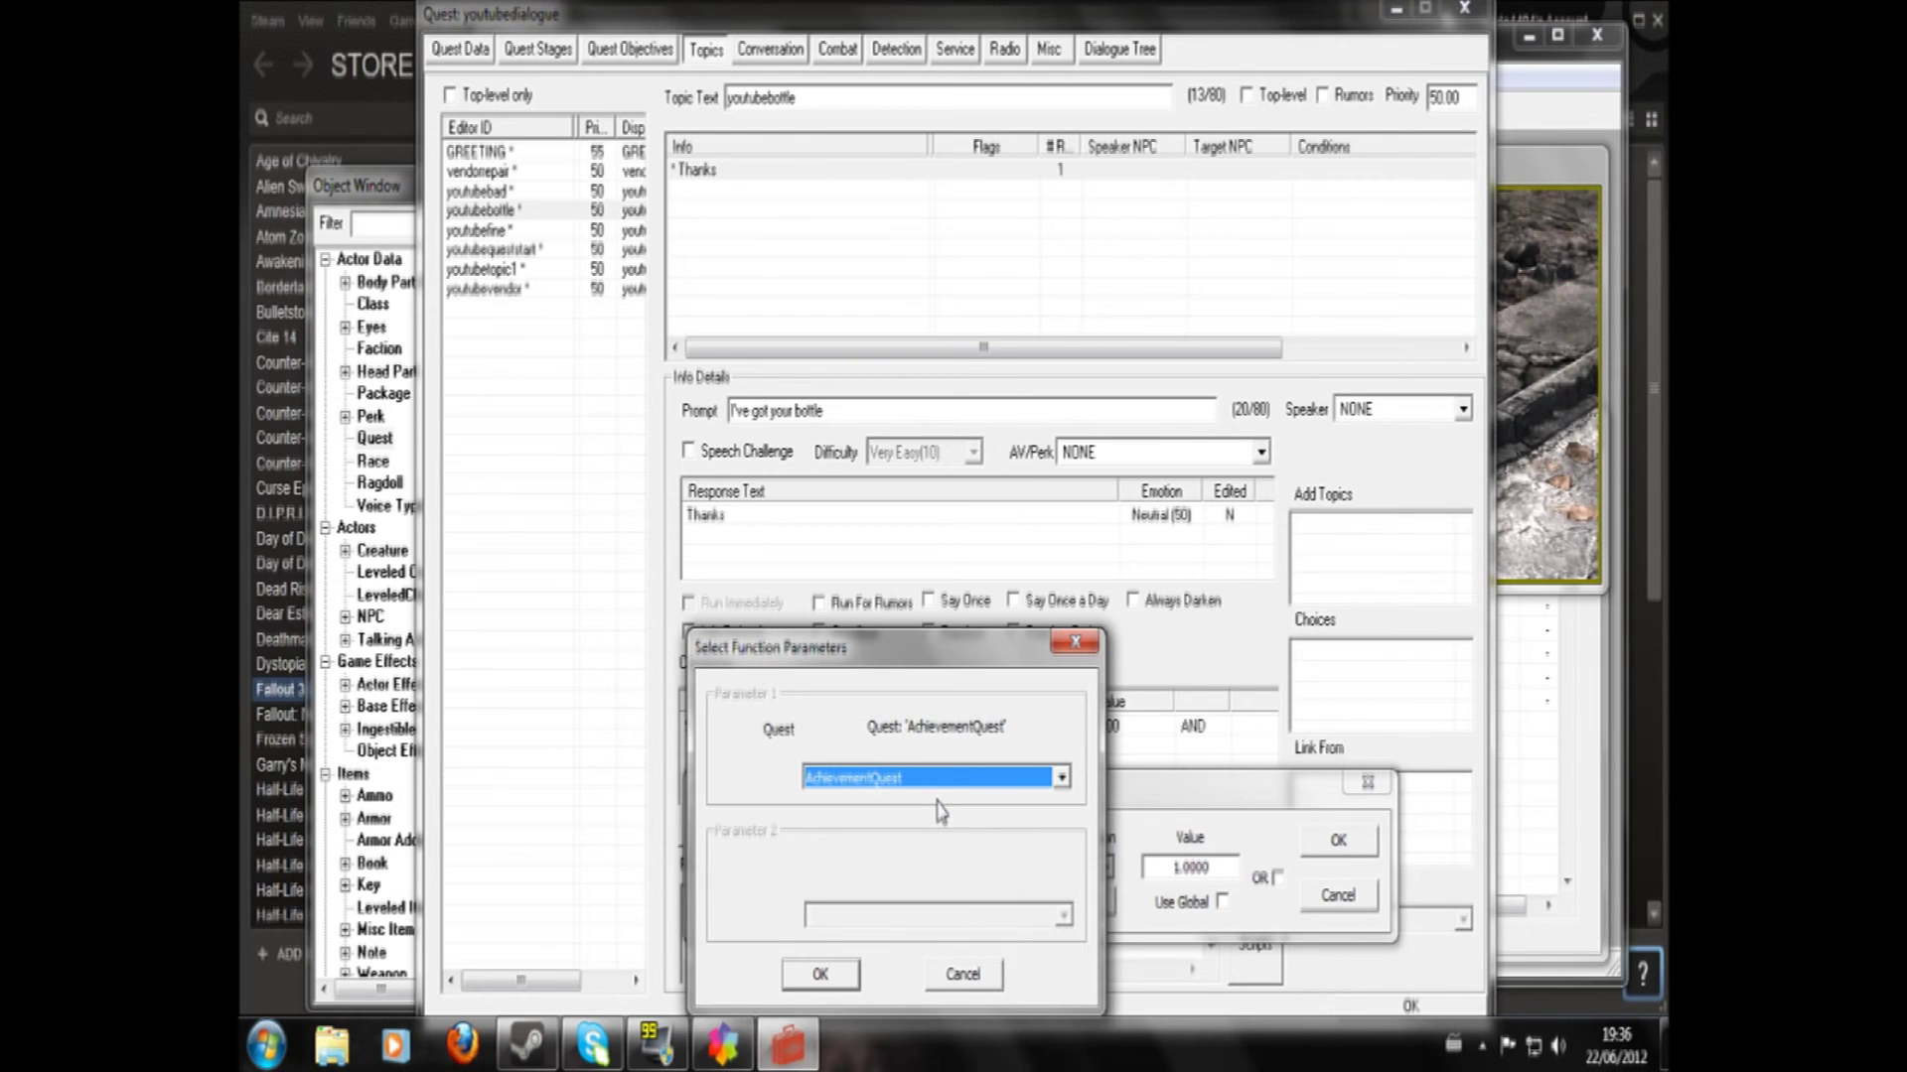
key(y)
click(821, 983)
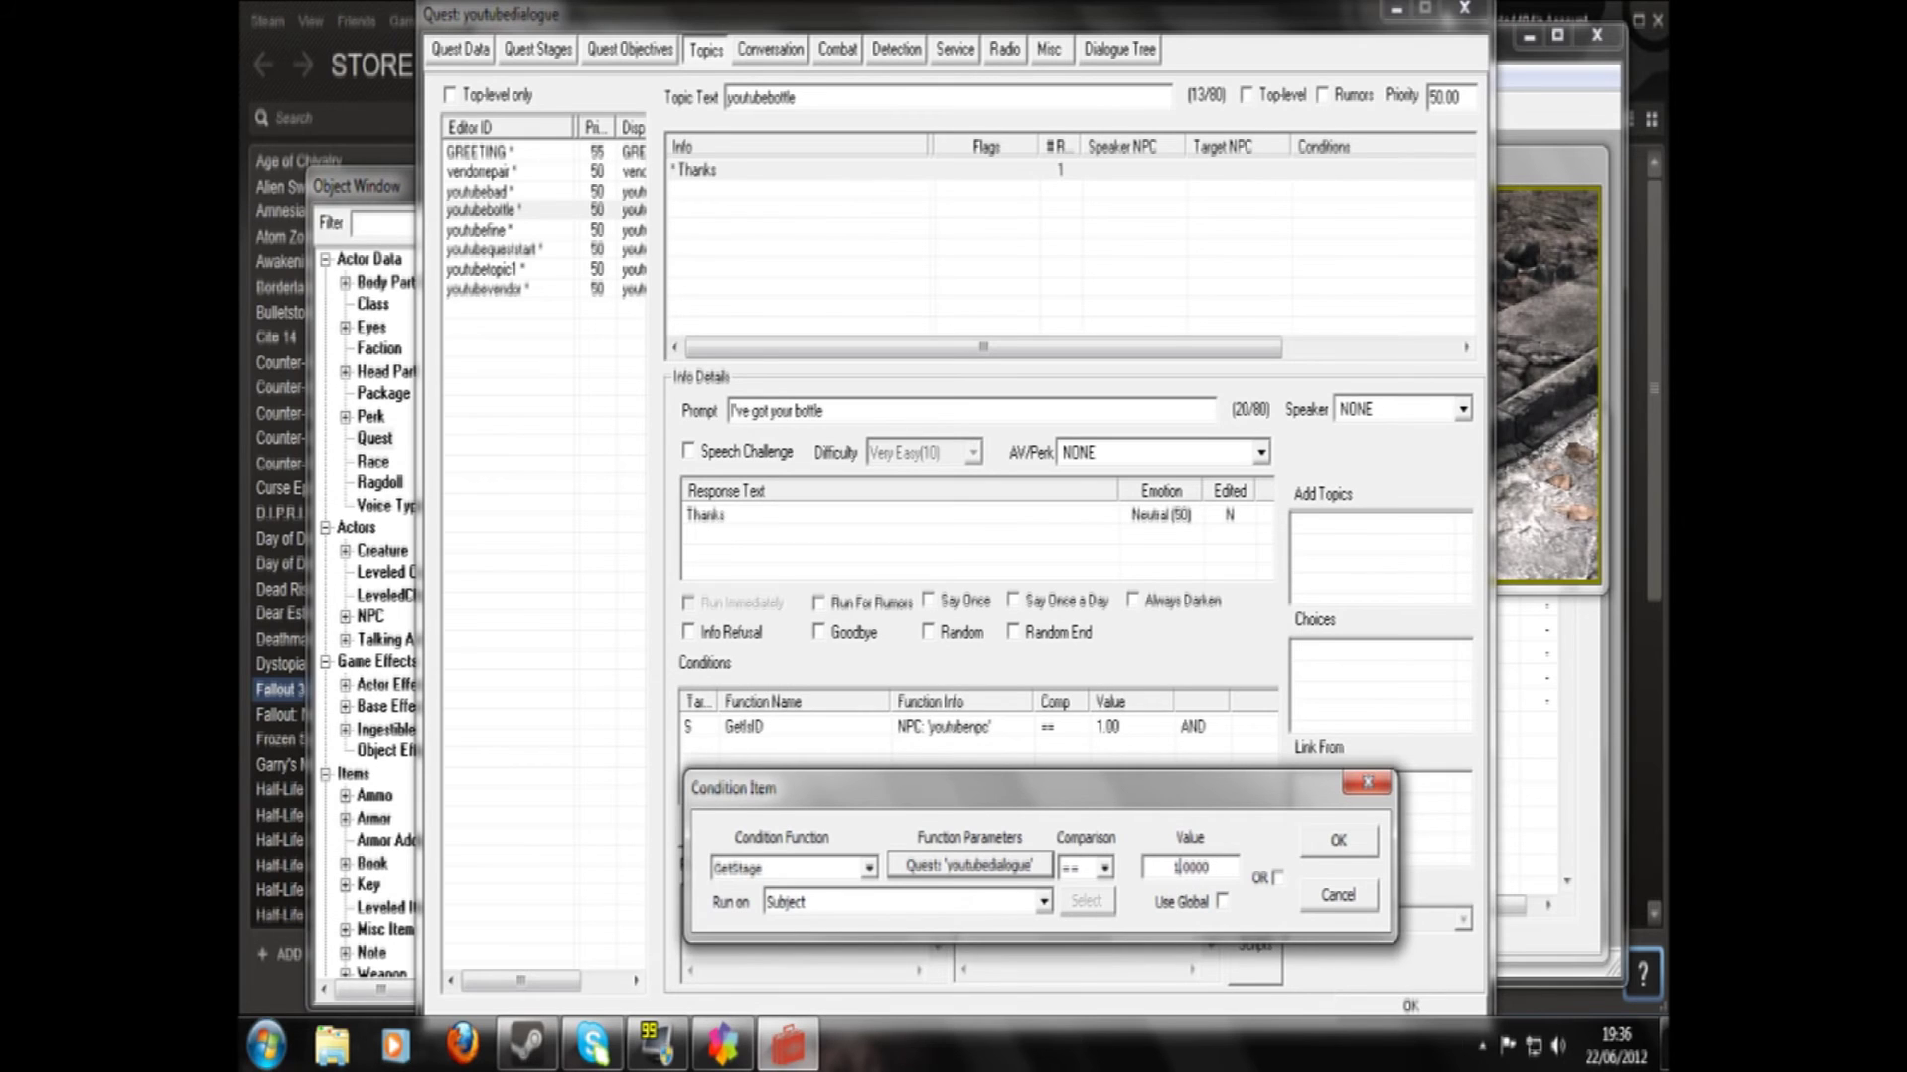
key(Delete)
key(Delete)
text(30)
click(1320, 852)
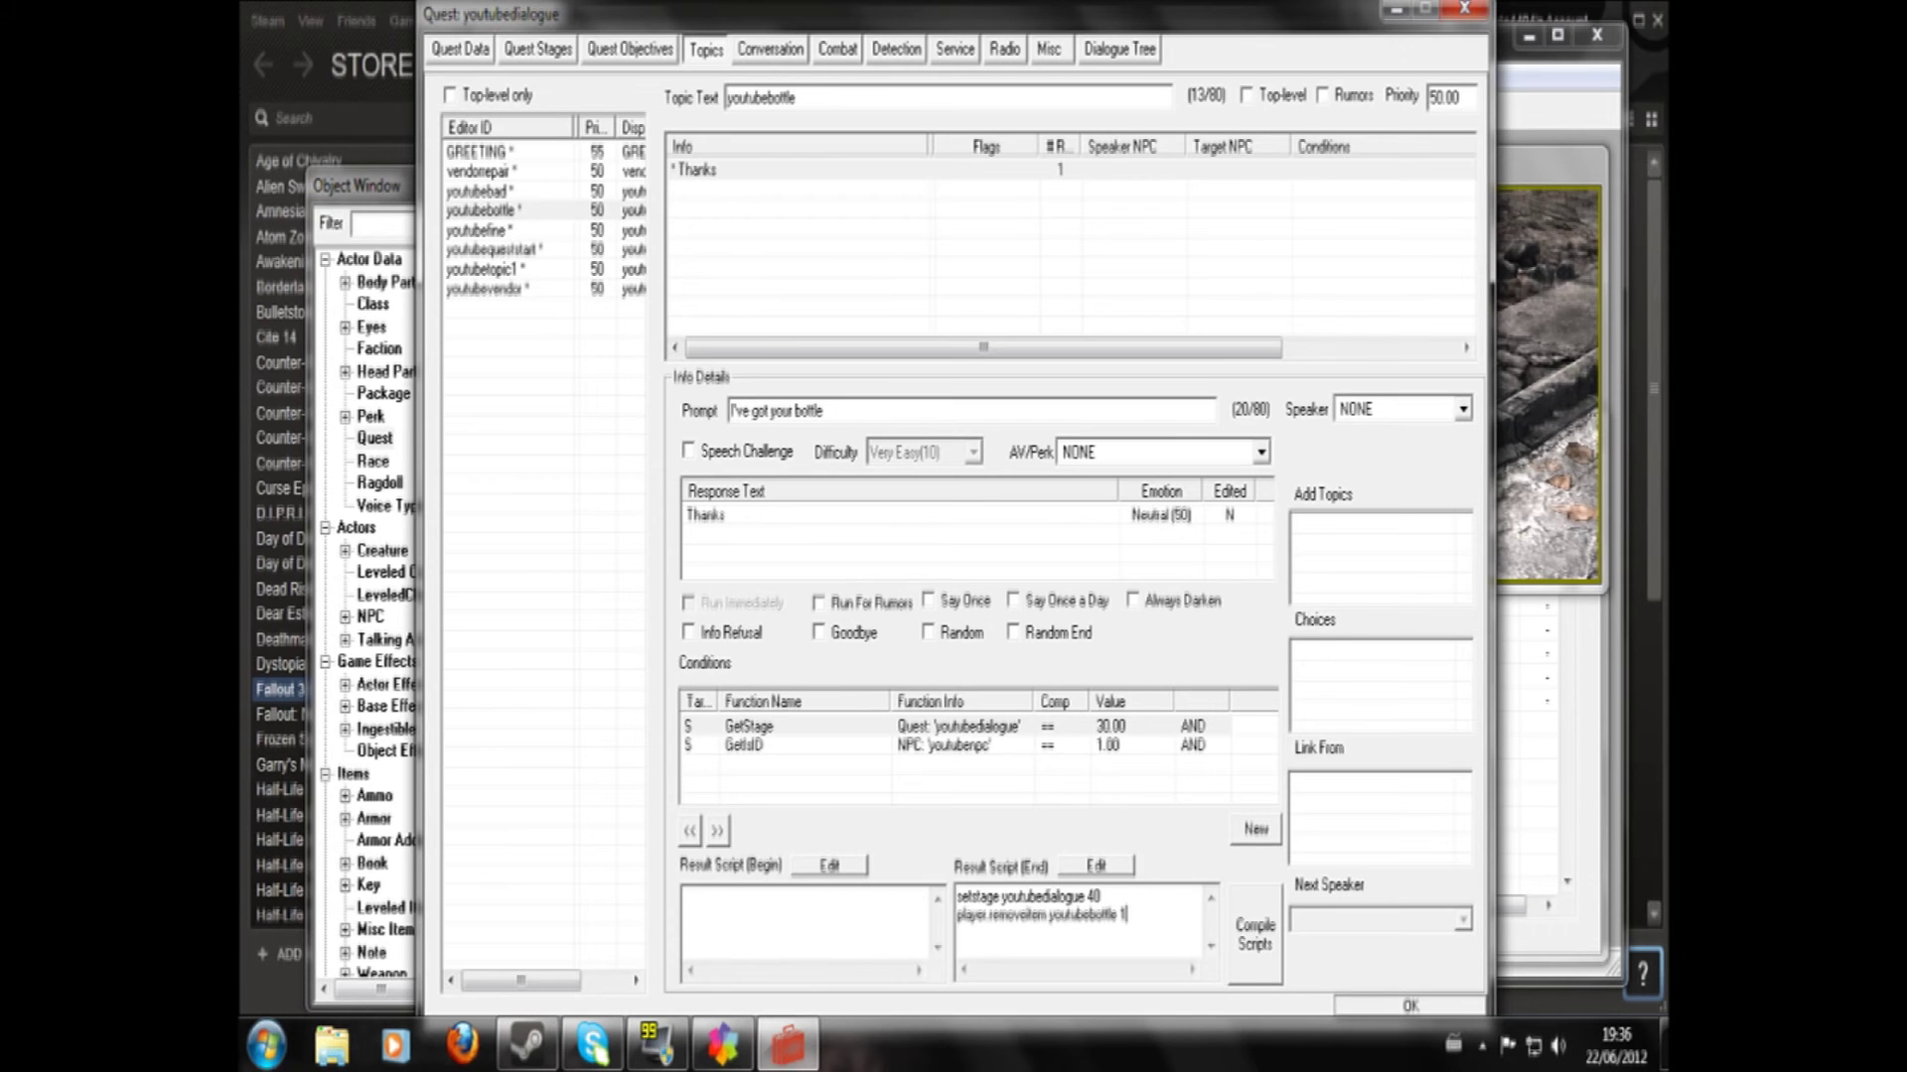
- Add "player.removeitem yutubebottle 1" to the end result script, matching the item ID to the placed bottle's base object
click(1552, 363)
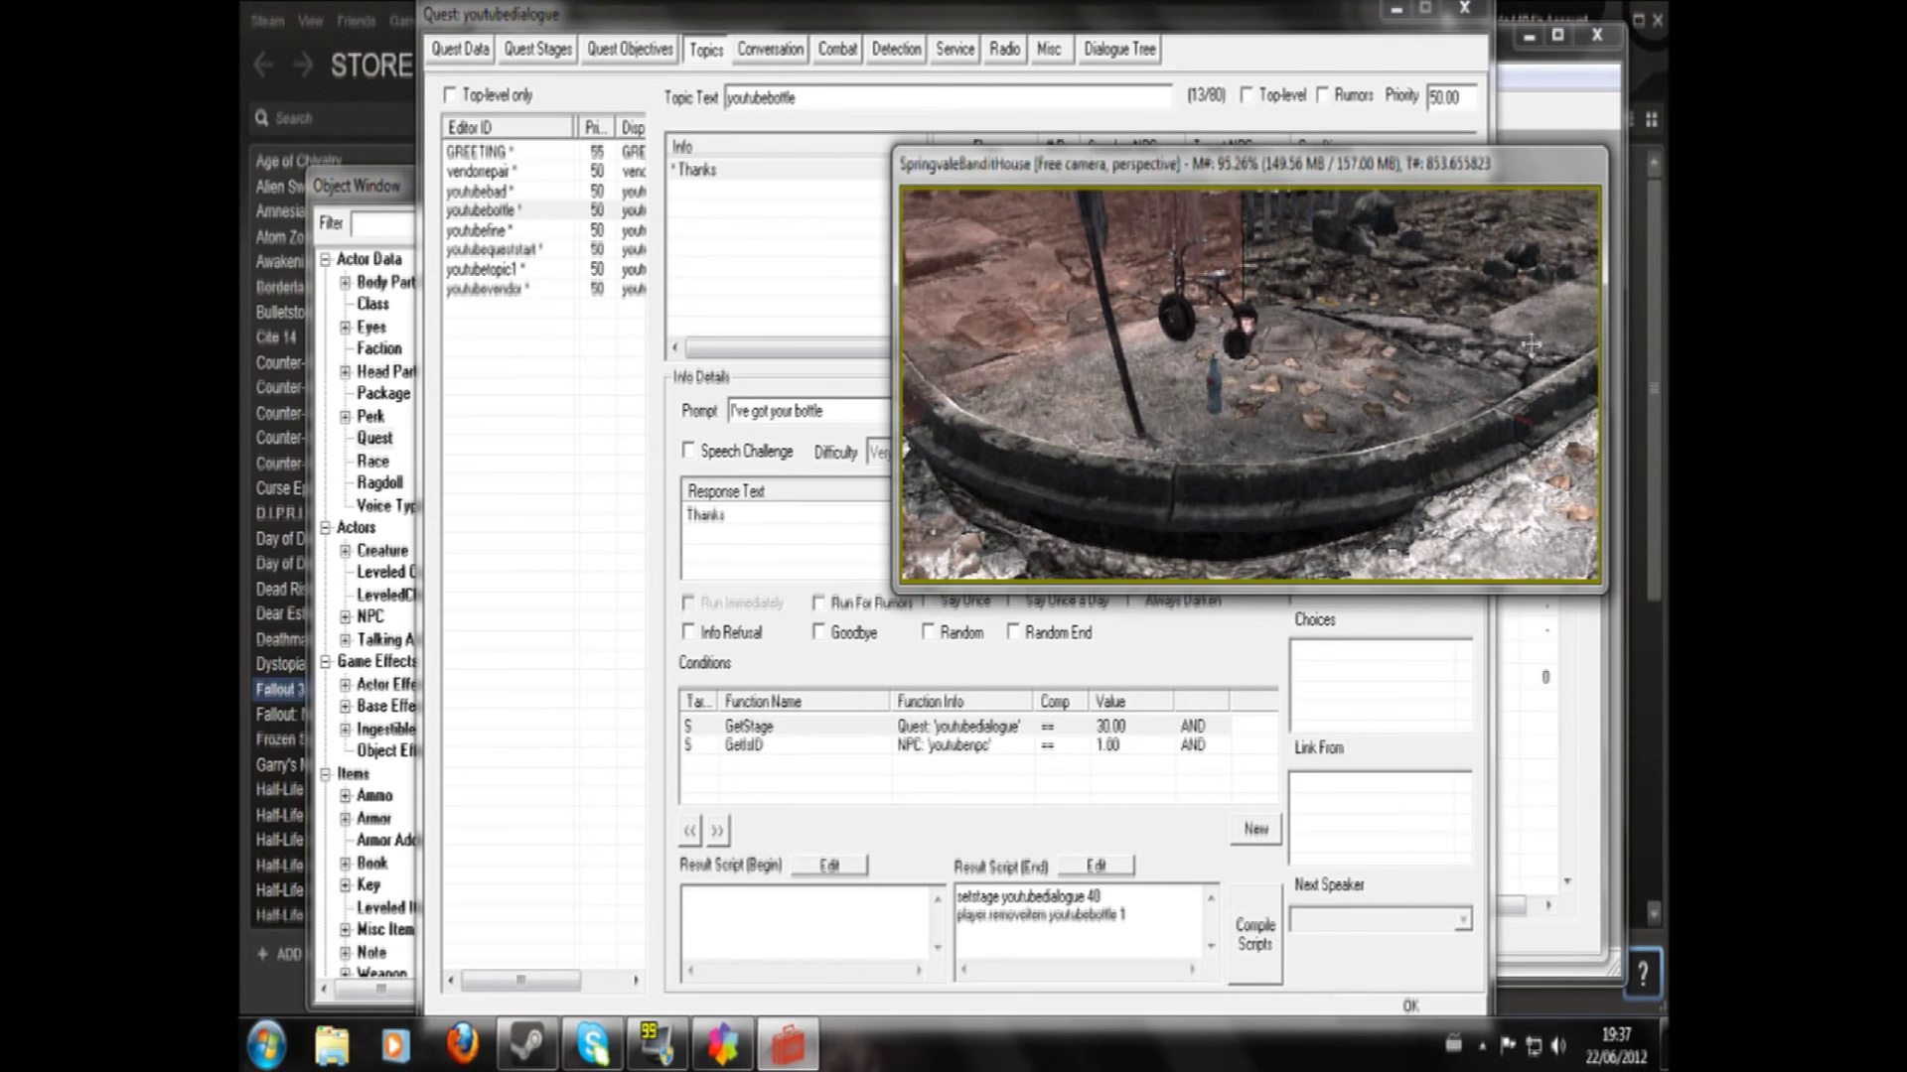
double_click(1213, 398)
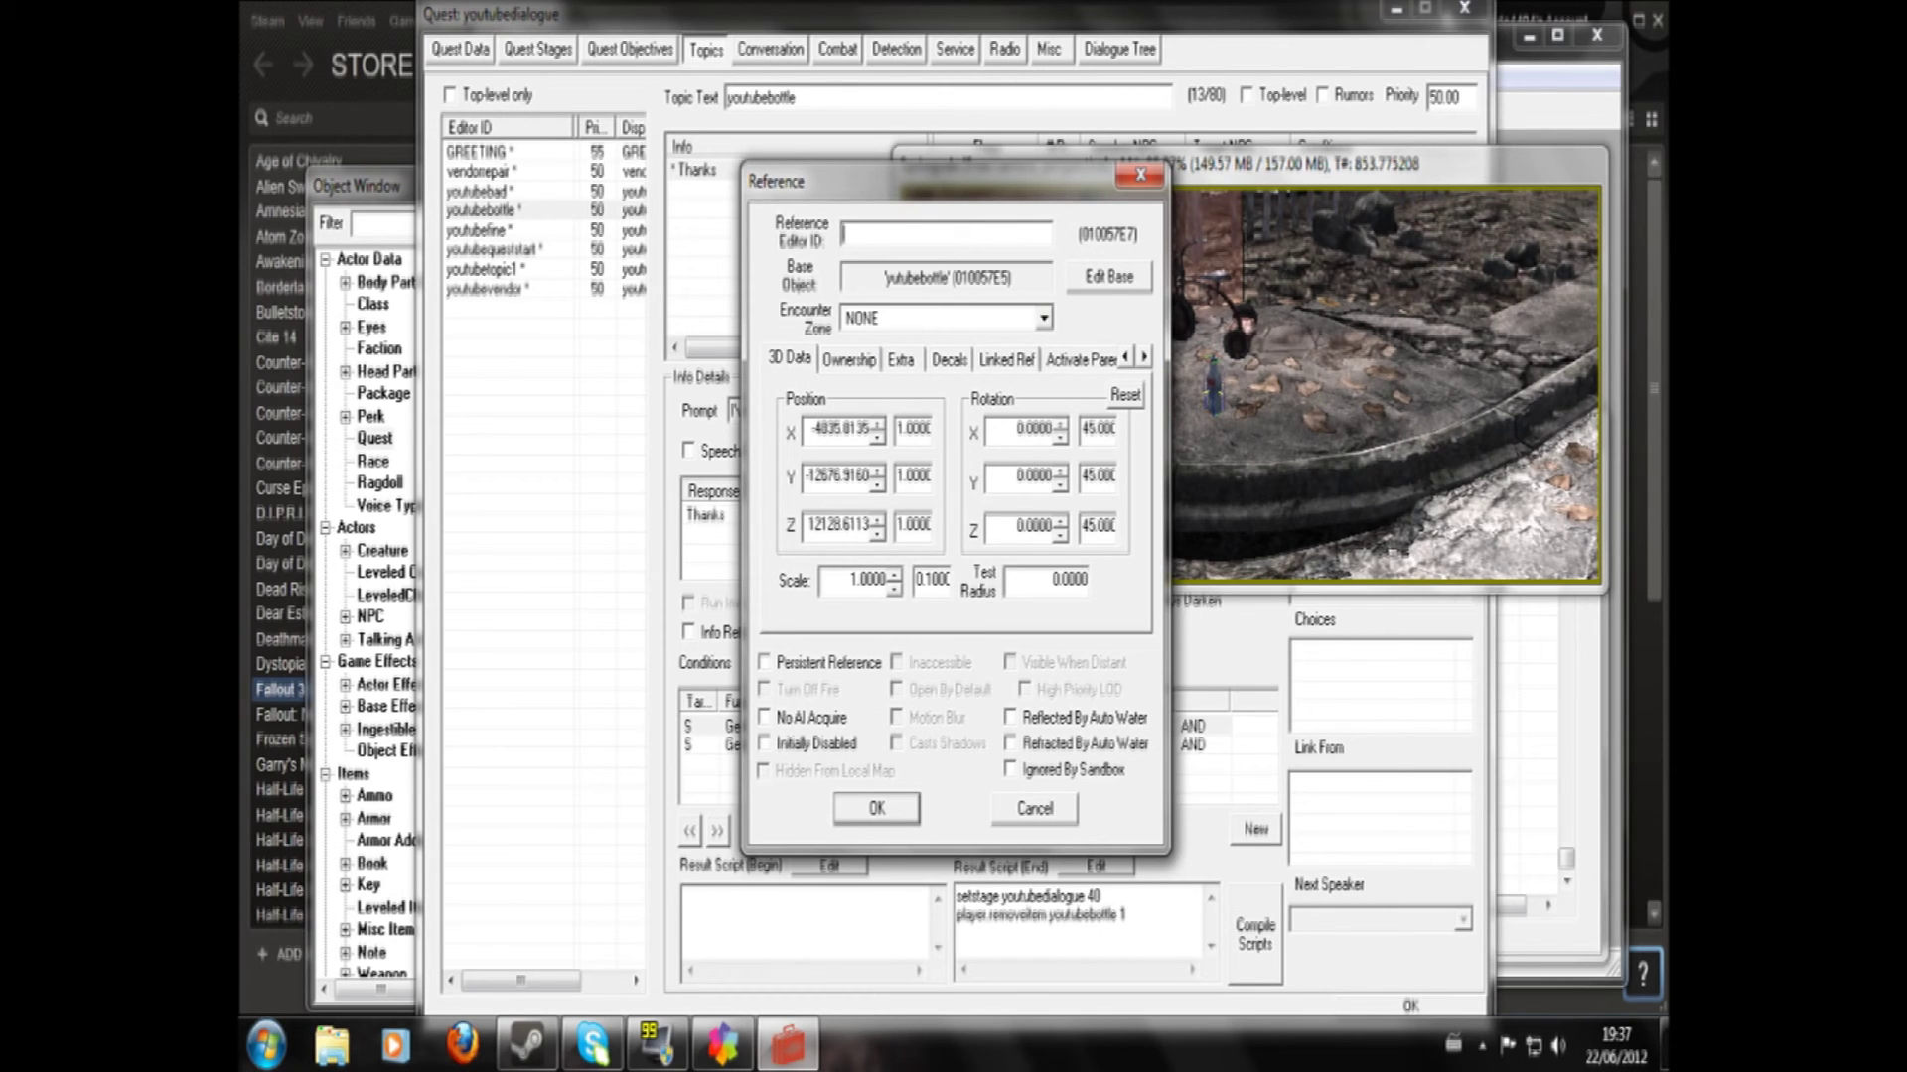
click(1060, 914)
key(BackSpace)
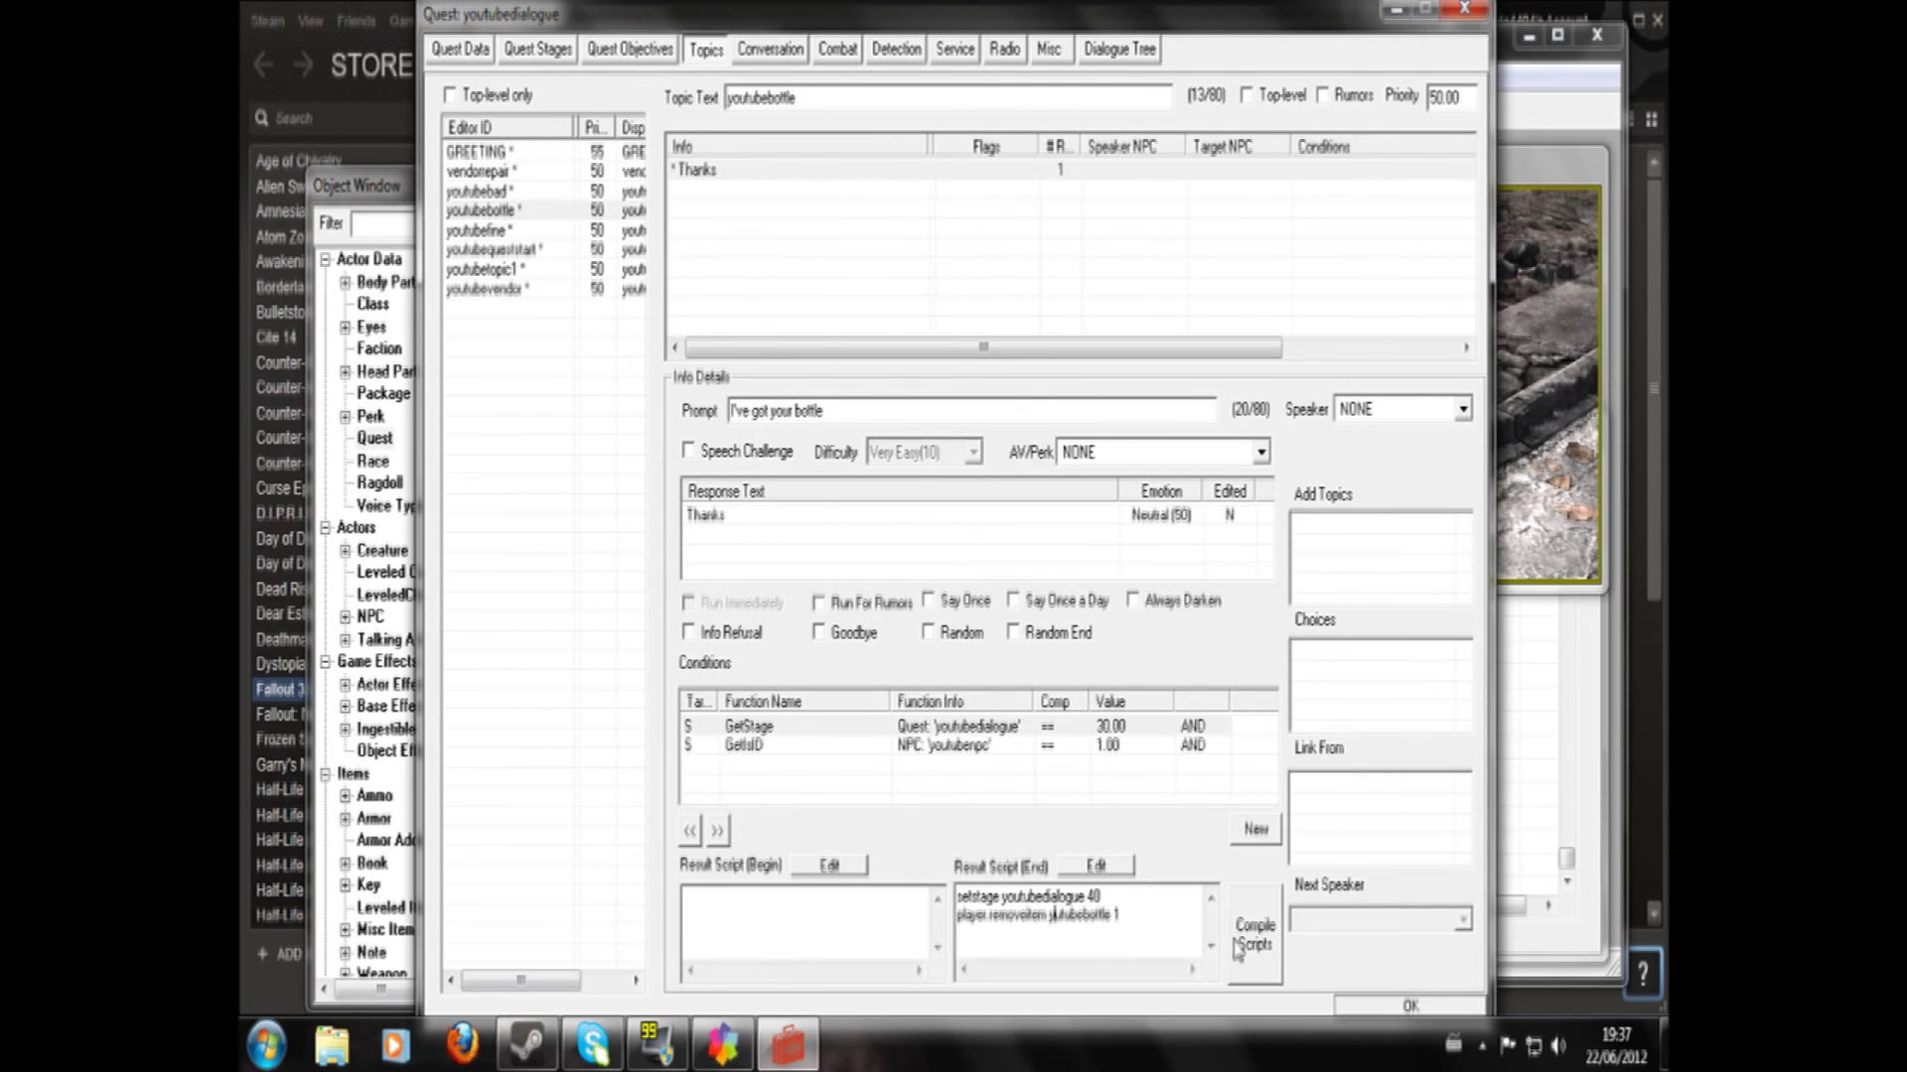
click(1560, 325)
click(1315, 968)
- Accept the quest changes and make the placed bottle a persistent reference, checking the setting once more
click(640, 55)
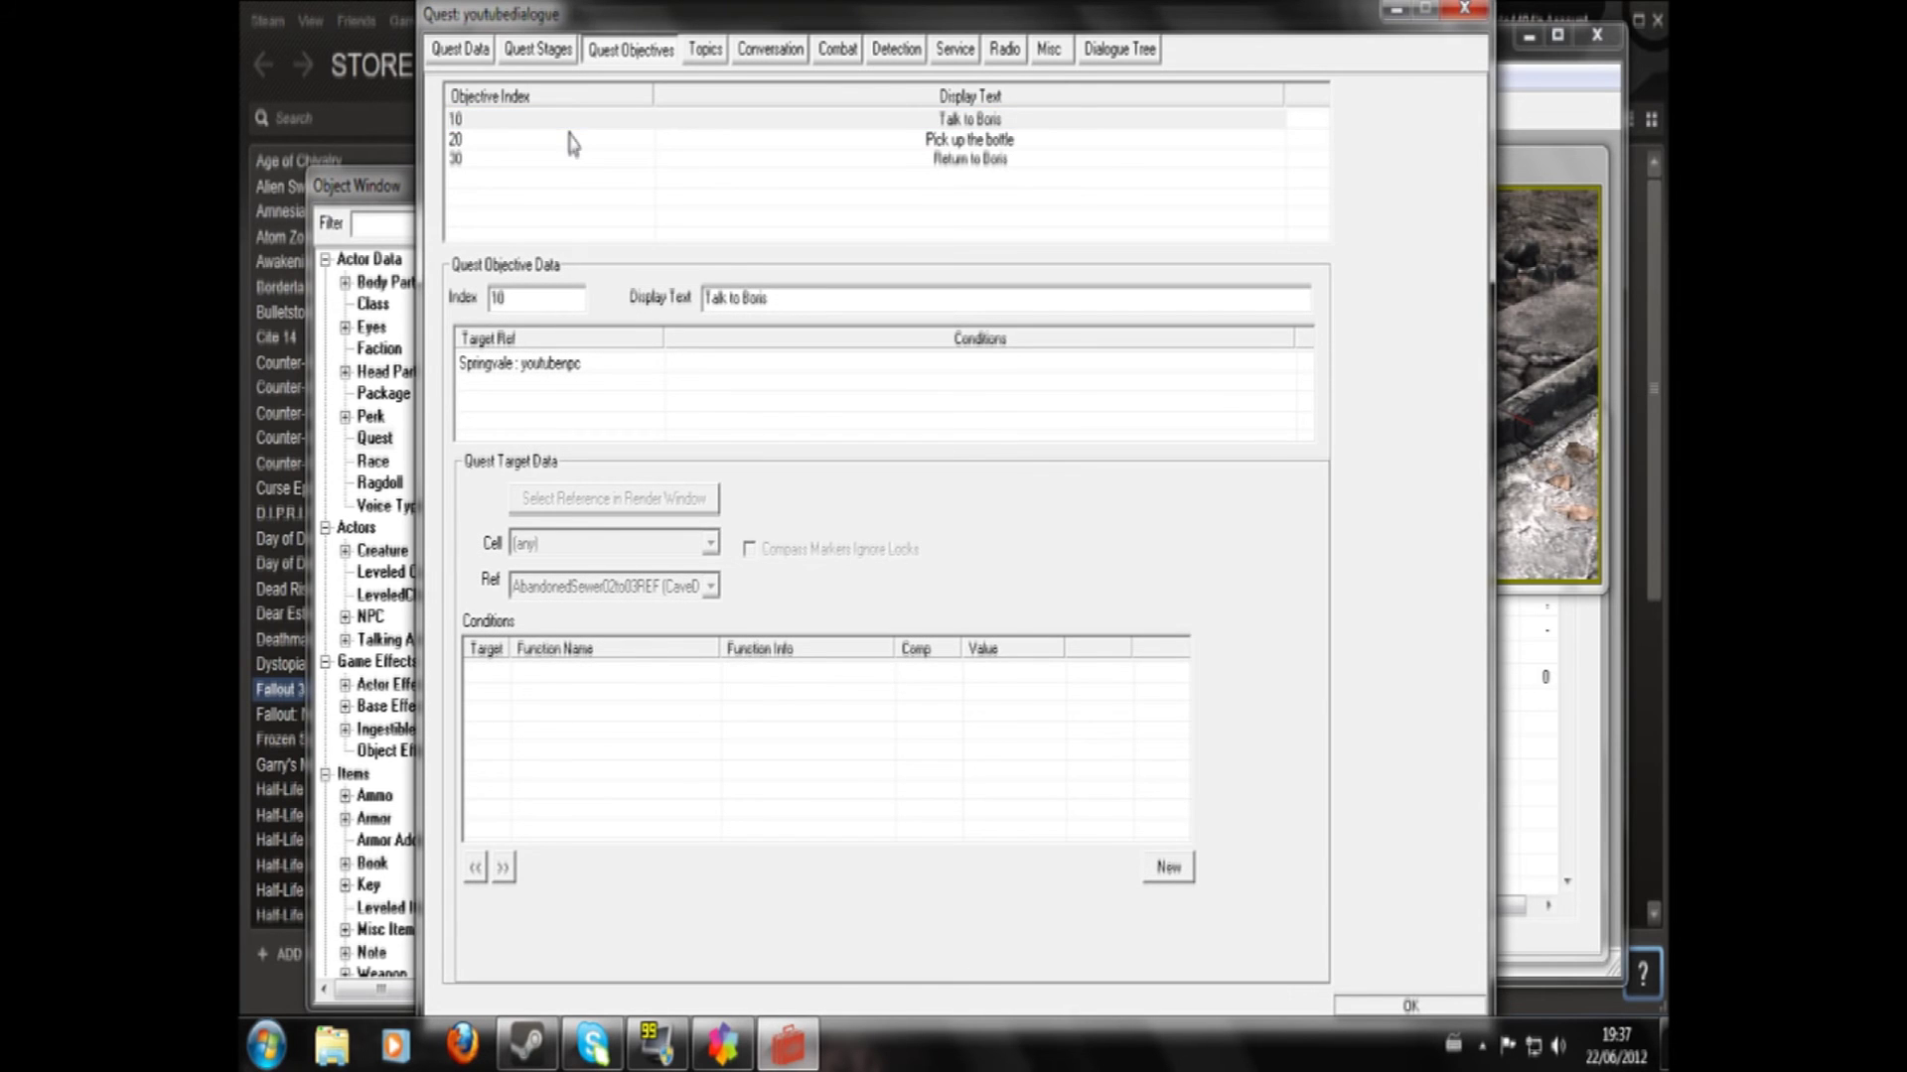
click(1410, 1005)
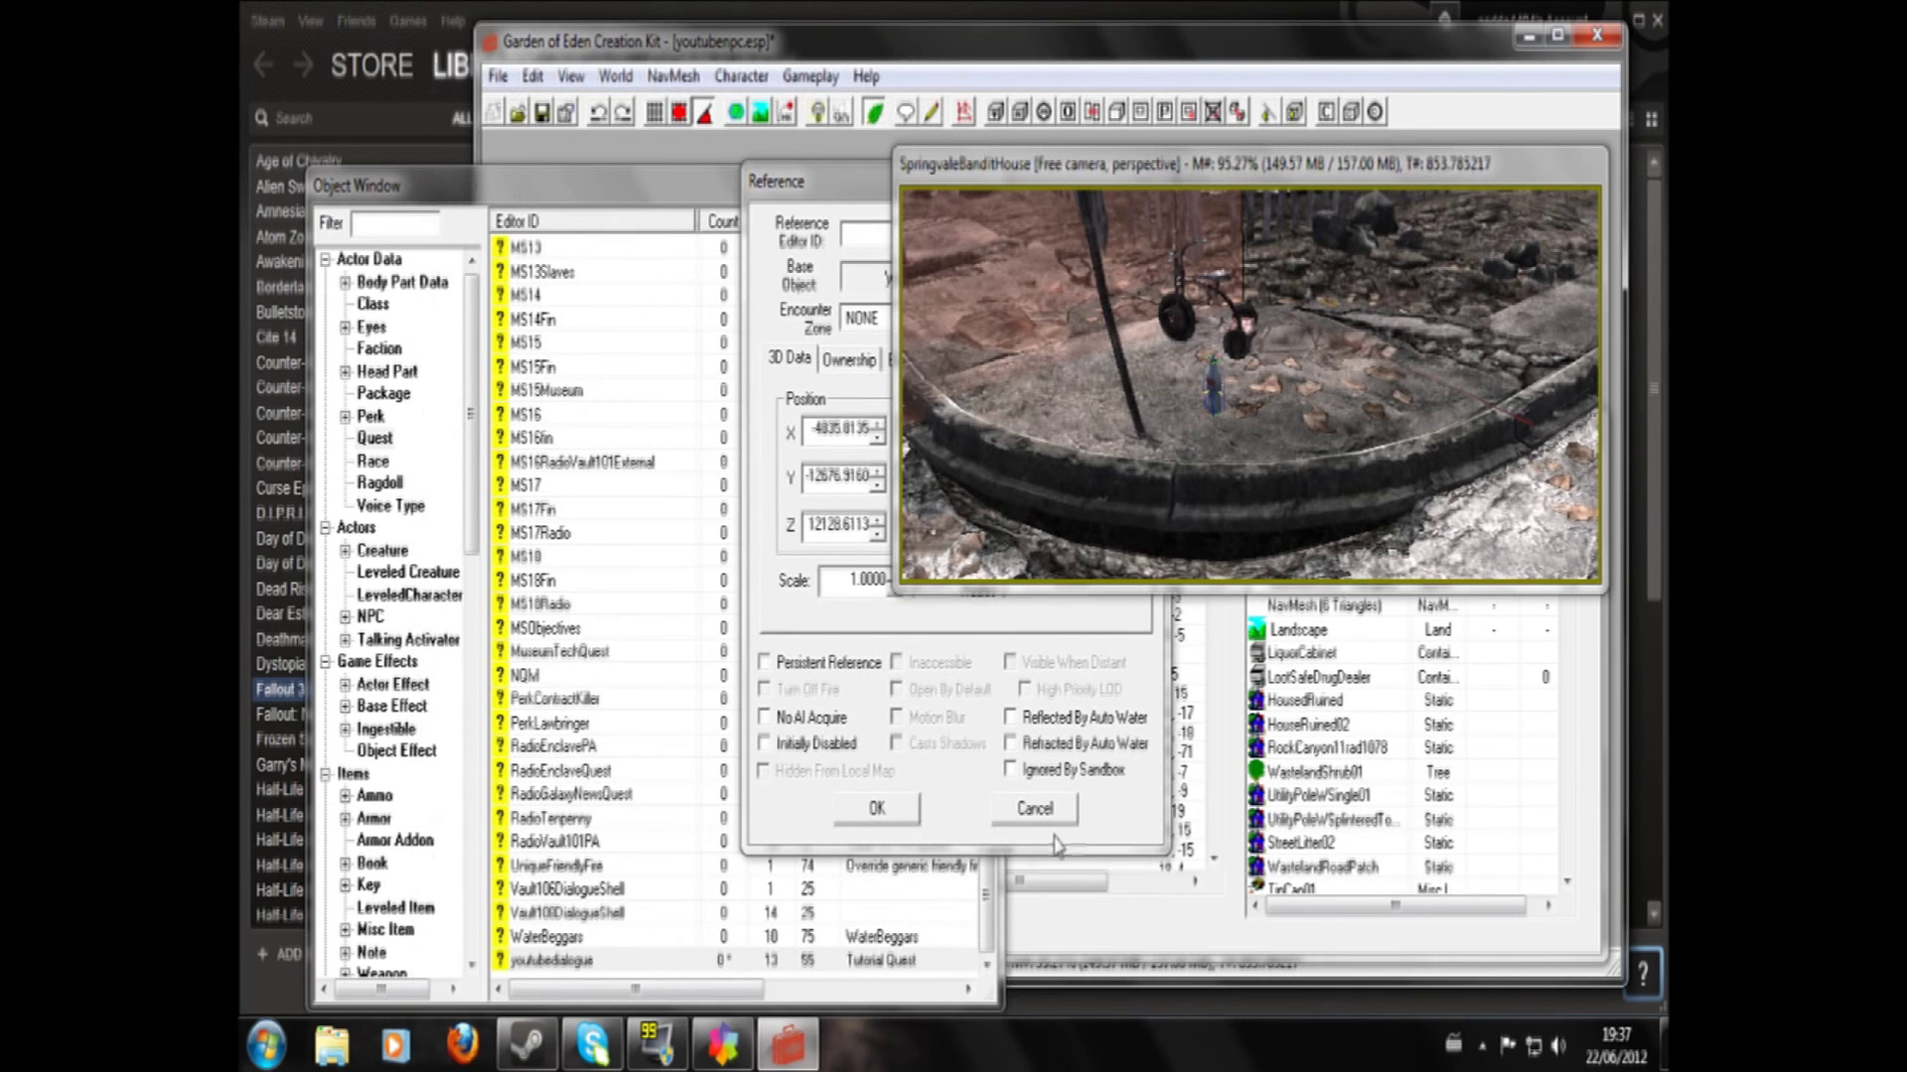
click(765, 661)
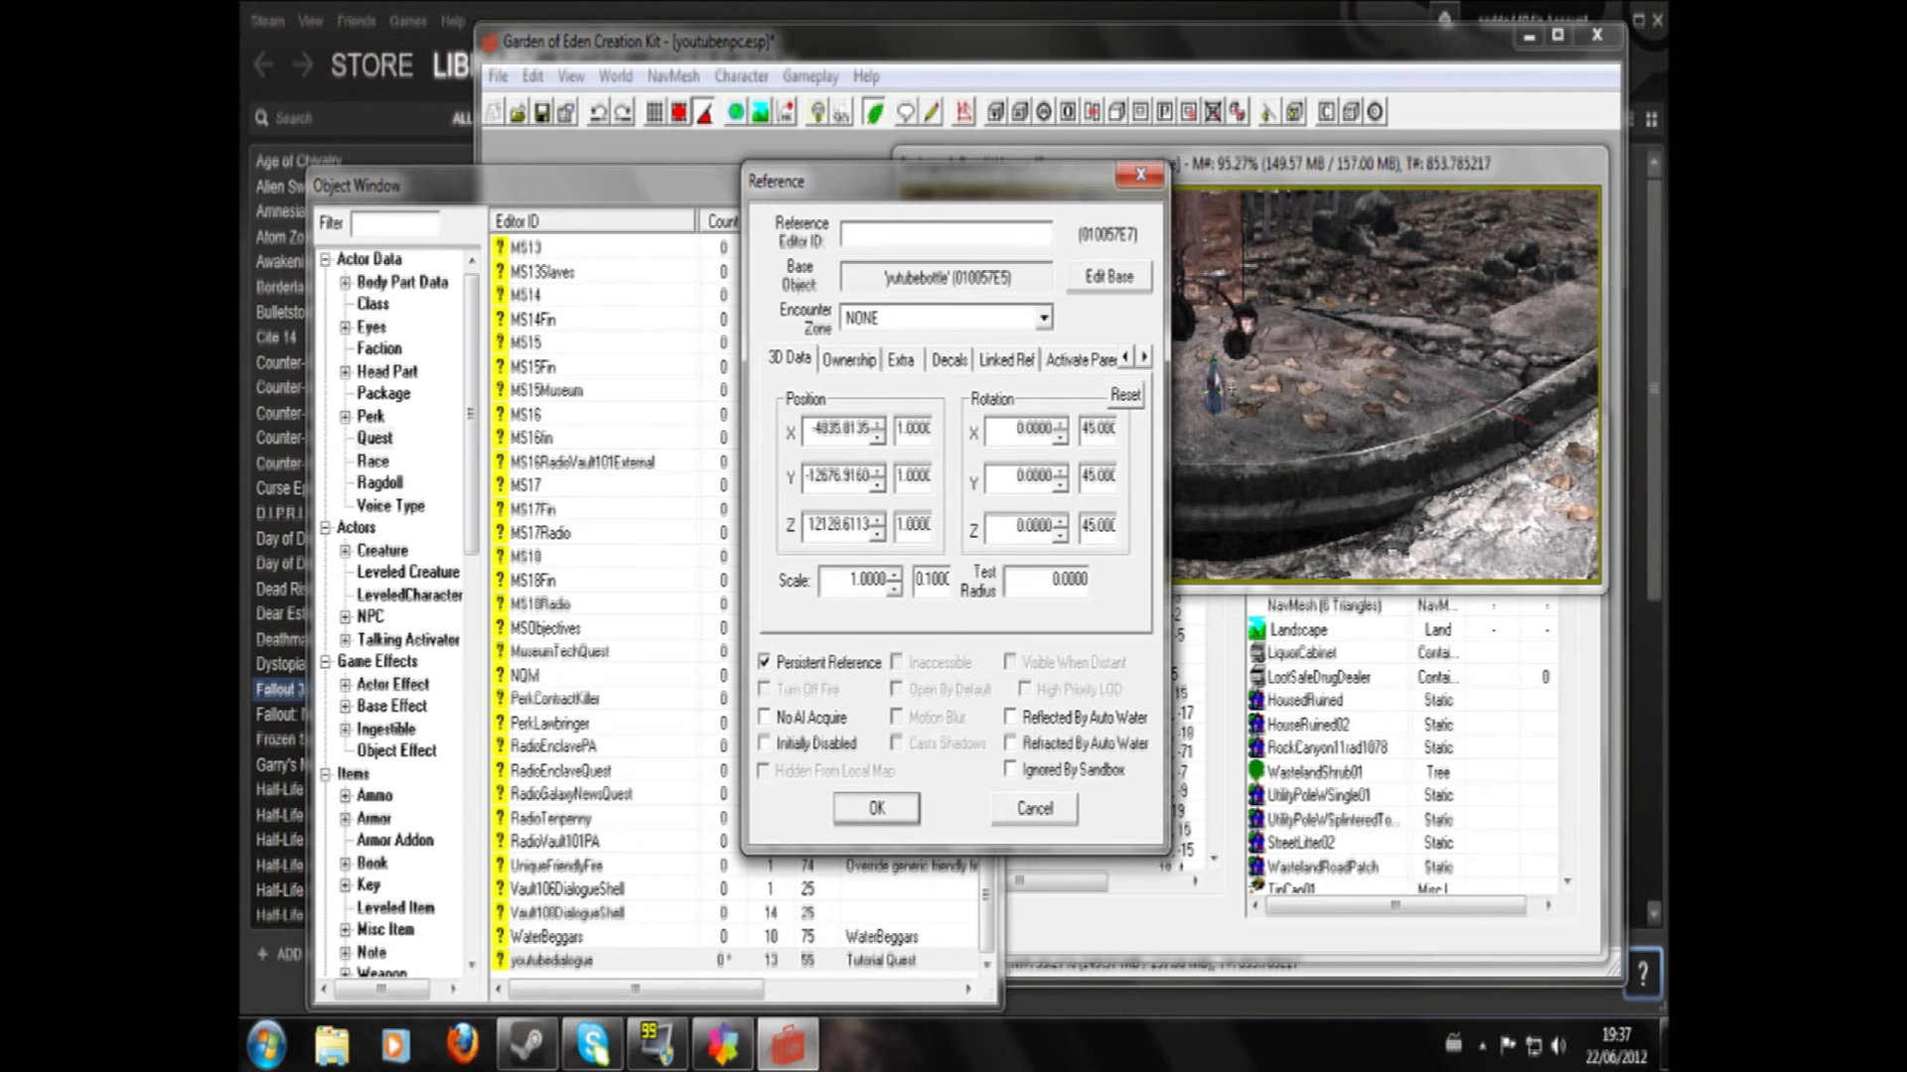
click(876, 809)
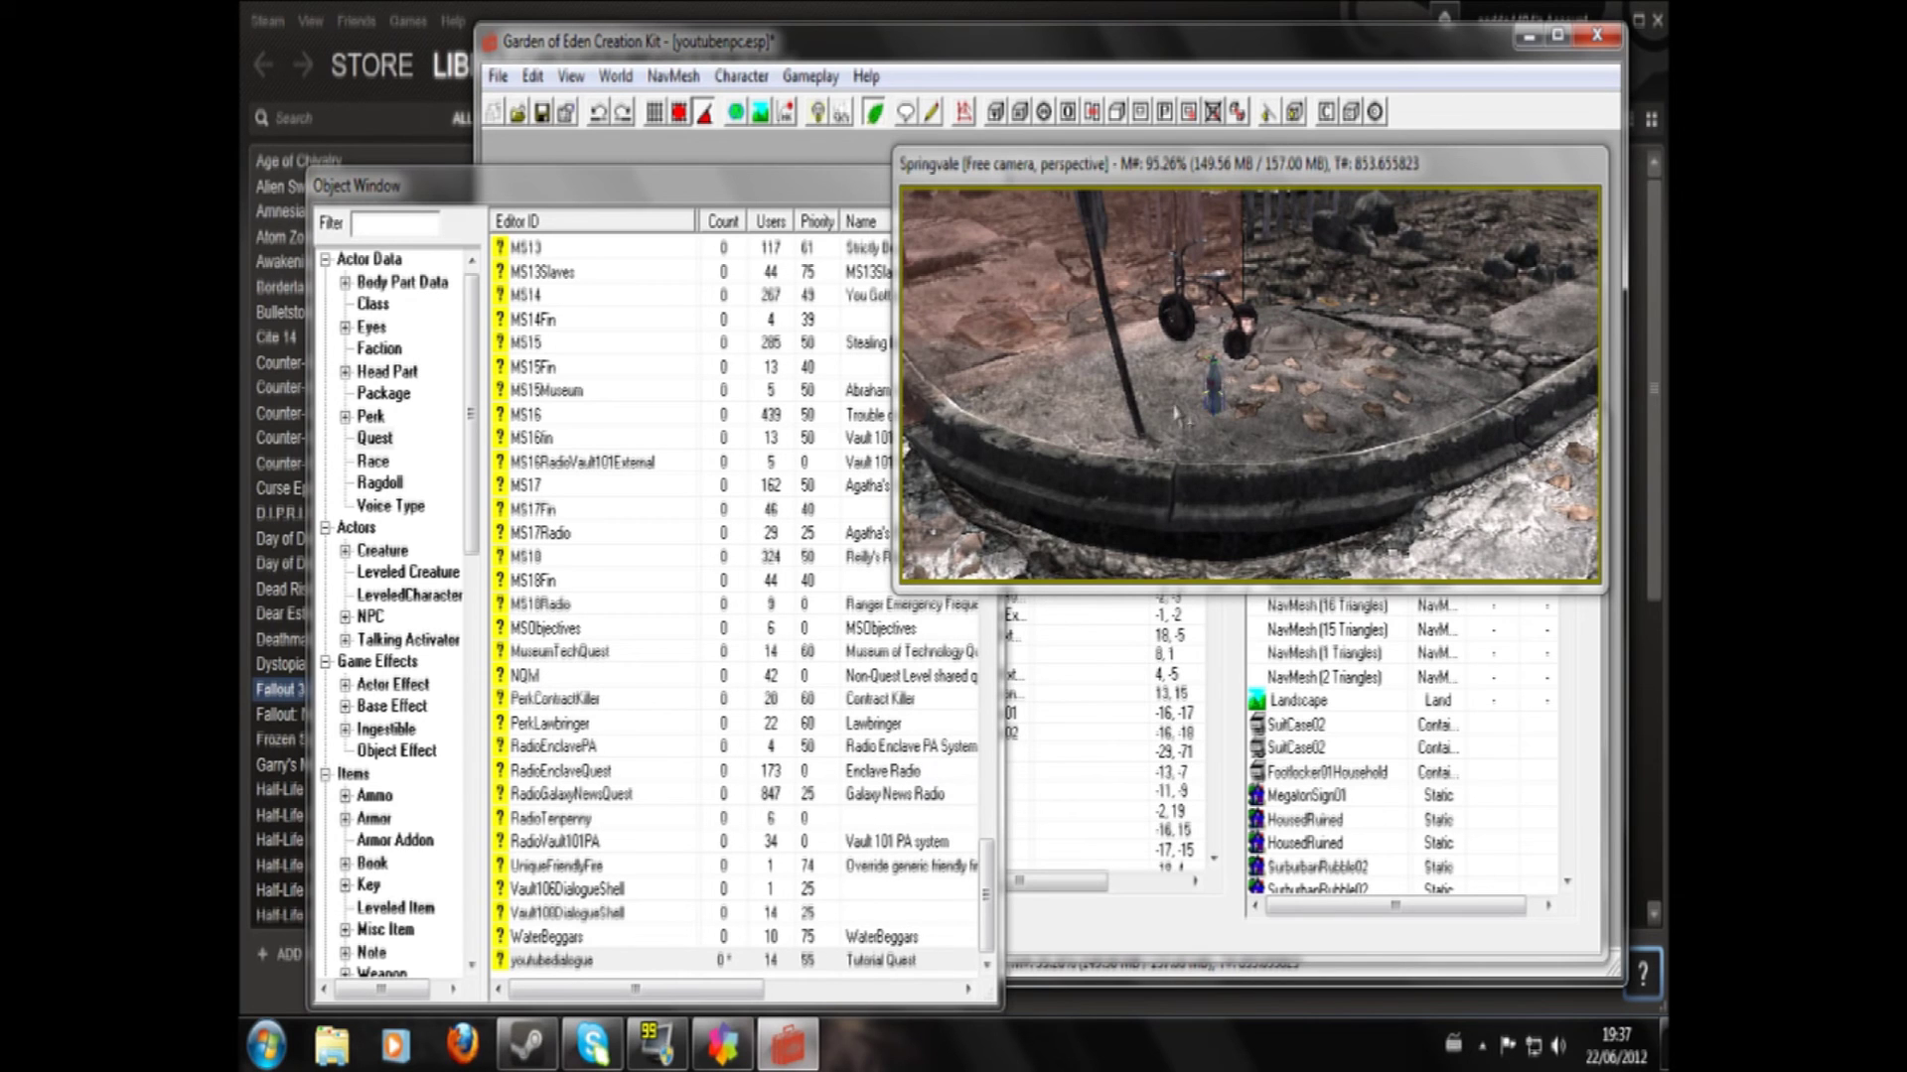
double_click(1228, 407)
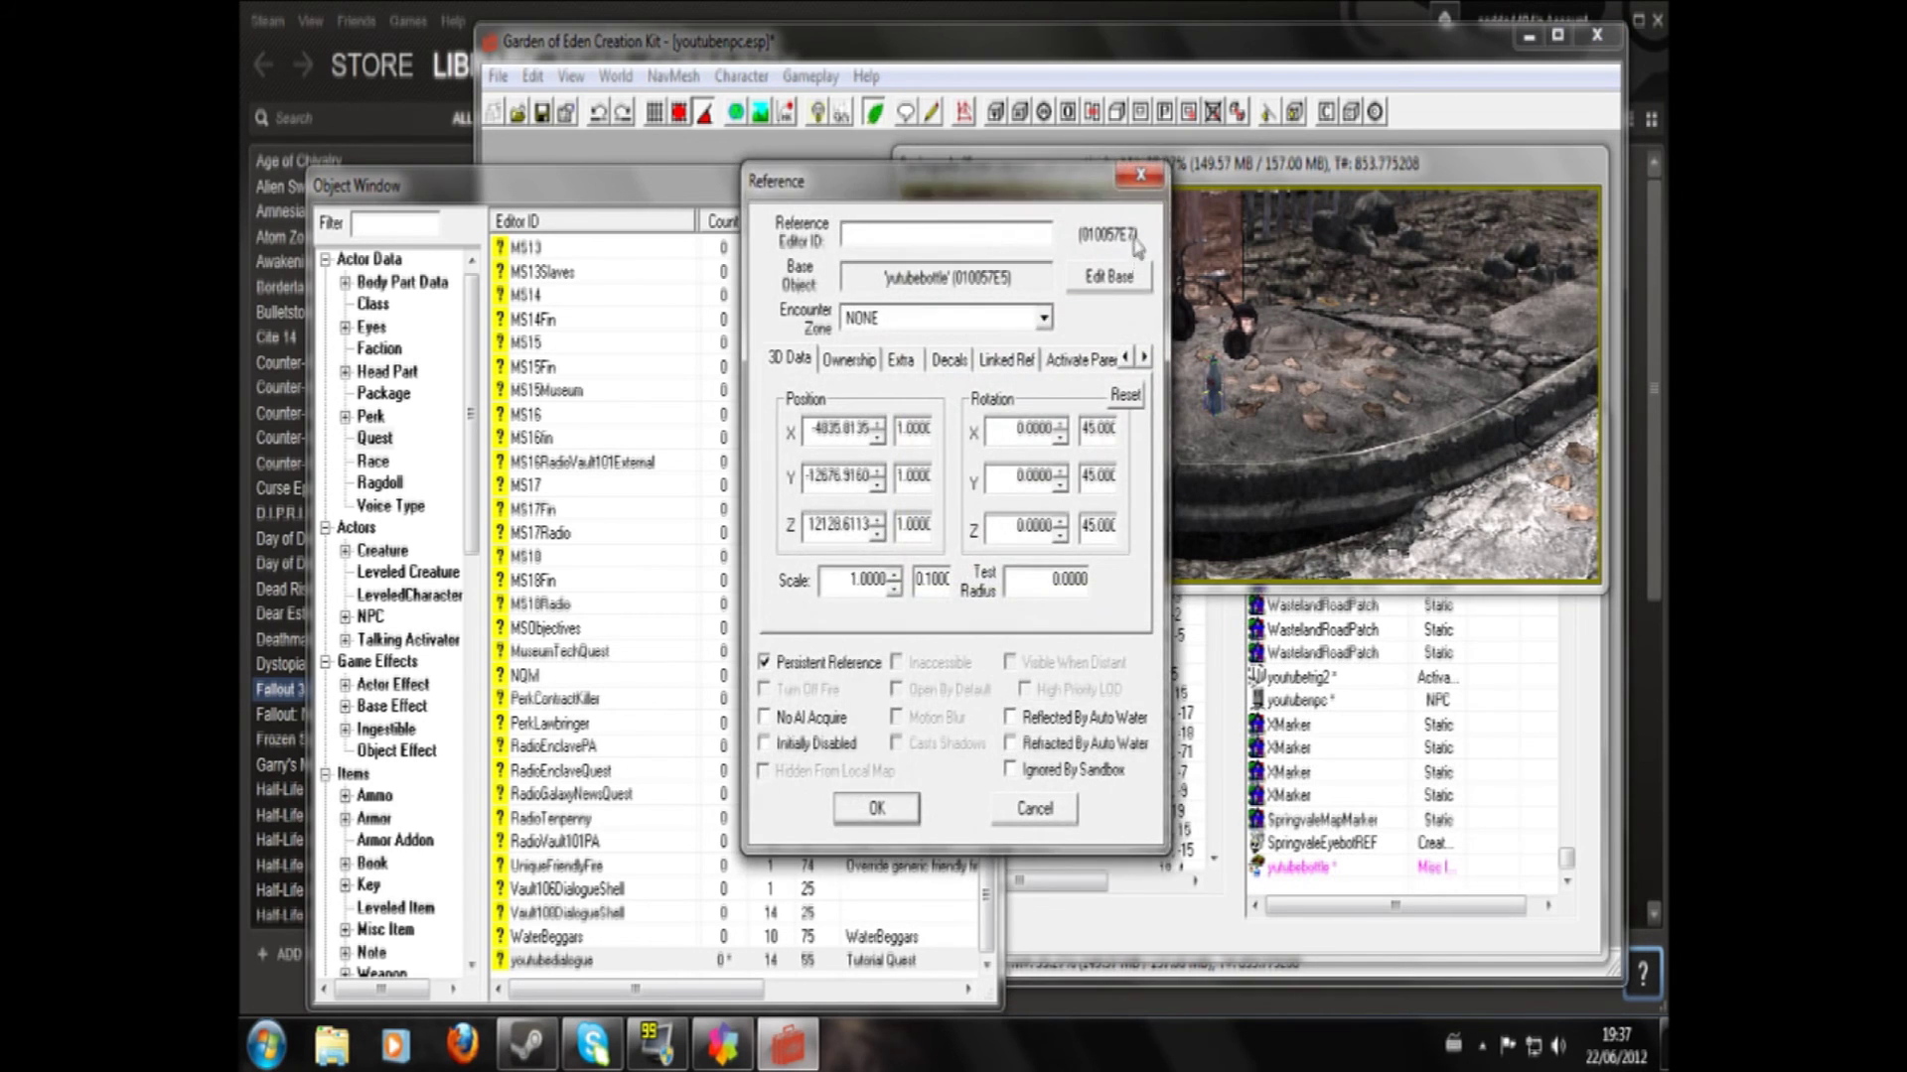
click(1139, 186)
- Retarget objective 20, "Pick up the bottle", of the youtubedialogue quest to the yutubebottle reference in Springvale
double_click(573, 960)
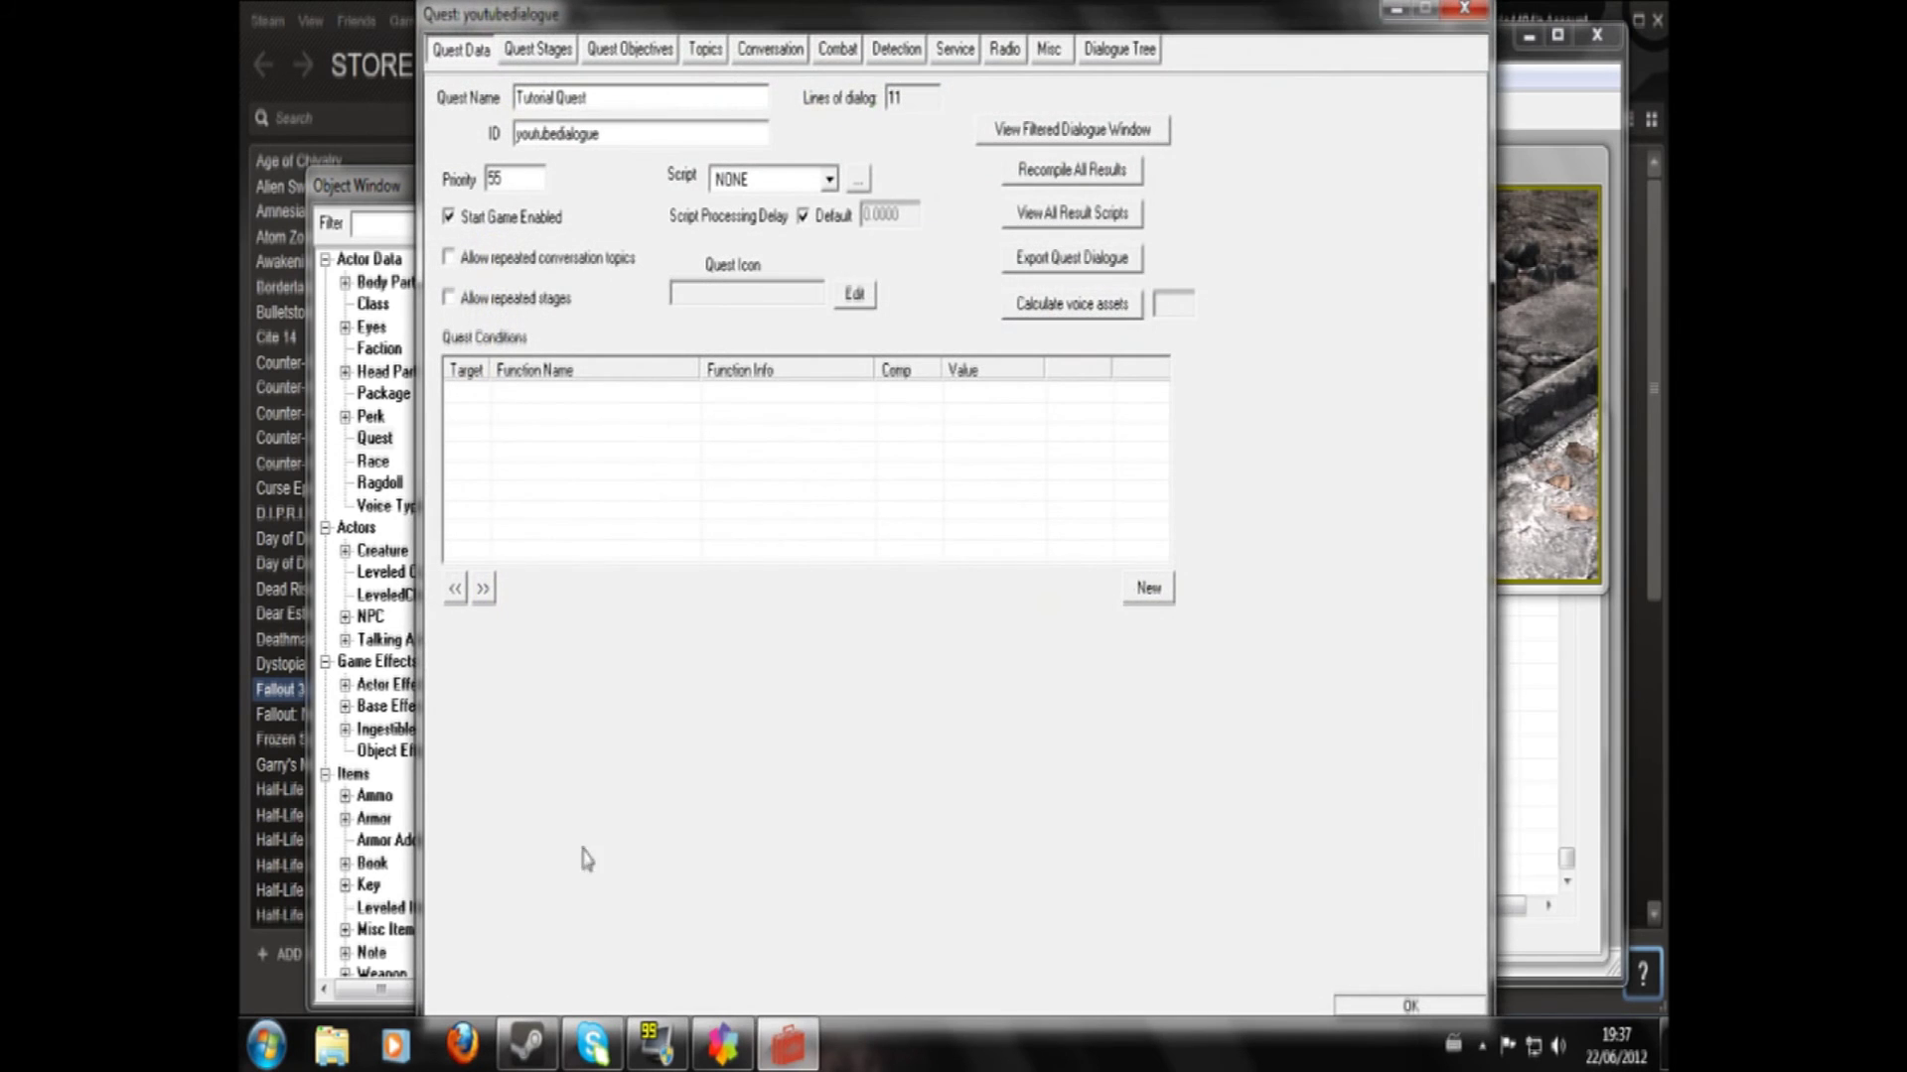
click(618, 49)
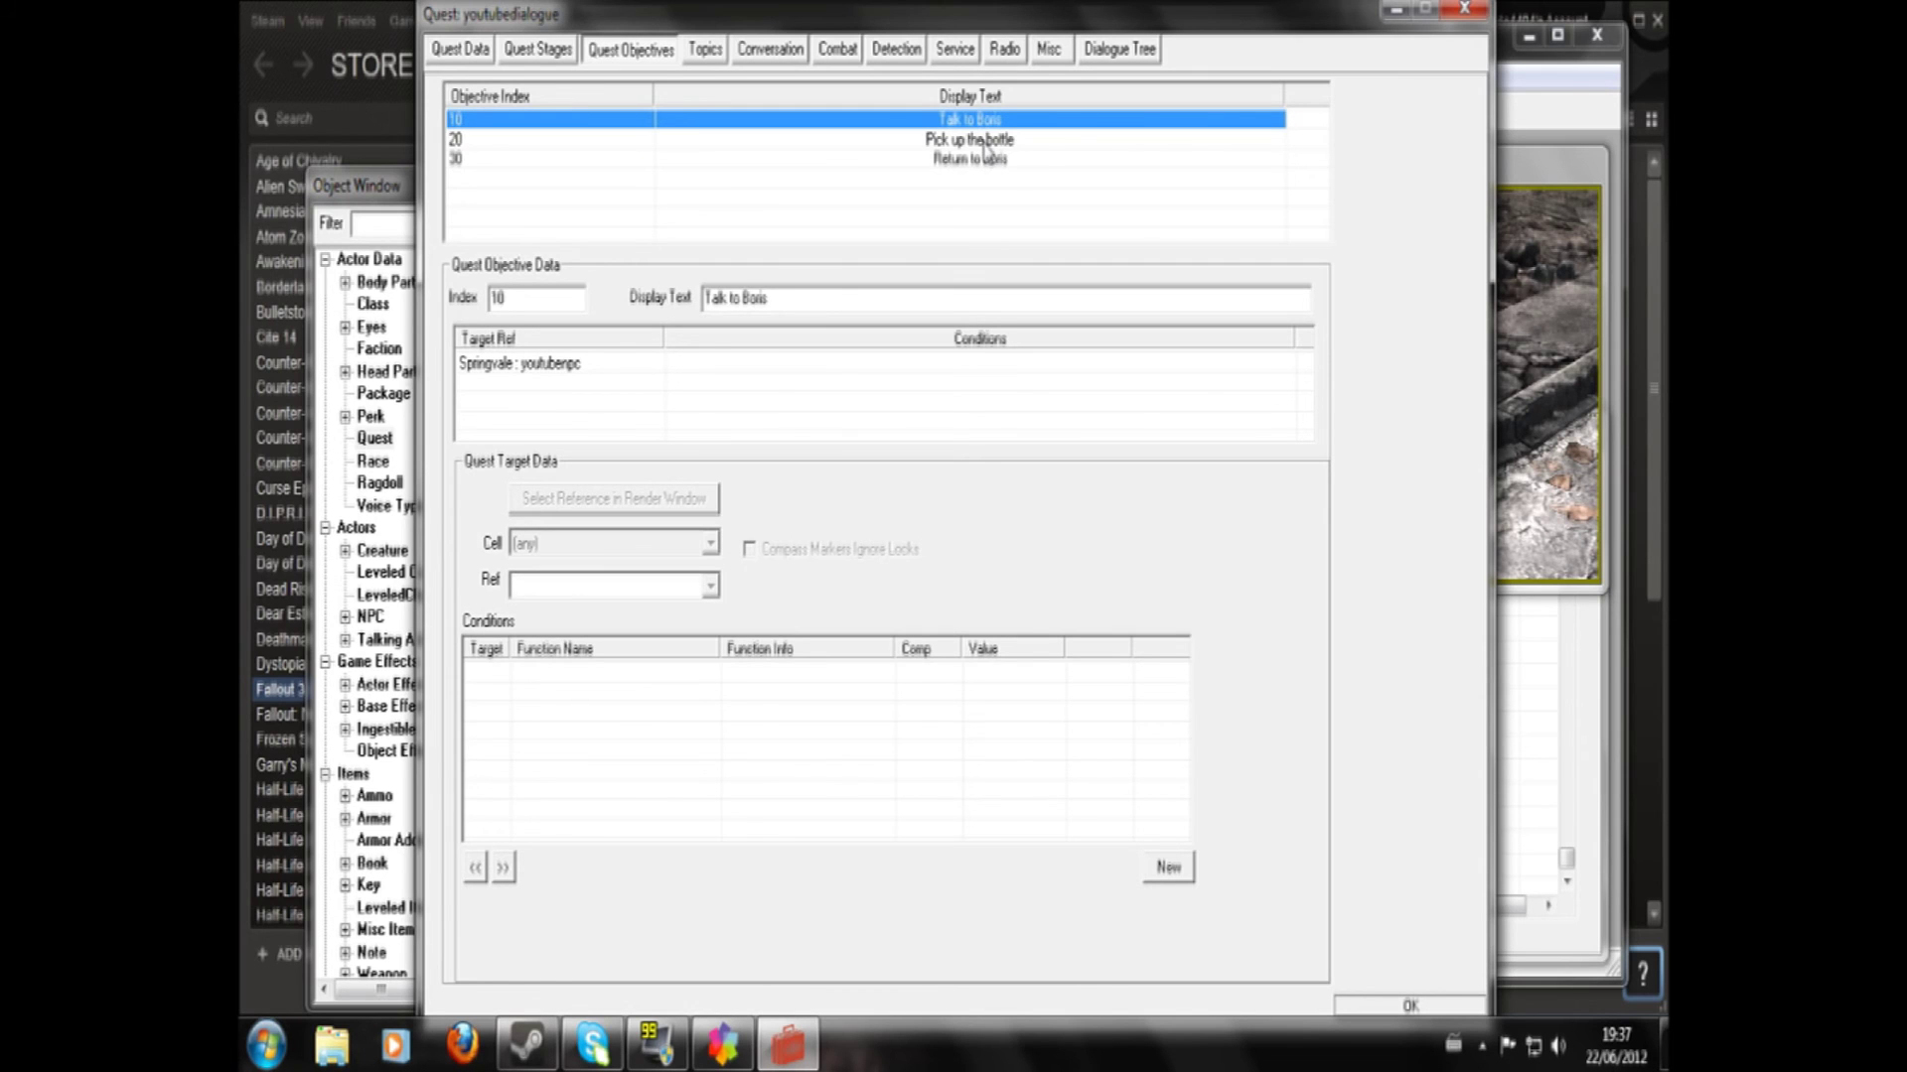
click(985, 141)
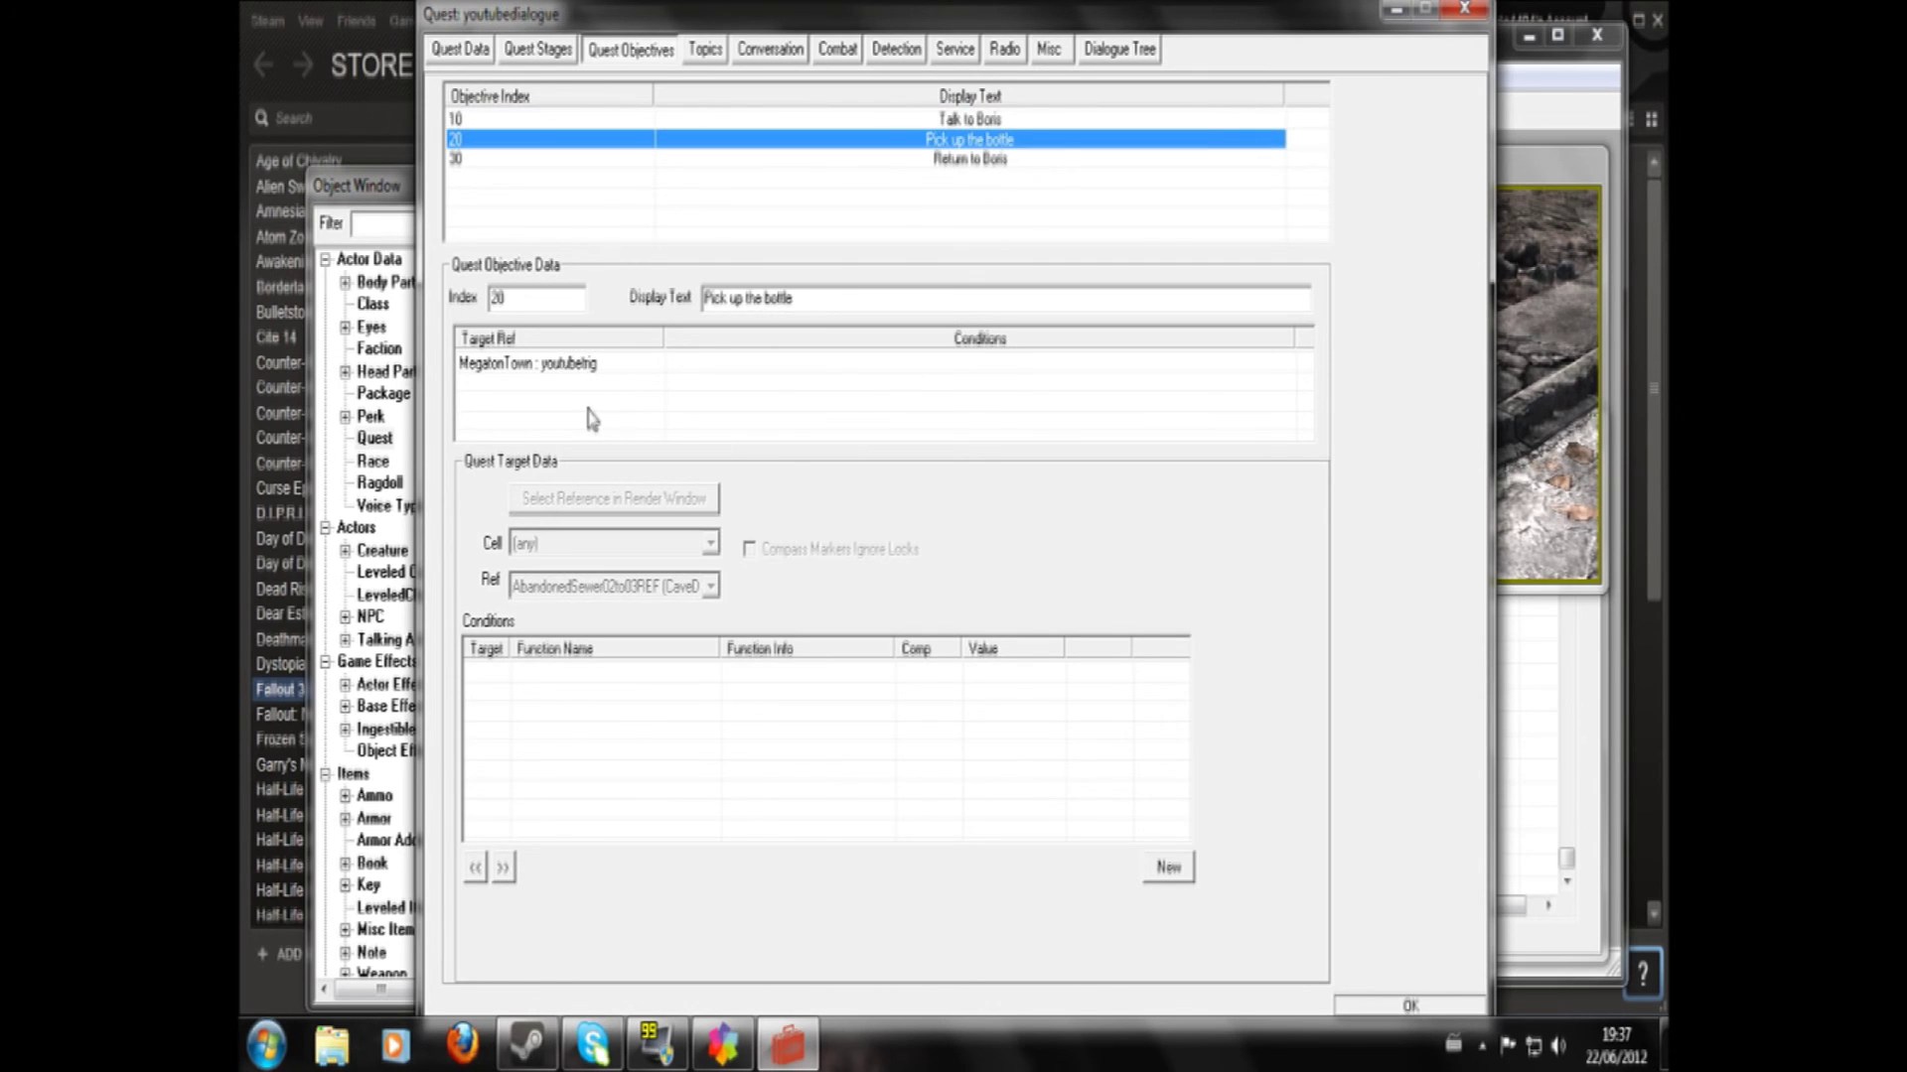
click(597, 365)
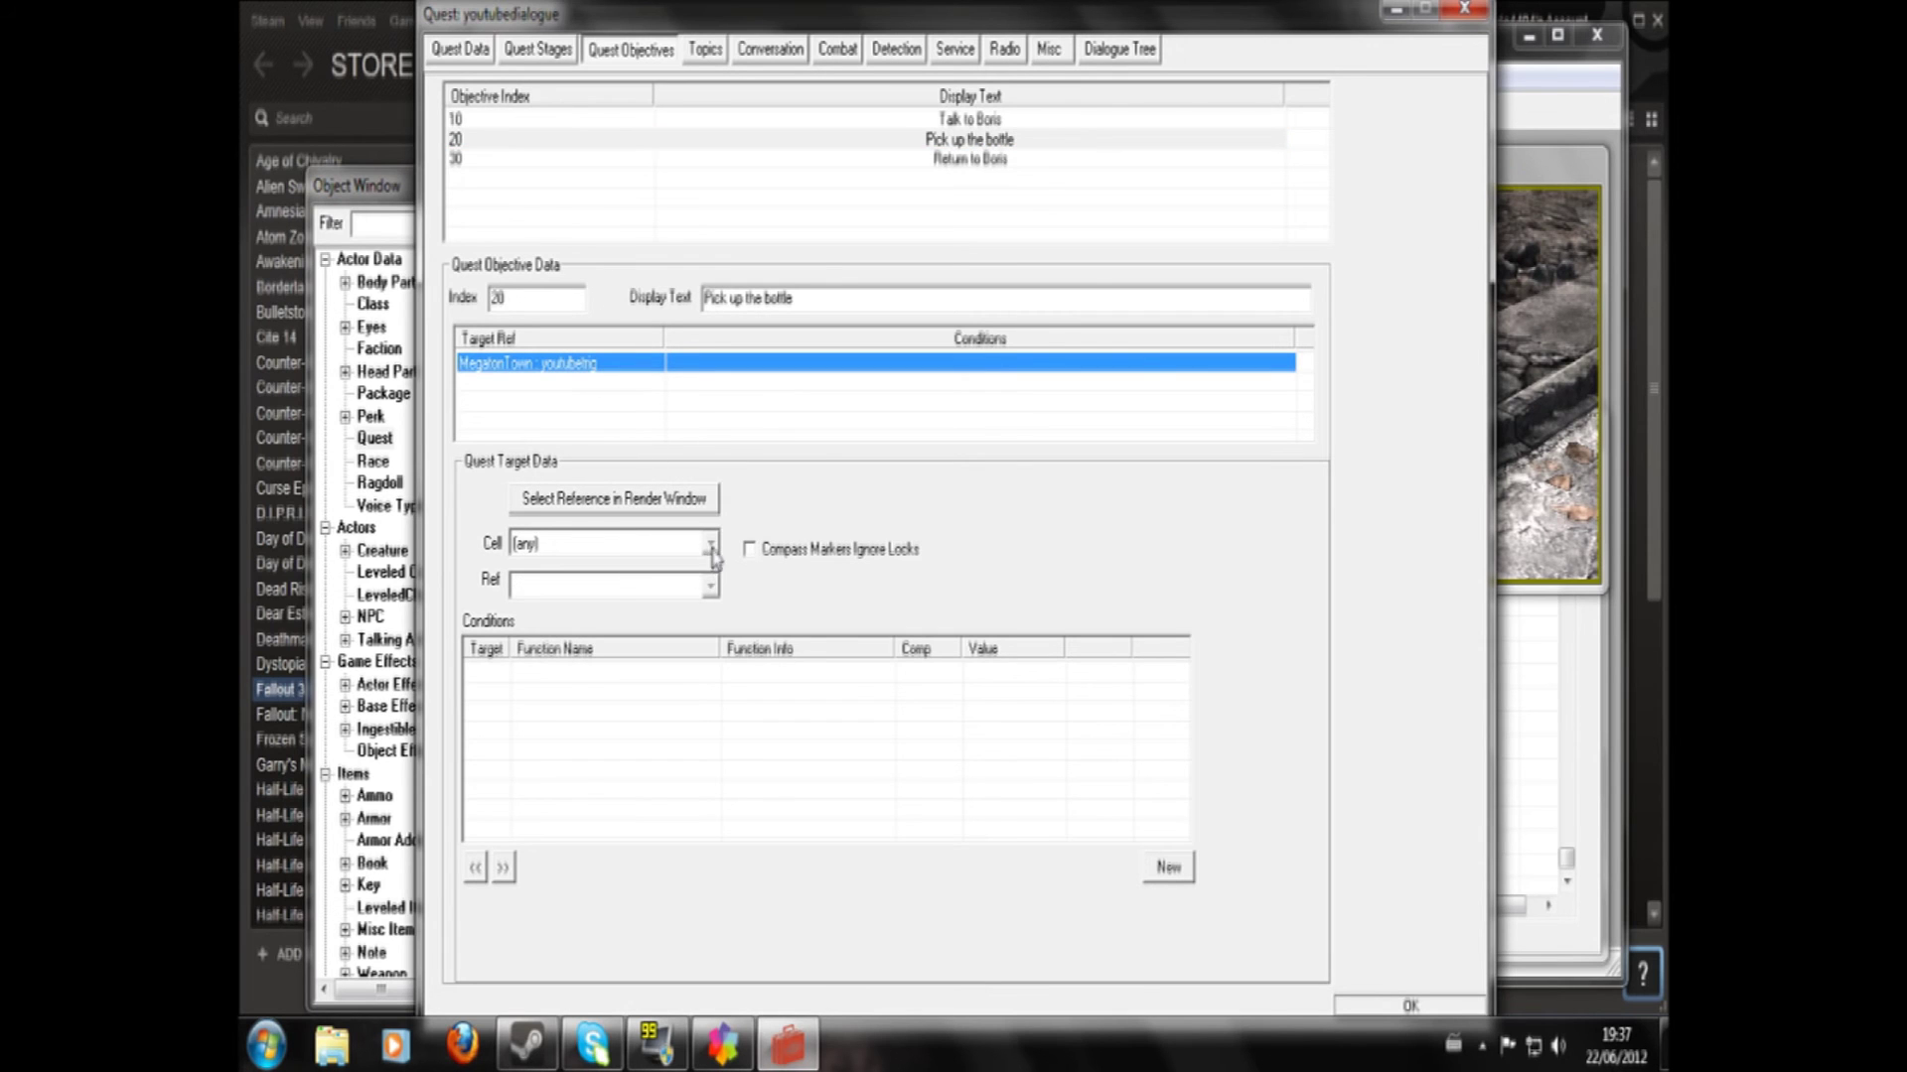
click(710, 542)
click(710, 542)
click(703, 502)
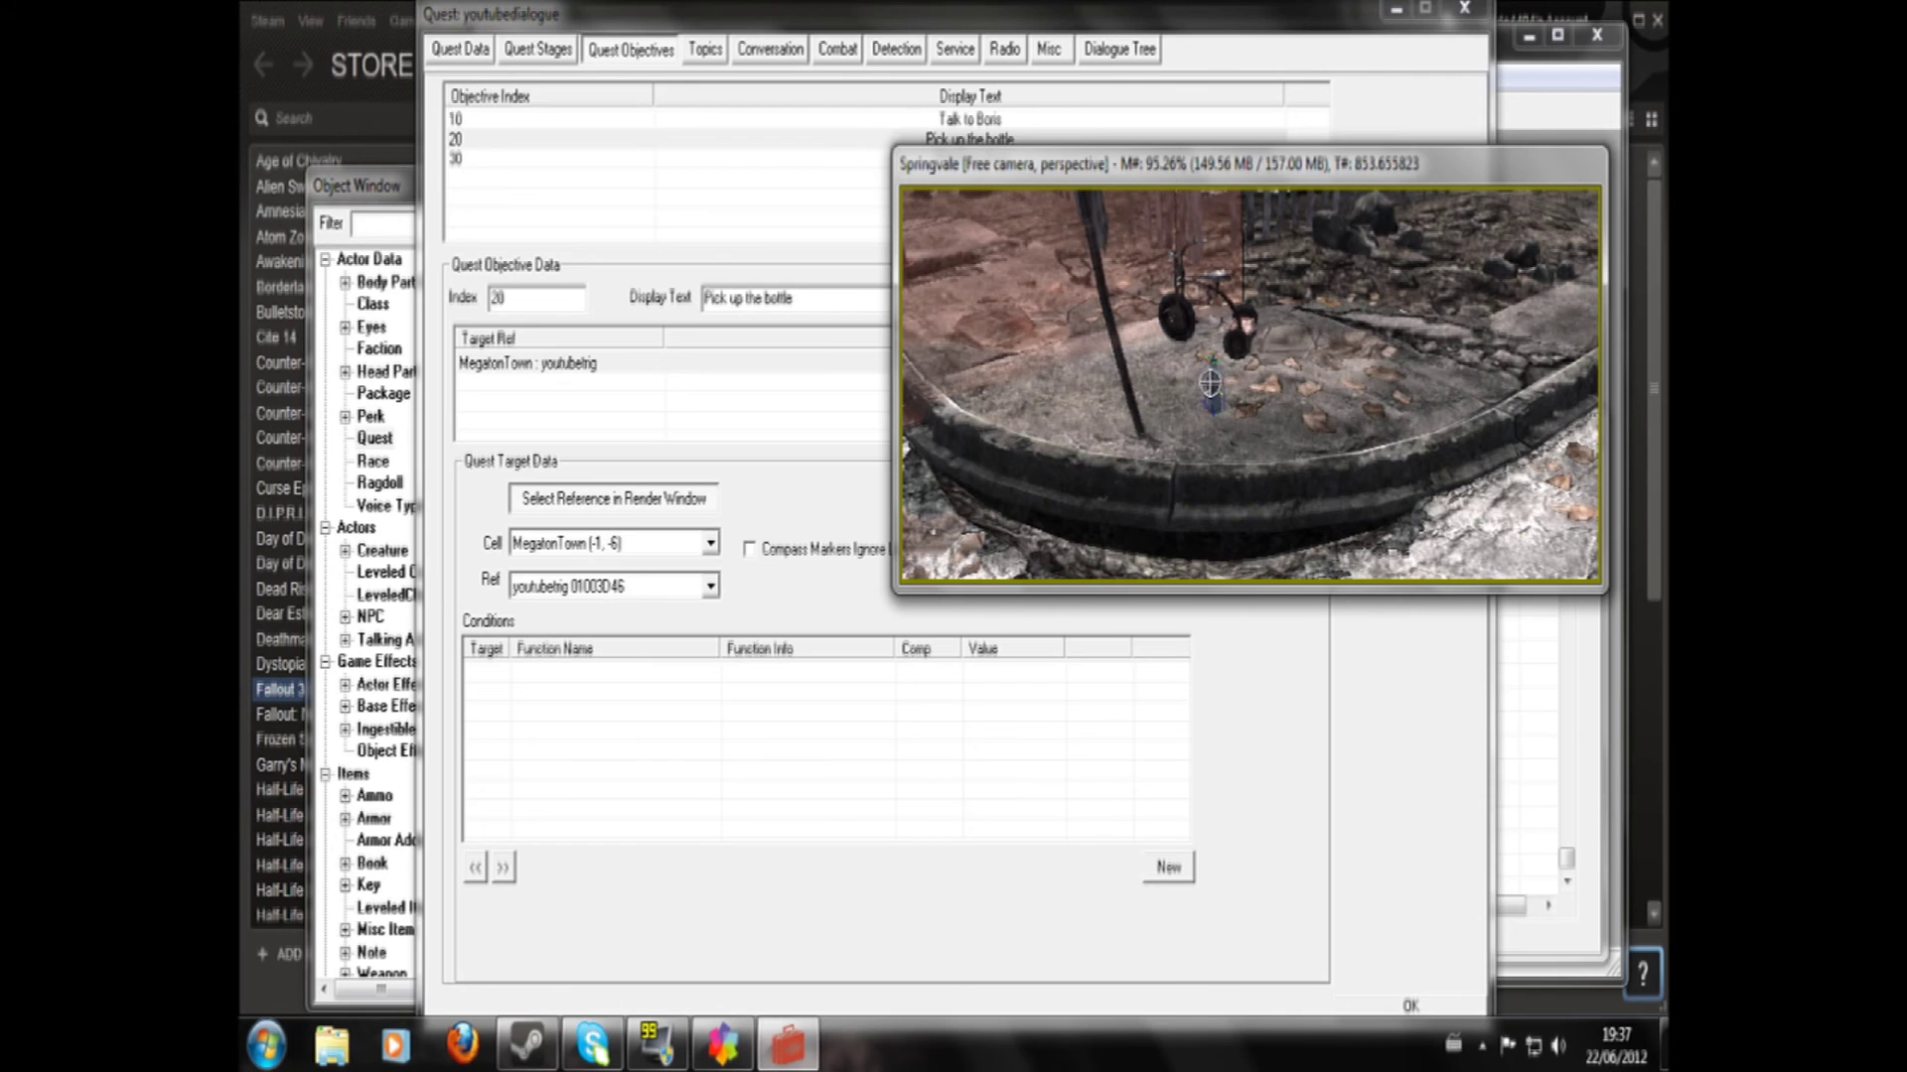
click(1210, 384)
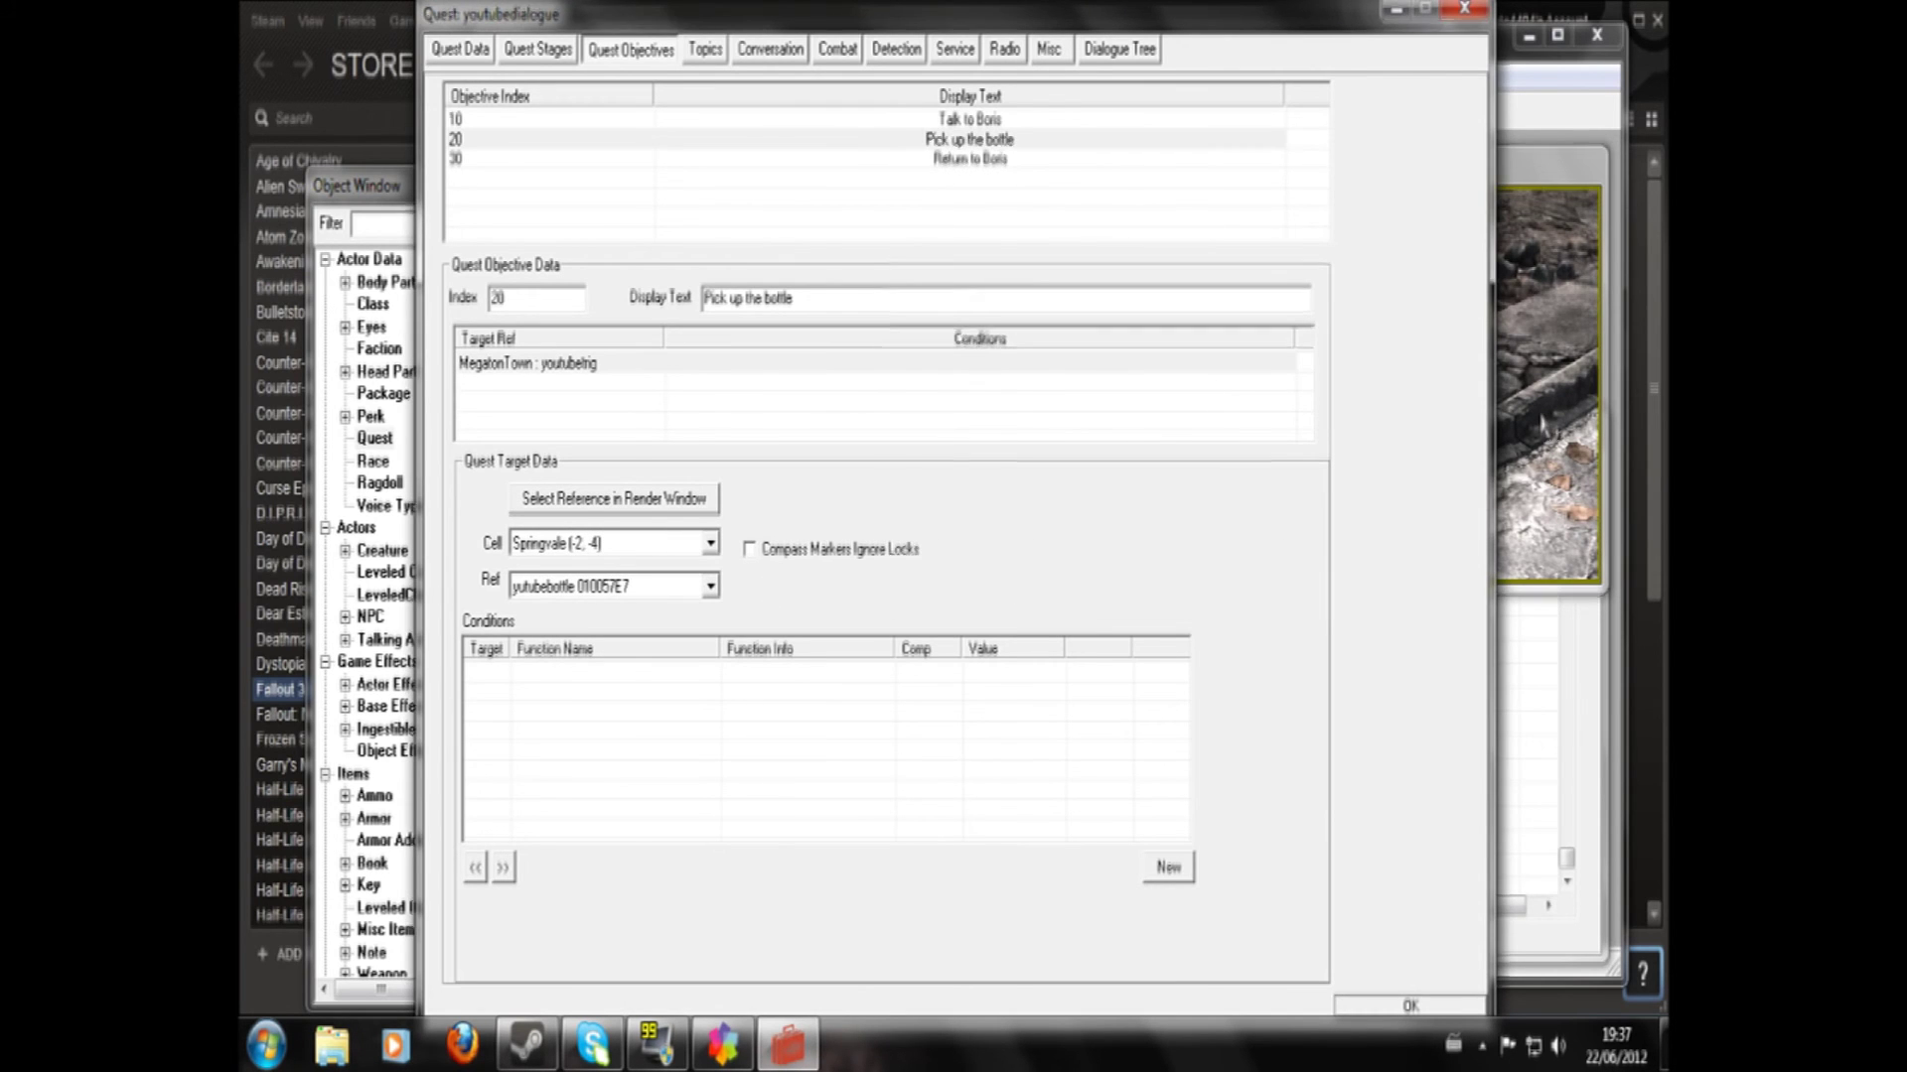
- Check the placed bottle's persistent reference setting, then accept the quest's objective changes and save the plugin
click(1210, 383)
double_click(1209, 383)
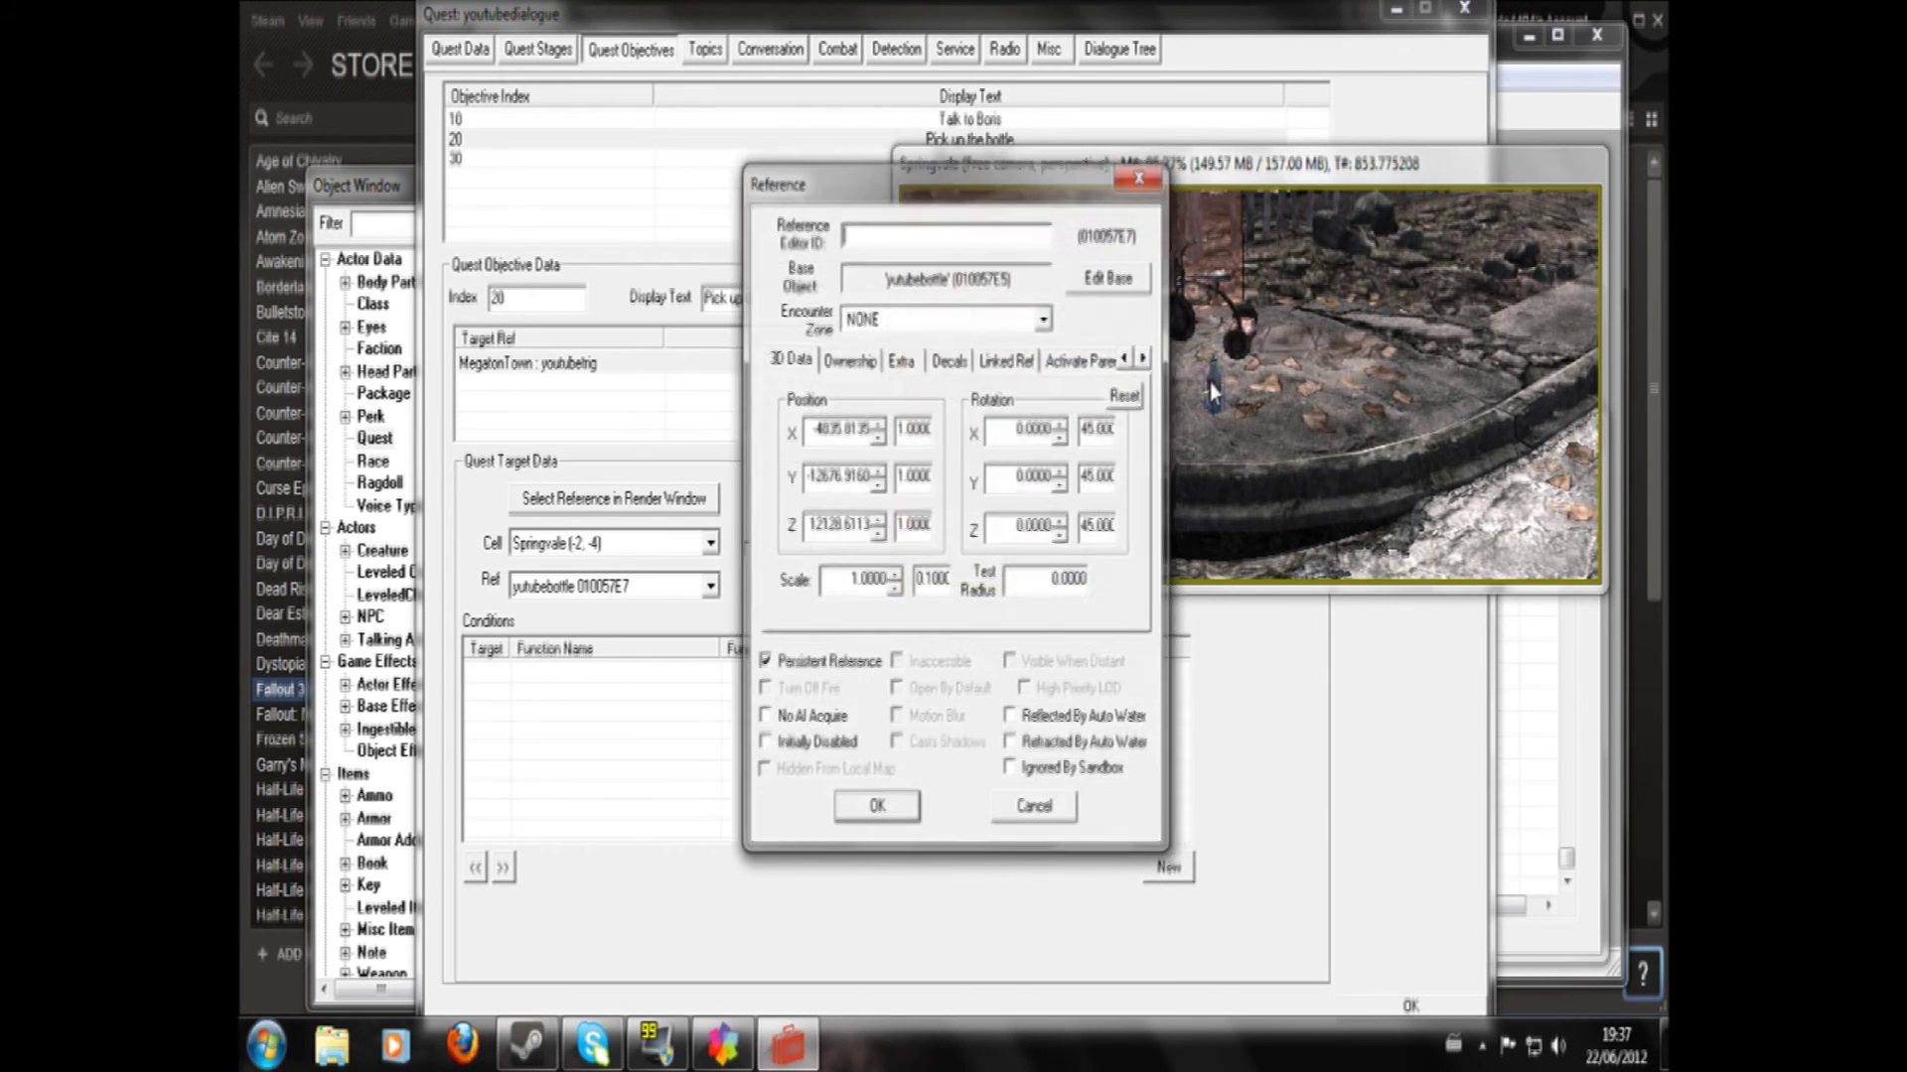
click(861, 816)
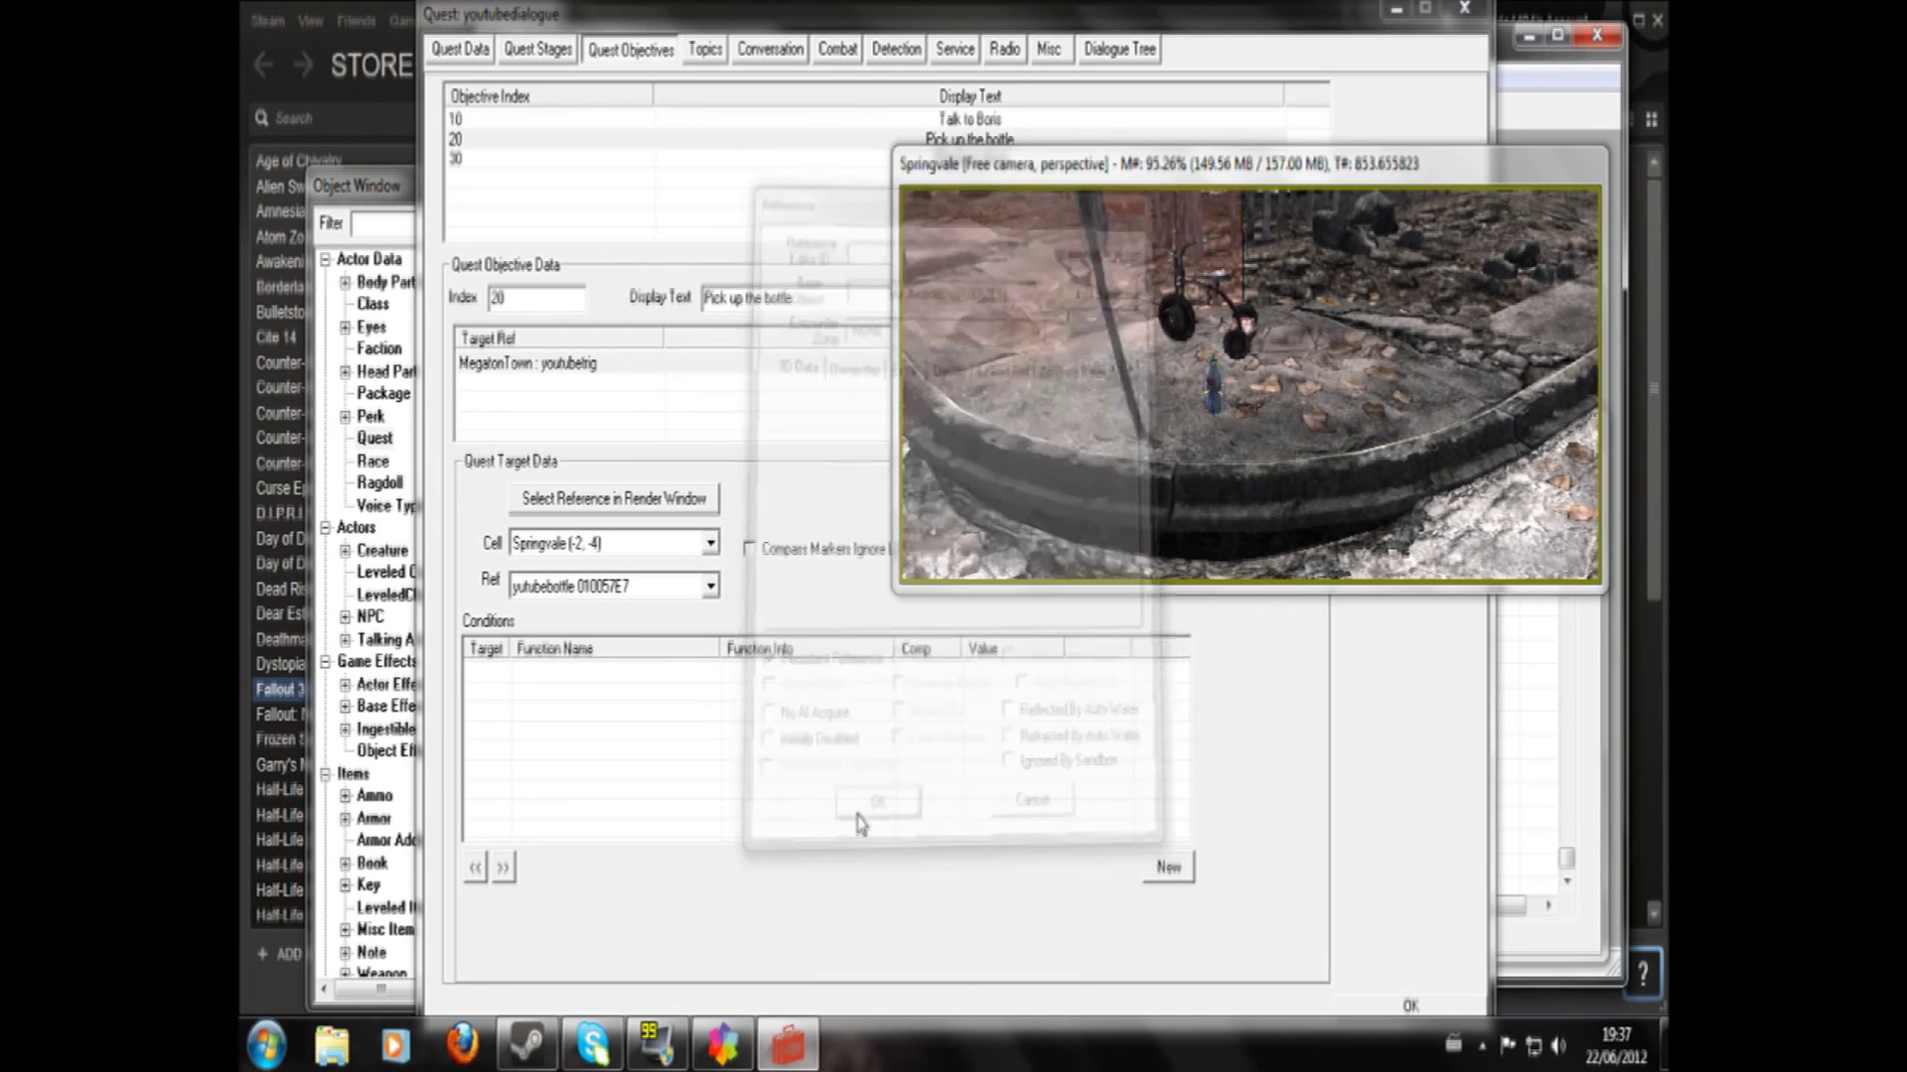
click(1408, 1006)
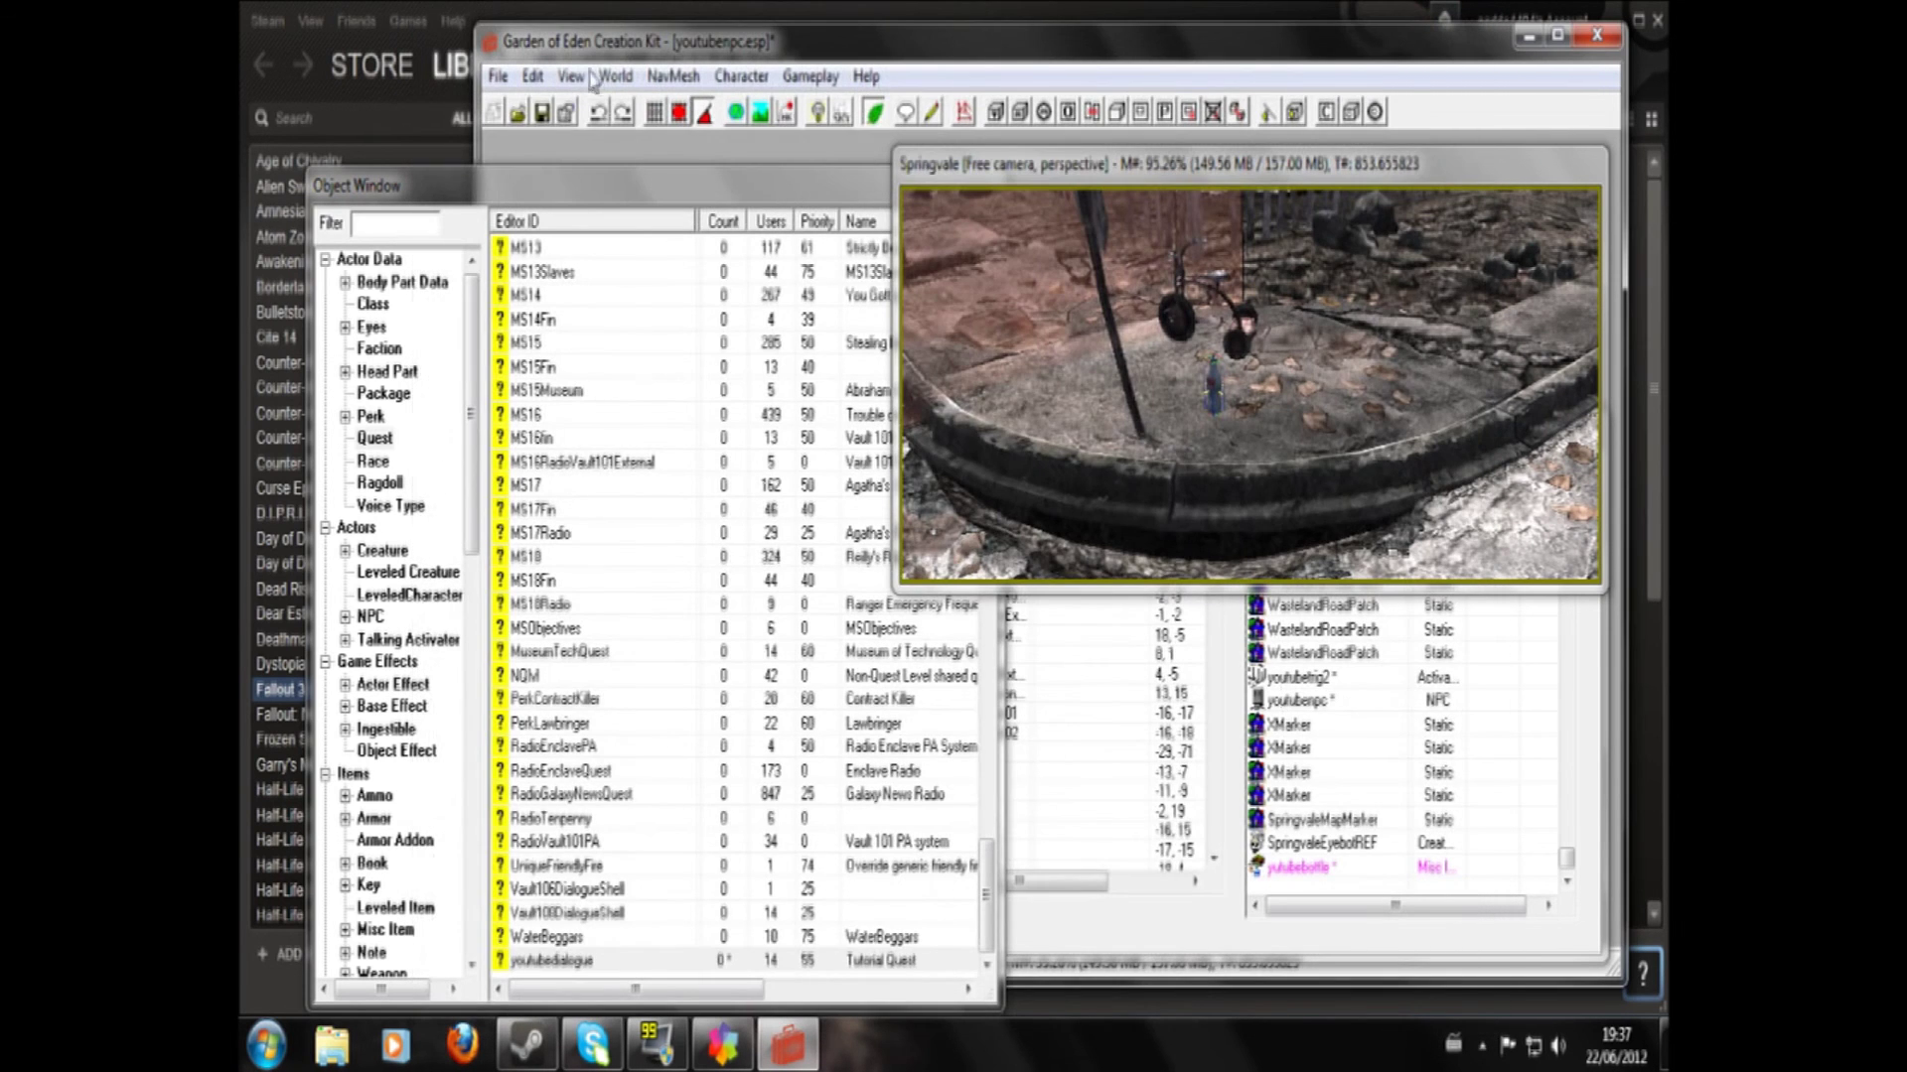
click(543, 112)
- Review the onadd block in the youtubebottlescript script attached to the bottle's base item, leaving the item and its reference unedited
click(1245, 443)
shift+middle_drag(1267, 428, 1146, 502)
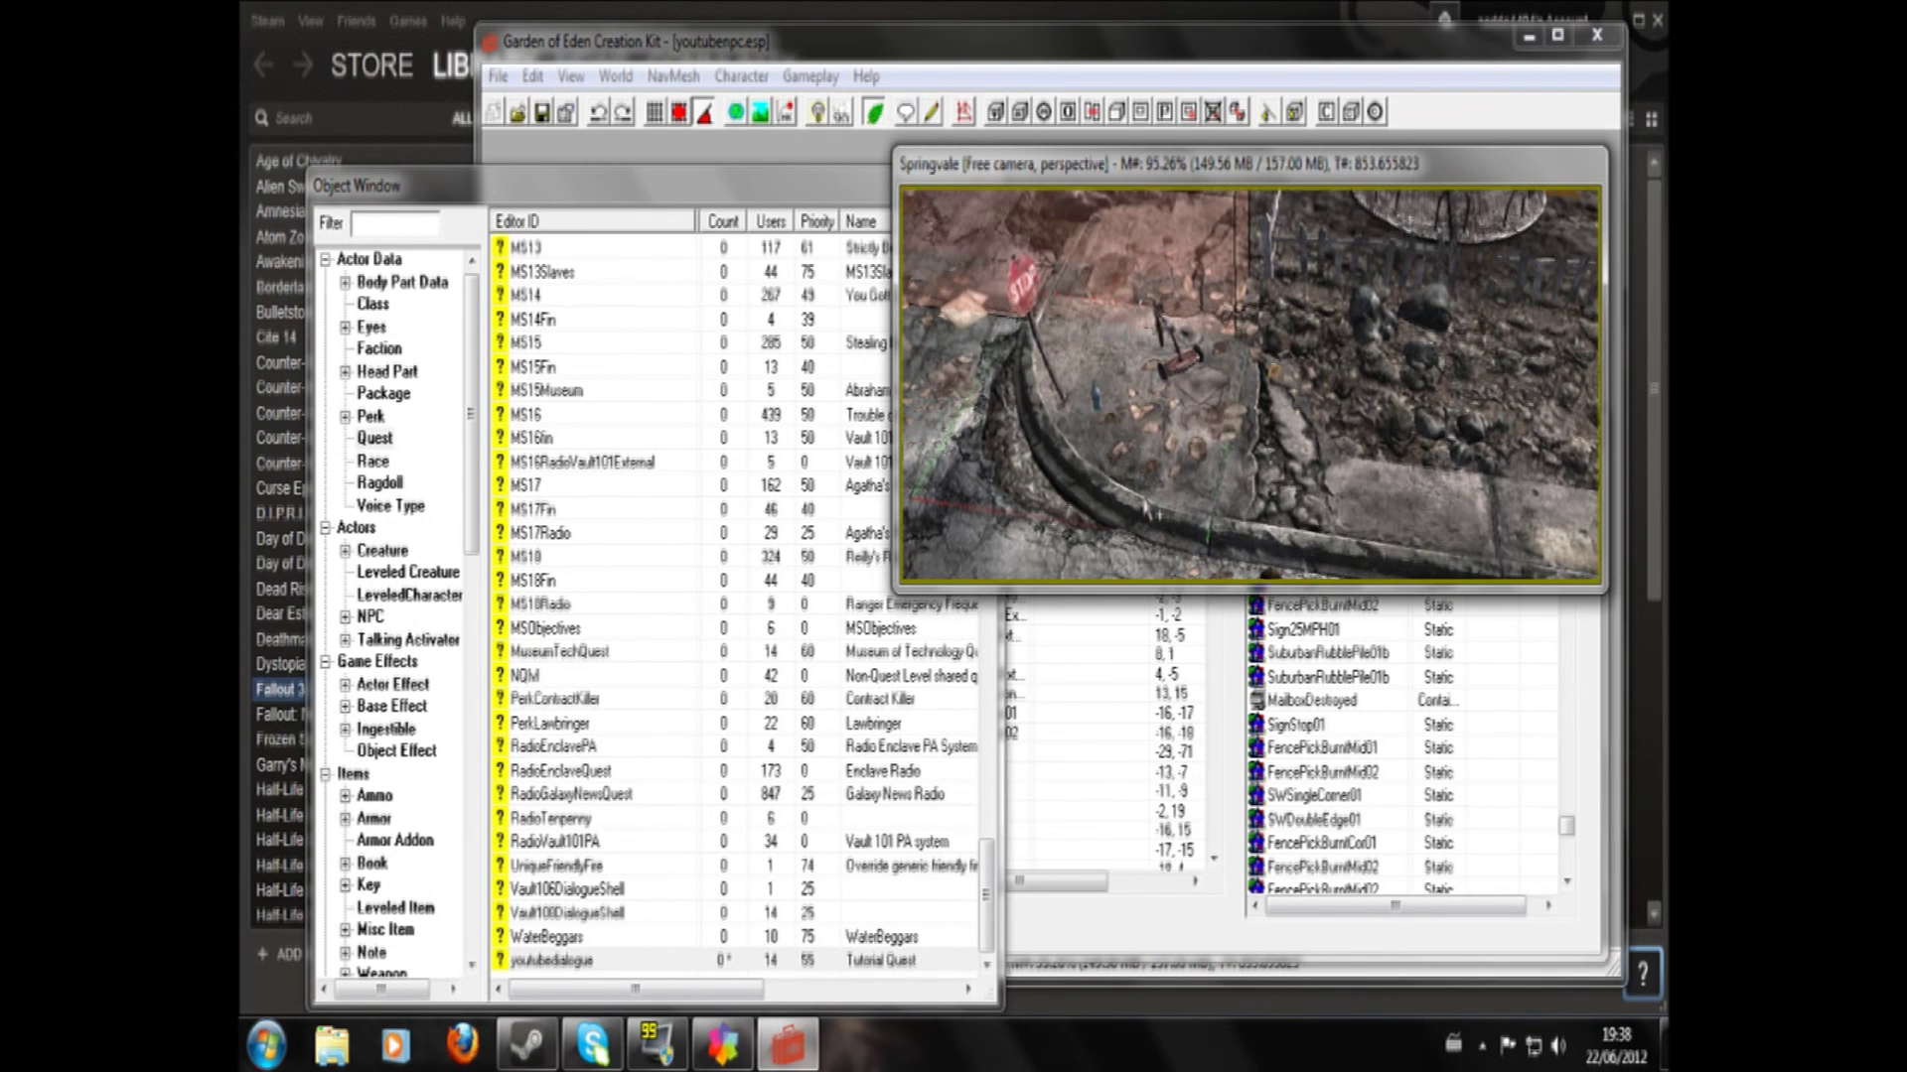
click(1098, 403)
scroll(1096, 397, up, 3)
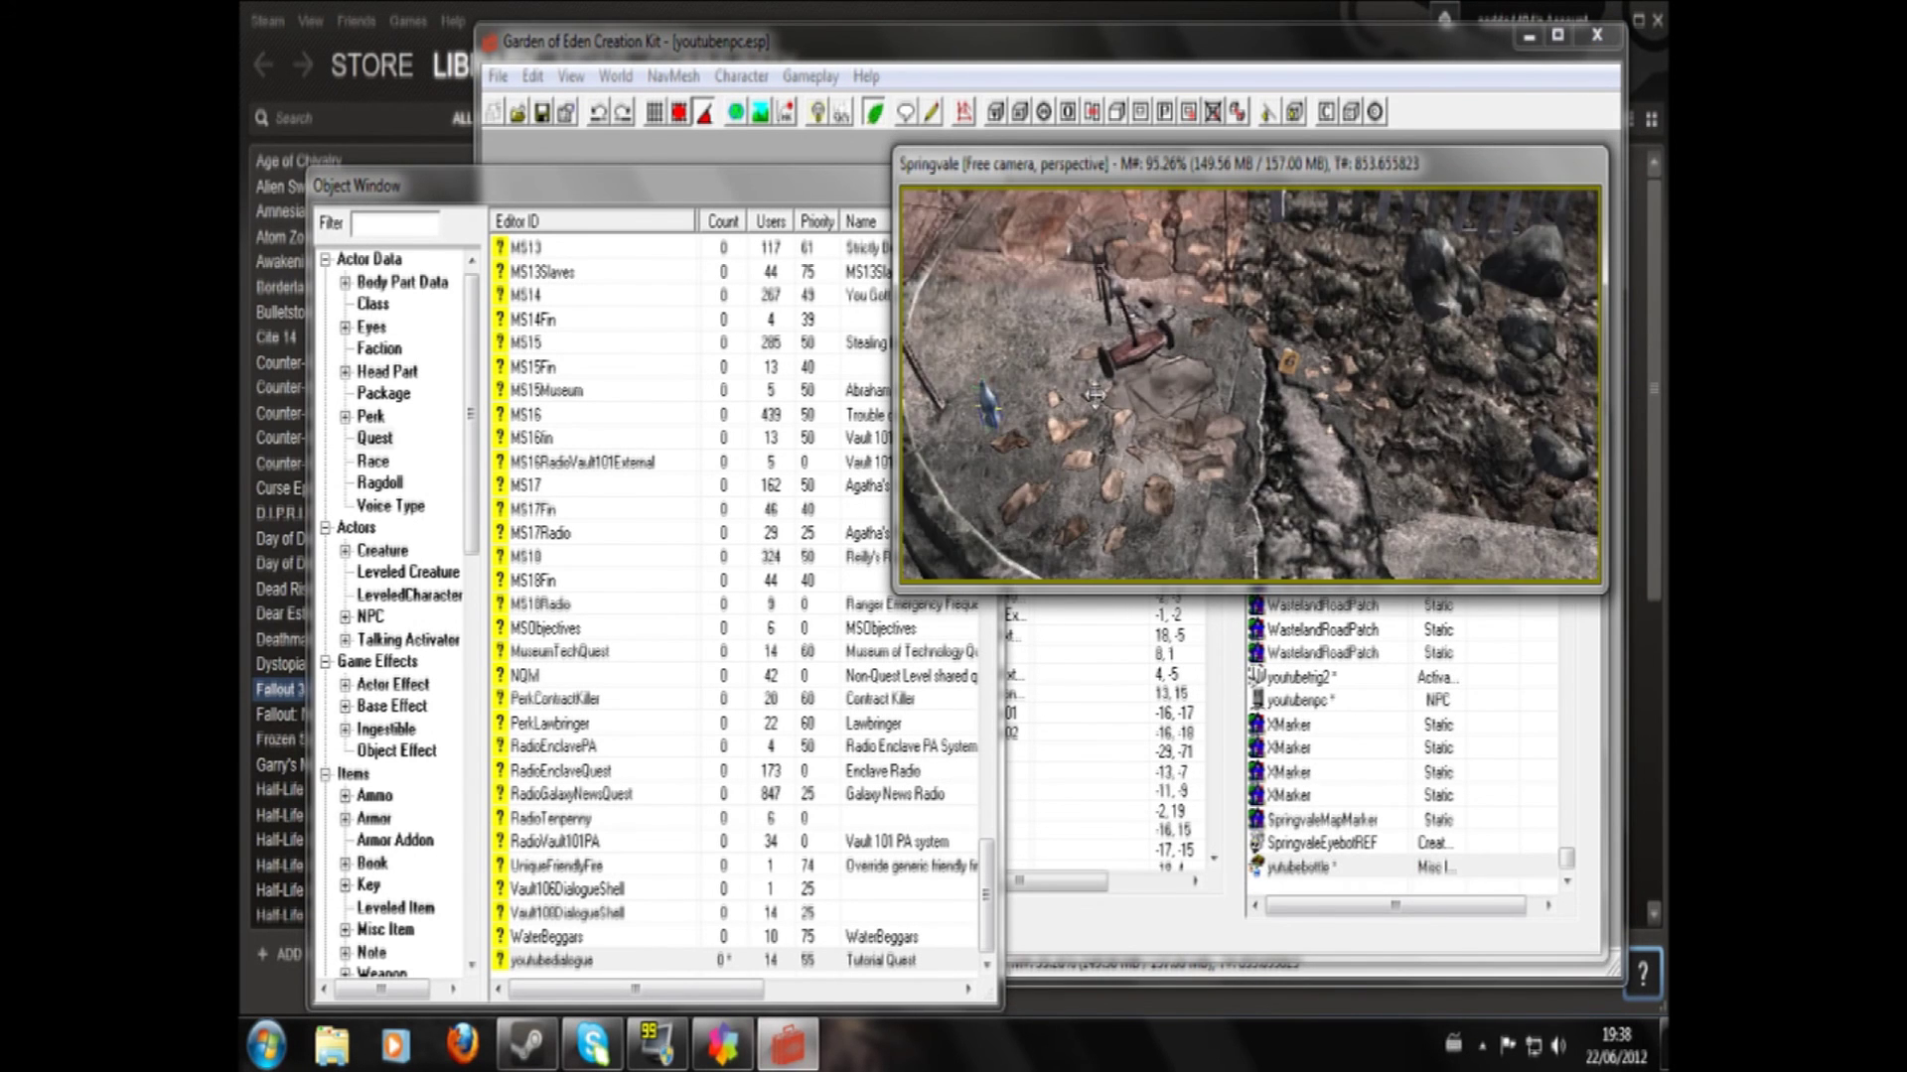
double_click(990, 408)
click(1108, 276)
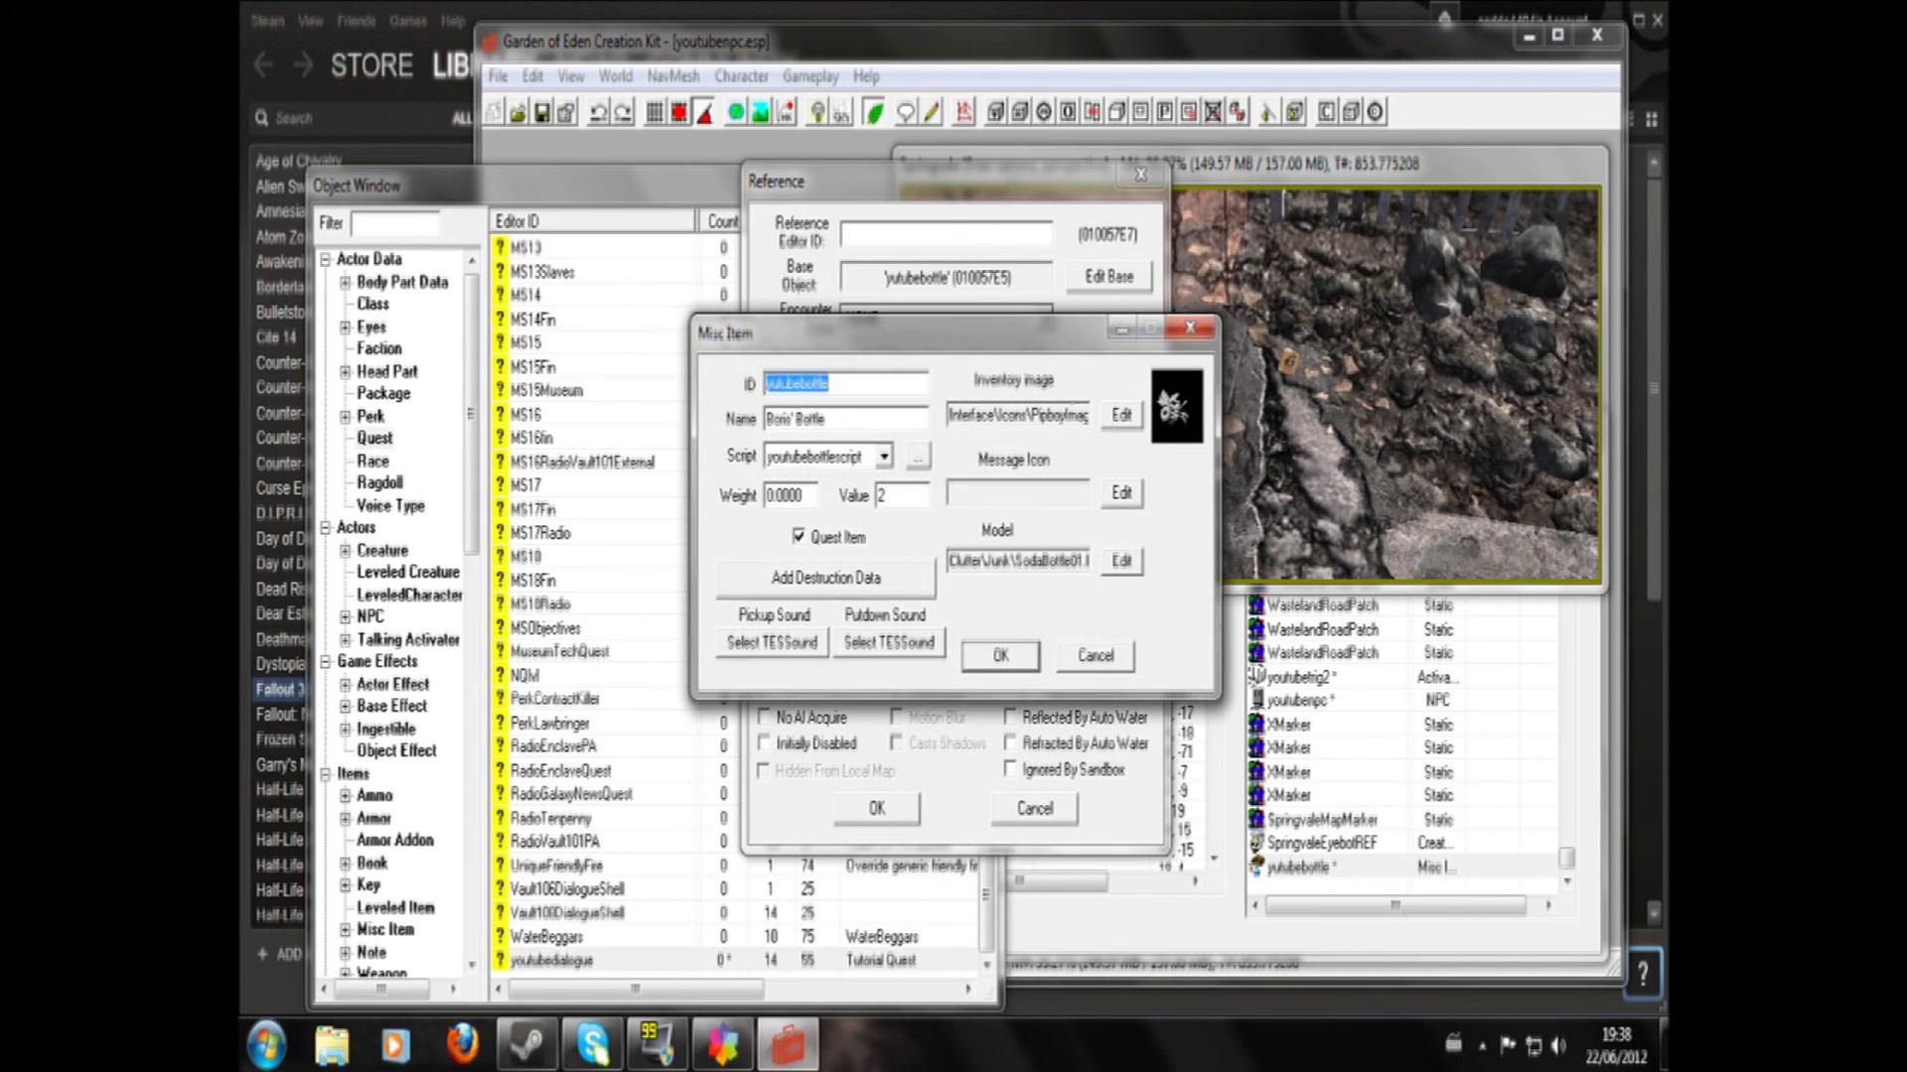
click(908, 467)
click(907, 470)
drag(814, 471, 857, 471)
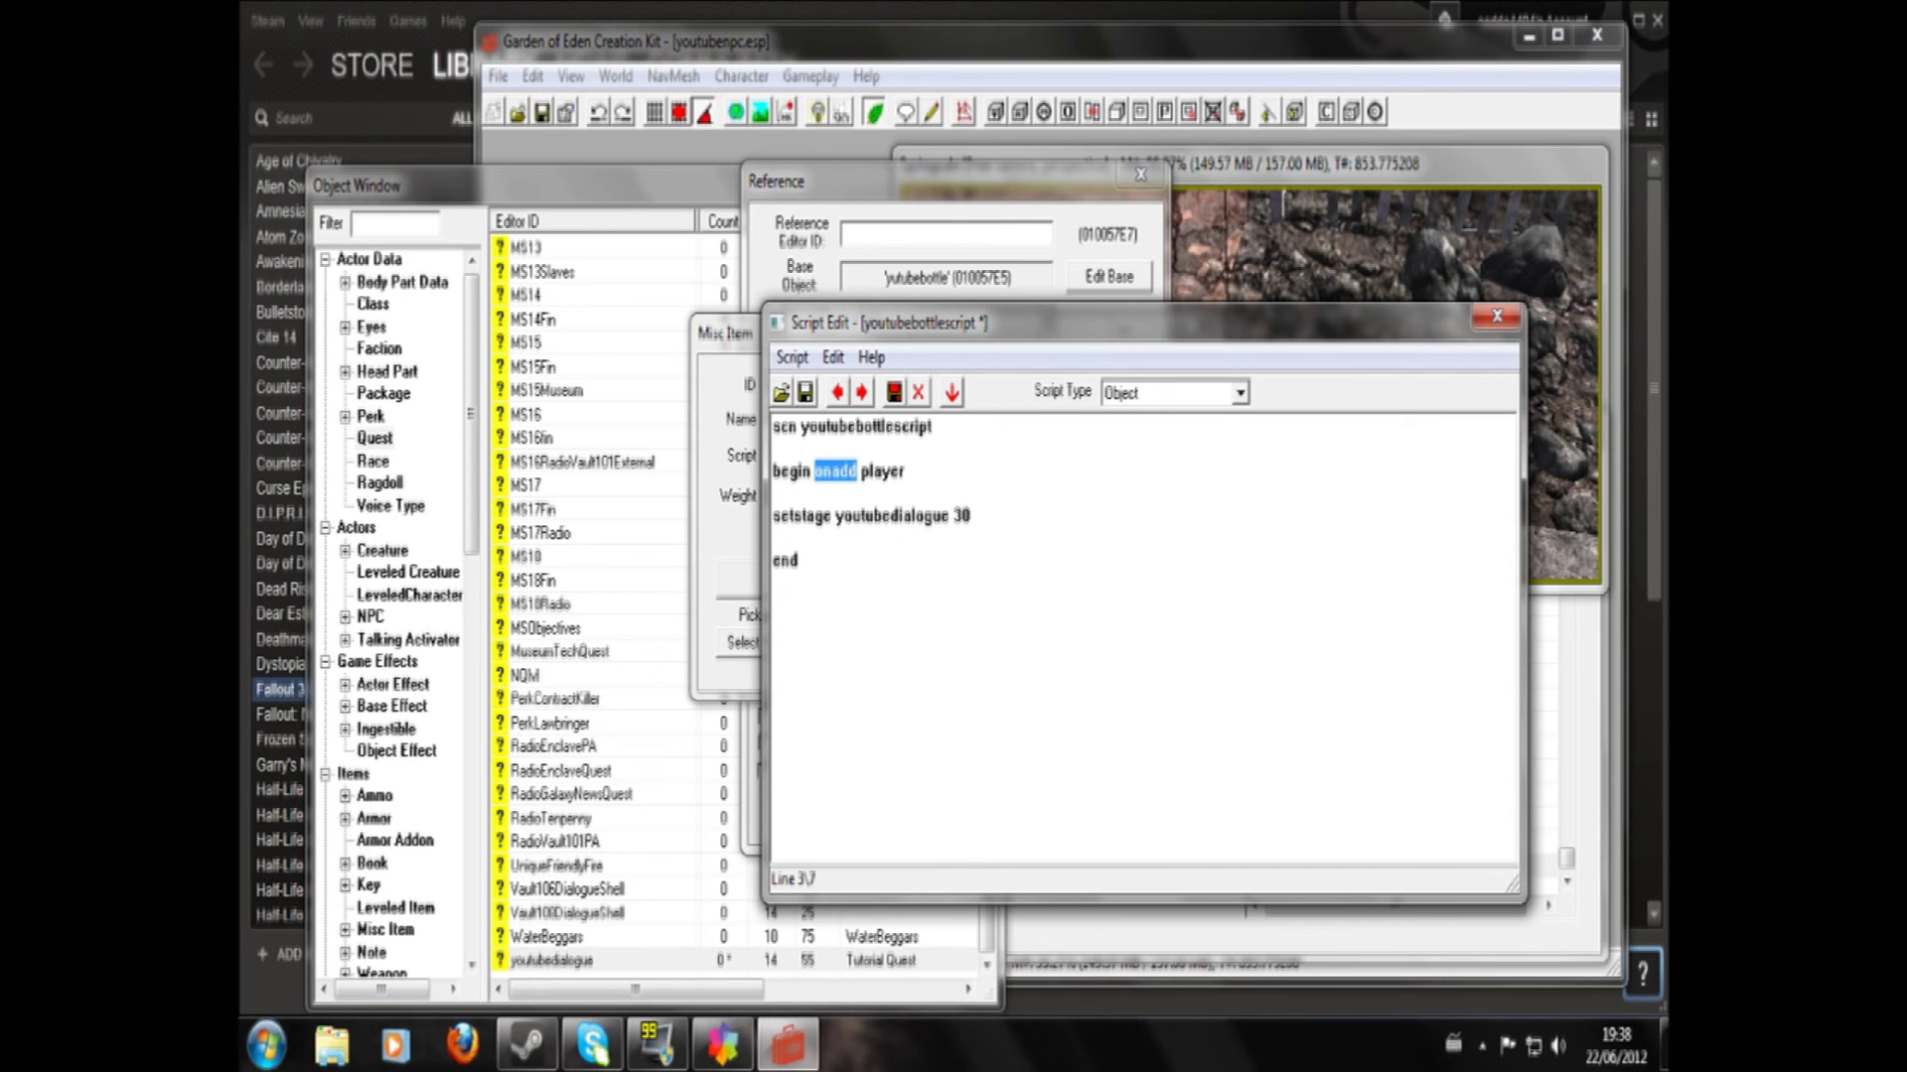
click(1496, 316)
click(1095, 656)
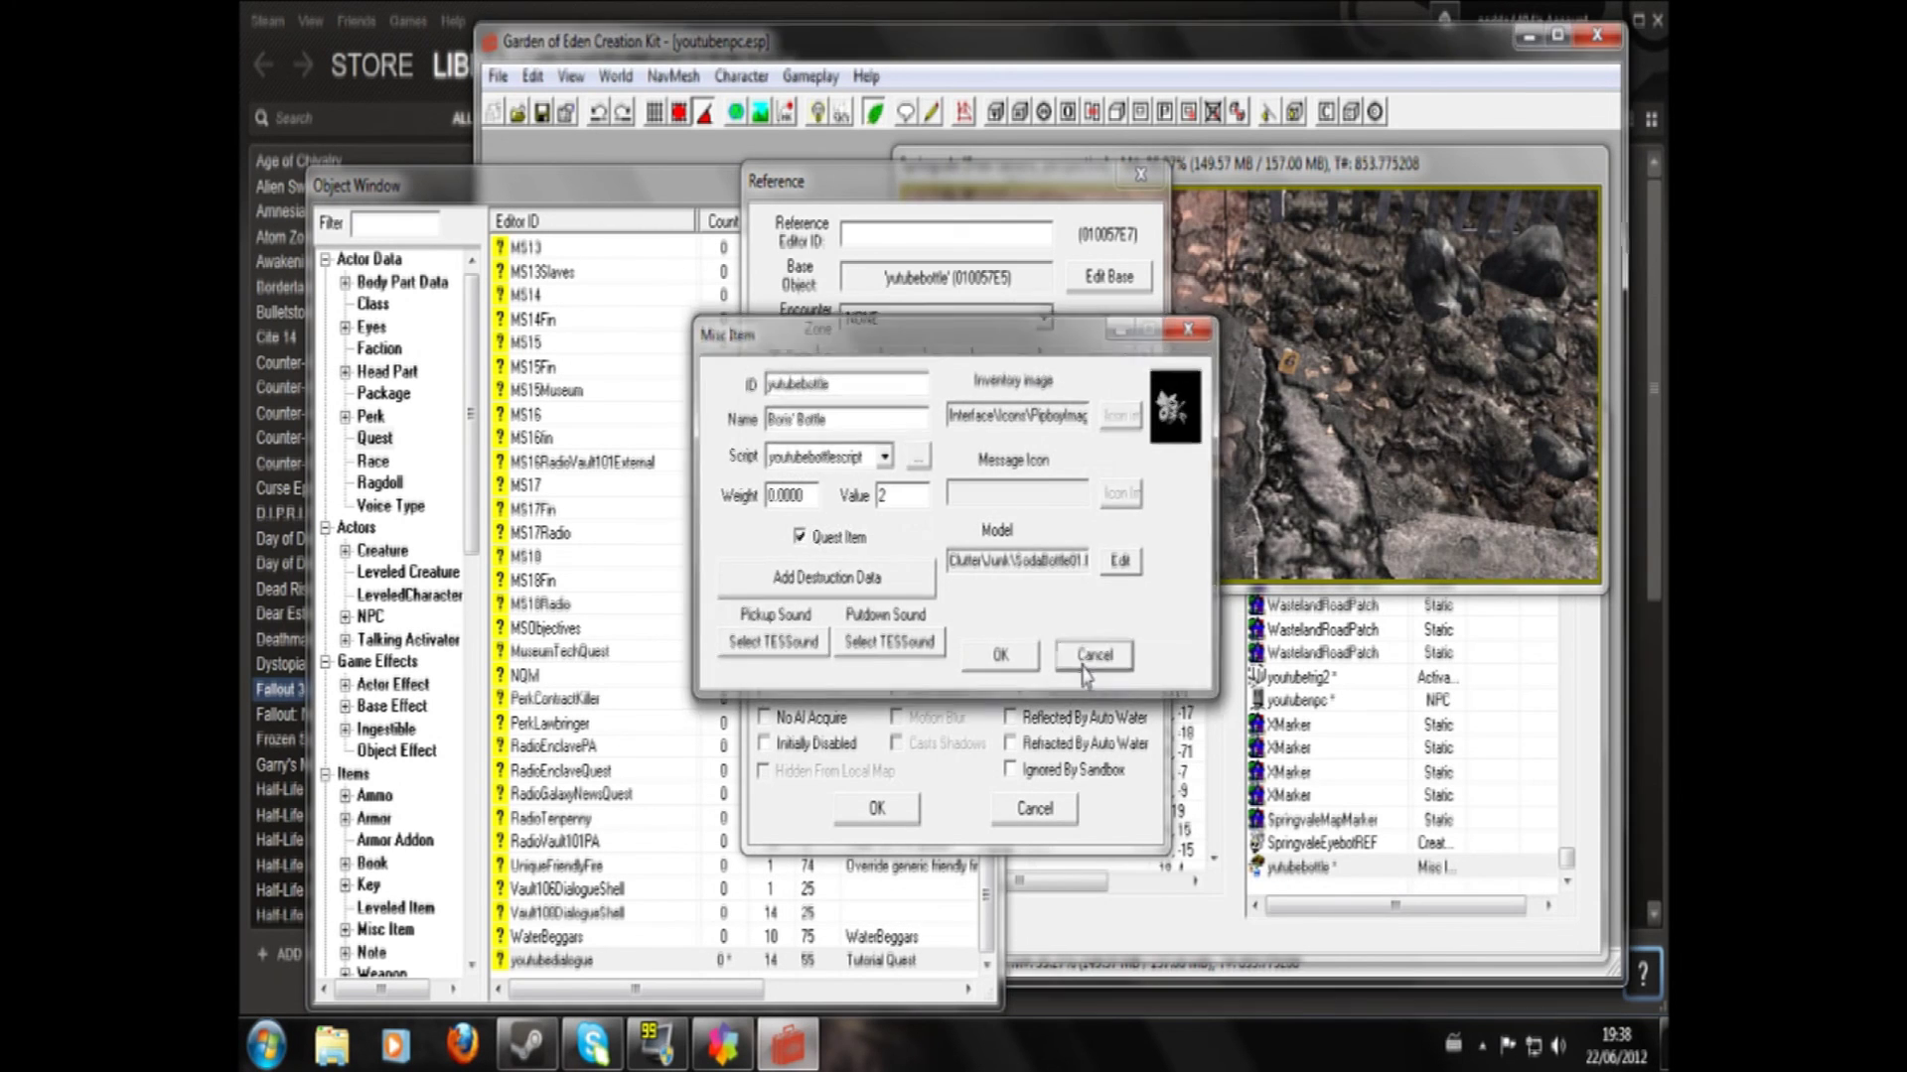
click(1034, 808)
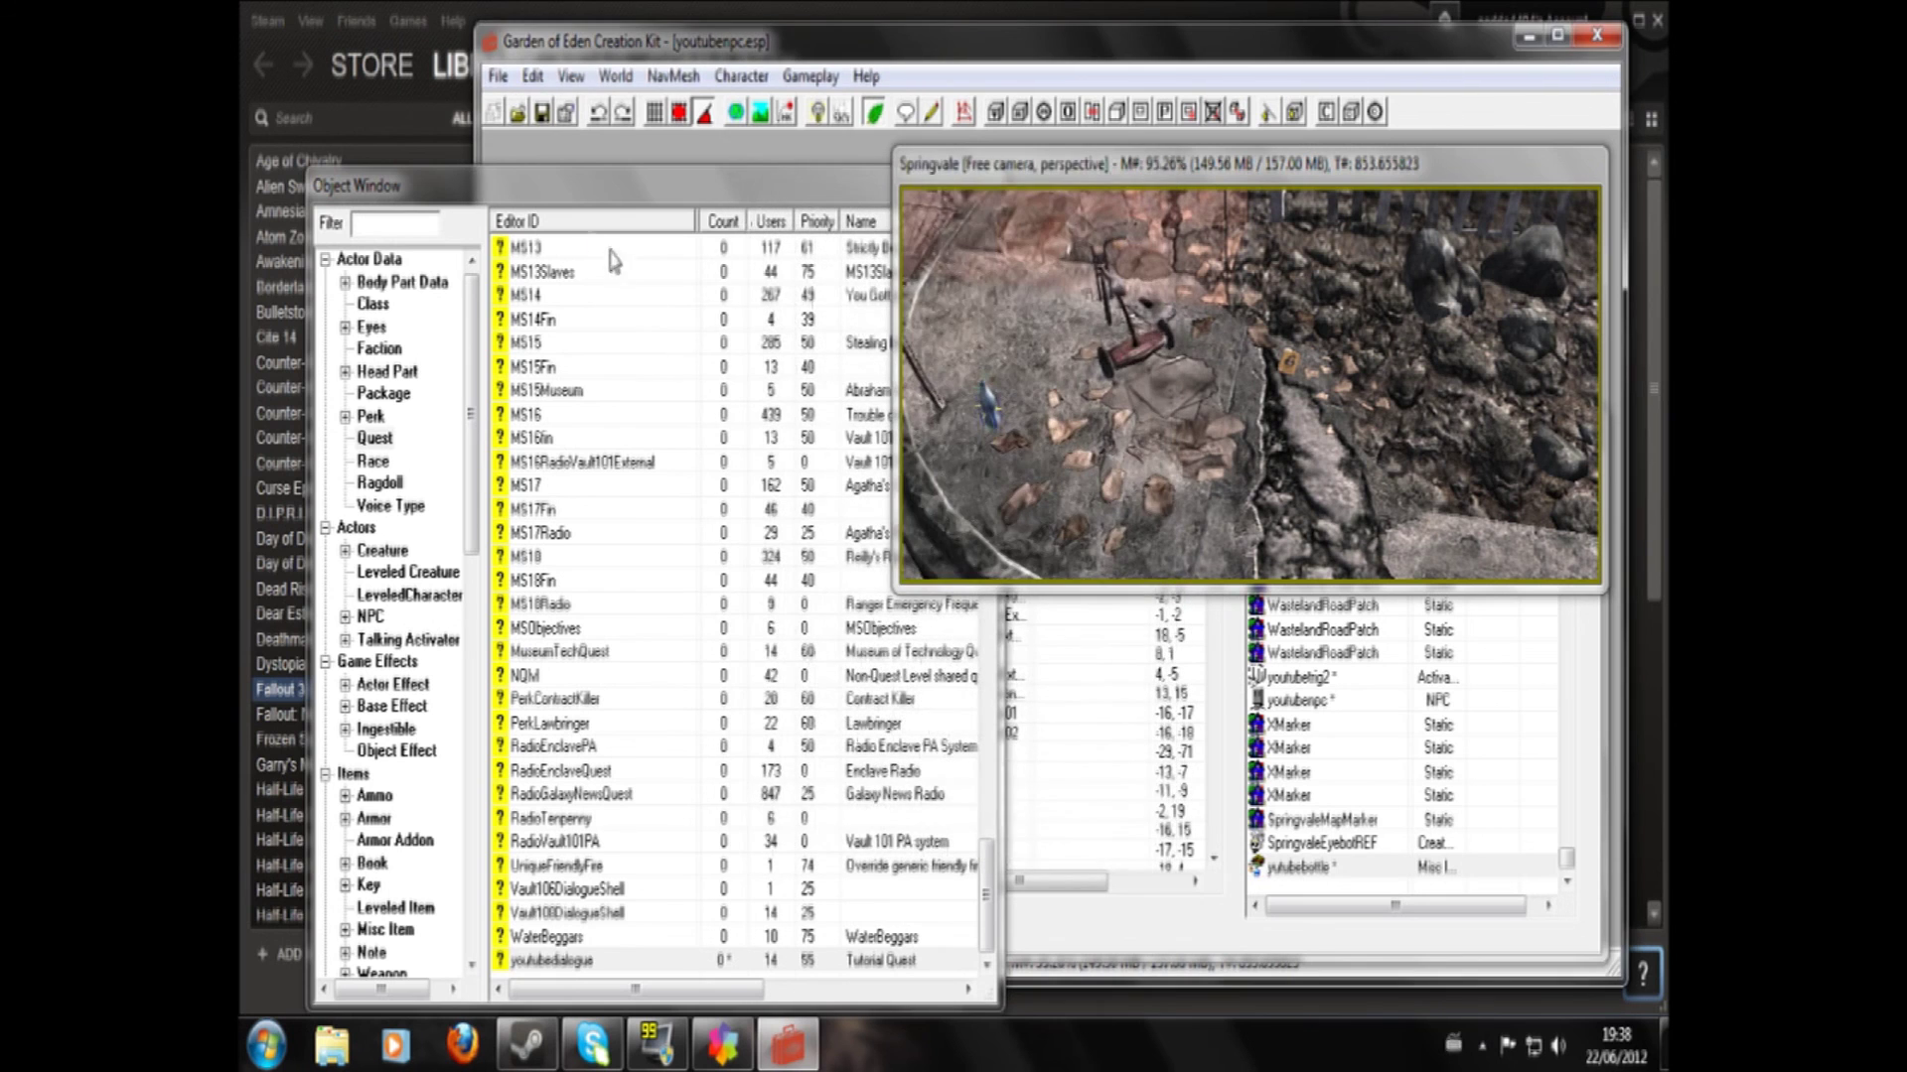
- Add a new stage with index 50 to the youtubedialogue quest
double_click(589, 960)
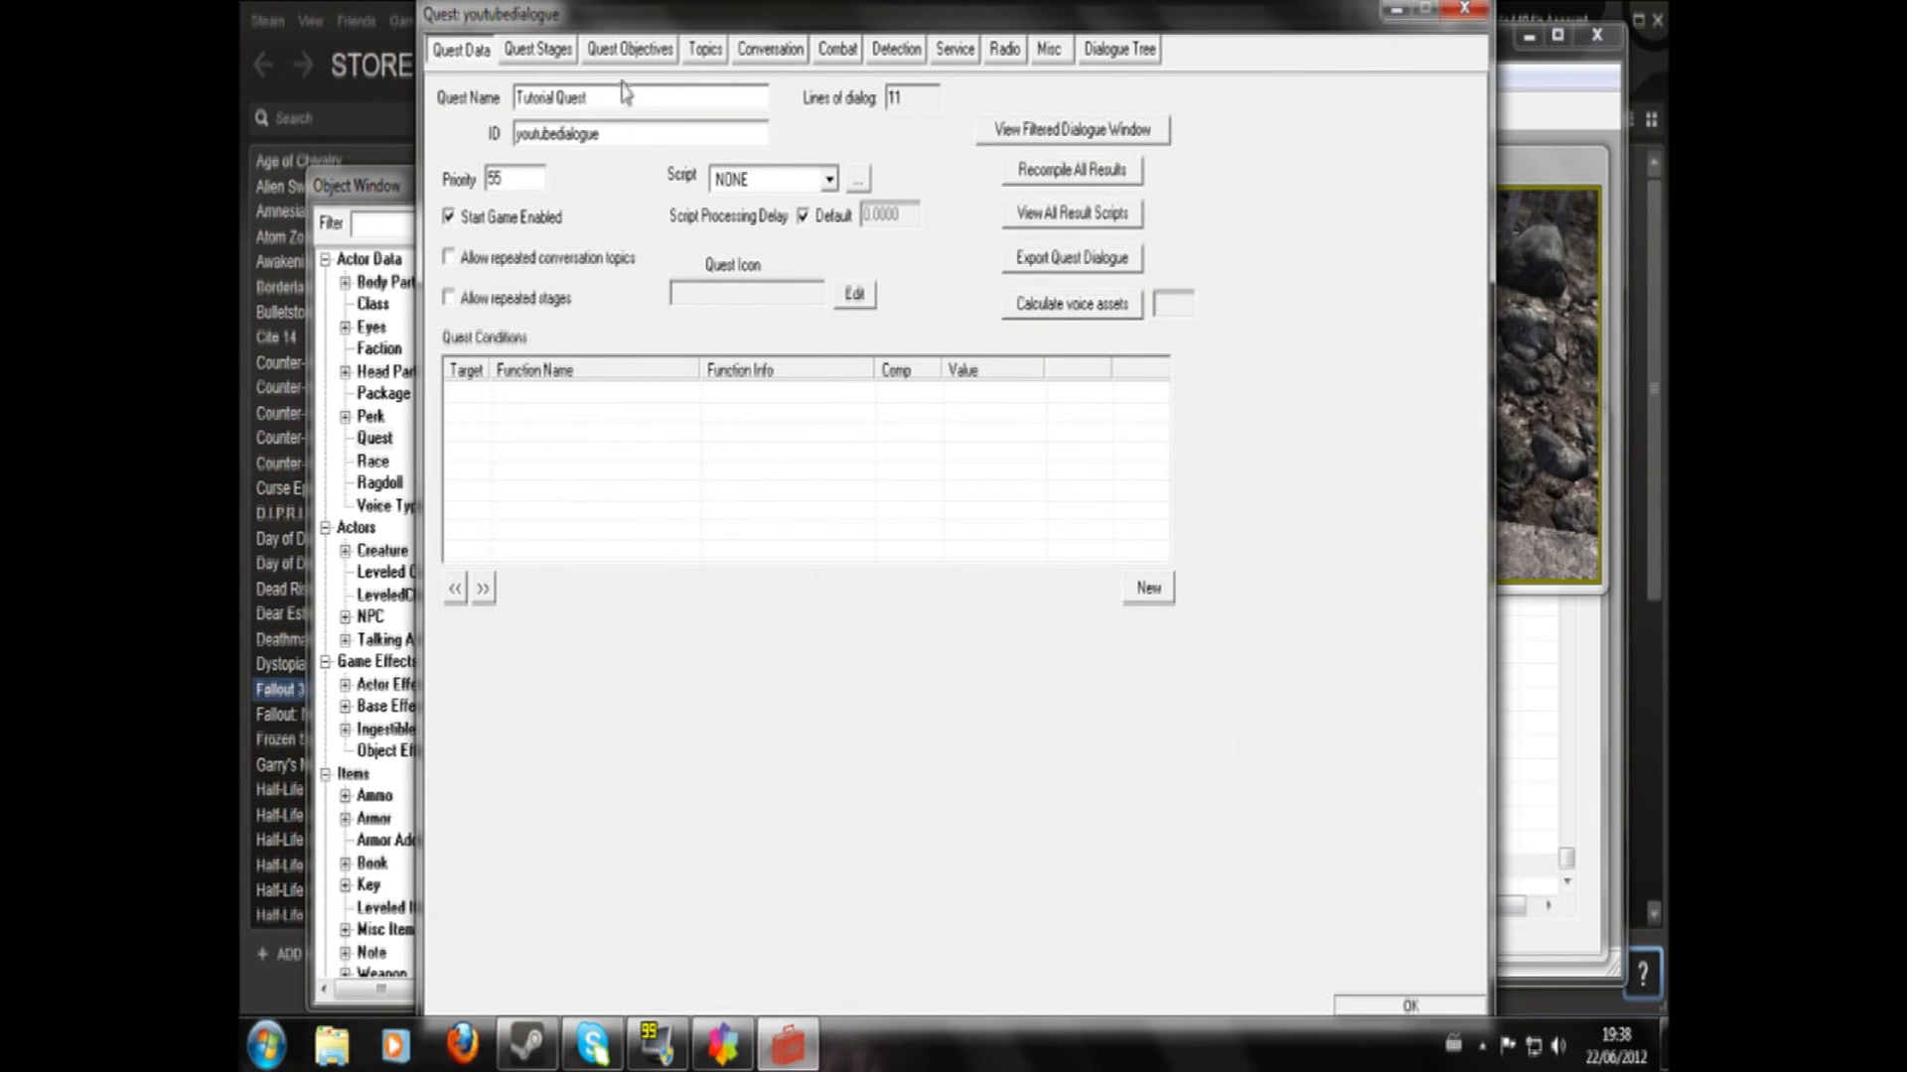
click(552, 51)
right_click(480, 231)
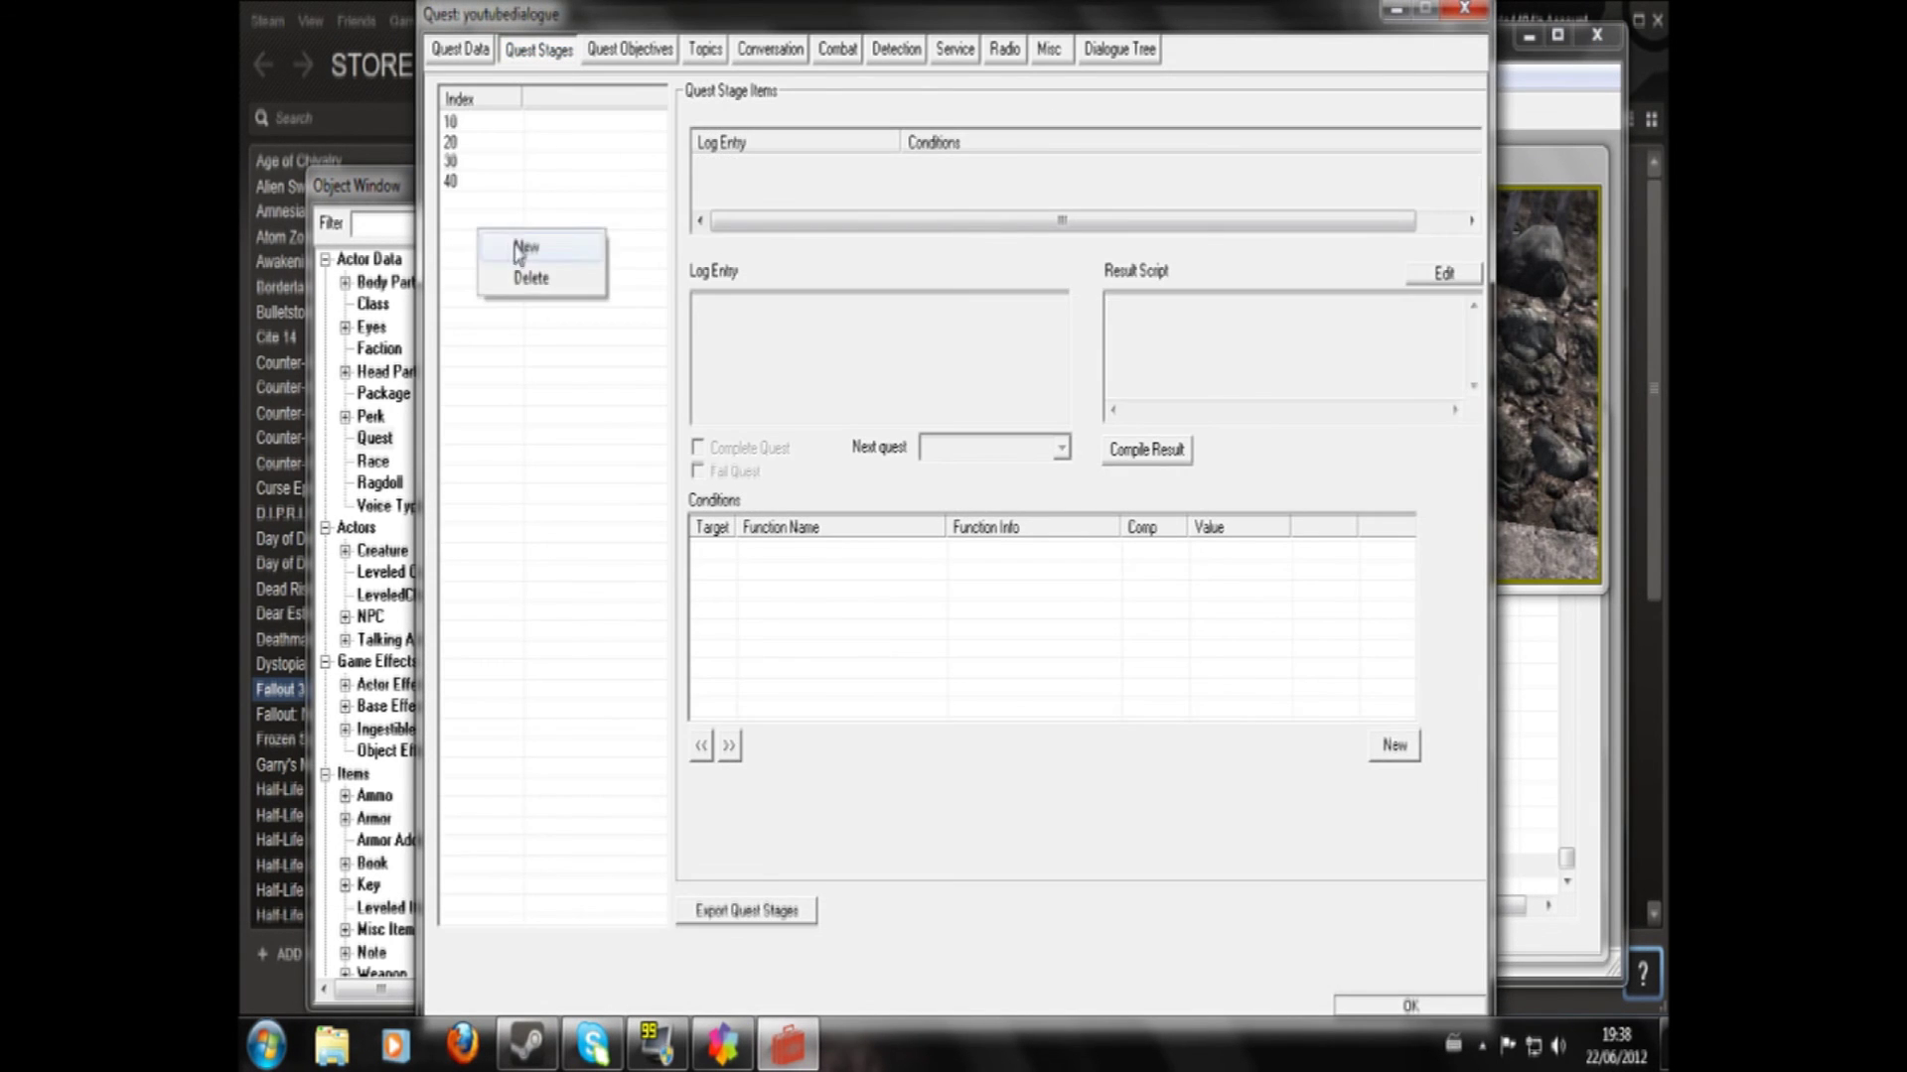
click(502, 243)
text(4)
text(50)
click(530, 298)
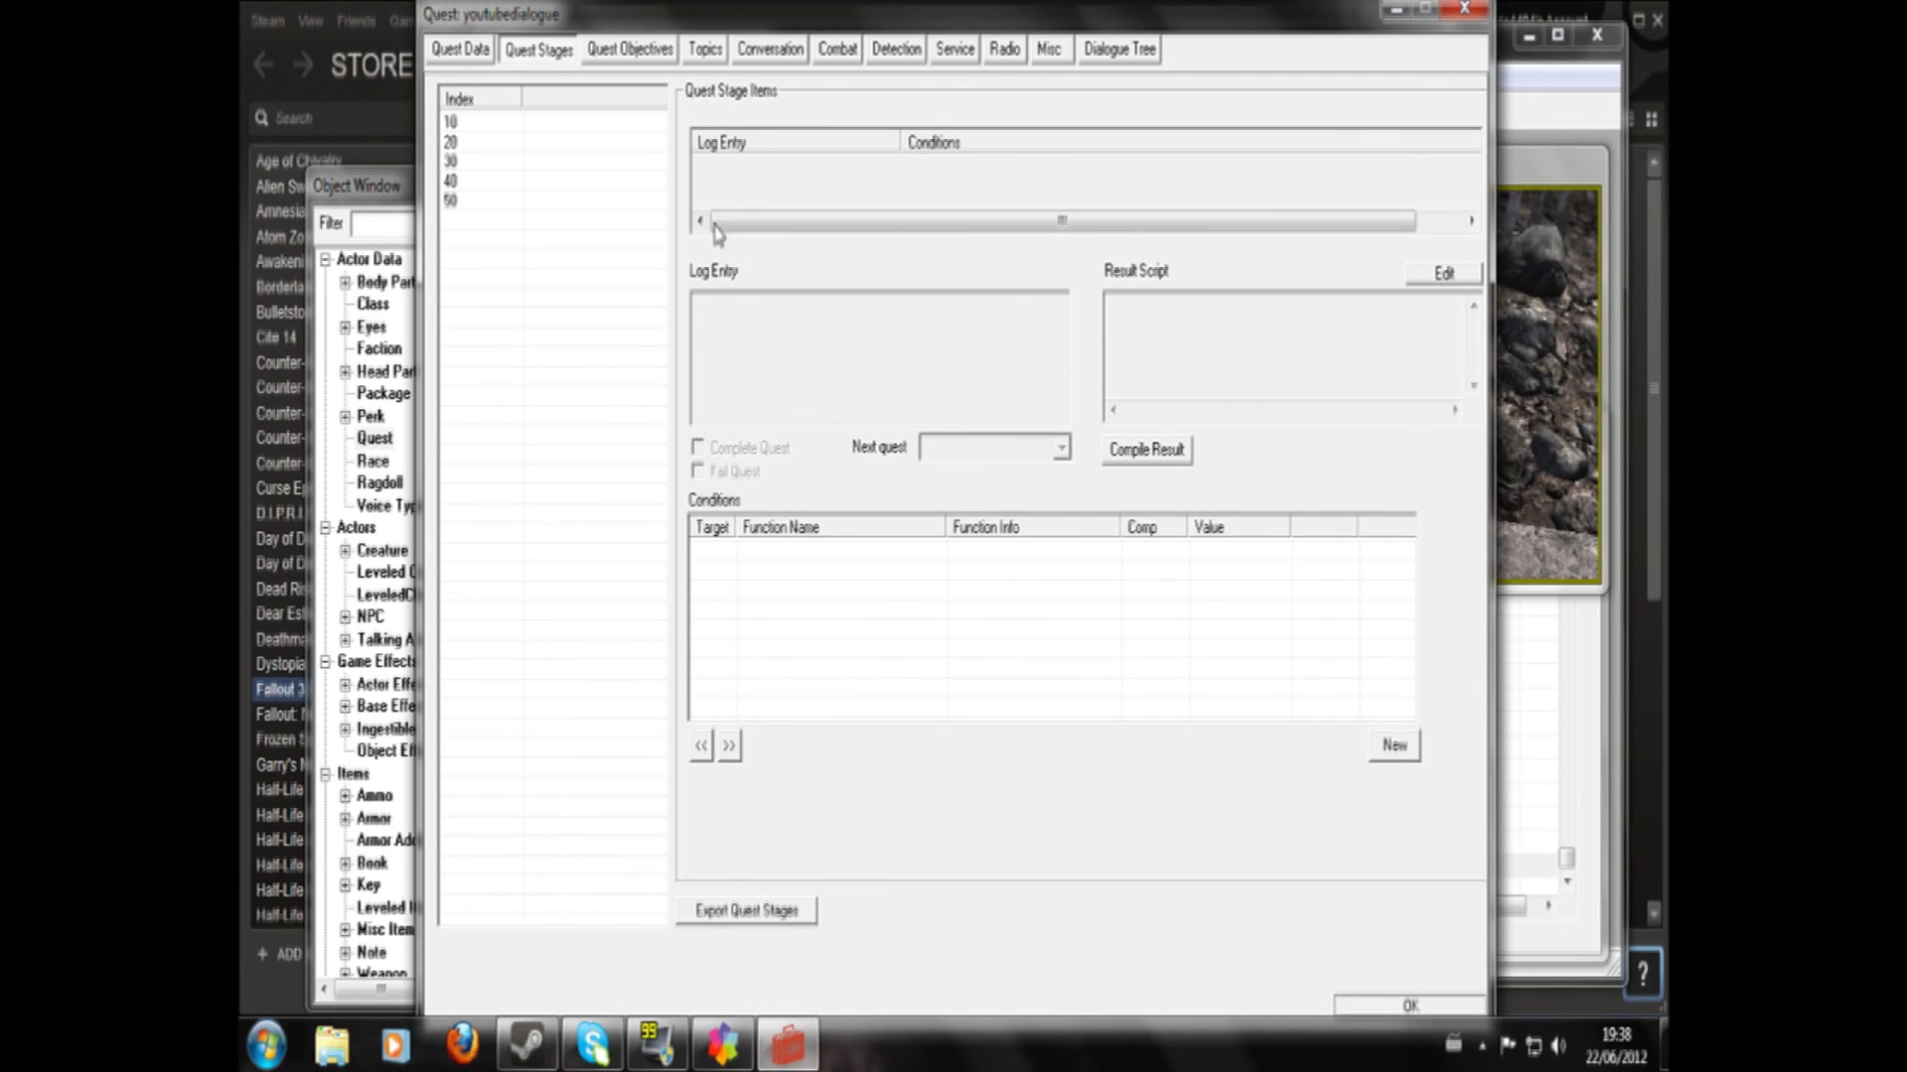
- Add an empty log entry to stage 50, mark it as Fail Quest, and accept the quest changes
click(453, 200)
right_click(765, 187)
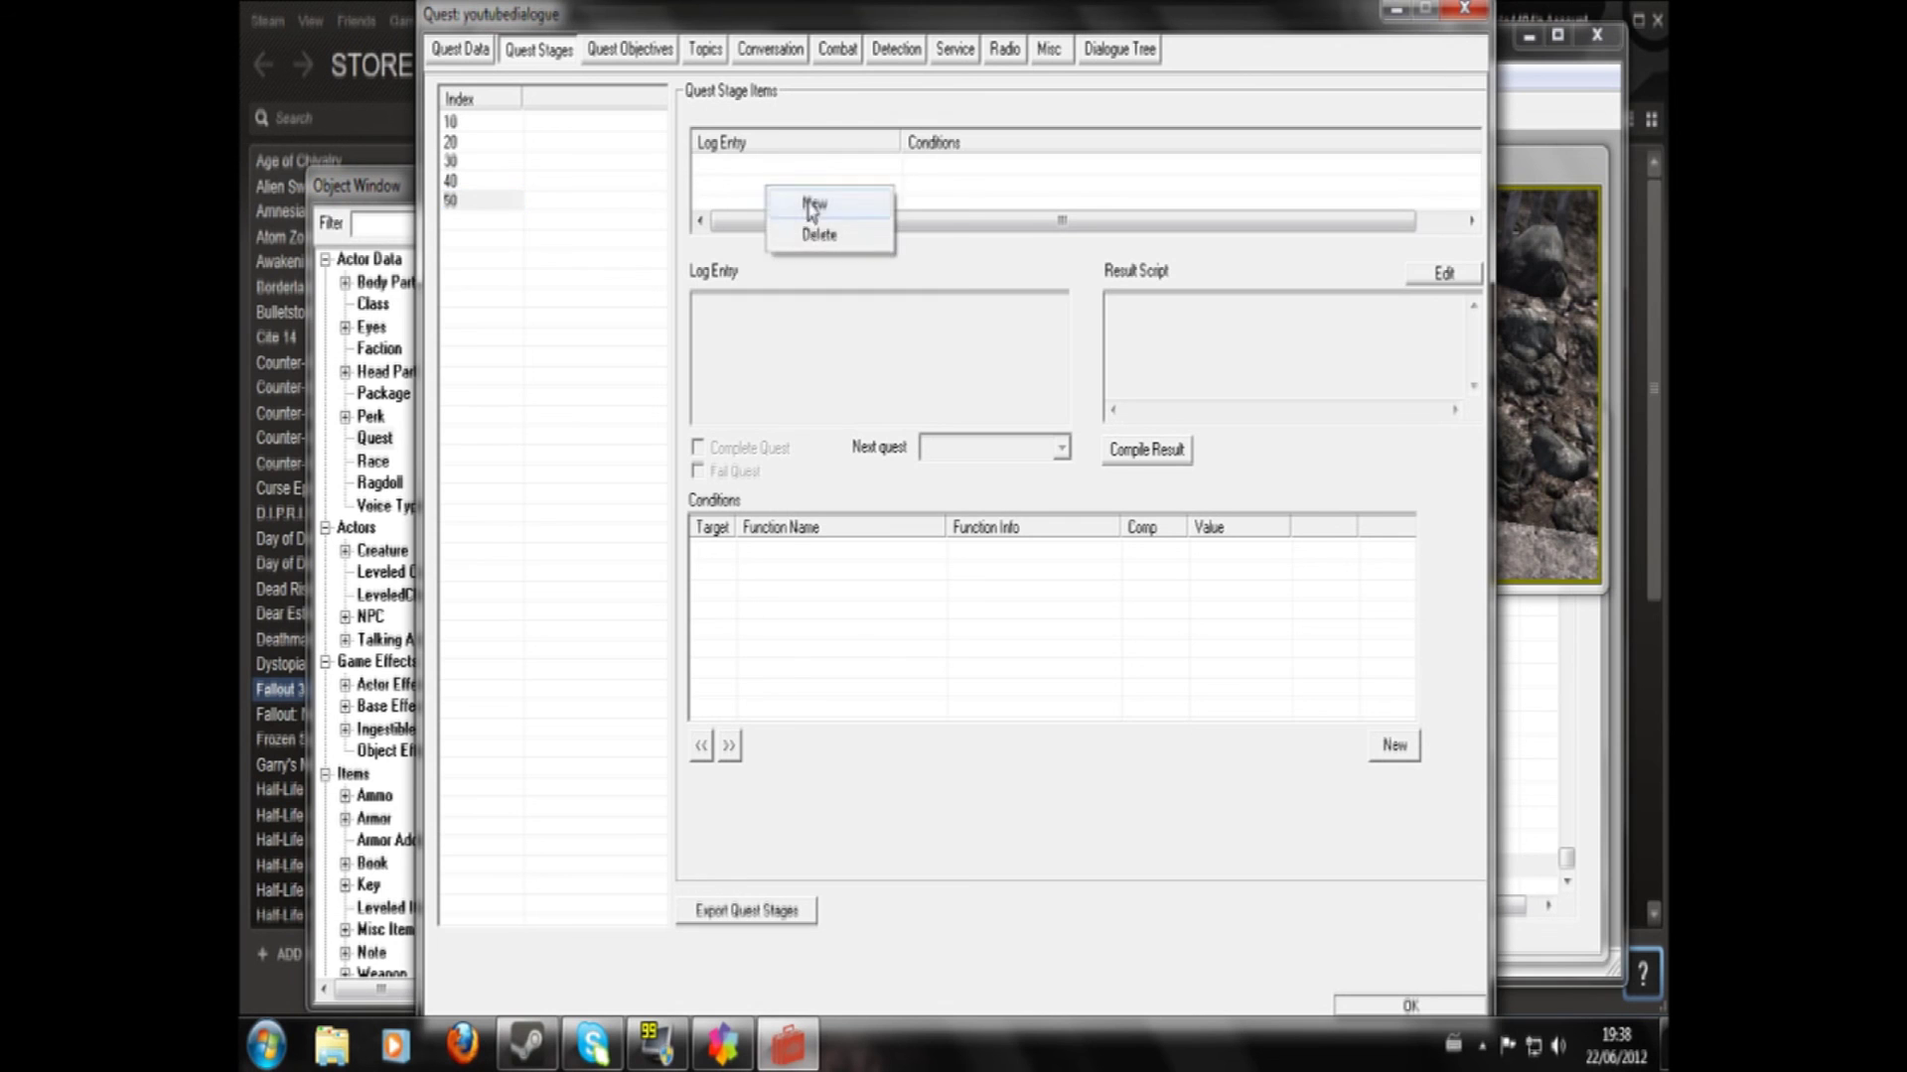
click(813, 204)
click(698, 472)
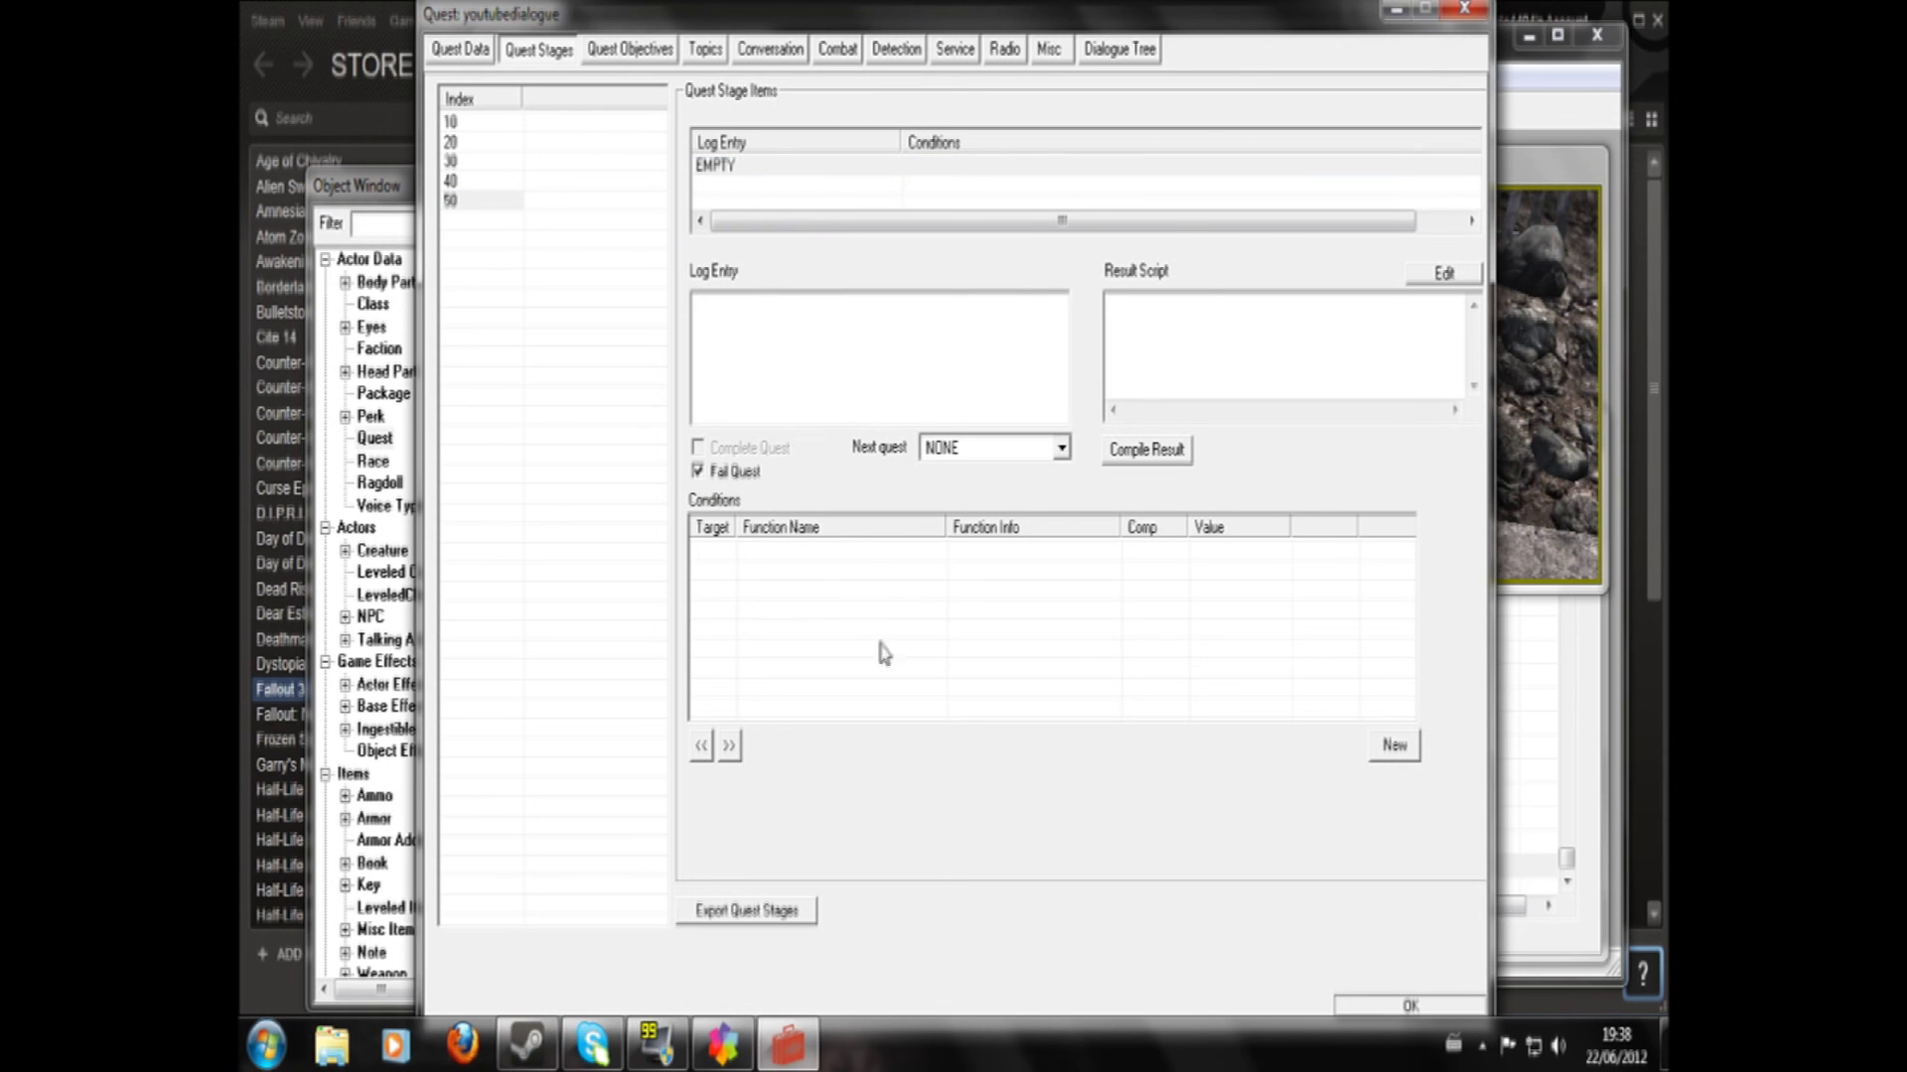
click(1412, 1006)
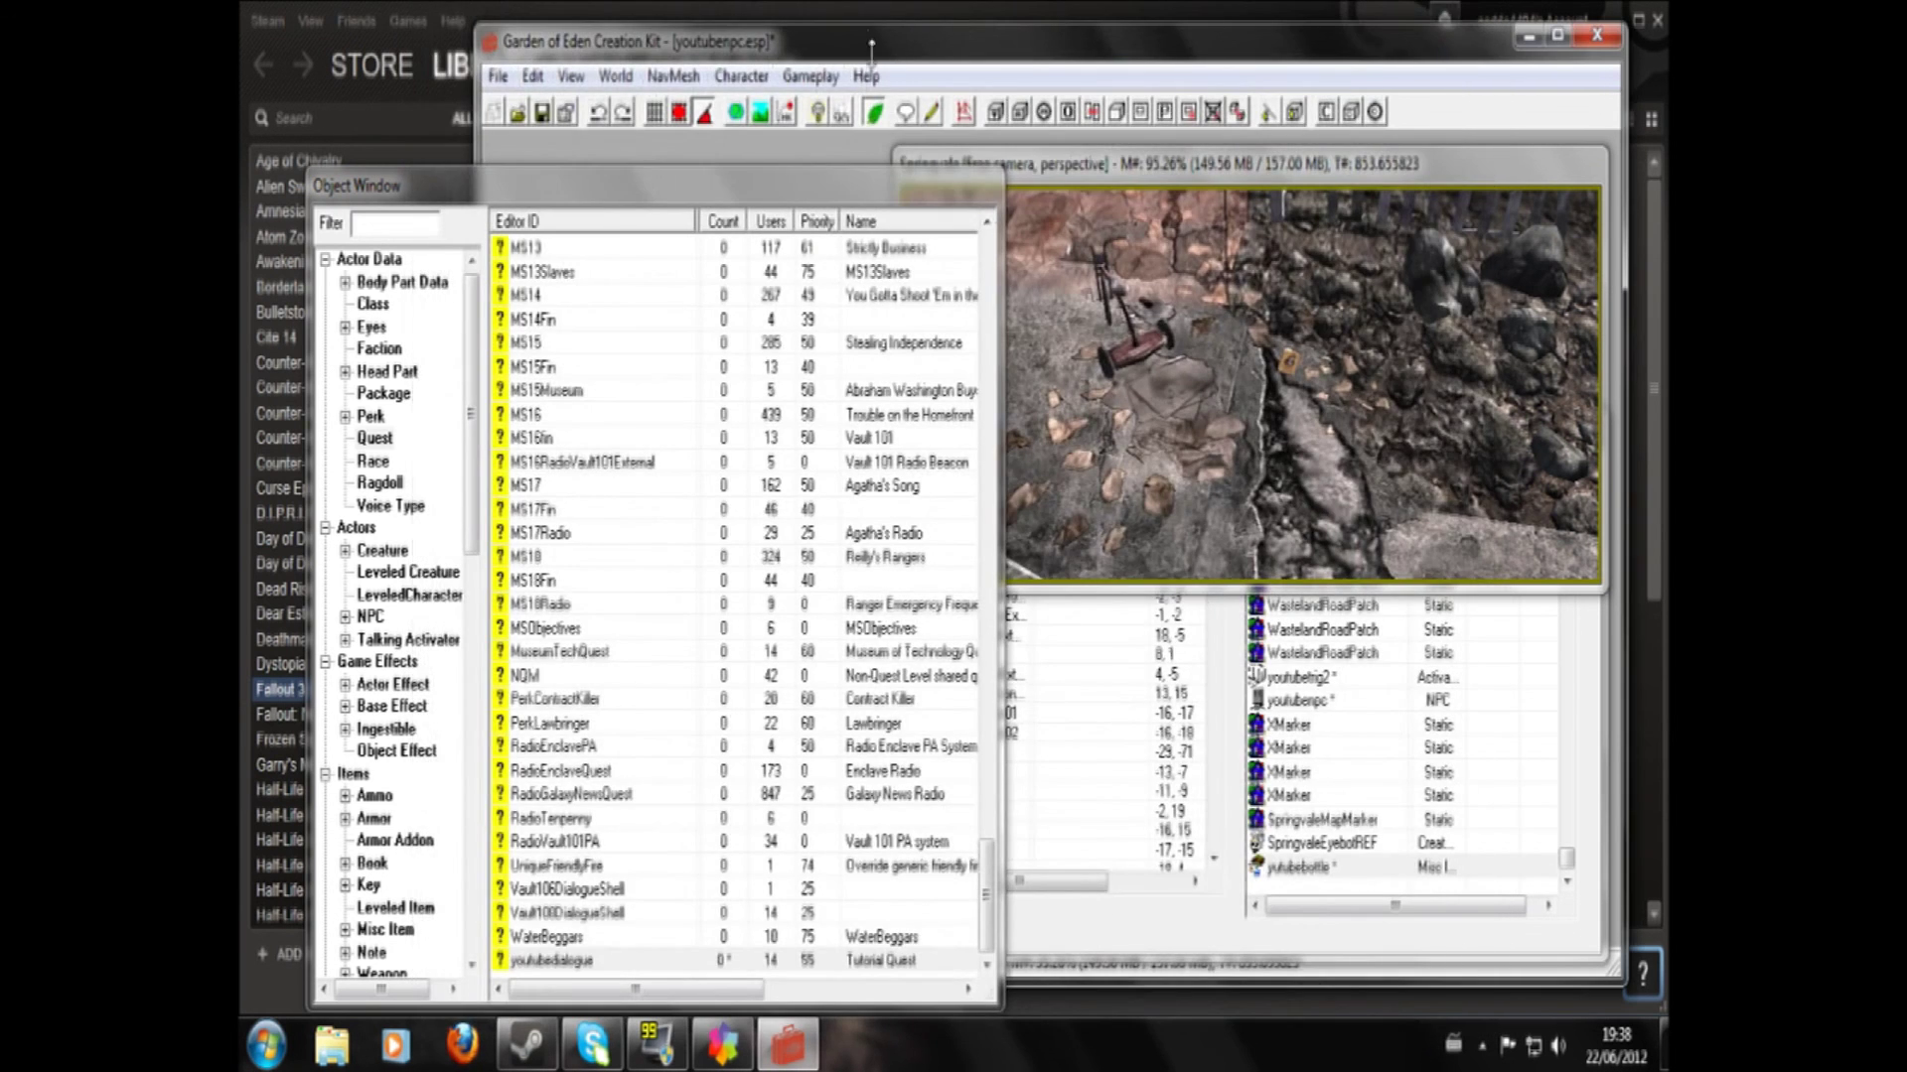
- Create and save a new object script named youtubefail with a "begin ondeath" block containing "setstage youtubedialogue 50", closed by "end"
click(931, 112)
click(791, 358)
click(800, 378)
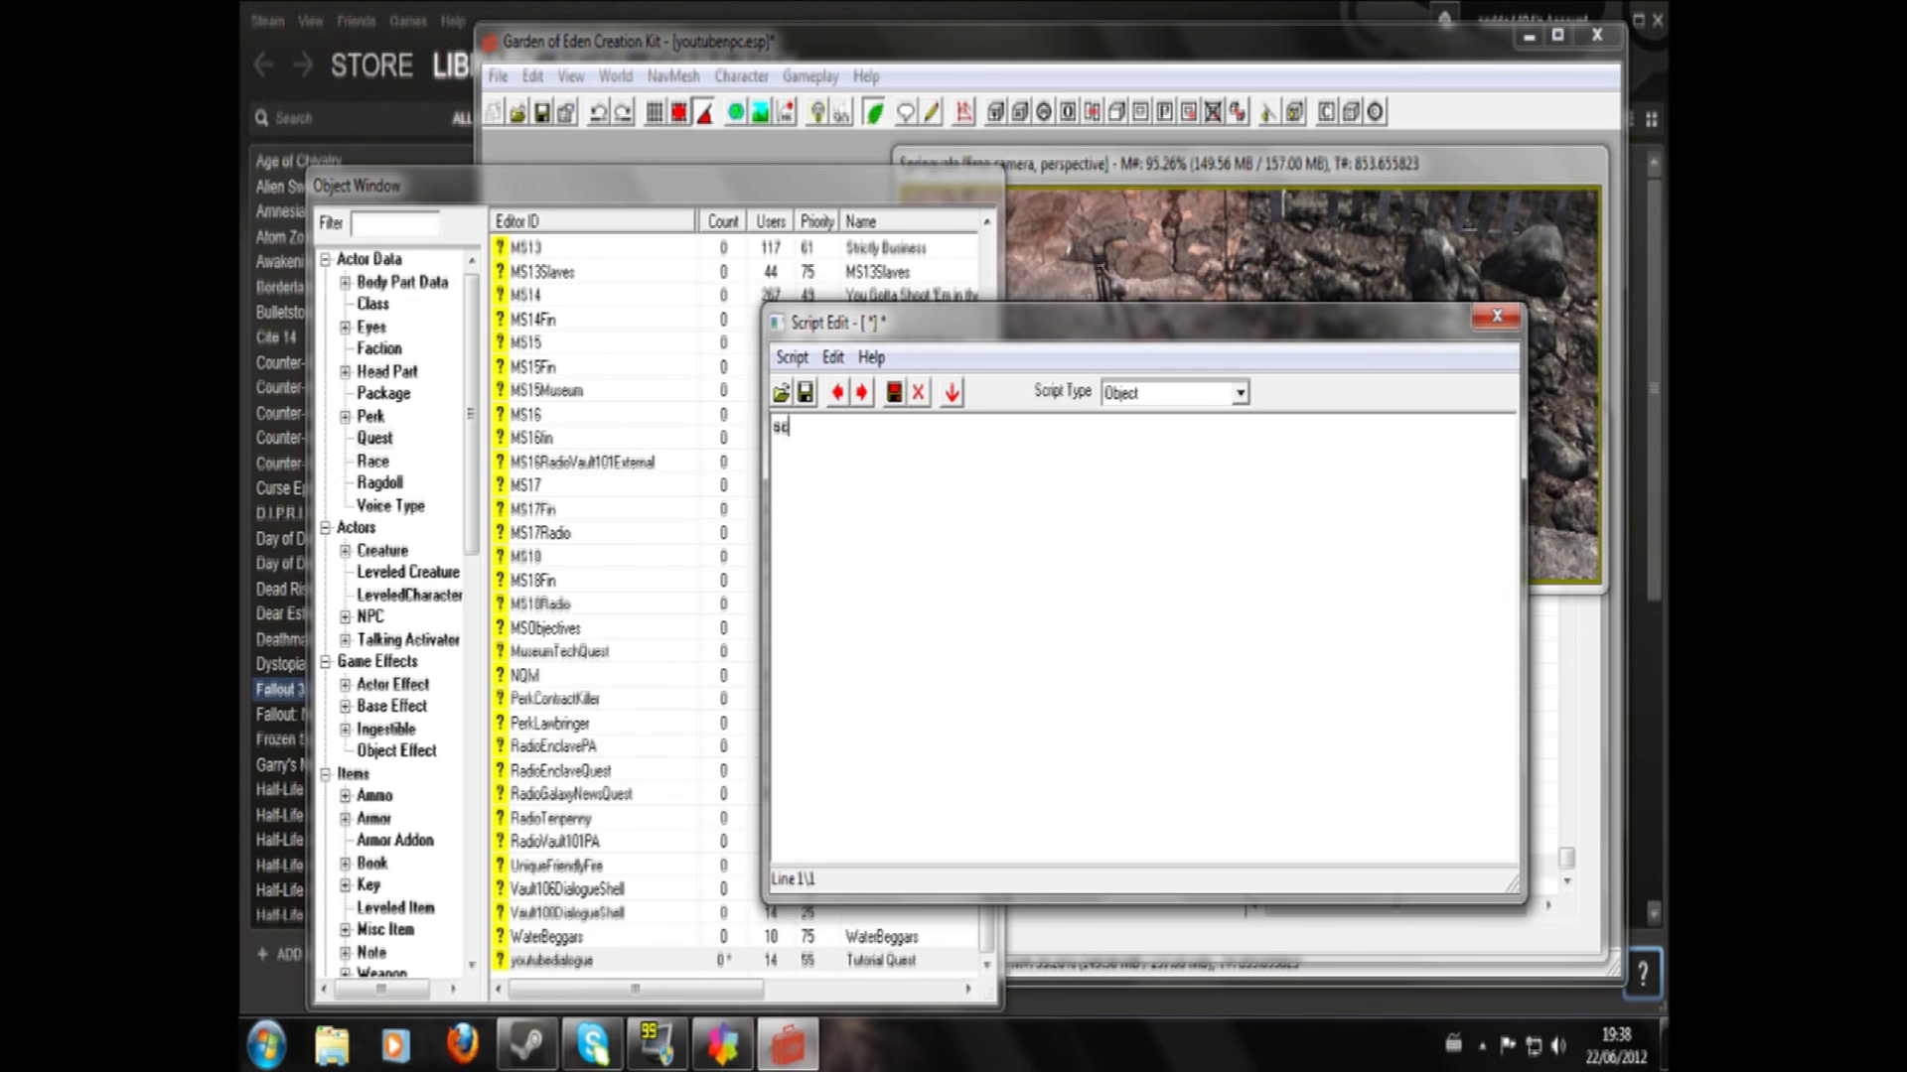
text(scn youtubefail)
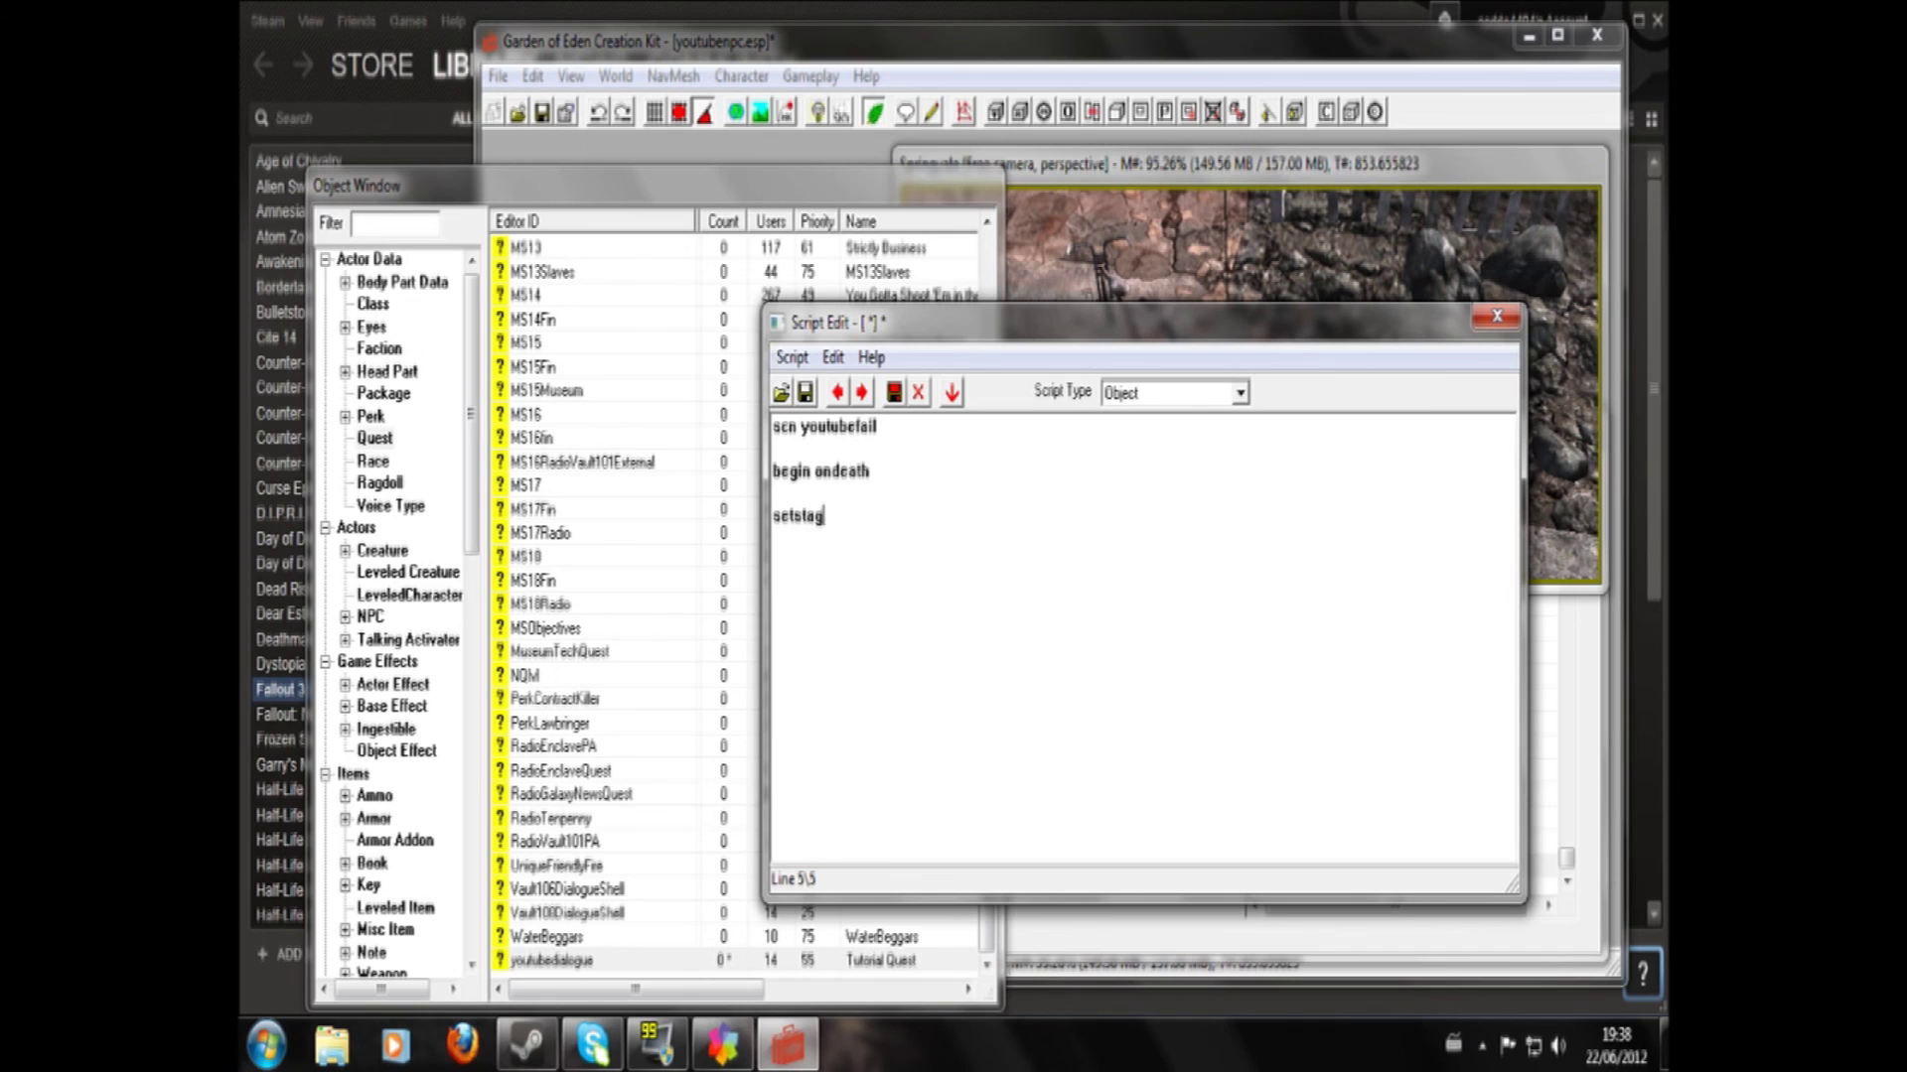
text(ogue 50)
key(Return)
key(Return)
text(end)
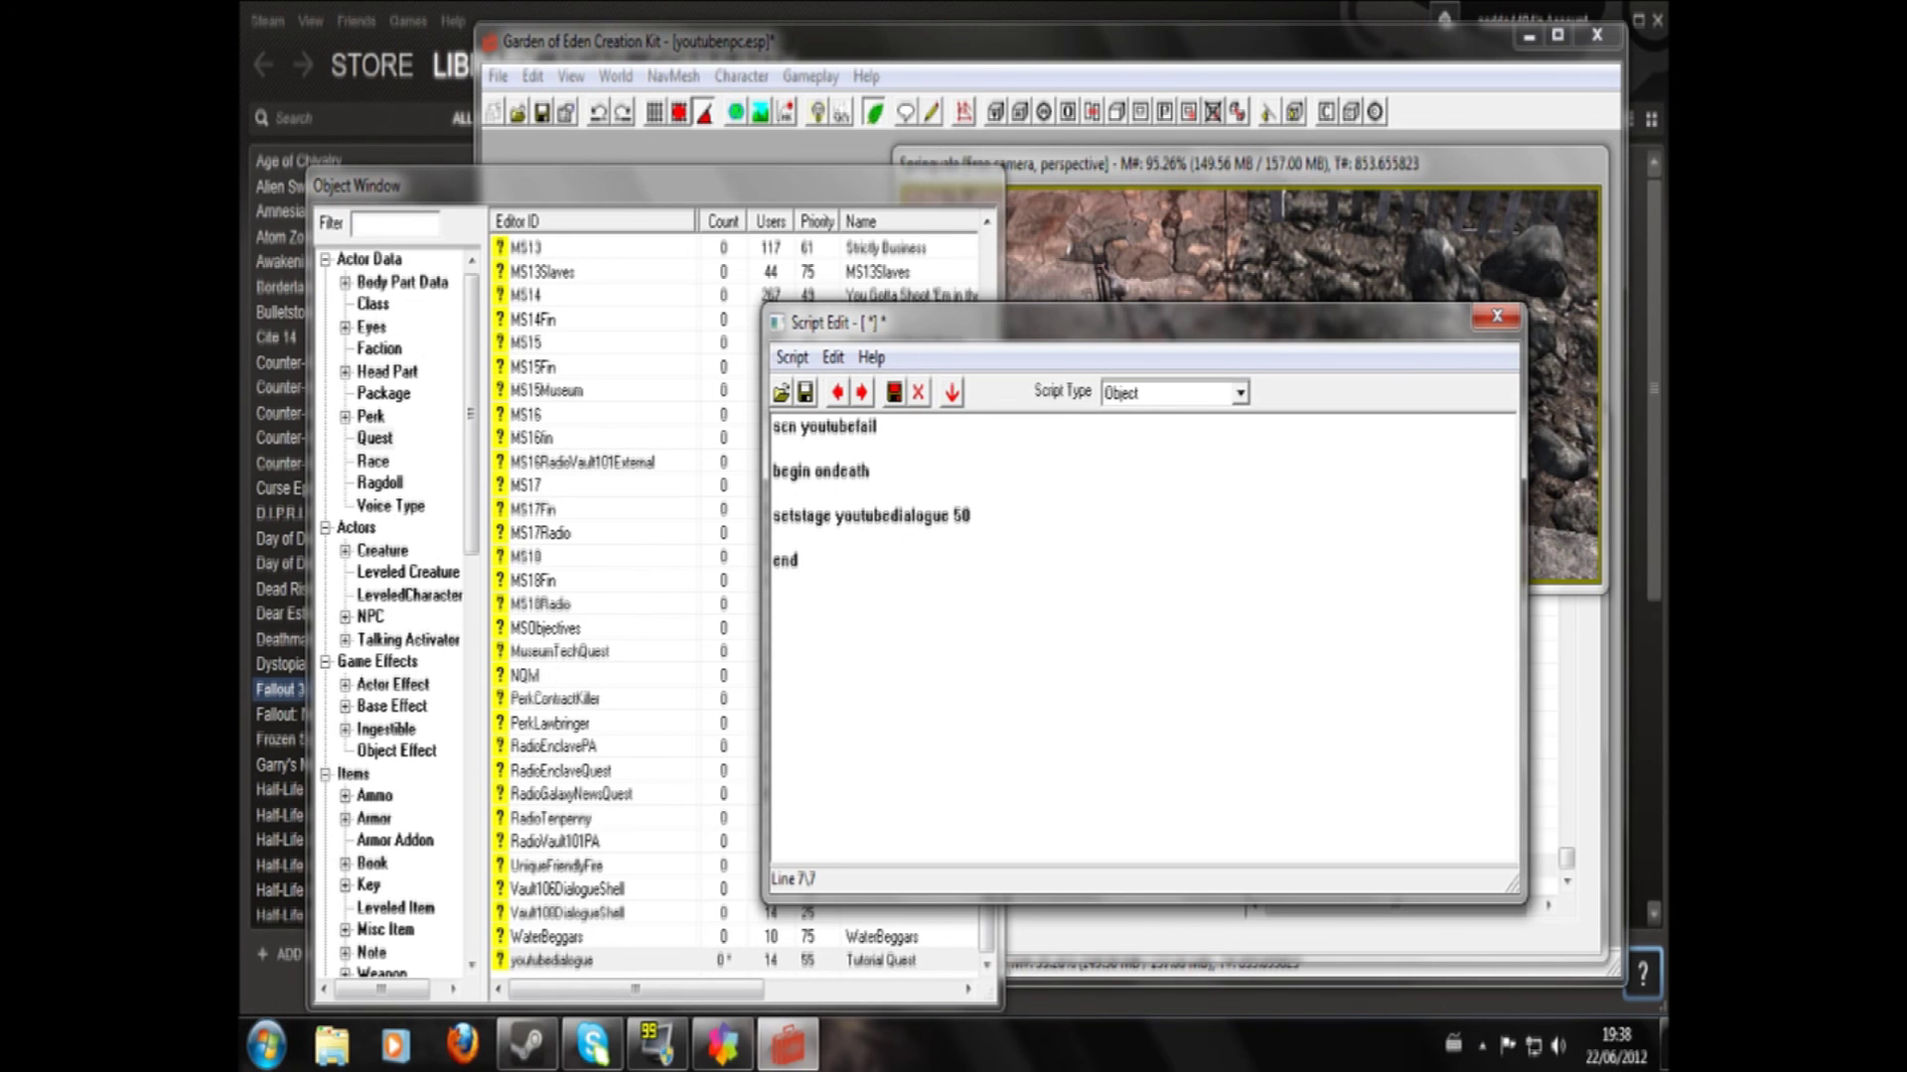
click(805, 392)
click(1497, 316)
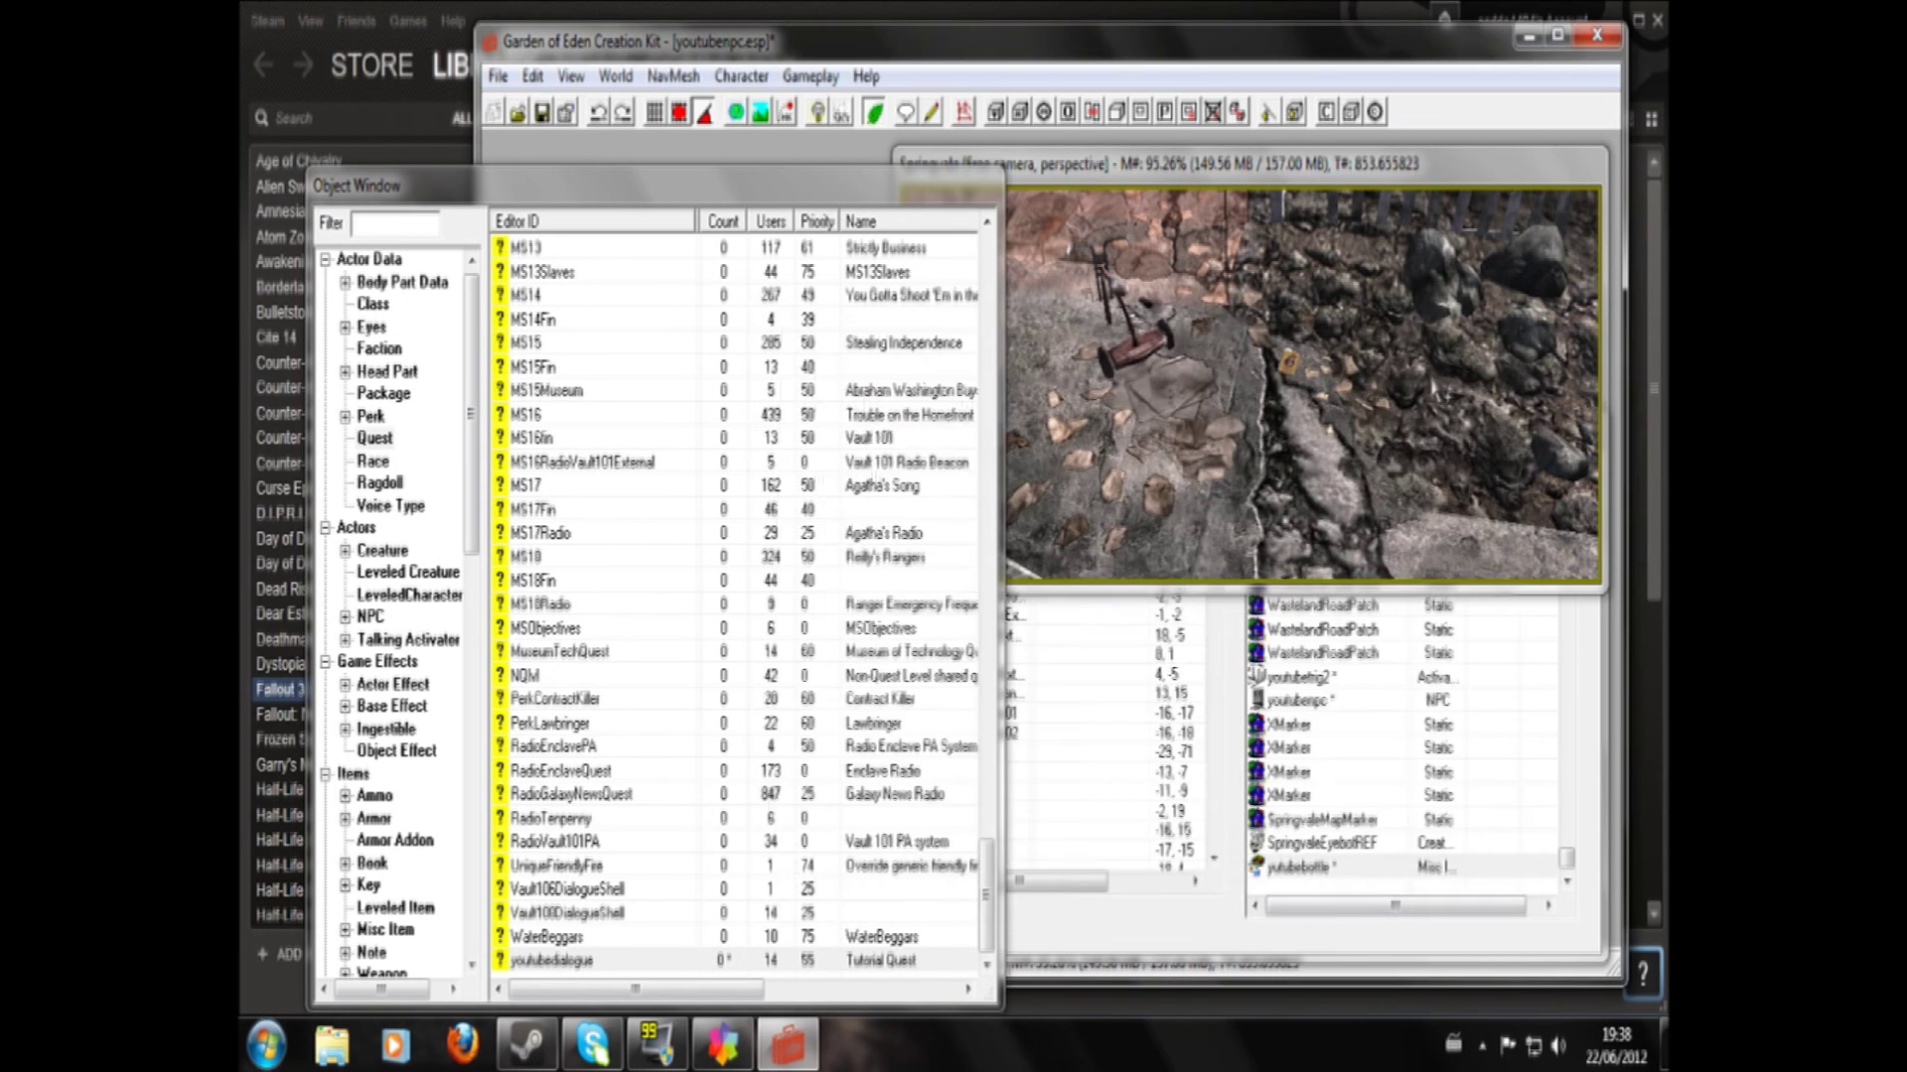
- Assign the youtubefail script to the base object of the youtubenpc placed in Springvale and save the plugin
click(1229, 495)
scroll(1229, 495, down, 4)
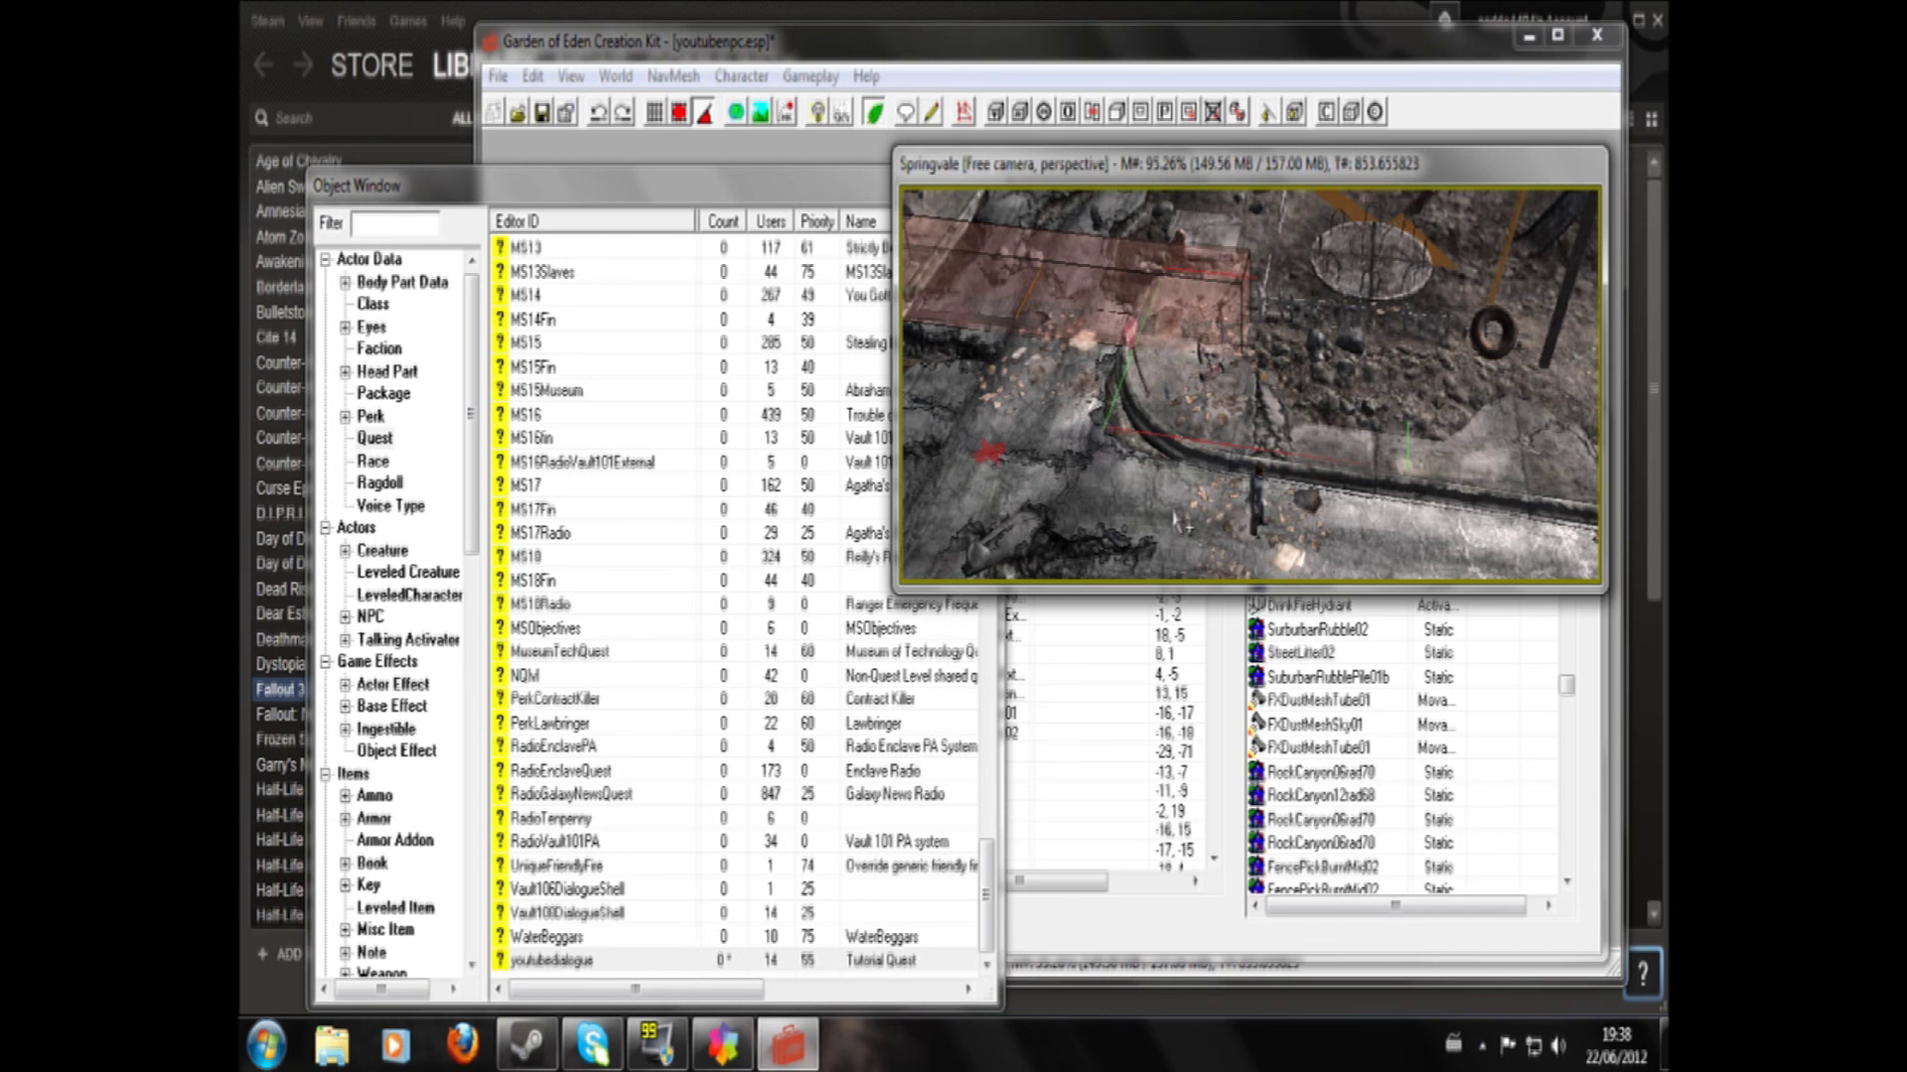
double_click(1258, 497)
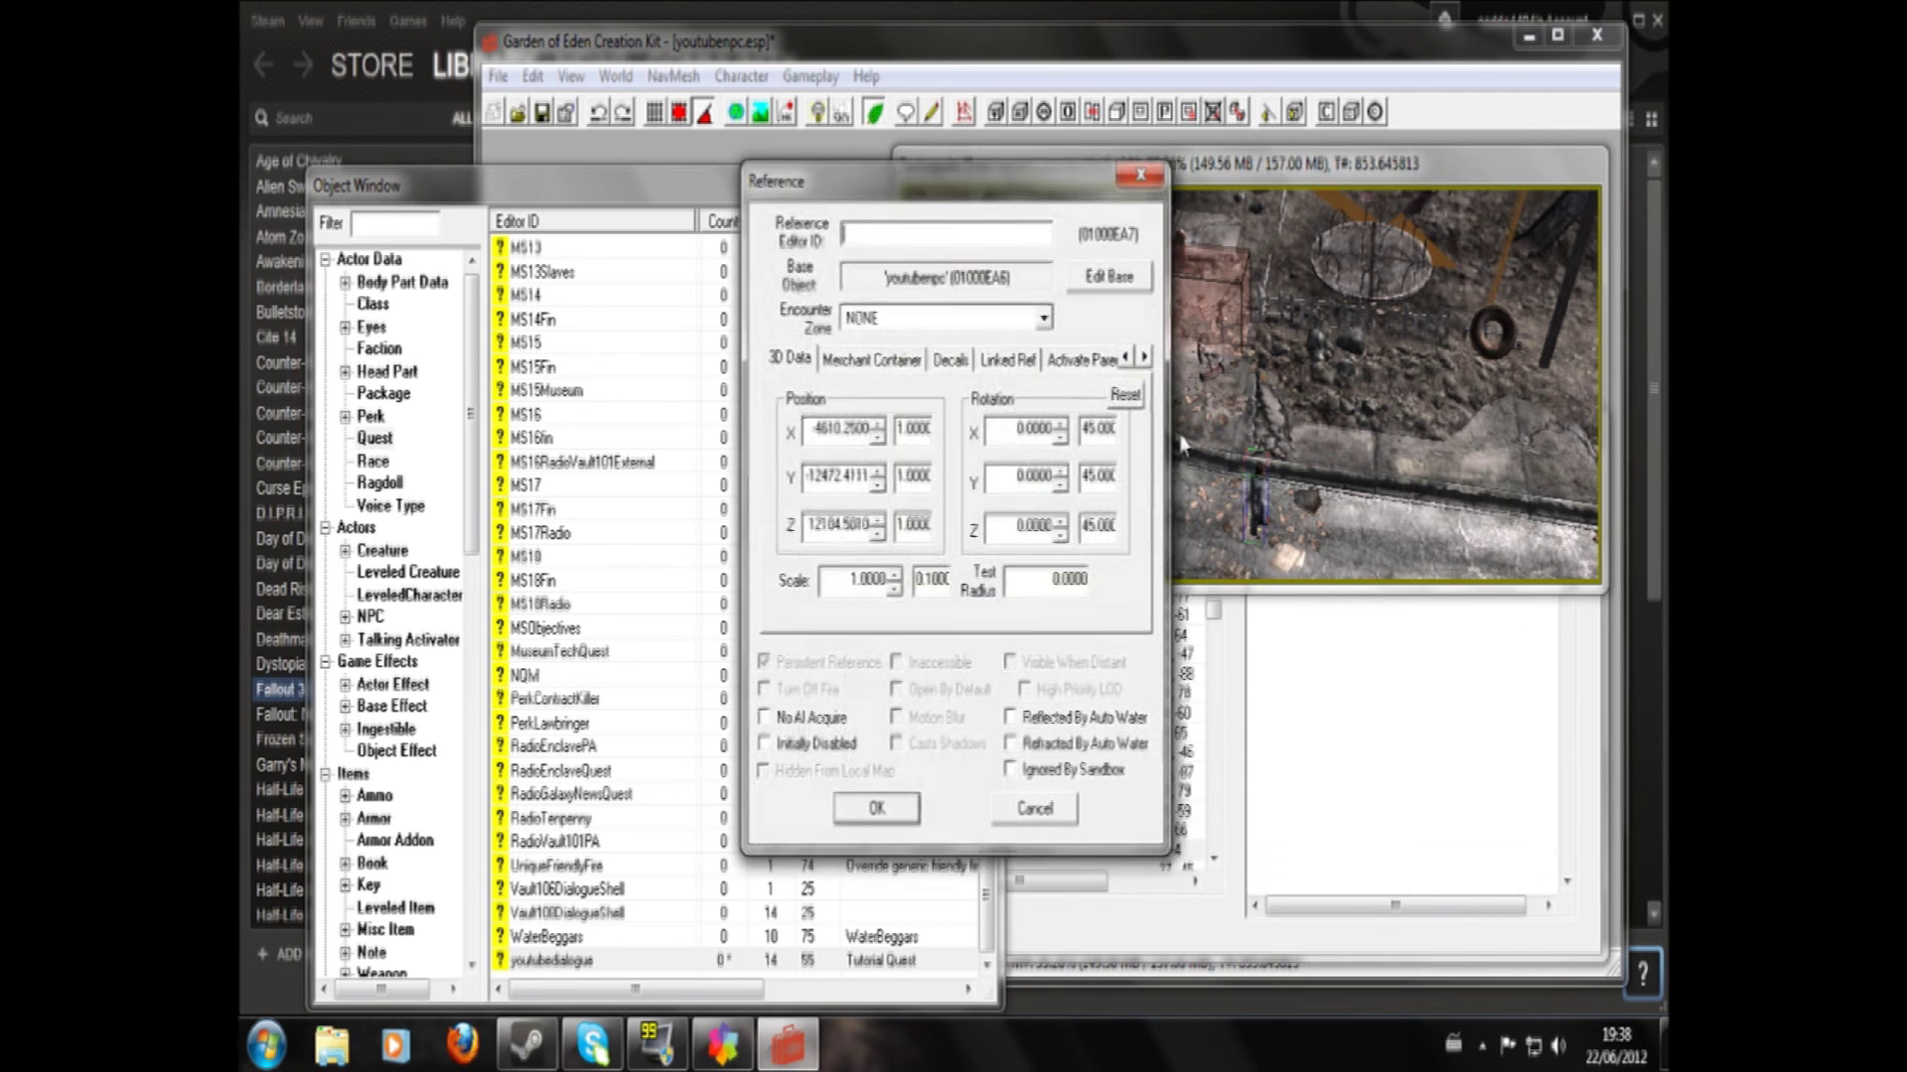
click(1108, 276)
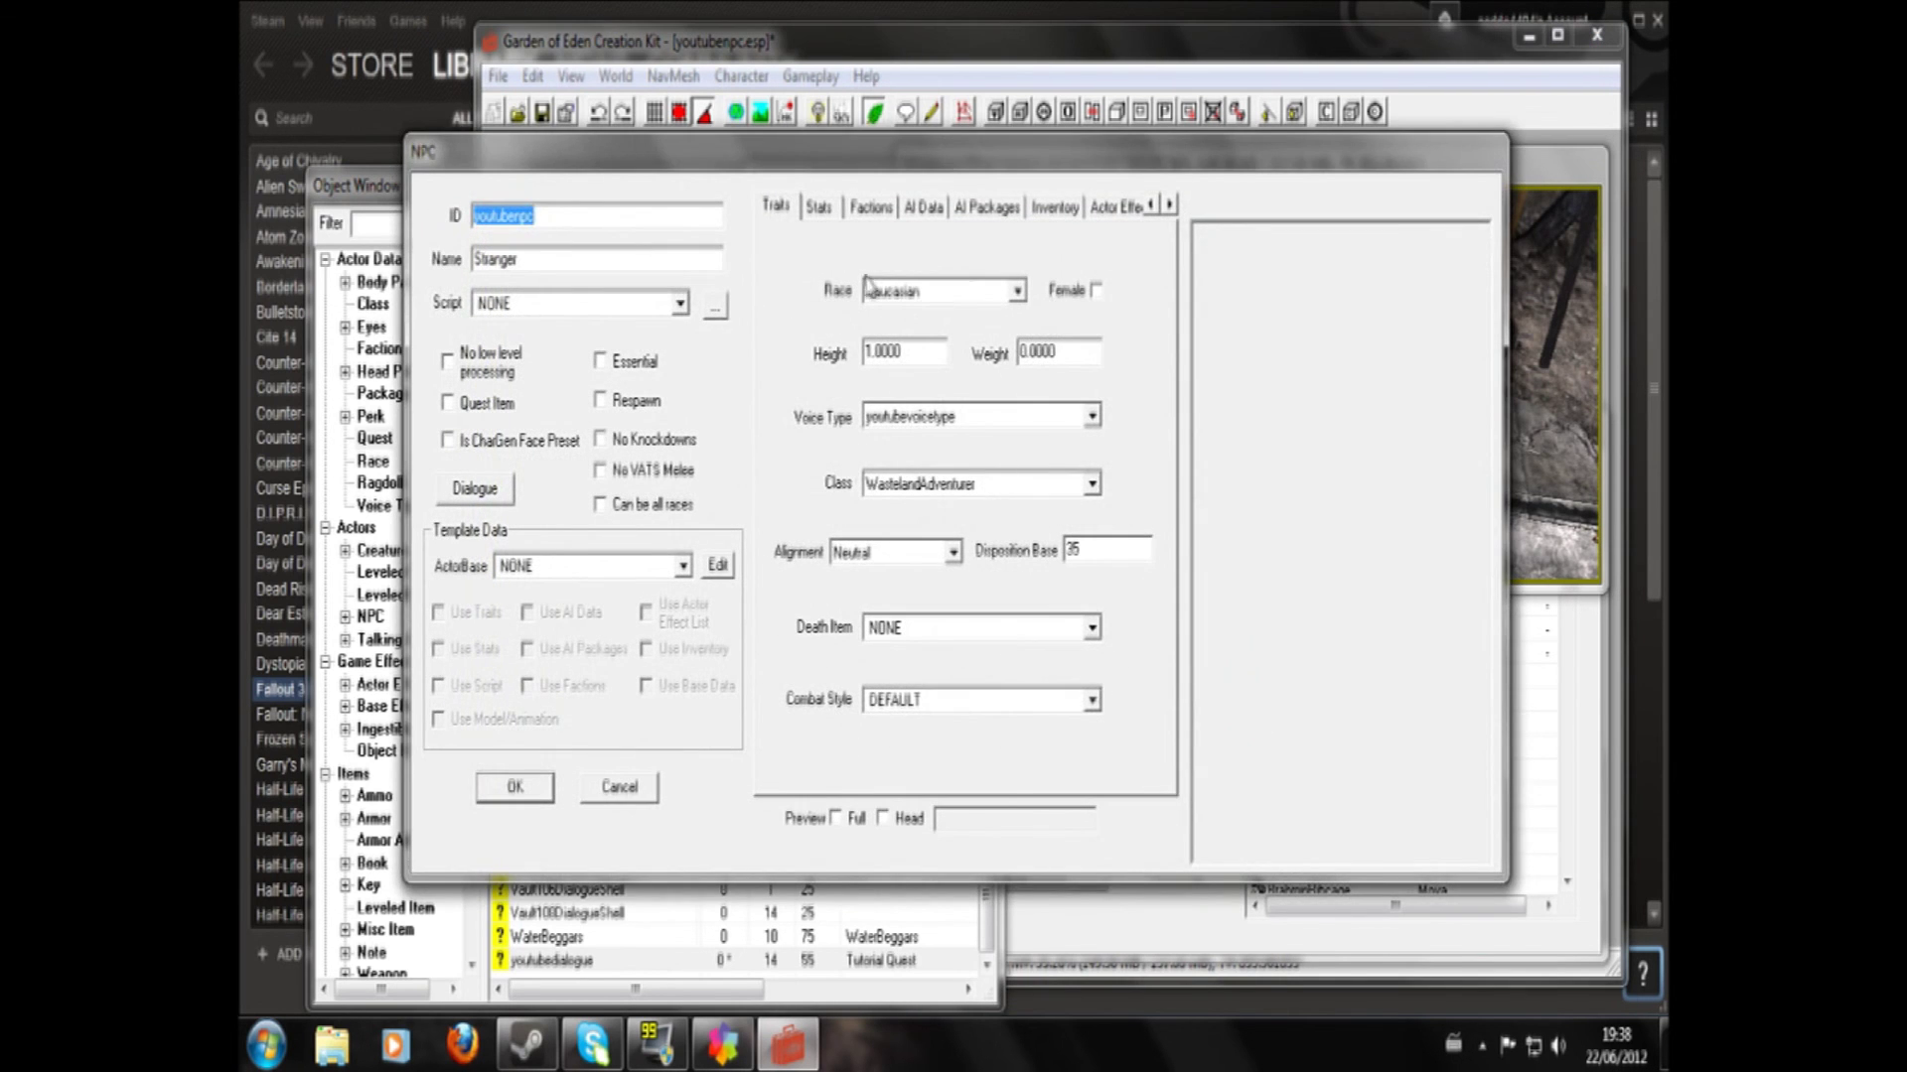
click(680, 303)
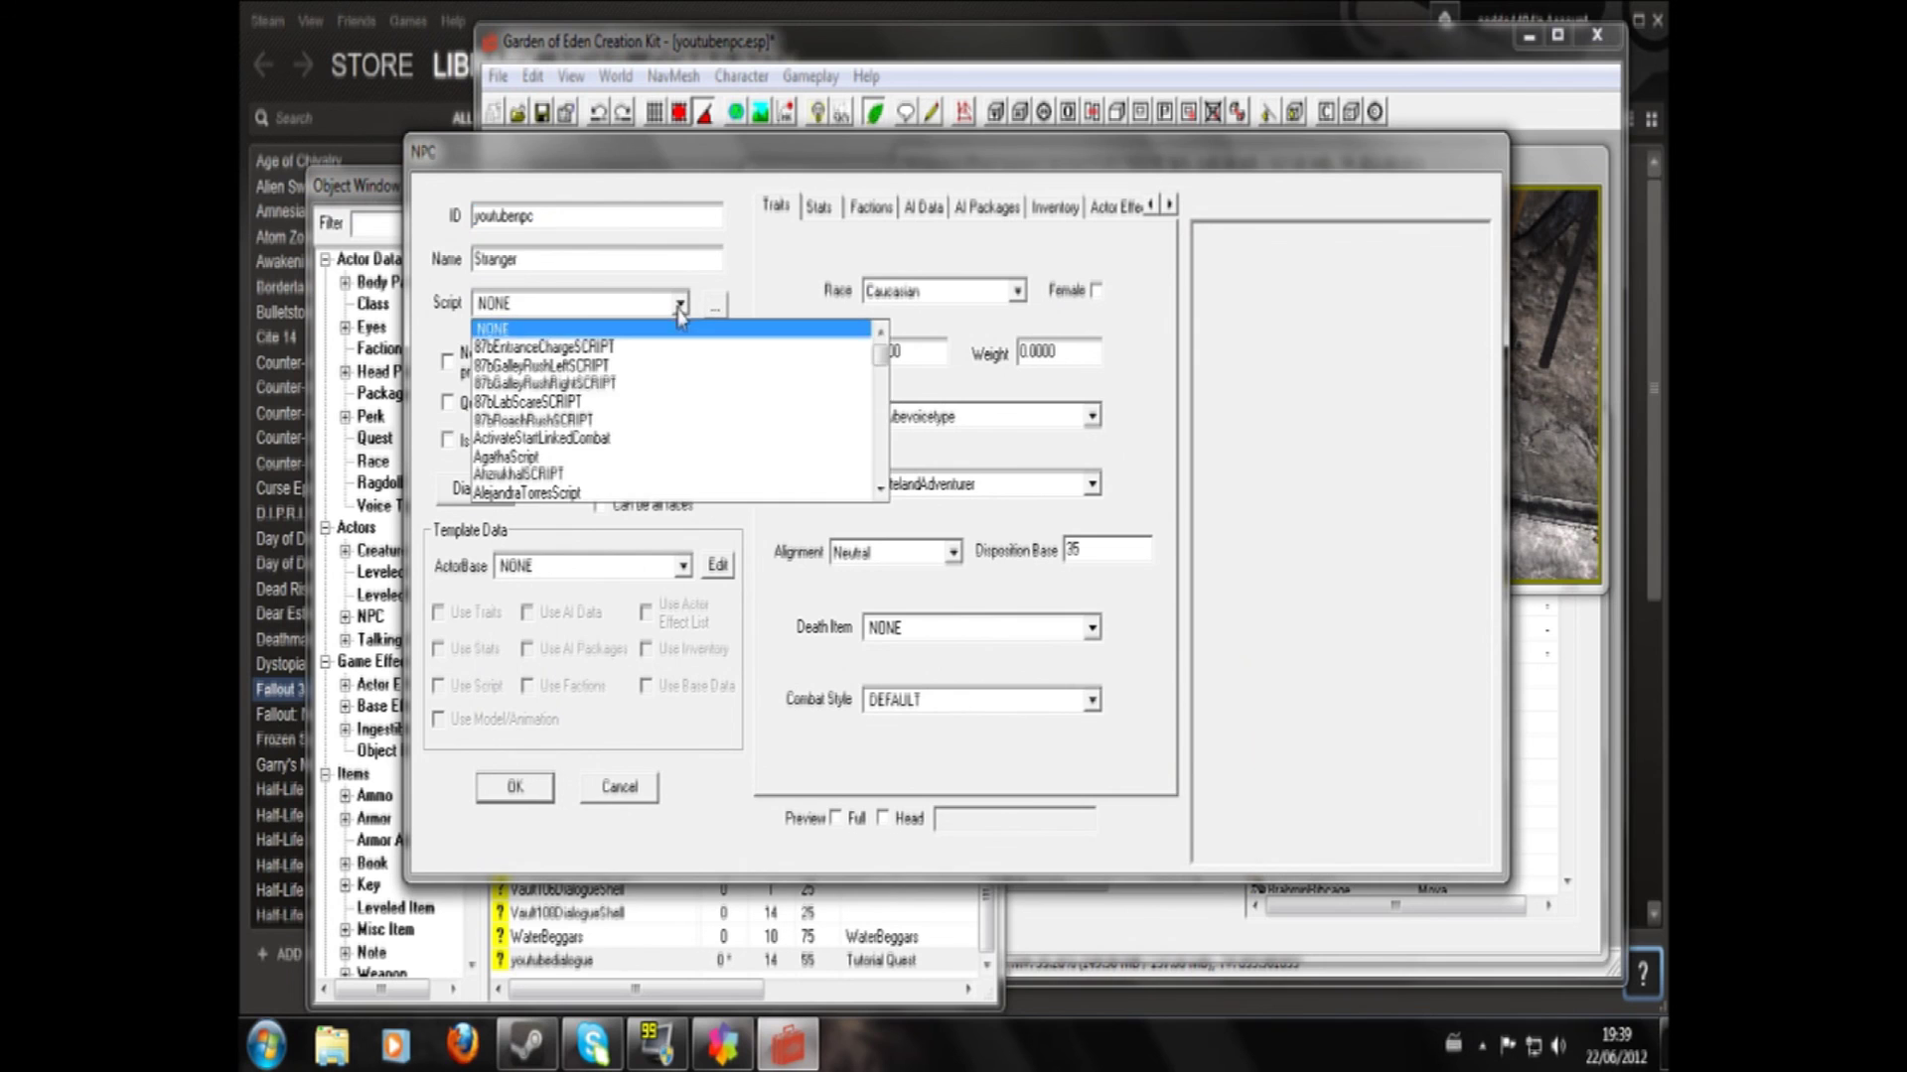
text(youtubebottlescript)
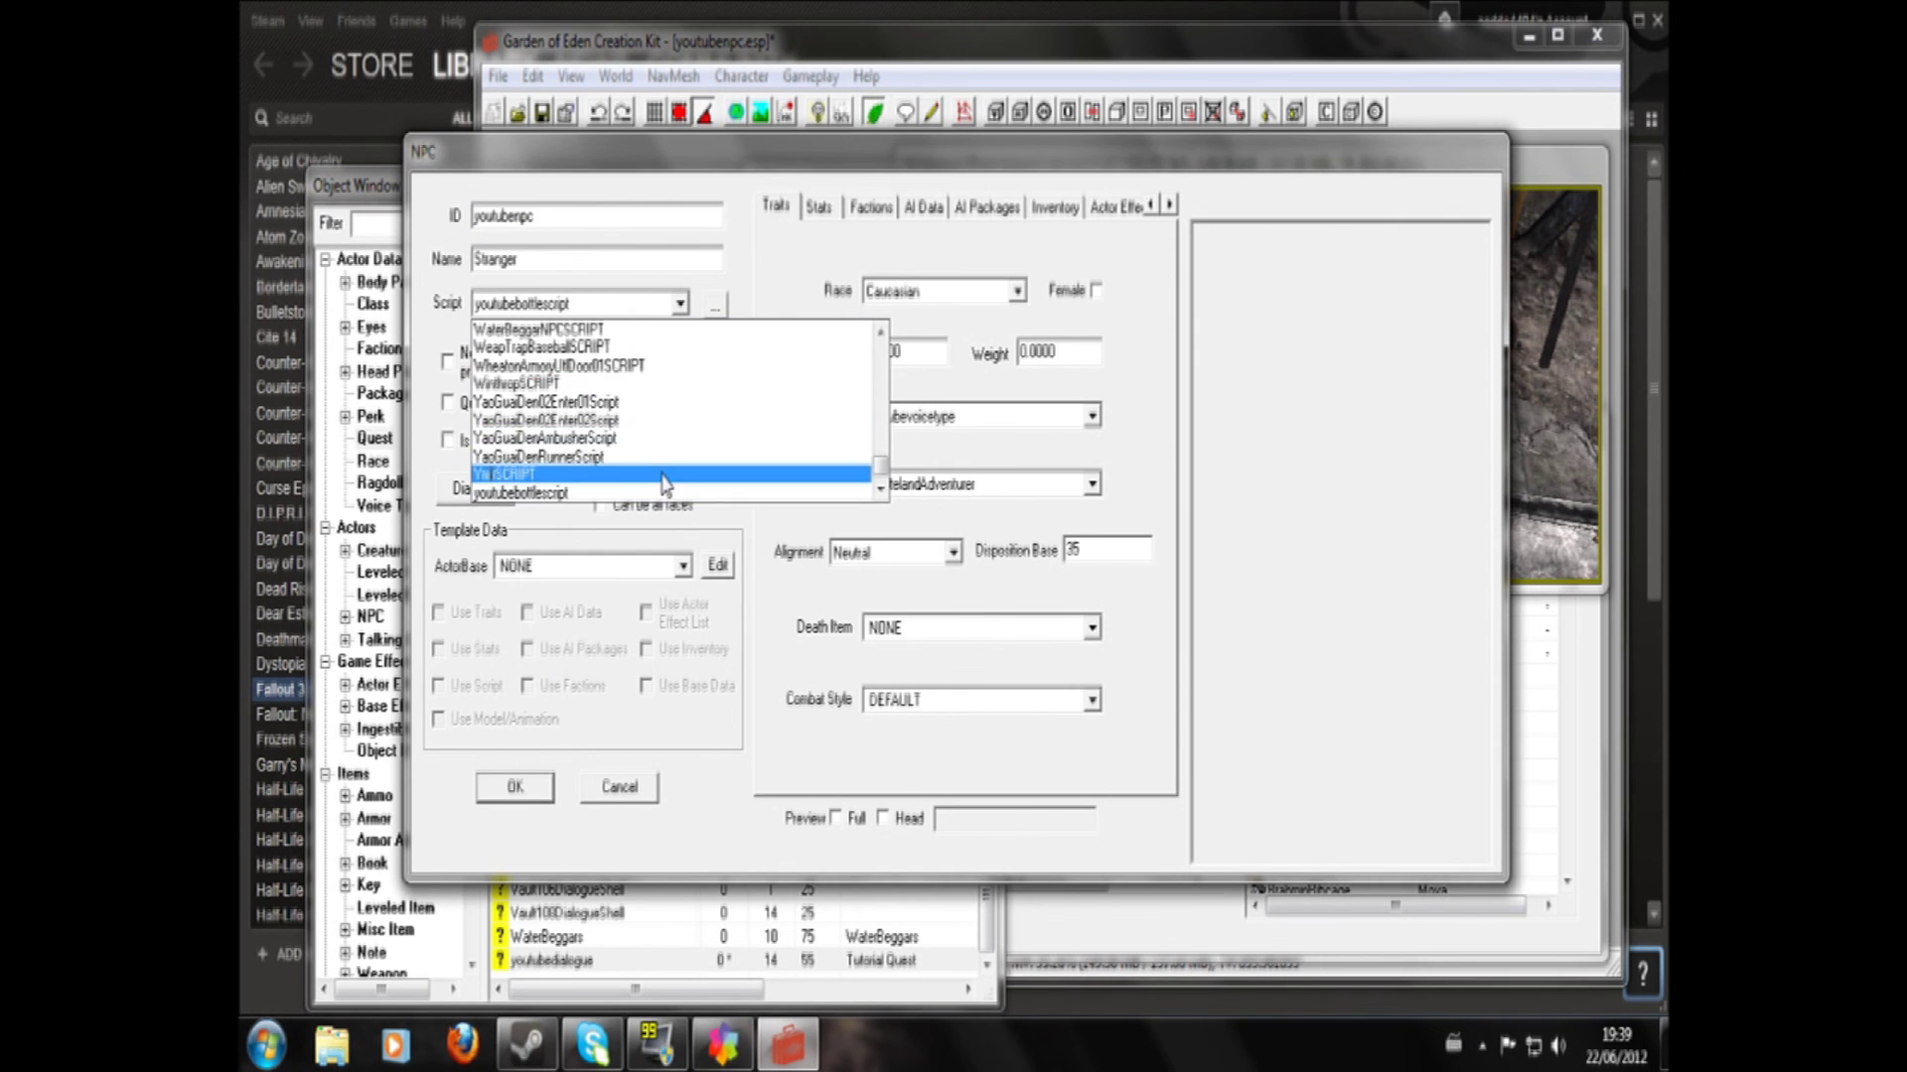
scroll(661, 478, down, 1)
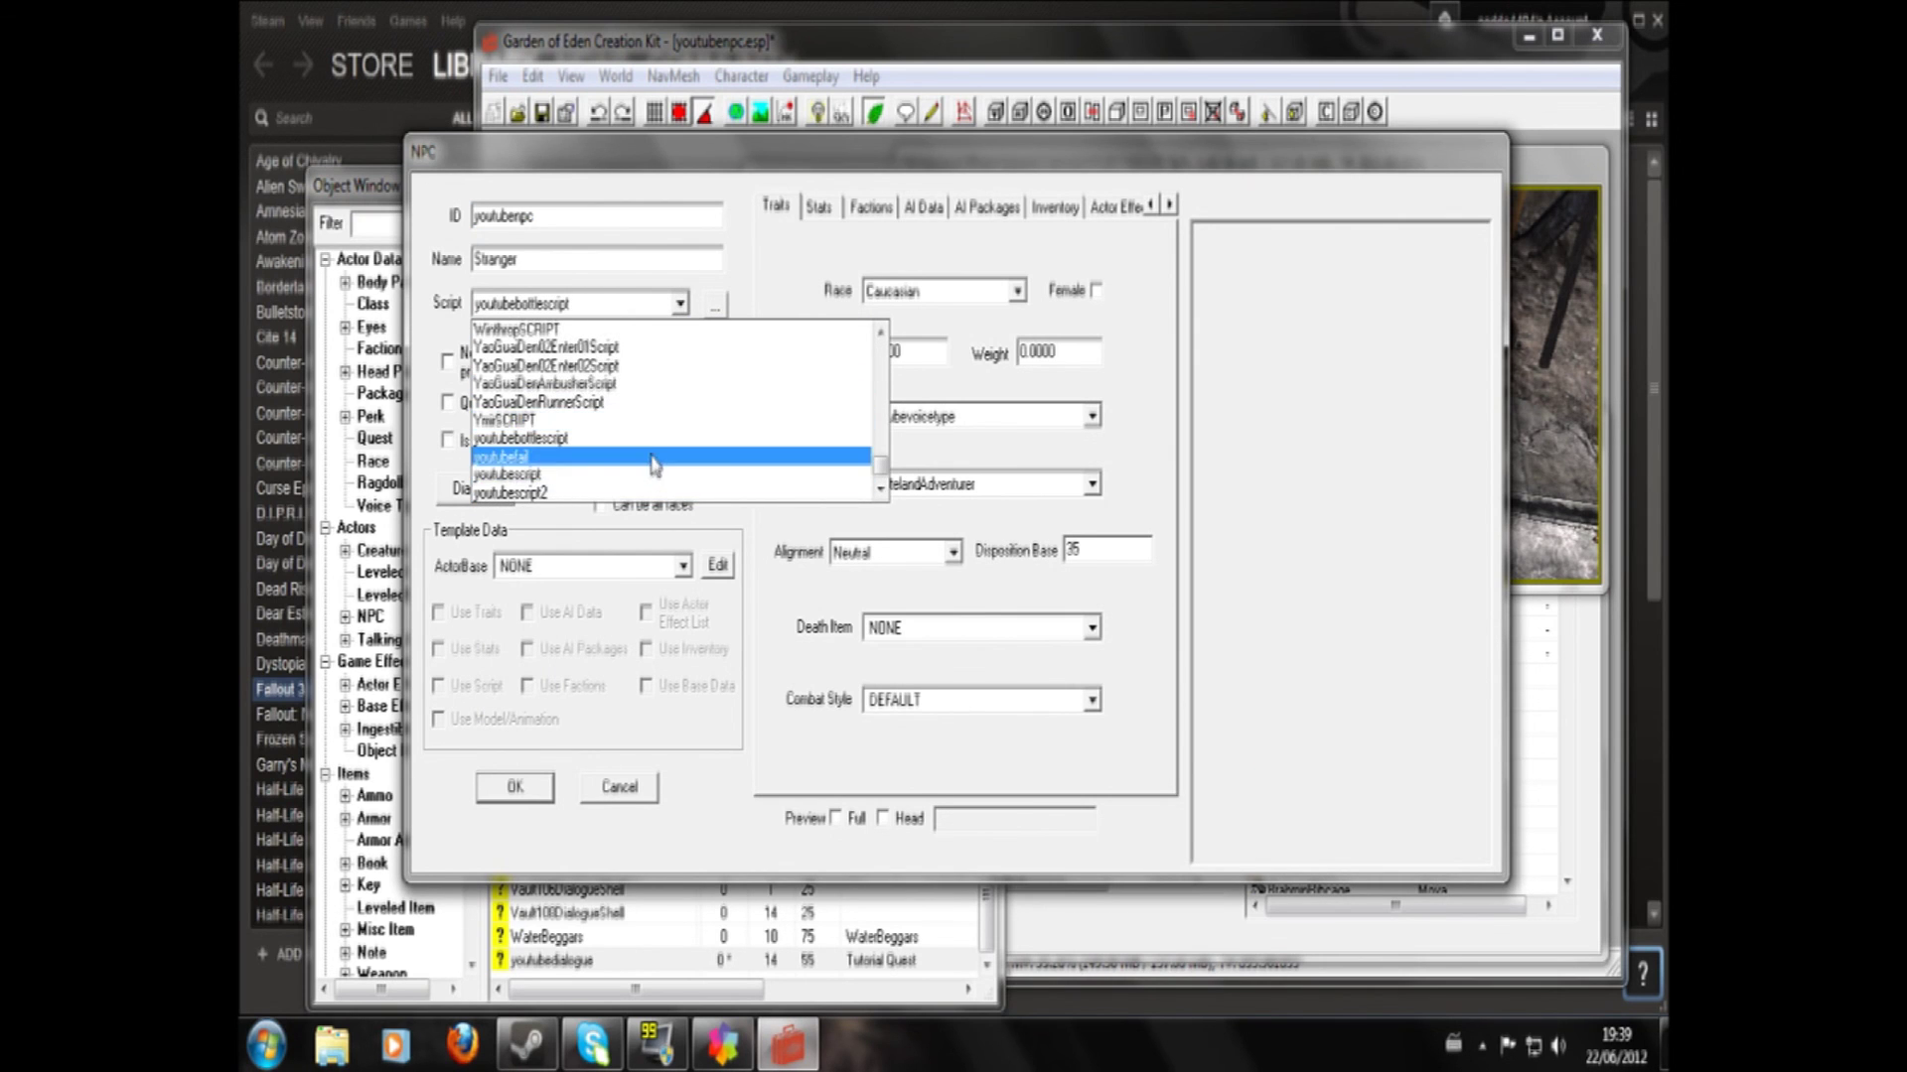
click(653, 459)
click(533, 776)
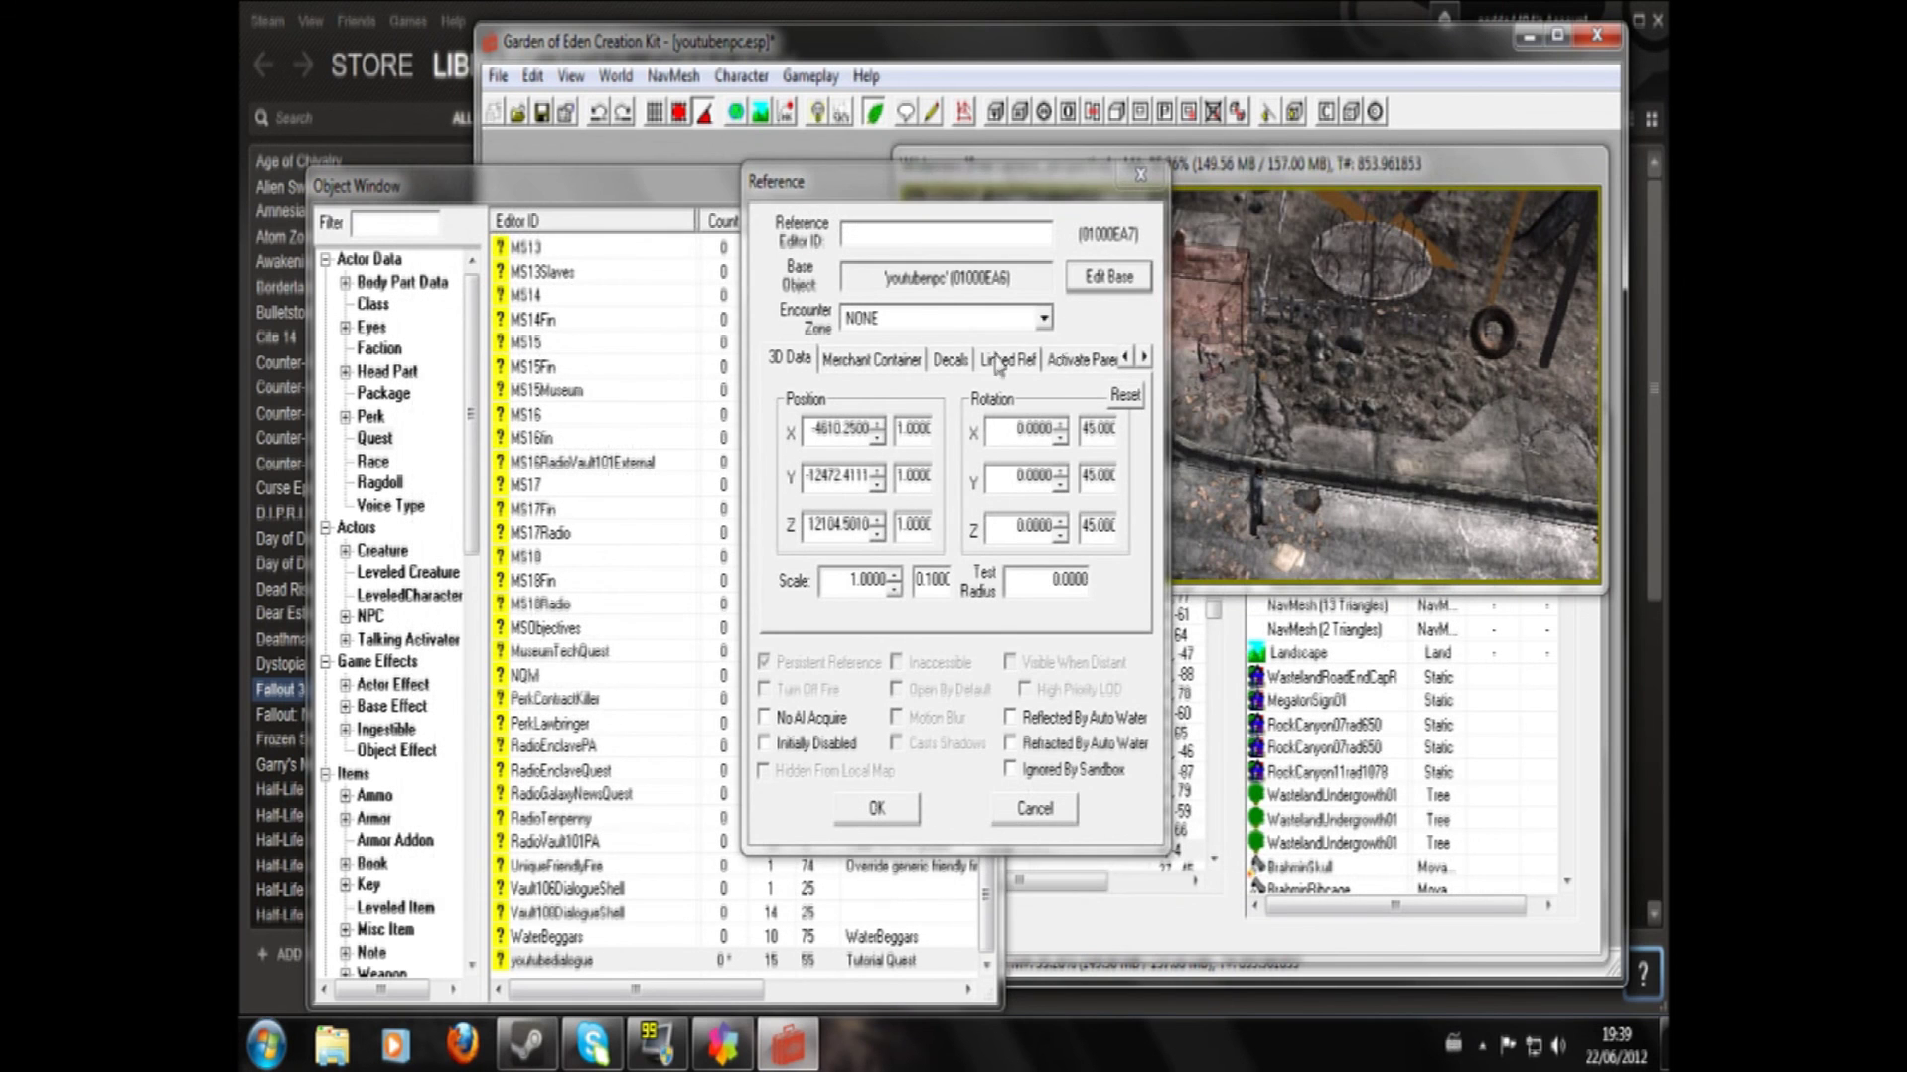
click(1055, 809)
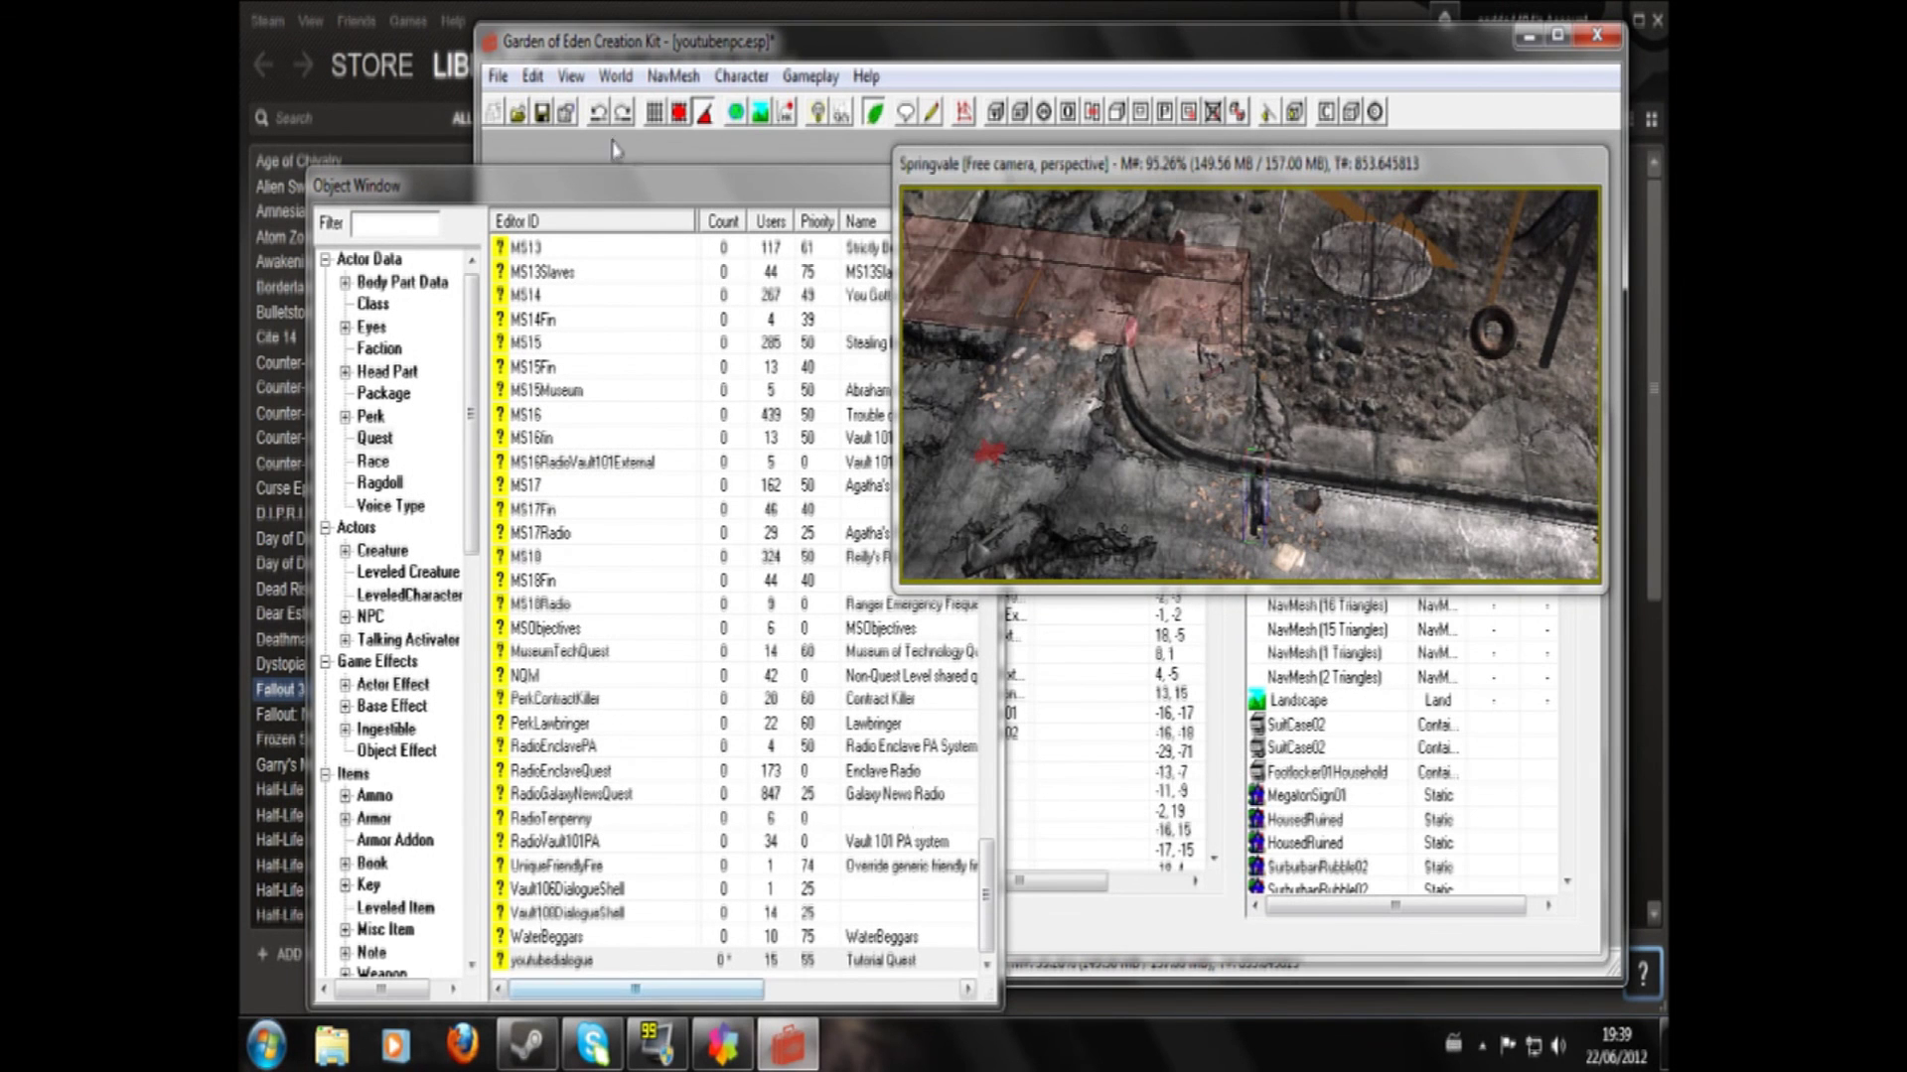
click(542, 112)
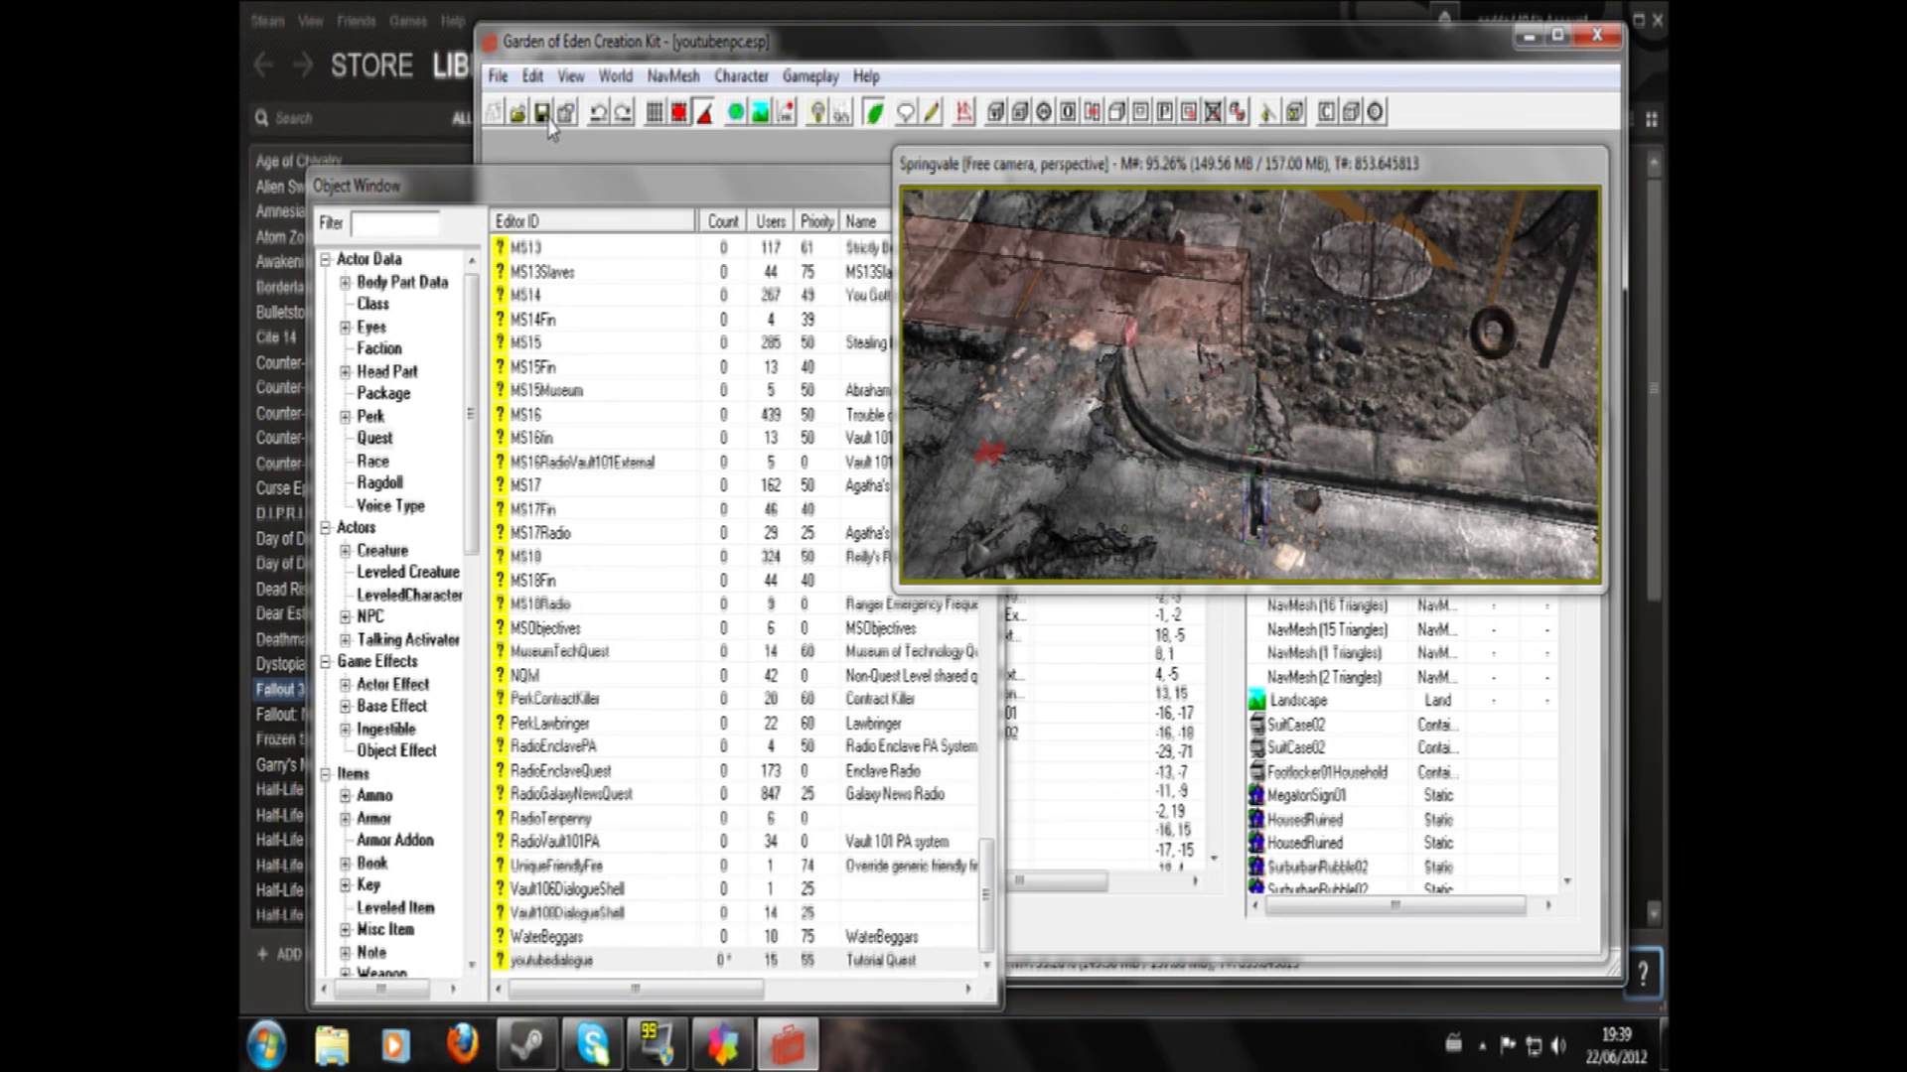